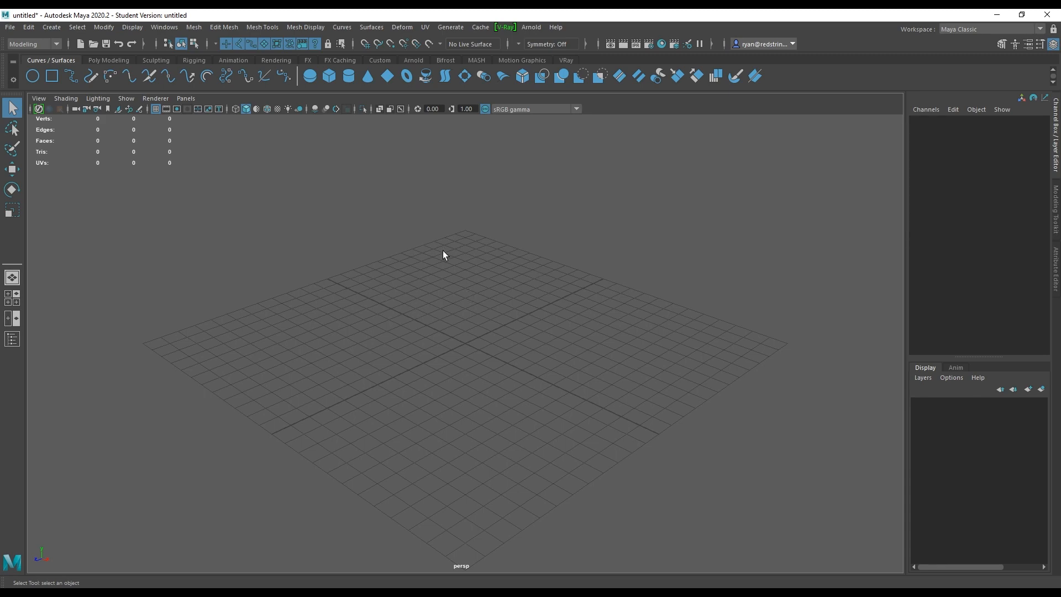
# In the side view, start the EP Curve tool with its settings reset to 3 Cubic degree and Uniform knot spacing.
pyautogui.press('space')
pyautogui.press('space')
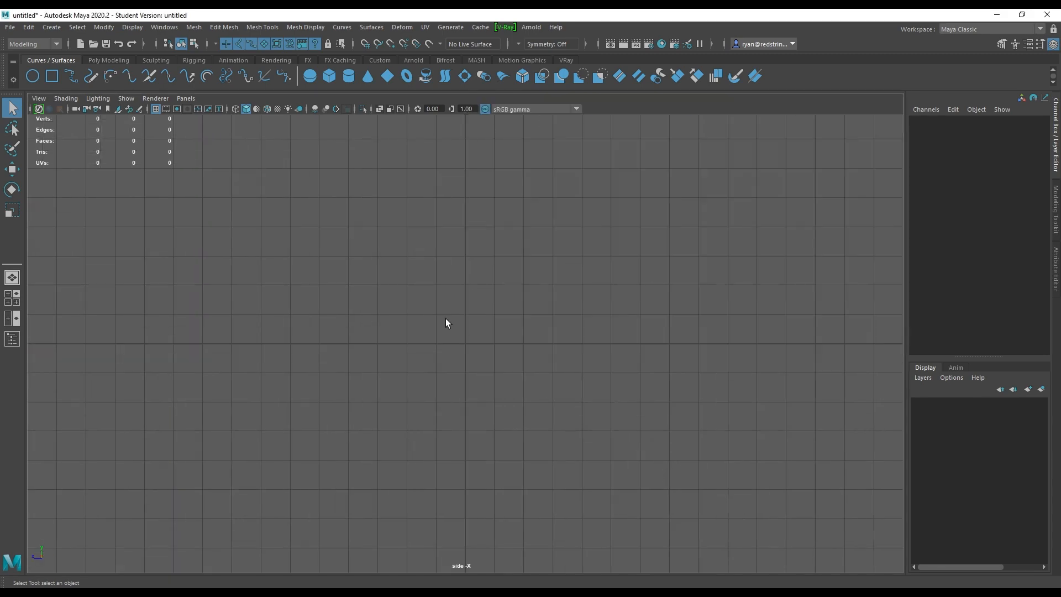
pyautogui.keyDown('alt'); pyautogui.moveTo(445, 325); pyautogui.dragTo(360, 291, button='right'); pyautogui.keyUp('alt')
pyautogui.keyDown('alt'); pyautogui.moveTo(557, 261); pyautogui.dragTo(476, 354, button='middle'); pyautogui.keyUp('alt')
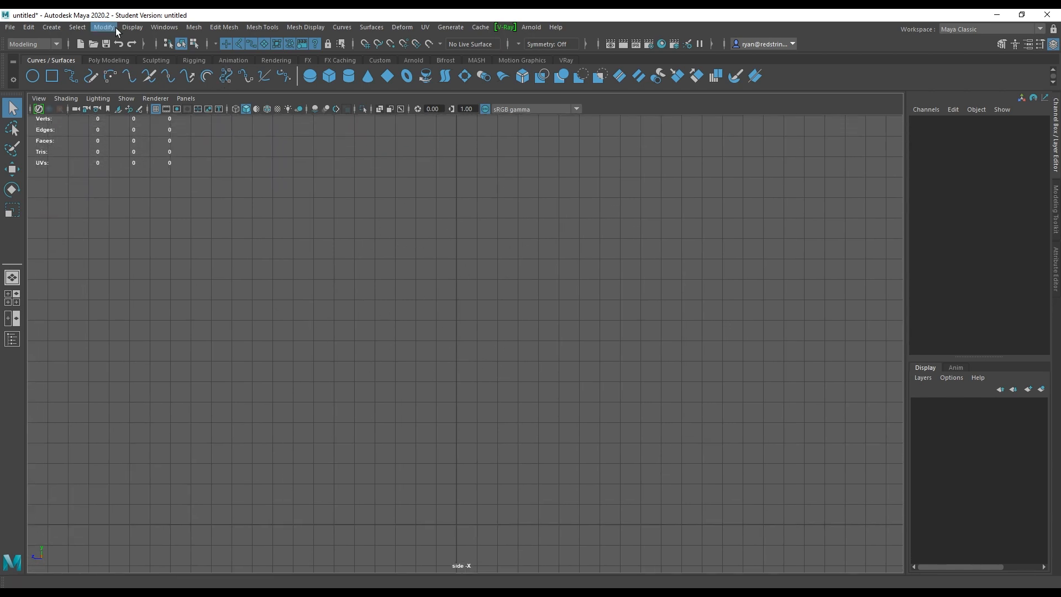
pyautogui.click(51, 27)
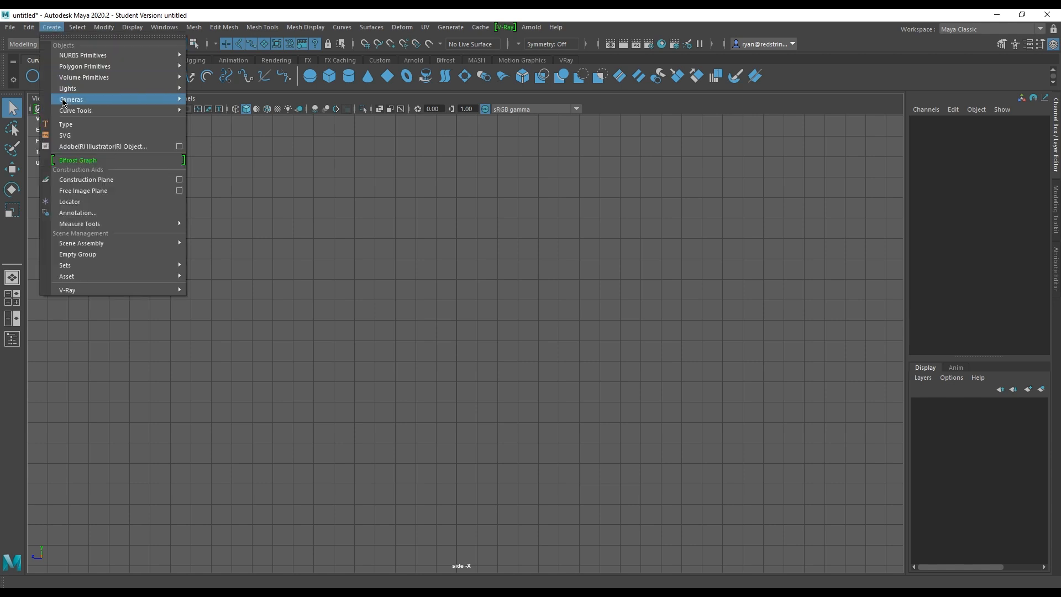
pyautogui.moveTo(138, 110)
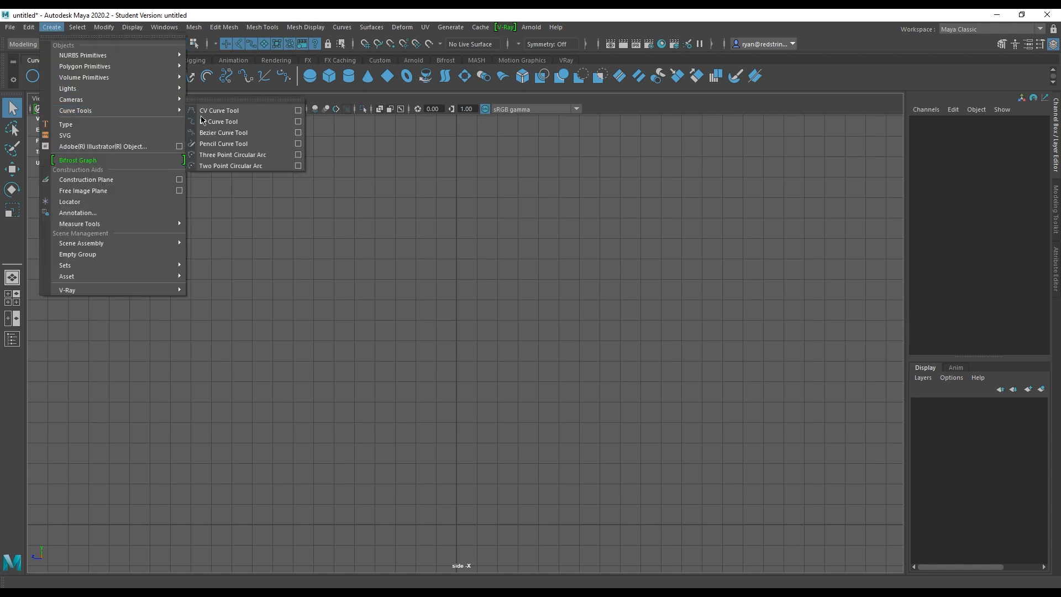
pyautogui.click(297, 122)
pyautogui.click(240, 253)
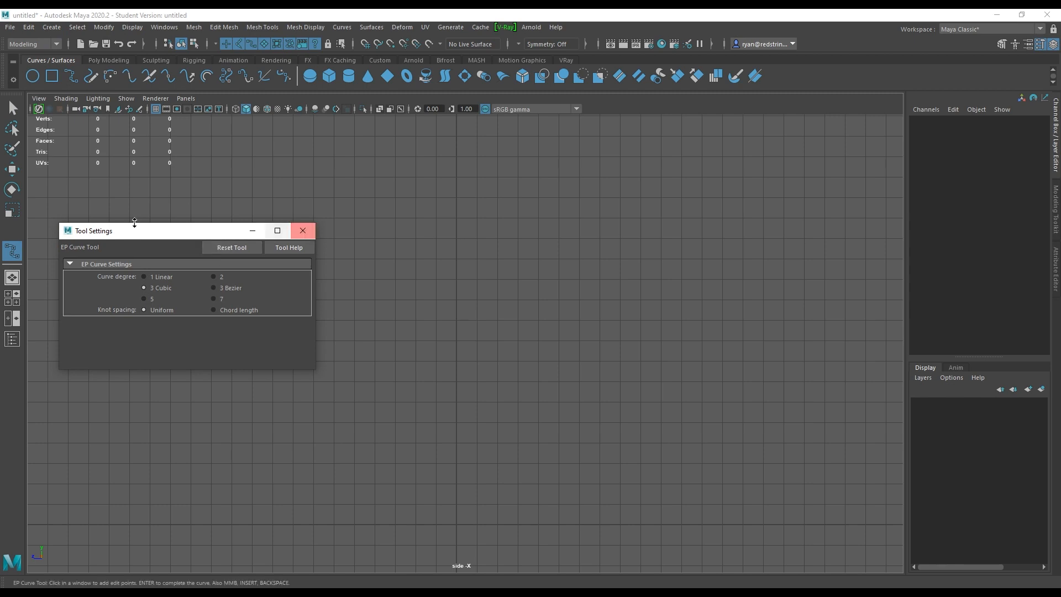
pyautogui.moveTo(157, 236); pyautogui.dragTo(126, 240)
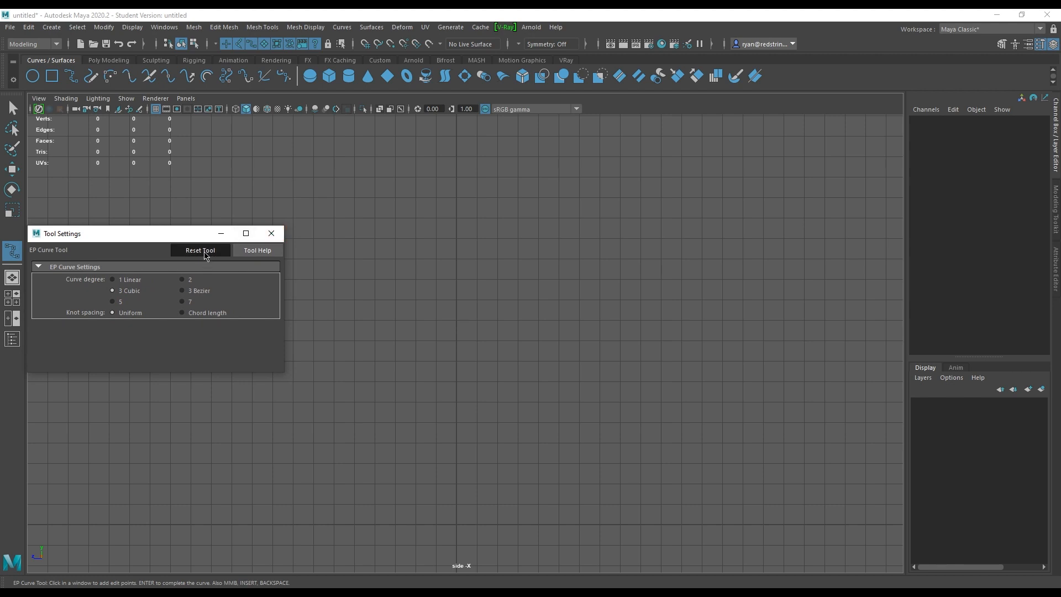
pyautogui.click(271, 233)
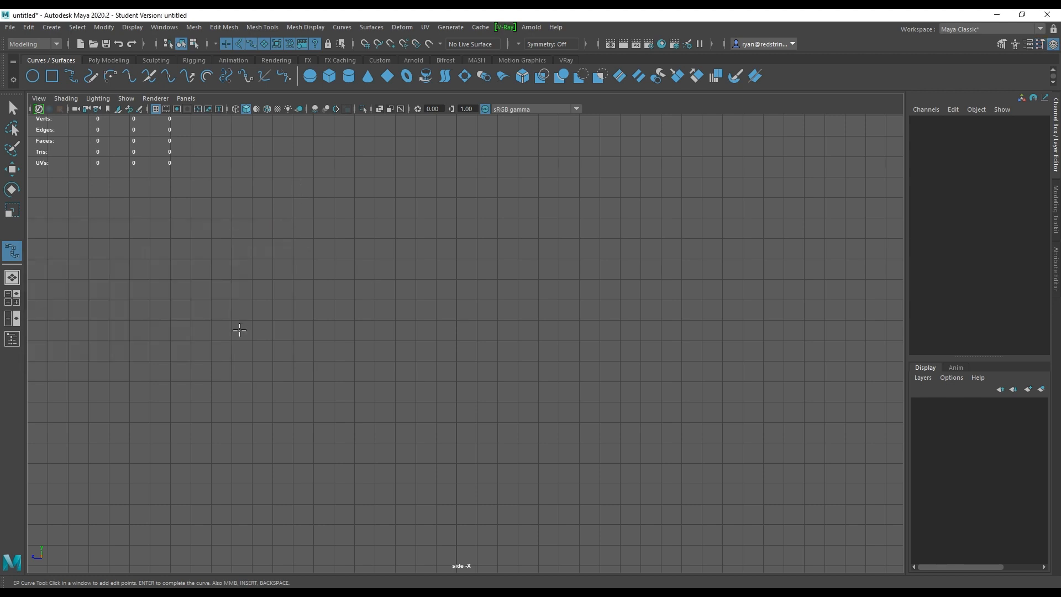
# Draw a first profile curve in the side view with a low rounded shoulder, a tall hump, a steep drop and a flat tail.
pyautogui.click(193, 401)
pyautogui.click(213, 328)
pyautogui.click(276, 316)
pyautogui.click(345, 319)
pyautogui.click(383, 308)
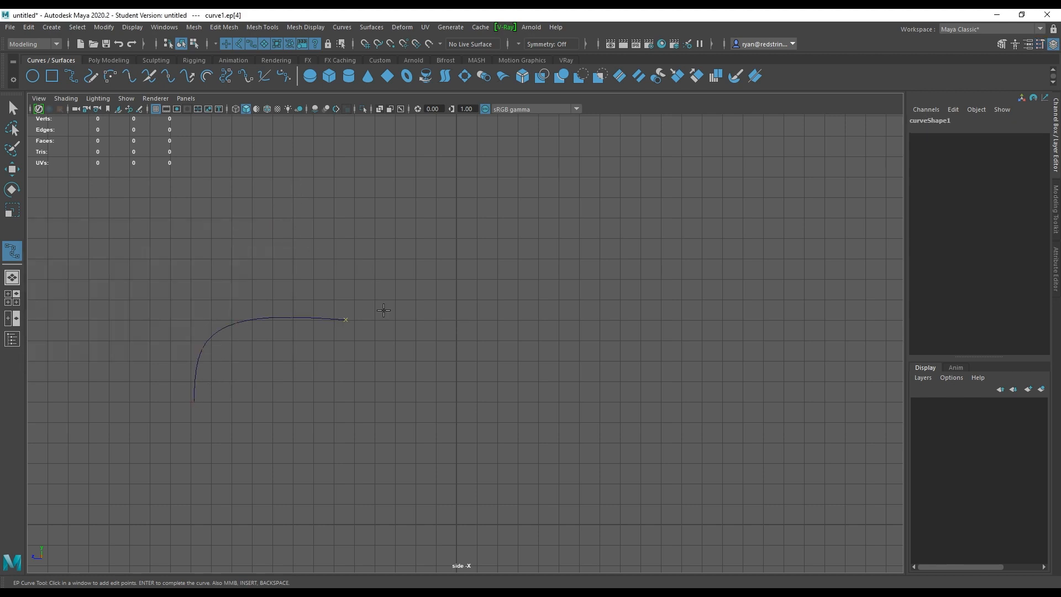
pyautogui.click(396, 303)
pyautogui.click(422, 267)
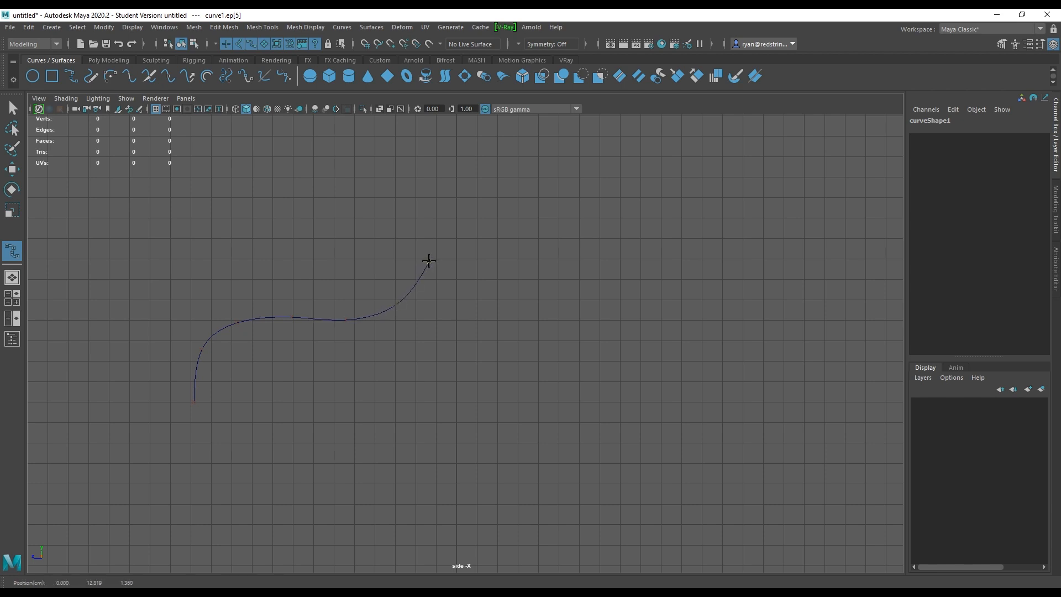
pyautogui.click(485, 224)
pyautogui.moveTo(644, 256); pyautogui.dragTo(601, 254)
pyautogui.click(599, 268)
pyautogui.moveTo(622, 331); pyautogui.dragTo(628, 409)
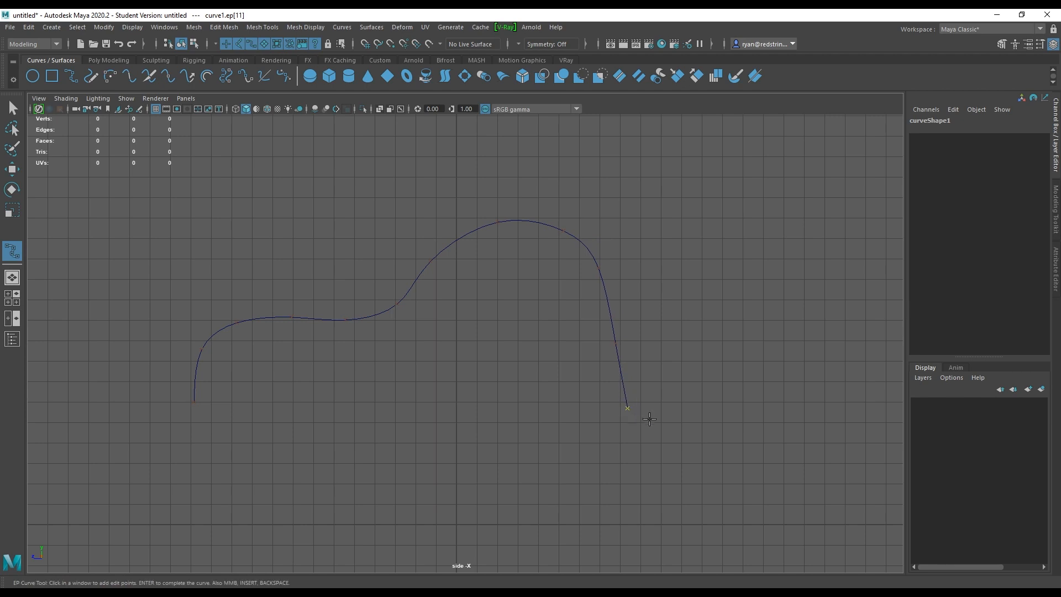
pyautogui.click(668, 424)
pyautogui.moveTo(710, 427); pyautogui.dragTo(714, 422)
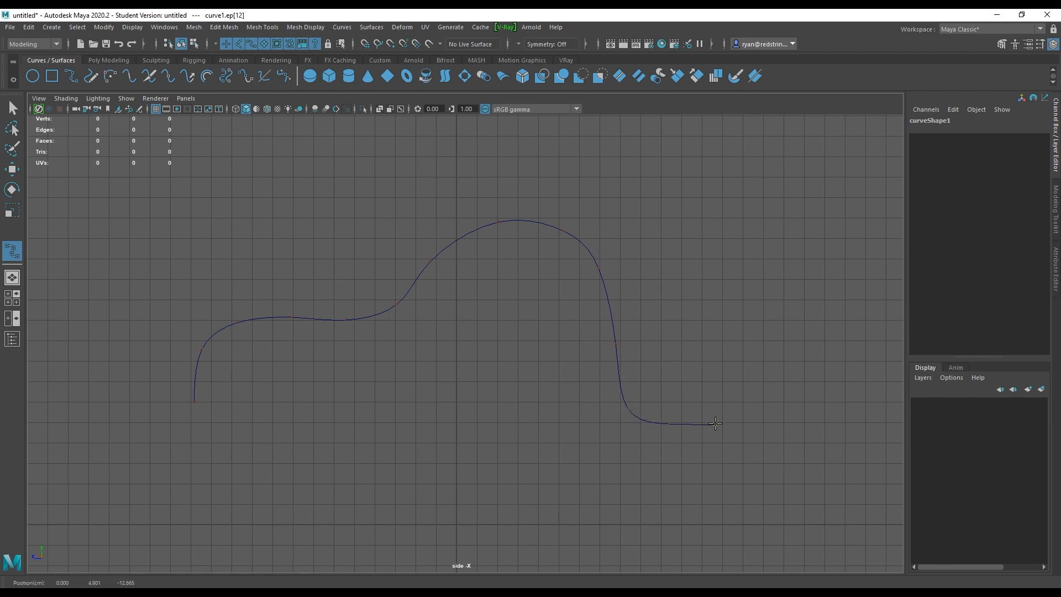
pyautogui.click(719, 422)
pyautogui.click(821, 423)
pyautogui.press('Return')
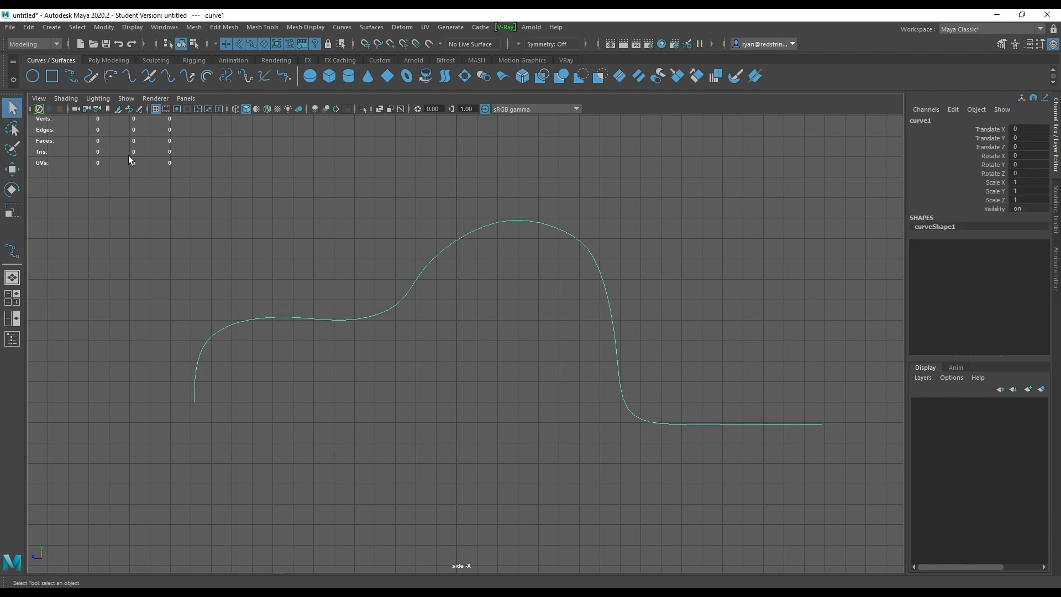
pyautogui.press('t')
pyautogui.click(413, 193)
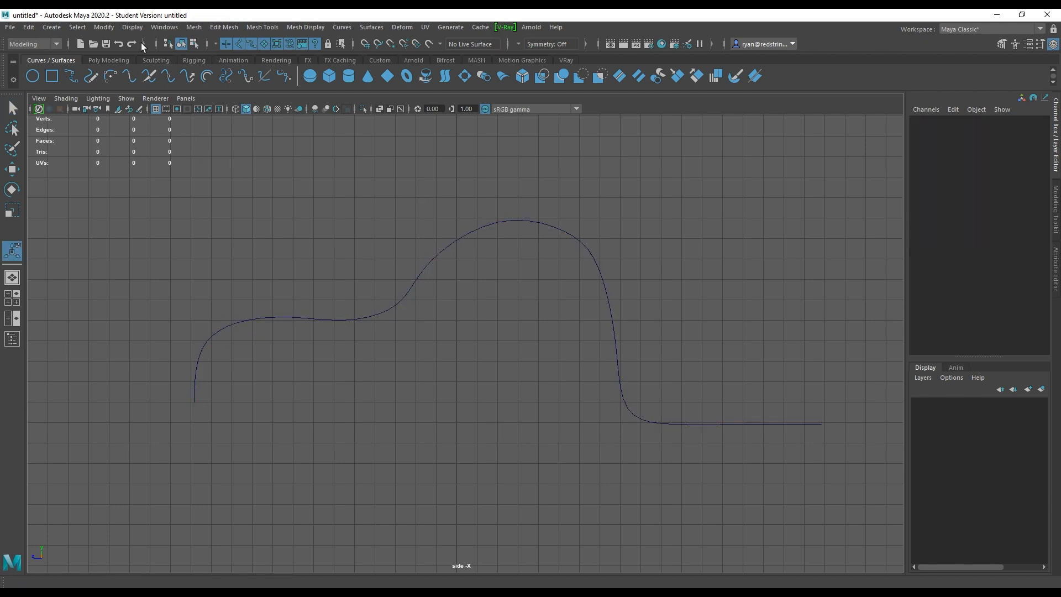
# Draw a second EP curve below the first, following its shoulder, hump and flat tail with a lower, softer profile.
pyautogui.click(59, 27)
pyautogui.moveTo(77, 110)
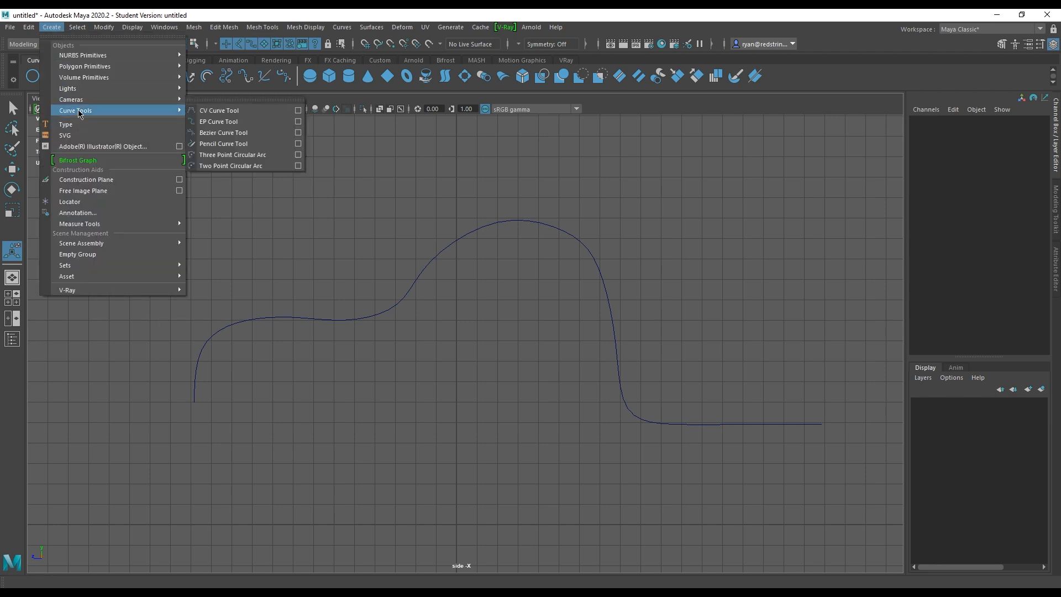
pyautogui.click(260, 119)
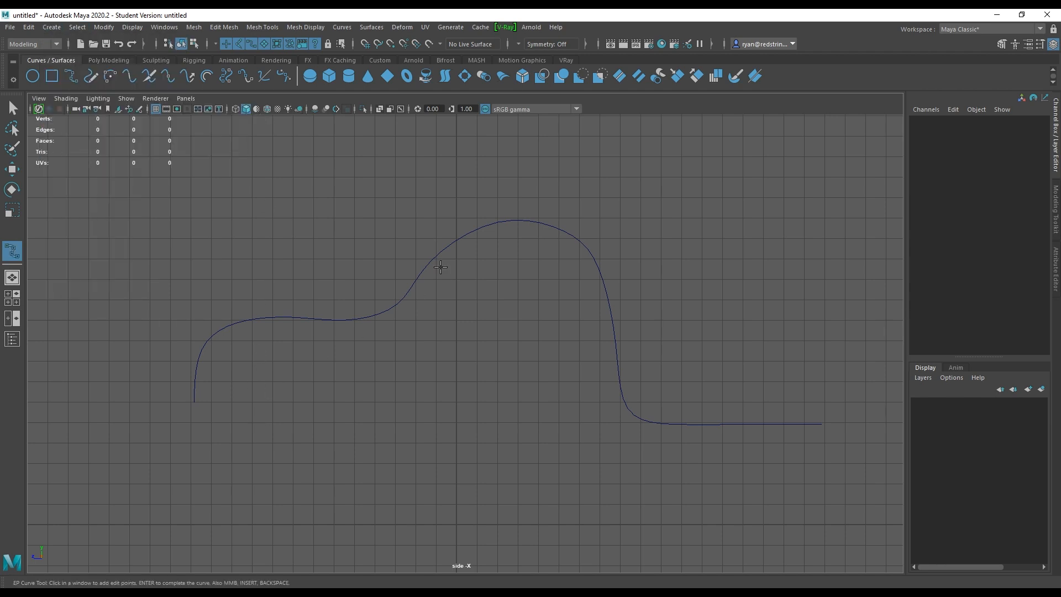
pyautogui.click(213, 403)
pyautogui.click(230, 369)
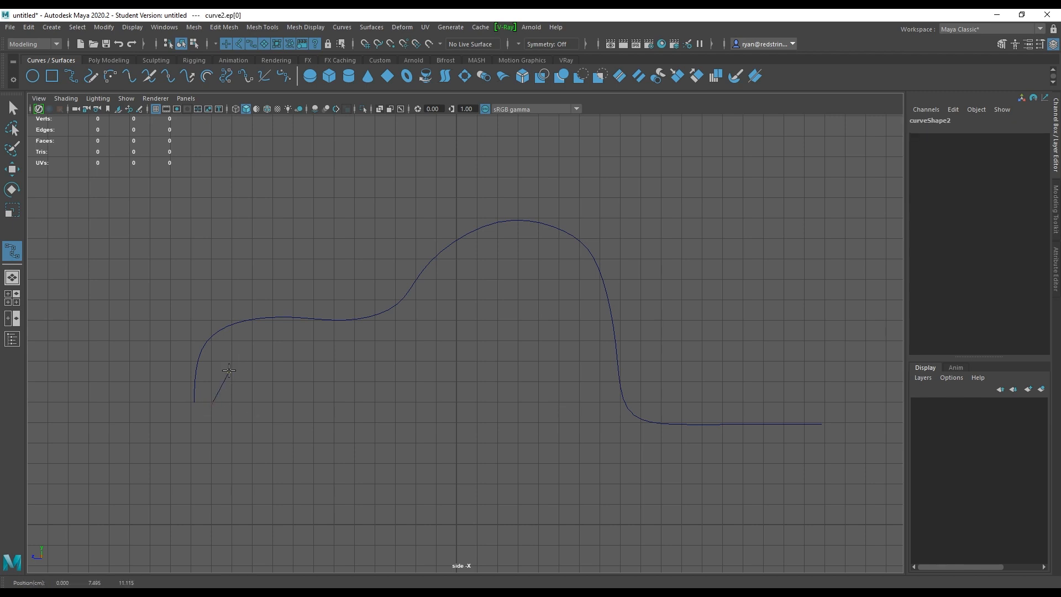
pyautogui.click(260, 362)
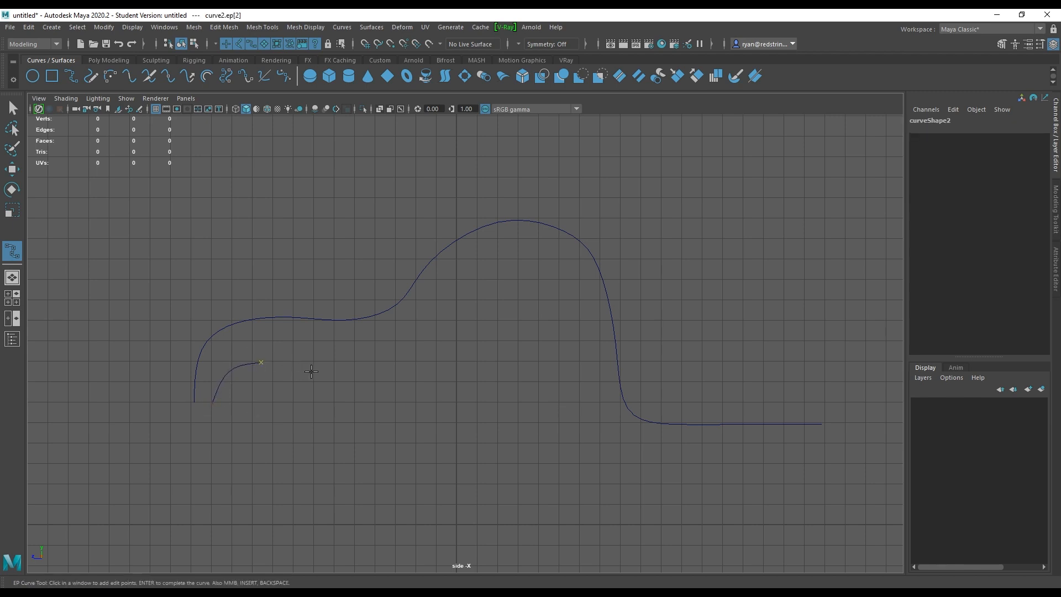
pyautogui.click(353, 366)
pyautogui.click(393, 358)
pyautogui.click(442, 336)
pyautogui.click(494, 332)
pyautogui.click(461, 330)
pyautogui.moveTo(461, 330); pyautogui.dragTo(463, 329, button='middle')
pyautogui.click(540, 363)
pyautogui.click(558, 417)
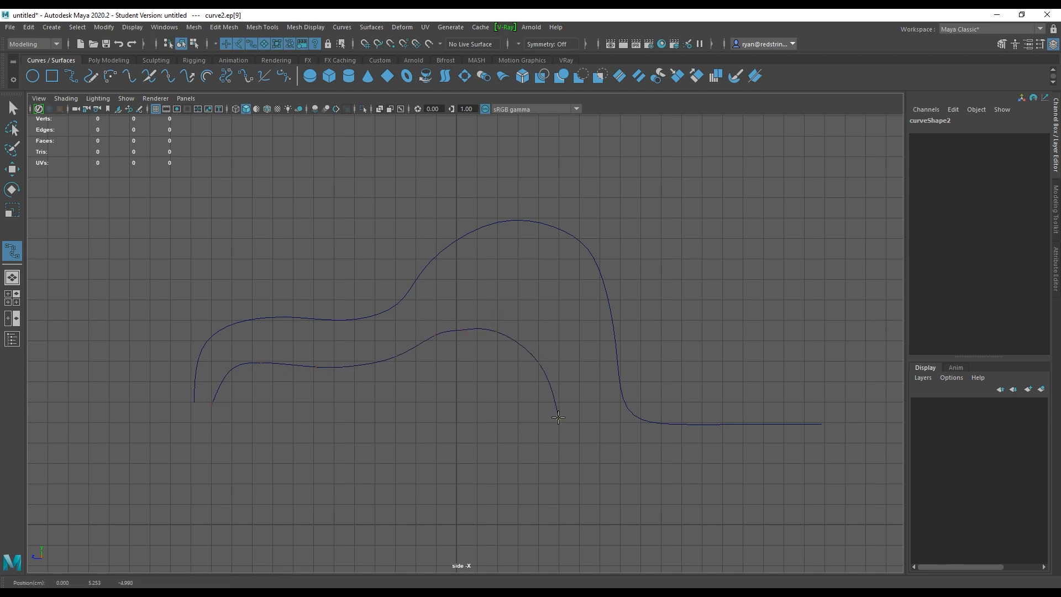
pyautogui.click(610, 453)
pyautogui.moveTo(612, 452); pyautogui.dragTo(611, 458)
pyautogui.click(666, 470)
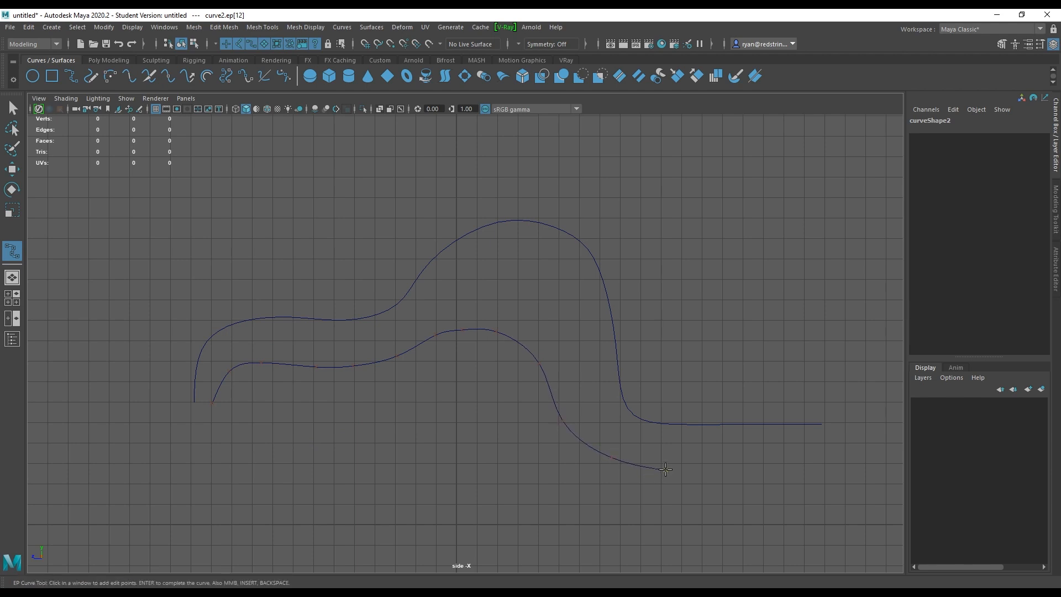
pyautogui.click(722, 470)
pyautogui.click(794, 469)
pyautogui.click(827, 469)
pyautogui.press('q')
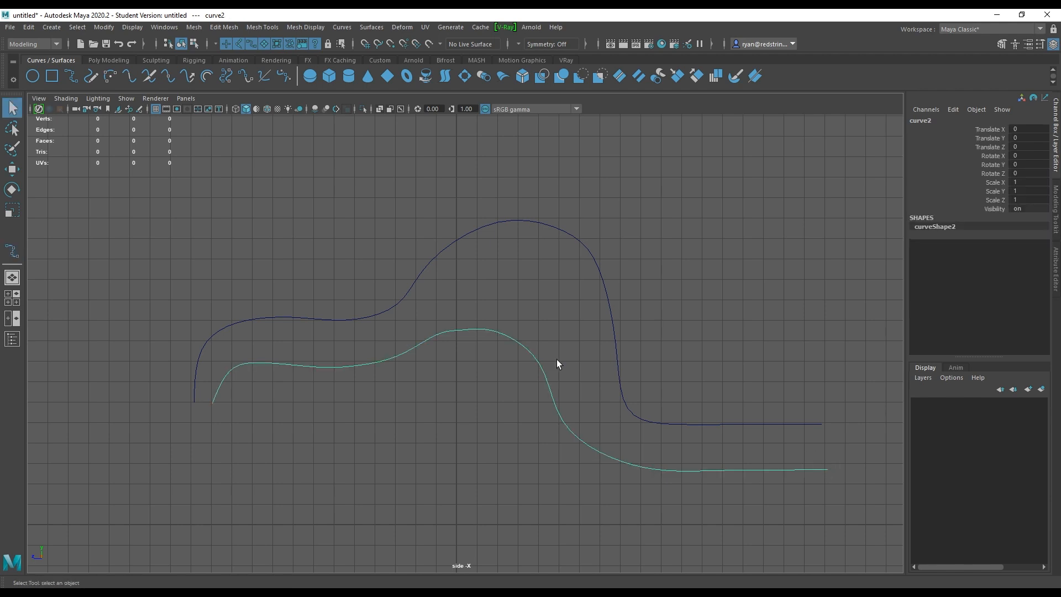
# Show the lower curve's control vertices and adjust the ones at the hump's crest to round it smoothly.
pyautogui.moveTo(510, 276); pyautogui.dragTo(457, 282, button='right')
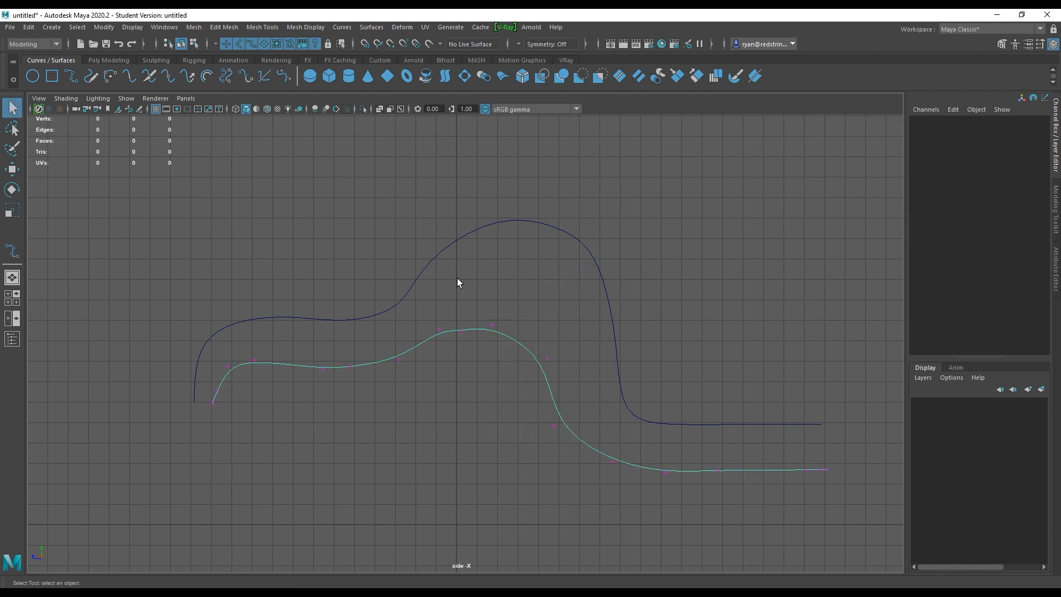
pyautogui.click(461, 329)
pyautogui.press('w')
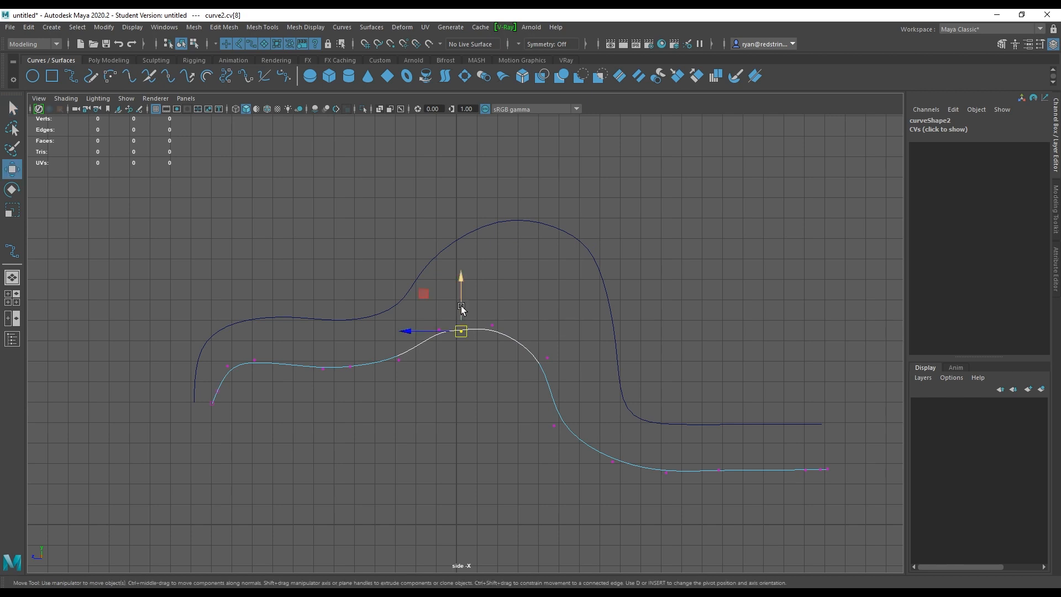
pyautogui.moveTo(462, 308); pyautogui.dragTo(462, 303)
pyautogui.click(441, 329)
pyautogui.moveTo(441, 330); pyautogui.dragTo(436, 330)
pyautogui.click(461, 325)
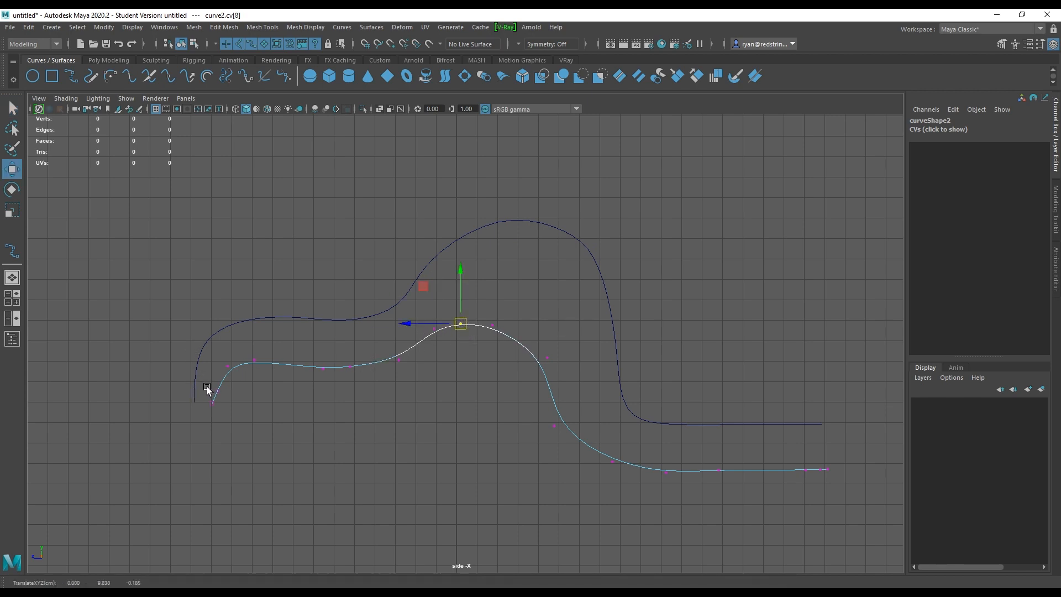
# Move the lower curve's control vertices near its shoulder to round the starting end and deepen the dip before the hump.
pyautogui.moveTo(206, 380); pyautogui.dragTo(220, 395)
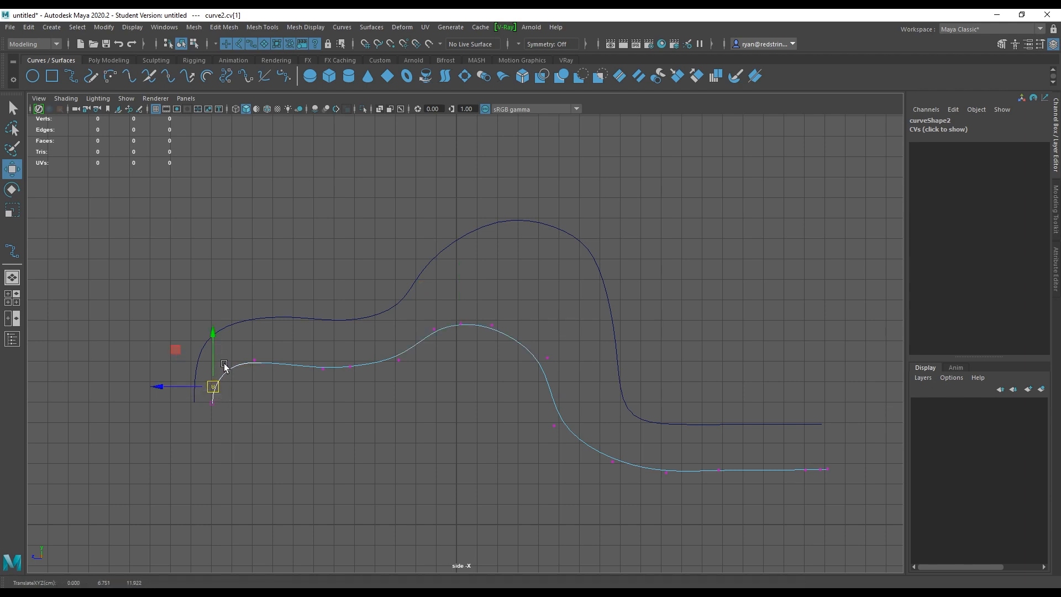
pyautogui.click(255, 362)
pyautogui.moveTo(255, 363); pyautogui.dragTo(363, 390)
pyautogui.click(326, 370)
pyautogui.click(349, 370)
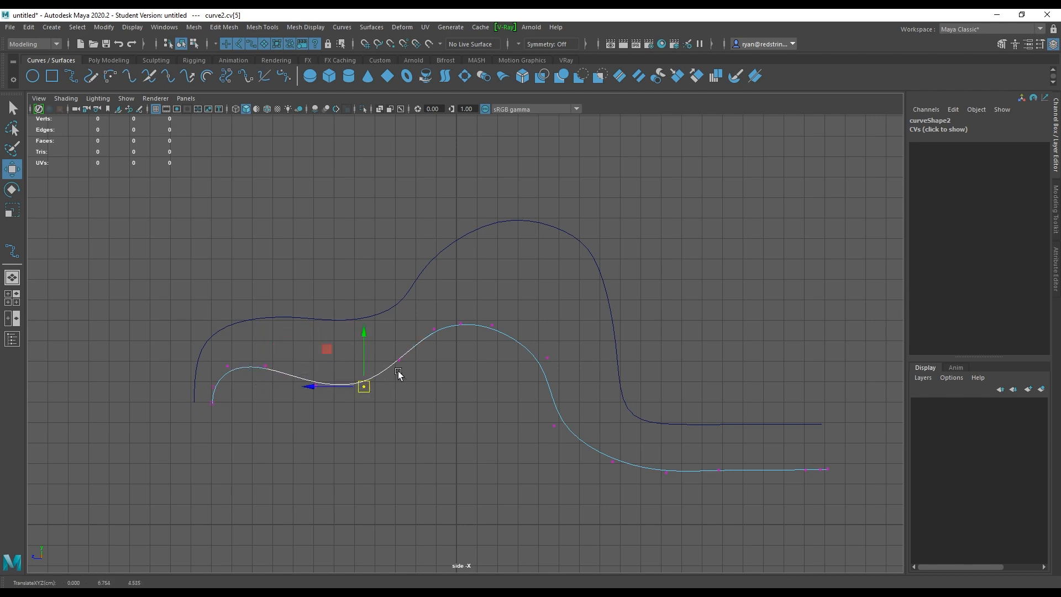
# Adjust the lower curve's control vertices along the hump's descent and tail, pulling the tail down into a shallow dip with an upturned end.
pyautogui.moveTo(541, 413); pyautogui.dragTo(559, 428)
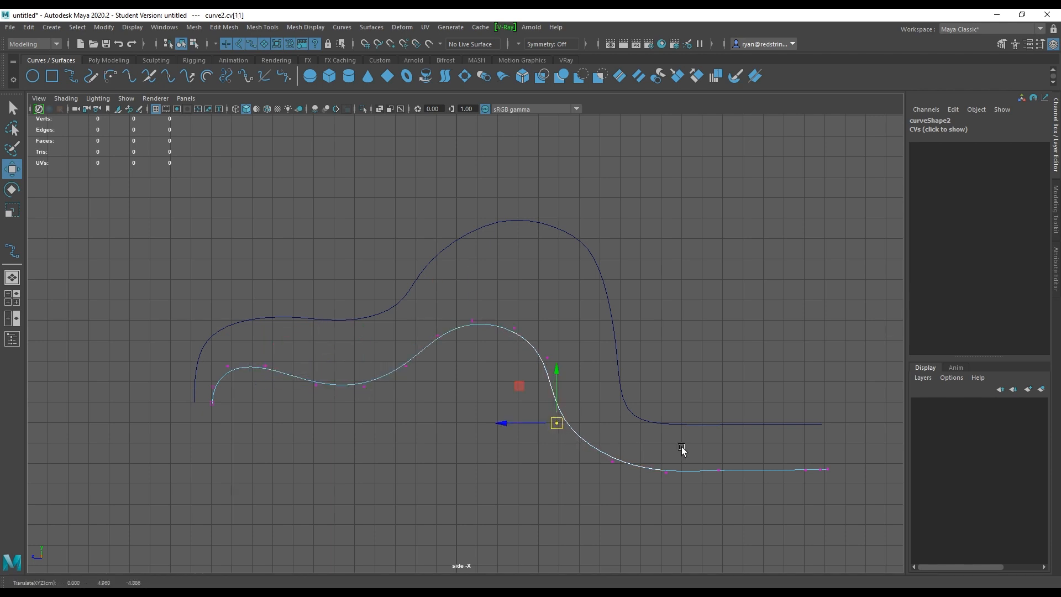
pyautogui.click(719, 470)
pyautogui.moveTo(720, 469); pyautogui.dragTo(723, 494)
pyautogui.click(805, 470)
pyautogui.moveTo(804, 471); pyautogui.dragTo(792, 496)
pyautogui.click(666, 473)
pyautogui.moveTo(667, 474); pyautogui.dragTo(657, 483)
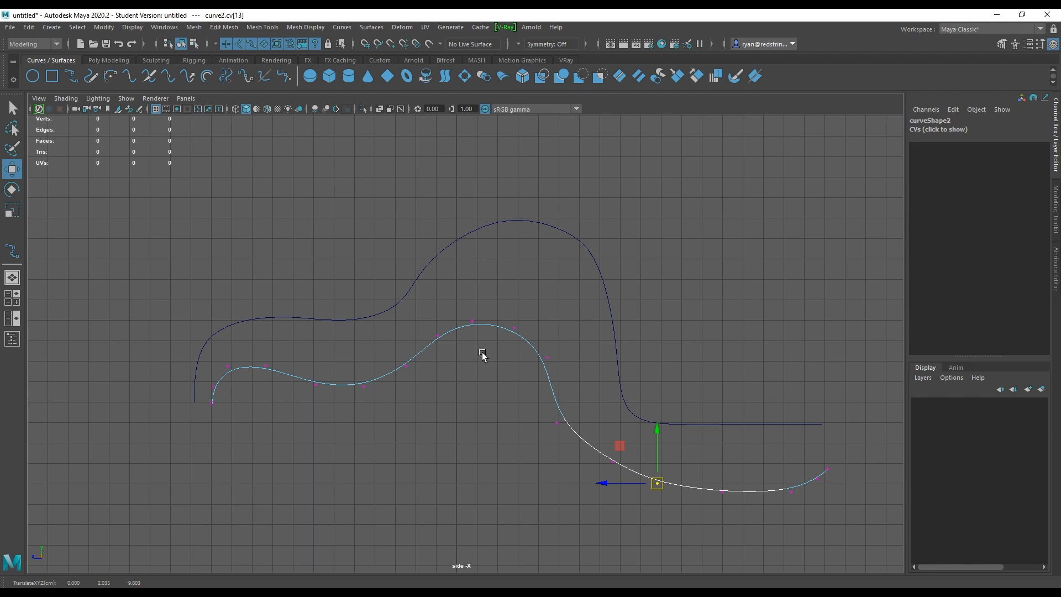
pyautogui.click(513, 328)
pyautogui.click(634, 158)
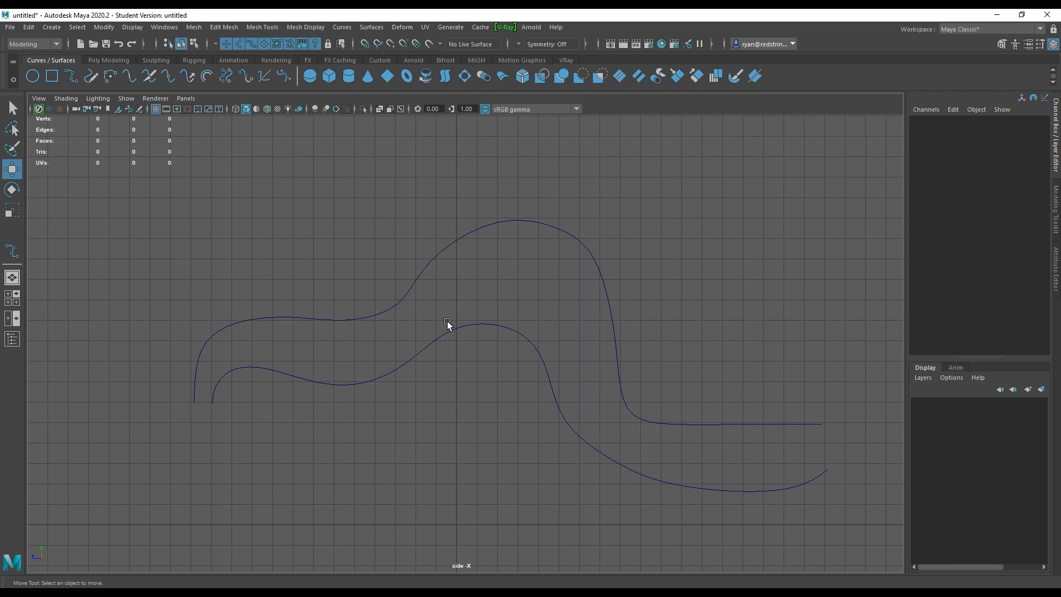
# In the perspective view, move the lower curve about 6.8 units along X, away from the taller curve.
pyautogui.click(12, 277)
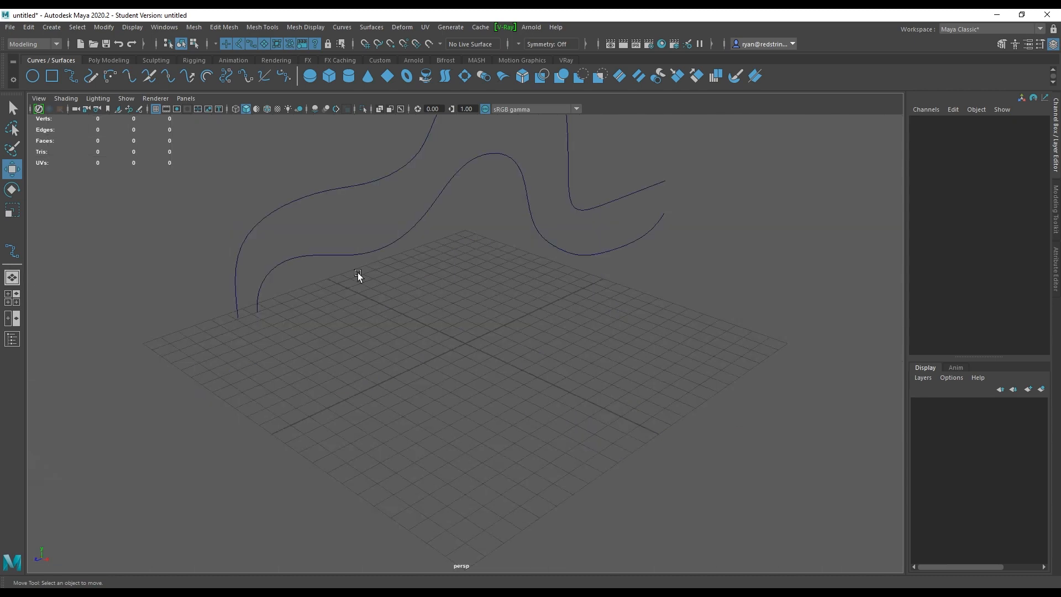
pyautogui.moveTo(430, 321)
pyautogui.keyDown('alt'); pyautogui.mouseDown()
pyautogui.moveTo(478, 320)
pyautogui.moveTo(400, 277)
pyautogui.moveTo(426, 244)
pyautogui.moveTo(434, 304)
pyautogui.mouseUp(); pyautogui.keyUp('alt')
pyautogui.click(433, 304)
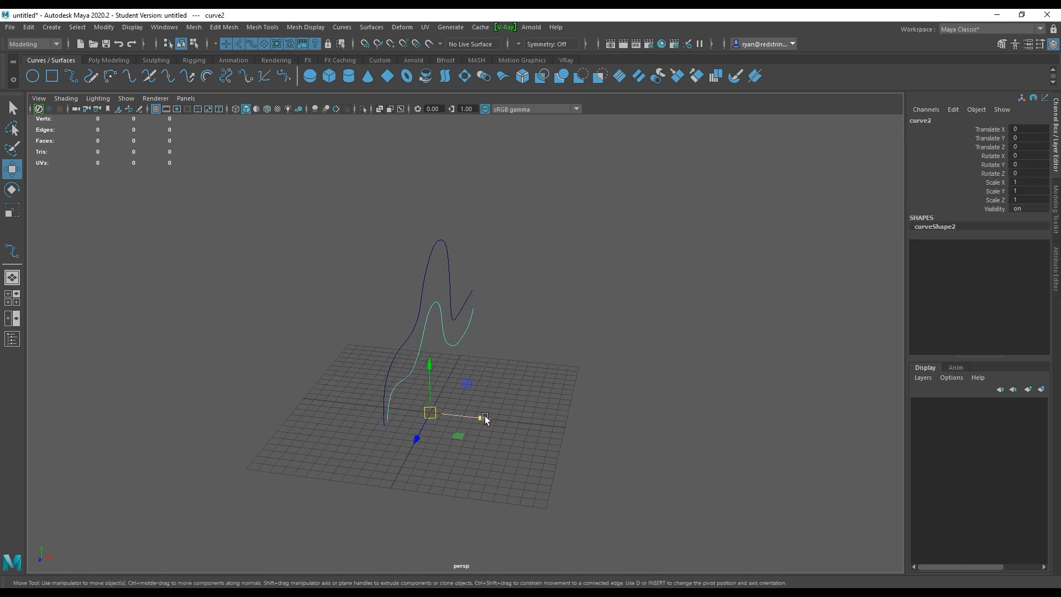
pyautogui.moveTo(483, 417); pyautogui.dragTo(562, 428)
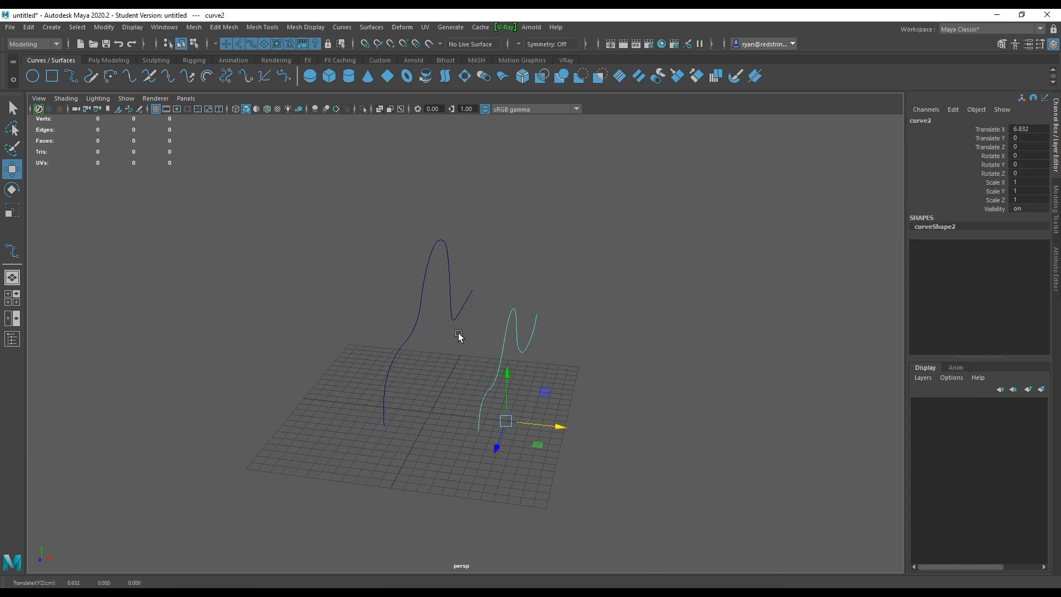
pyautogui.keyDown('alt'); pyautogui.moveTo(350, 509); pyautogui.dragTo(121, 540); pyautogui.keyUp('alt')
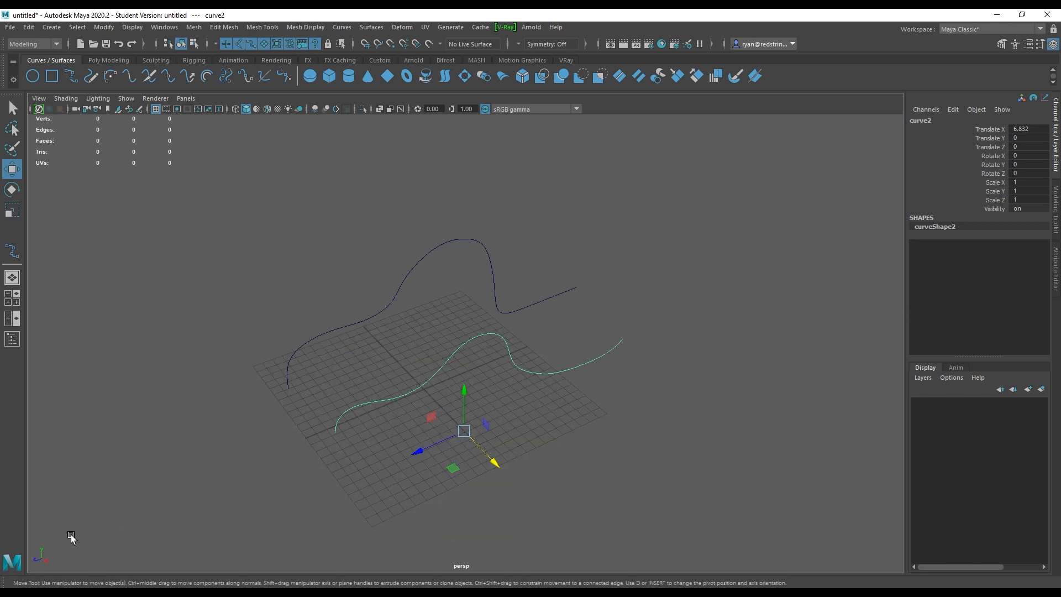
pyautogui.click(434, 332)
# Loft a surface between the taller curve and the lower curve.
pyautogui.keyDown('alt'); pyautogui.moveTo(434, 245); pyautogui.dragTo(443, 310); pyautogui.keyUp('alt')
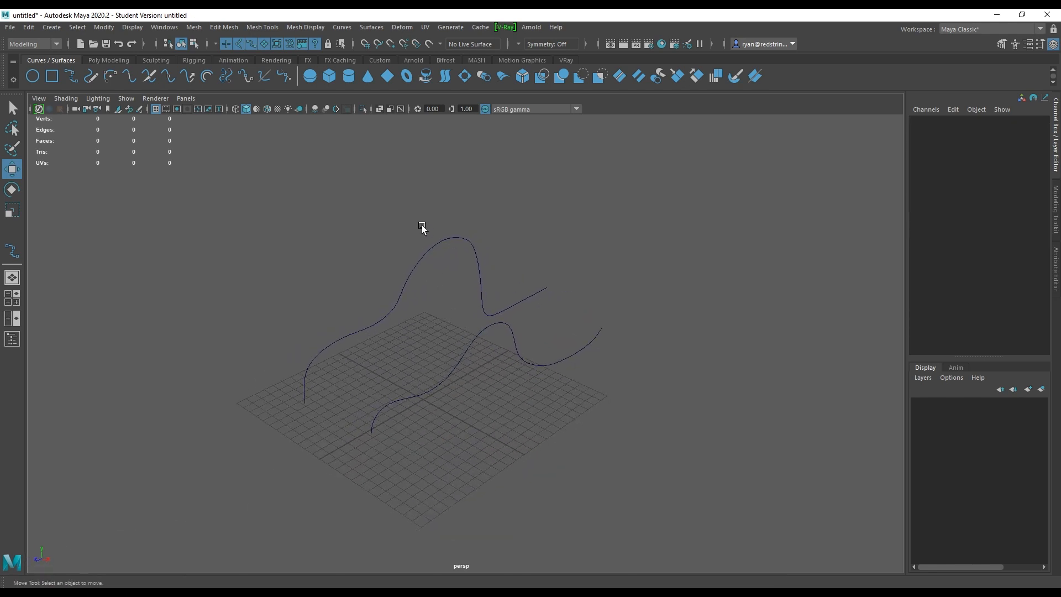
pyautogui.click(445, 244)
pyautogui.keyDown('shift'); pyautogui.click(478, 326); pyautogui.keyUp('shift')
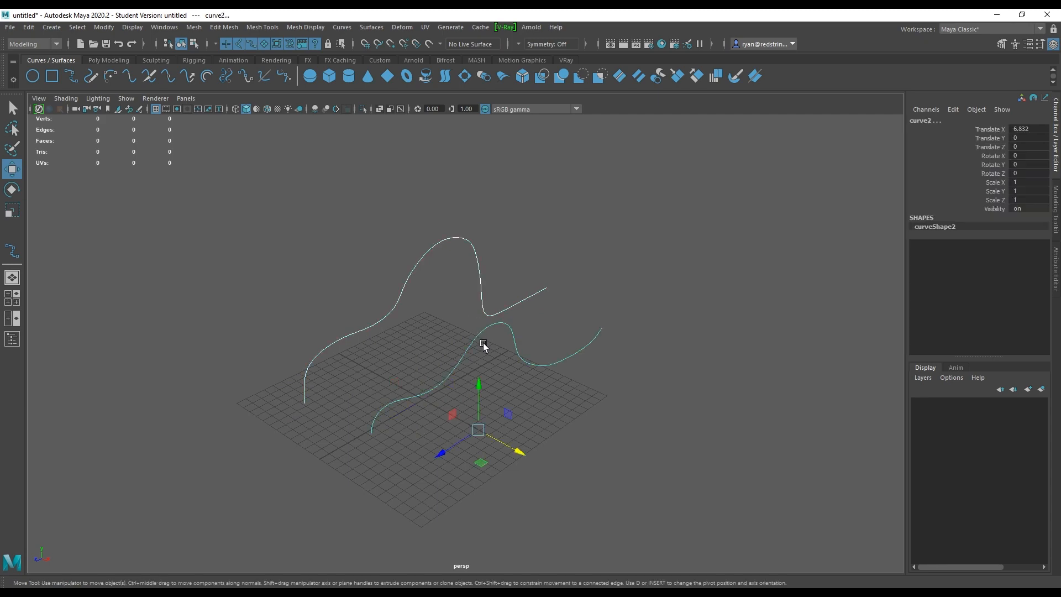
pyautogui.click(372, 27)
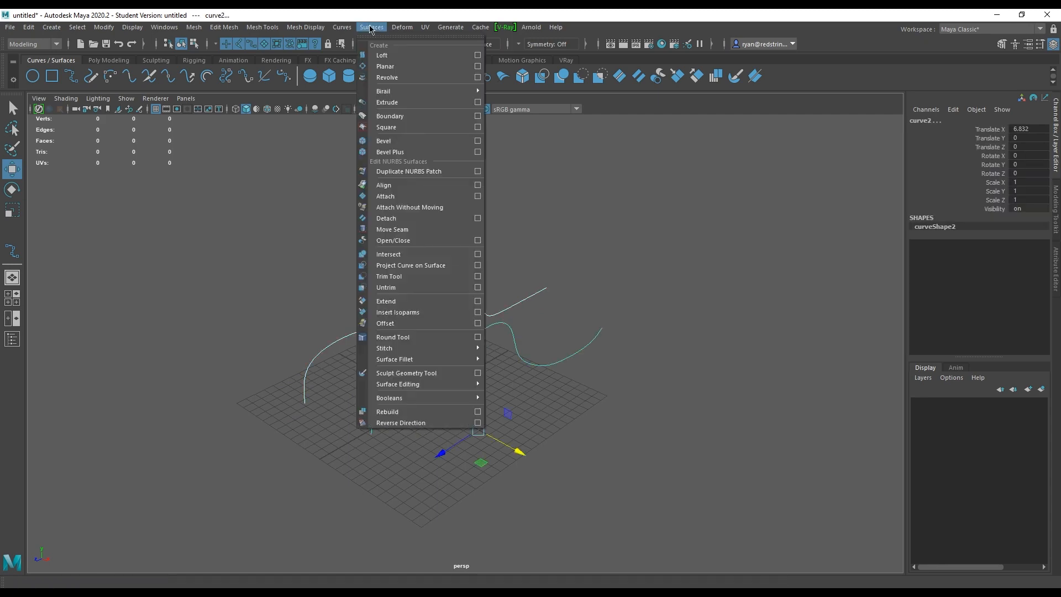
pyautogui.click(380, 60)
pyautogui.keyDown('alt'); pyautogui.moveTo(486, 198); pyautogui.dragTo(445, 206); pyautogui.keyUp('alt')
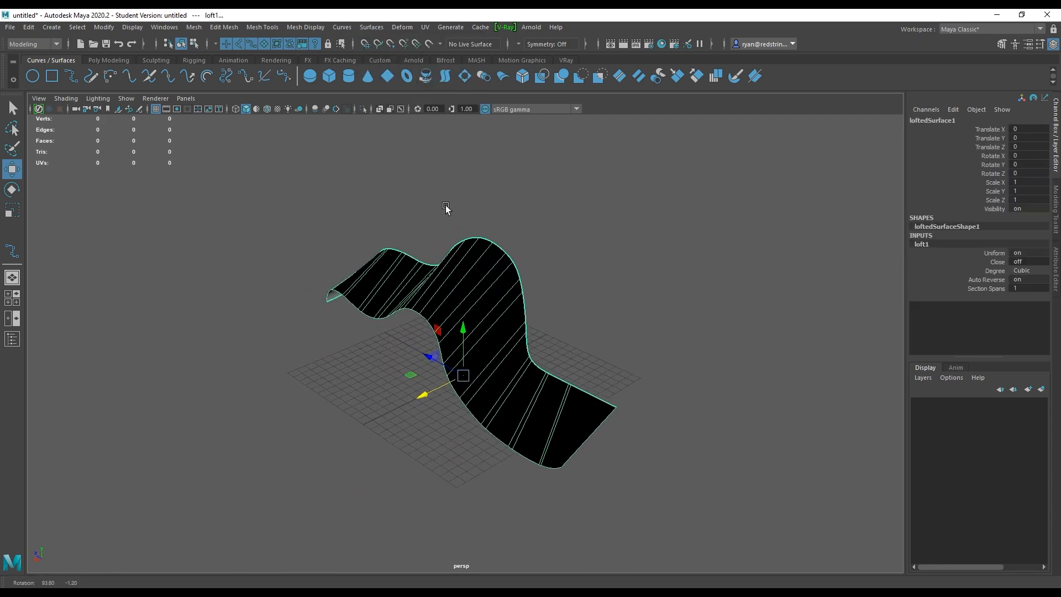
# Reverse the lofted surface's direction so its outer side renders shaded.
pyautogui.rightClick(471, 287)
pyautogui.moveTo(470, 286); pyautogui.dragTo(519, 270, button='right')
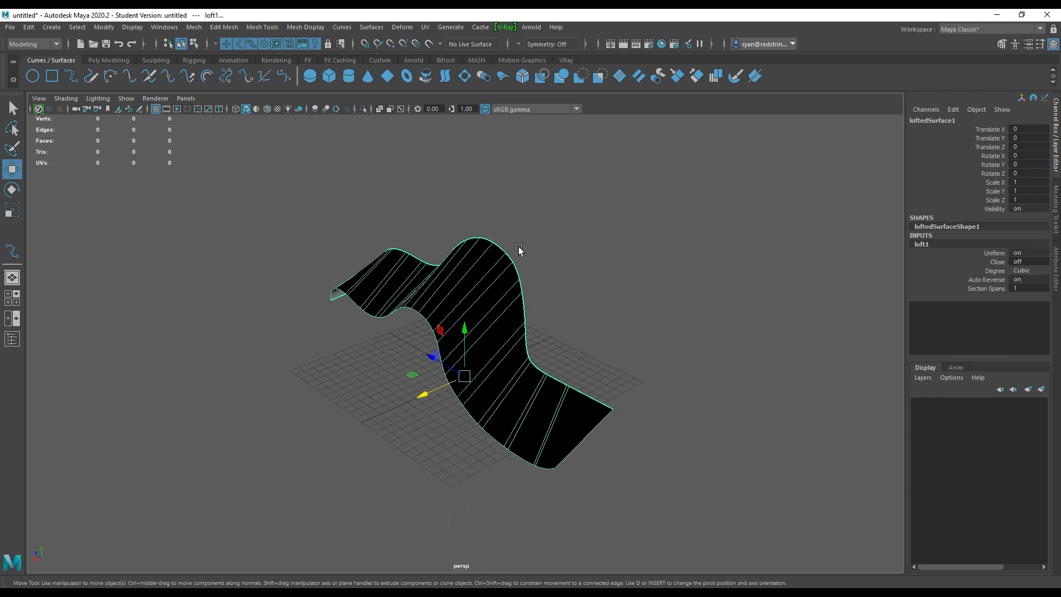
pyautogui.click(520, 246)
pyautogui.click(477, 298)
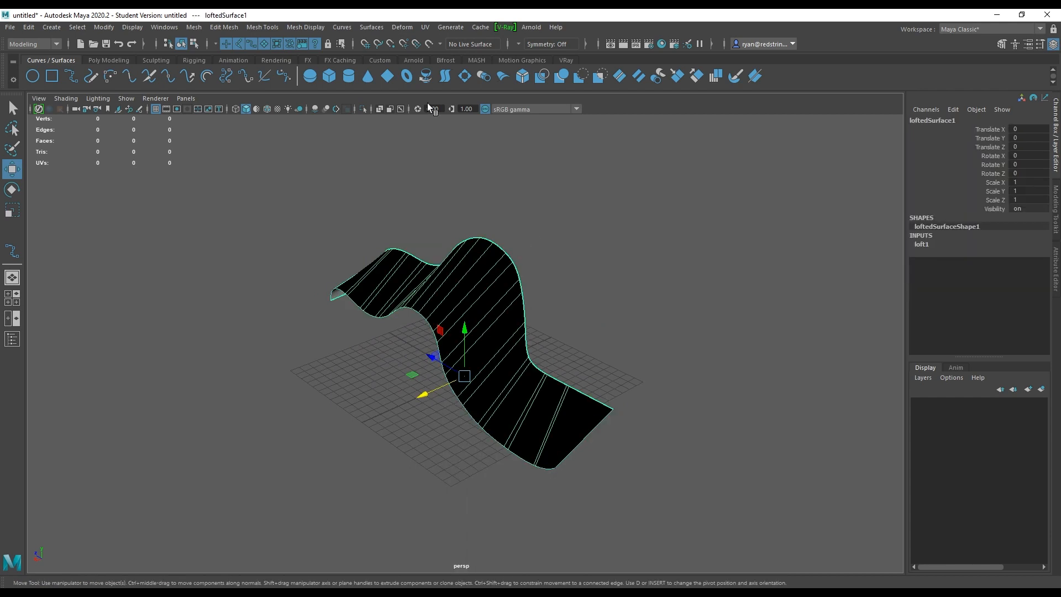
pyautogui.click(381, 31)
pyautogui.click(425, 422)
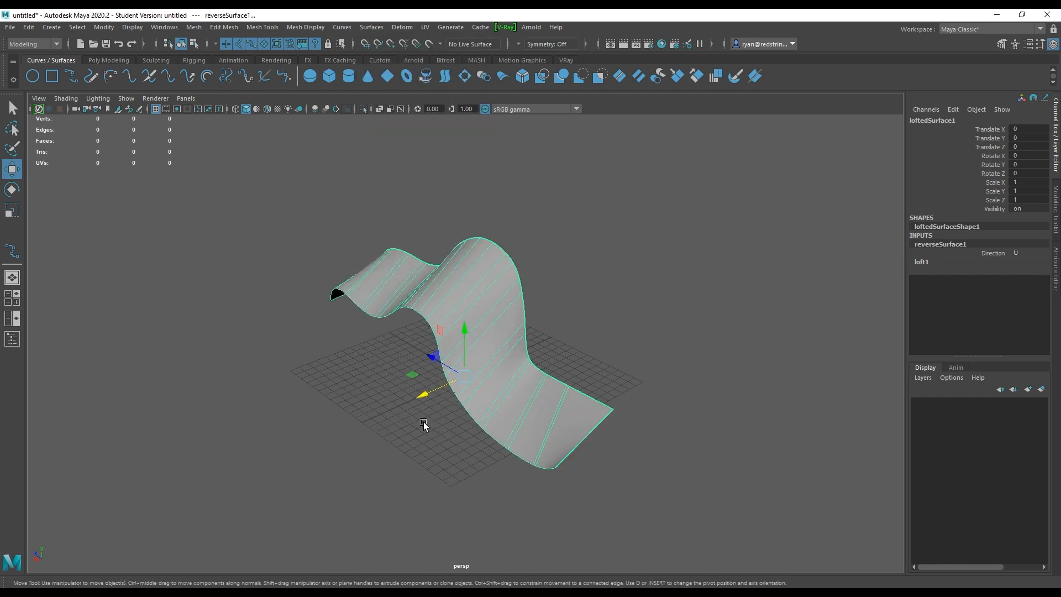
# Inspect the lofted surface from several angles and delete it, keeping the two profile curves.
pyautogui.keyDown('alt'); pyautogui.moveTo(386, 413); pyautogui.dragTo(359, 339); pyautogui.keyUp('alt')
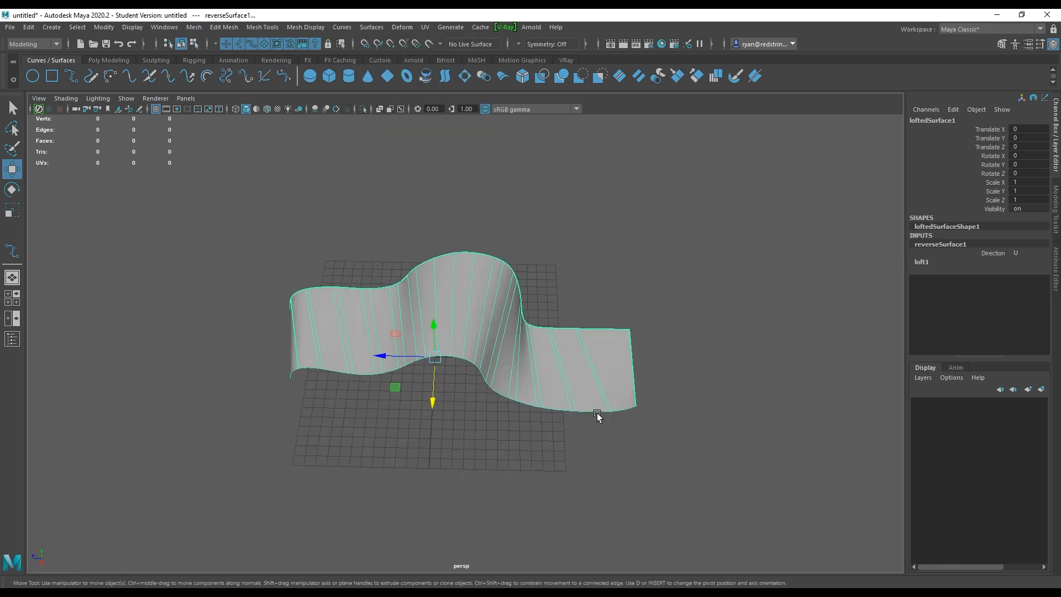
pyautogui.keyDown('alt'); pyautogui.moveTo(355, 315); pyautogui.dragTo(301, 303); pyautogui.keyUp('alt')
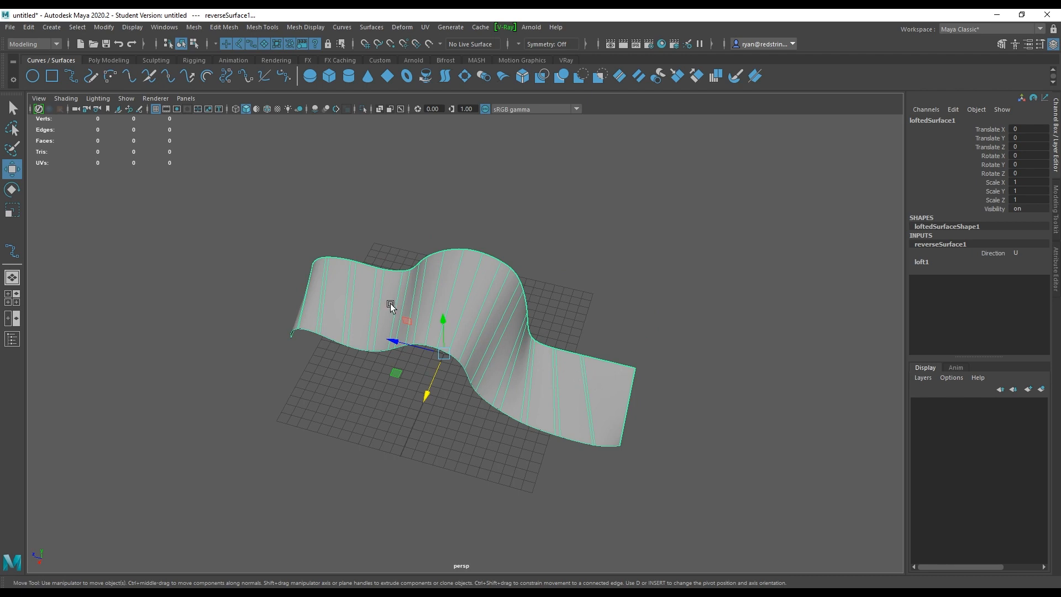
pyautogui.click(629, 273)
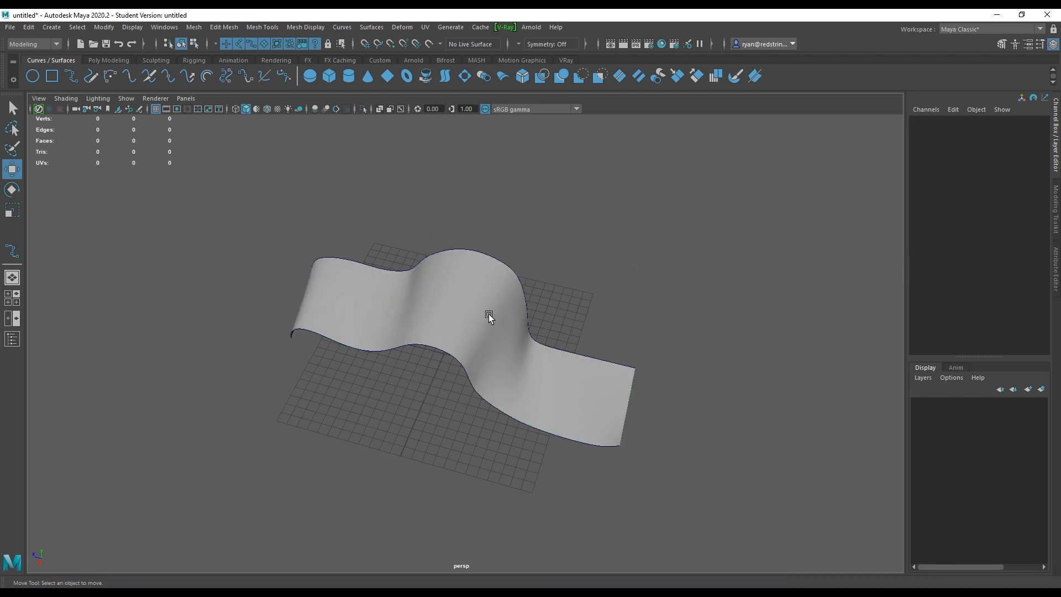
pyautogui.click(489, 315)
pyautogui.click(608, 313)
pyautogui.moveTo(599, 363)
pyautogui.keyDown('alt'); pyautogui.mouseDown()
pyautogui.moveTo(547, 326)
pyautogui.moveTo(595, 365)
pyautogui.moveTo(725, 329)
pyautogui.moveTo(616, 350)
pyautogui.moveTo(533, 336)
pyautogui.moveTo(585, 360)
pyautogui.mouseUp(); pyautogui.keyUp('alt')
pyautogui.click(500, 336)
pyautogui.press('Delete')
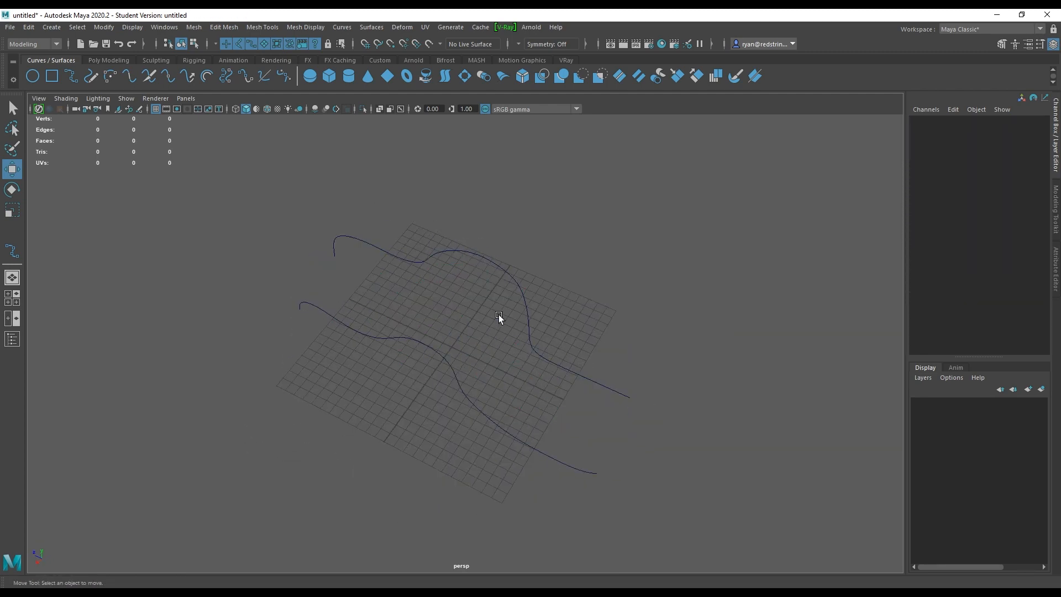
# Compare the span count and degree of the taller curve and the lower curve in their shape attributes.
pyautogui.keyDown('alt'); pyautogui.moveTo(486, 244); pyautogui.dragTo(432, 228); pyautogui.keyUp('alt')
pyautogui.click(439, 241)
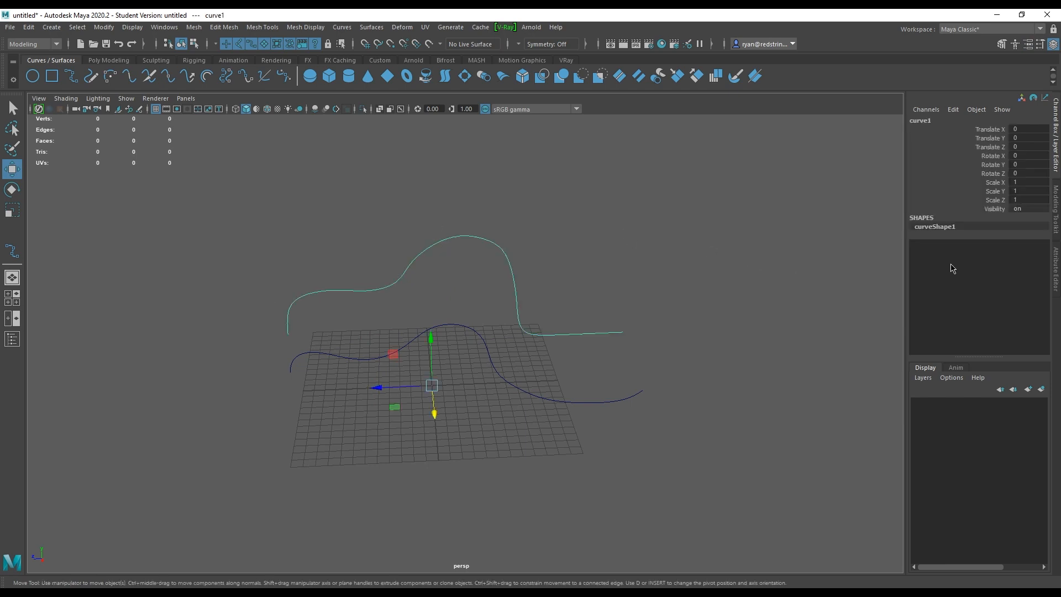
pyautogui.click(1056, 273)
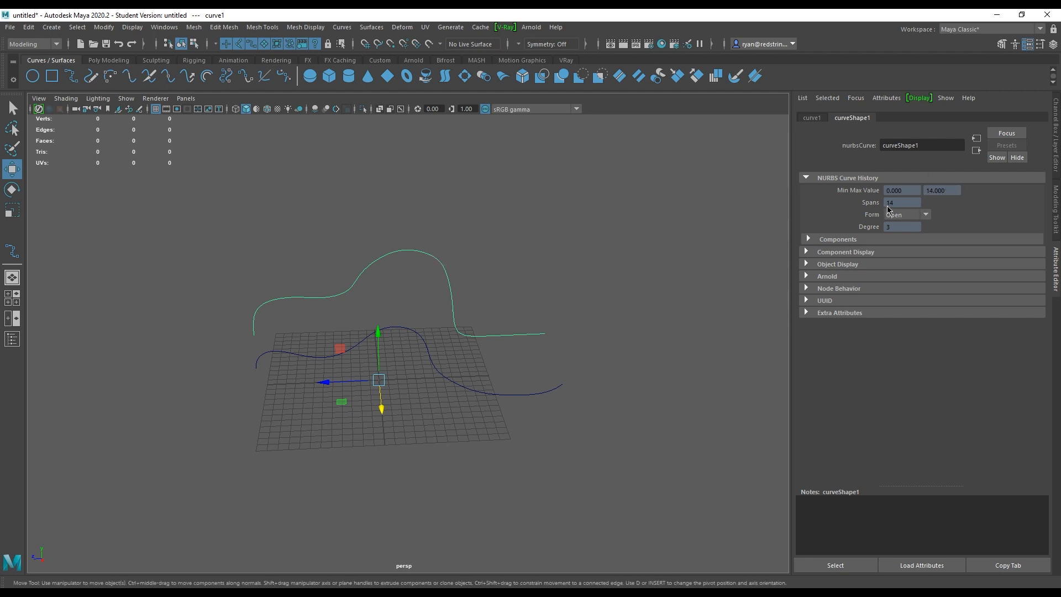
pyautogui.click(409, 338)
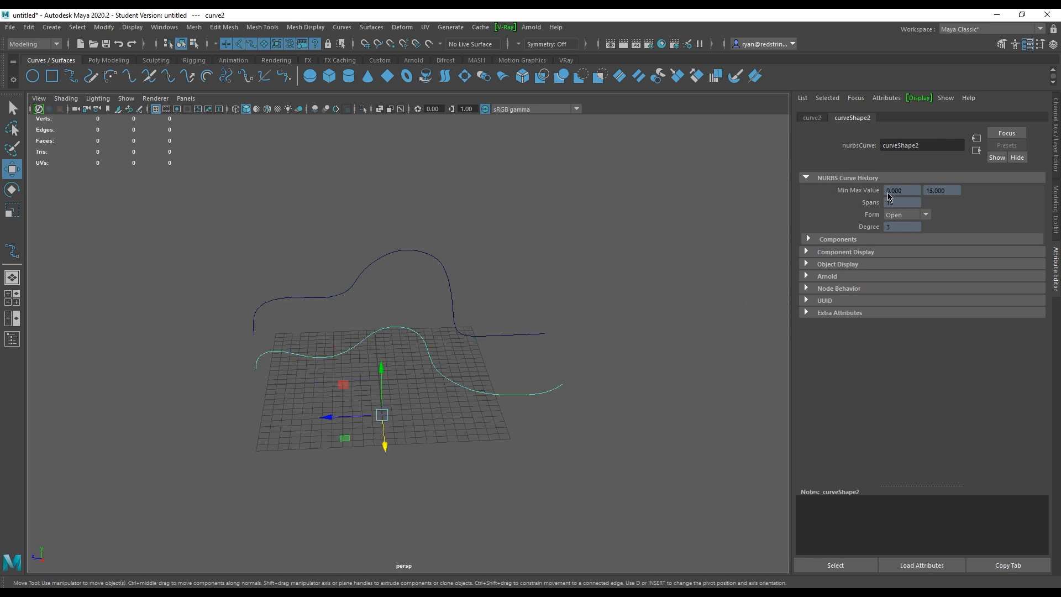
pyautogui.click(515, 224)
pyautogui.click(452, 298)
pyautogui.click(407, 324)
# Rebuild the taller curve as a uniform cubic curve with 10 spans, keeping the original curve.
pyautogui.click(415, 245)
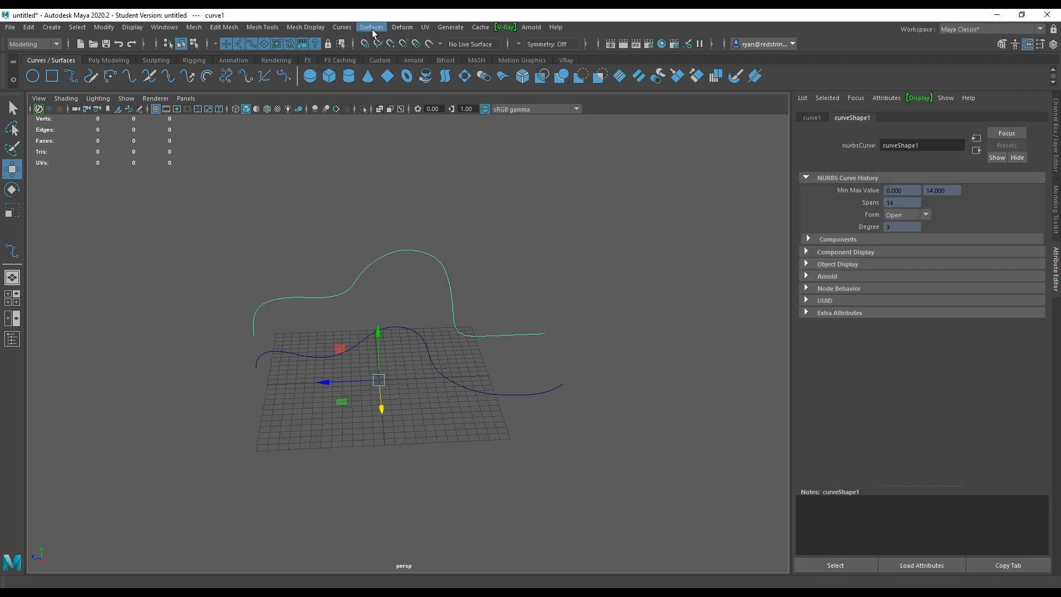
pyautogui.click(348, 27)
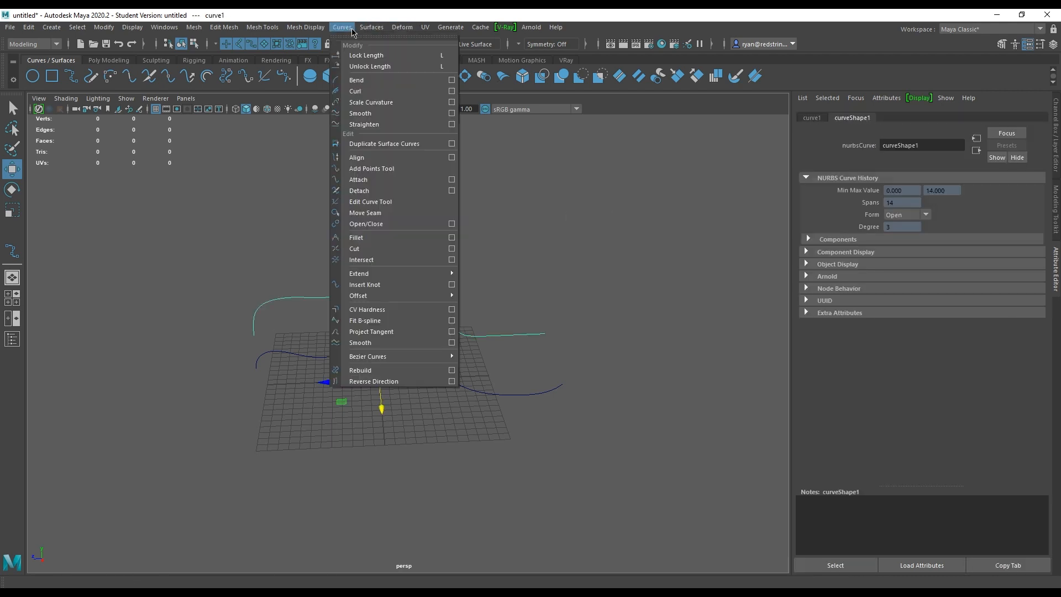
pyautogui.click(452, 370)
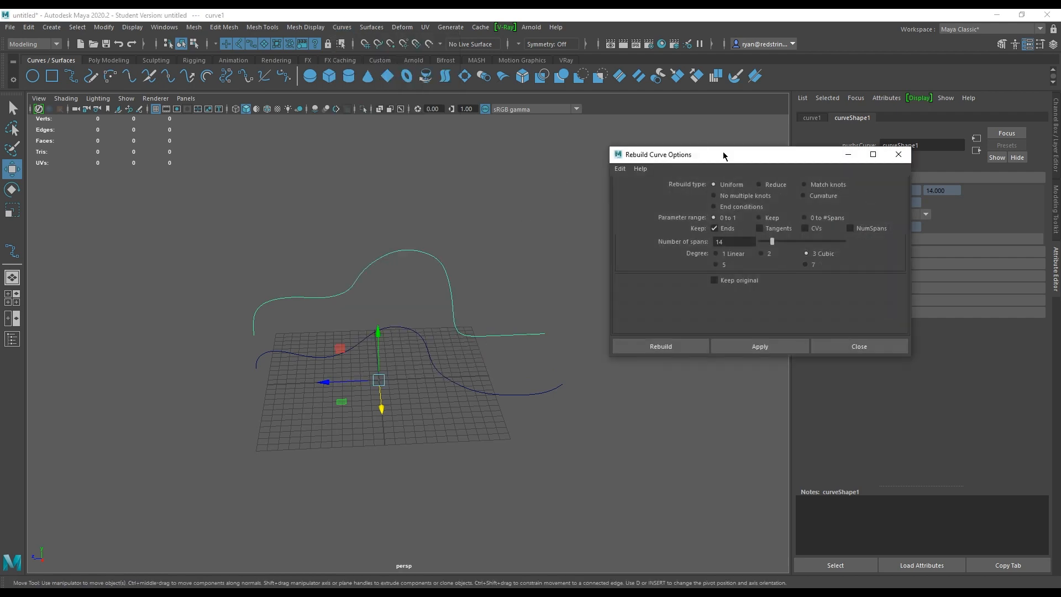
pyautogui.moveTo(723, 156); pyautogui.dragTo(337, 39)
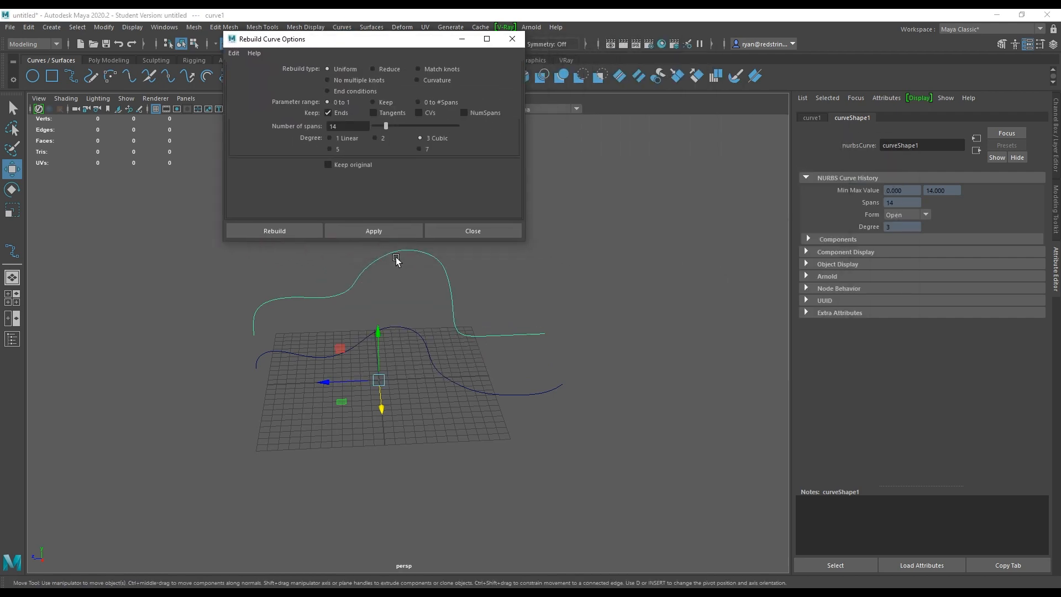
pyautogui.click(234, 53)
pyautogui.moveTo(366, 123); pyautogui.dragTo(323, 128)
pyautogui.click(380, 232)
# Switch to the side view and select the rebuilt curve lying over the original taller curve.
pyautogui.keyDown('alt'); pyautogui.moveTo(381, 287); pyautogui.dragTo(564, 353); pyautogui.keyUp('alt')
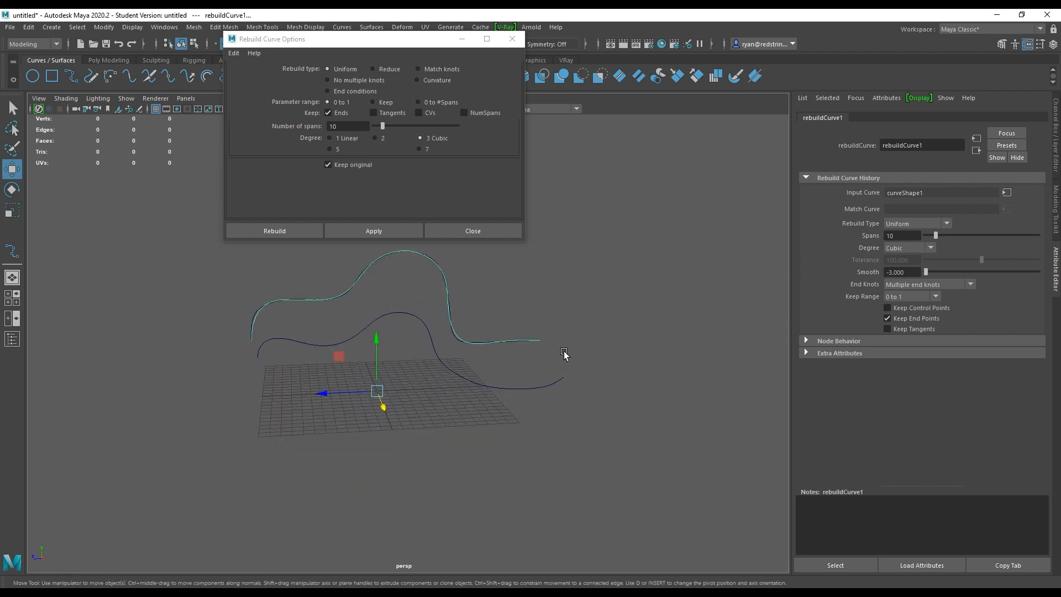
pyautogui.press('space')
pyautogui.press('space')
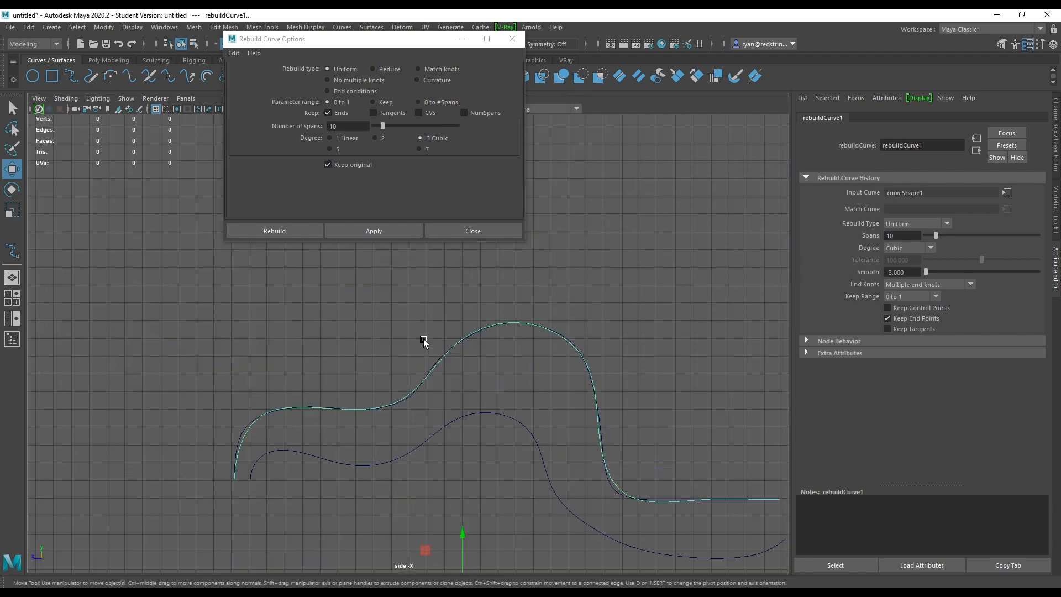
pyautogui.click(461, 372)
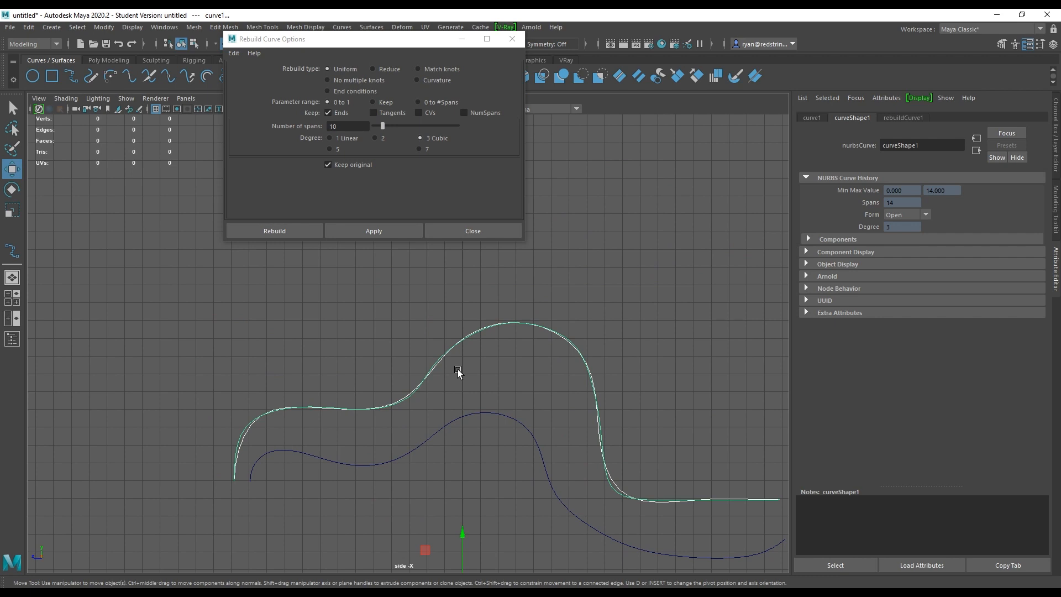
pyautogui.click(456, 368)
pyautogui.click(441, 360)
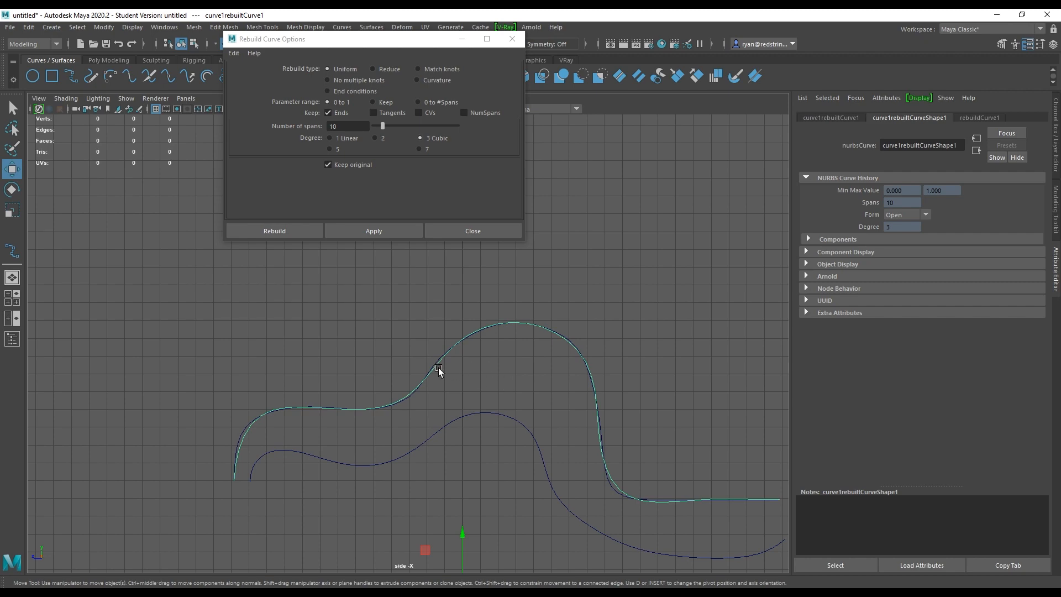
# Show the rebuilt curve's control vertices and move the one just above the starting end to follow the original curve.
pyautogui.keyDown('alt'); pyautogui.moveTo(426, 400); pyautogui.dragTo(529, 358, button='middle'); pyautogui.keyUp('alt')
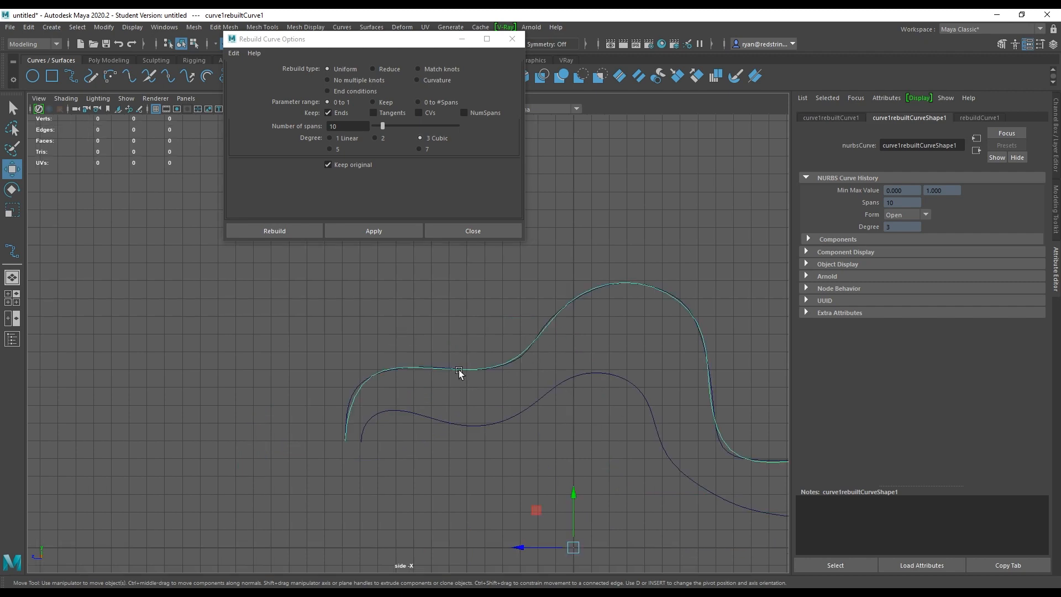
pyautogui.keyDown('alt'); pyautogui.moveTo(459, 370); pyautogui.dragTo(556, 348, button='middle'); pyautogui.keyUp('alt')
pyautogui.moveTo(444, 292); pyautogui.dragTo(406, 292, button='right')
pyautogui.keyDown('alt'); pyautogui.moveTo(486, 342); pyautogui.dragTo(608, 425, button='right'); pyautogui.keyUp('alt')
pyautogui.keyDown('alt'); pyautogui.moveTo(573, 412); pyautogui.dragTo(525, 408, button='middle'); pyautogui.keyUp('alt')
pyautogui.moveTo(360, 393); pyautogui.dragTo(456, 454)
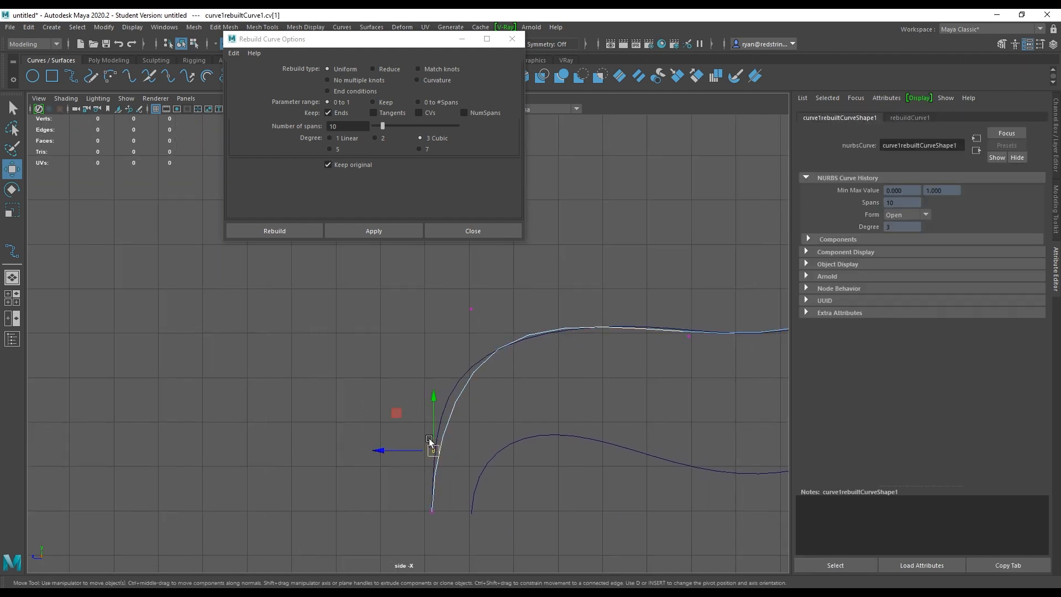
pyautogui.moveTo(396, 418); pyautogui.dragTo(387, 410)
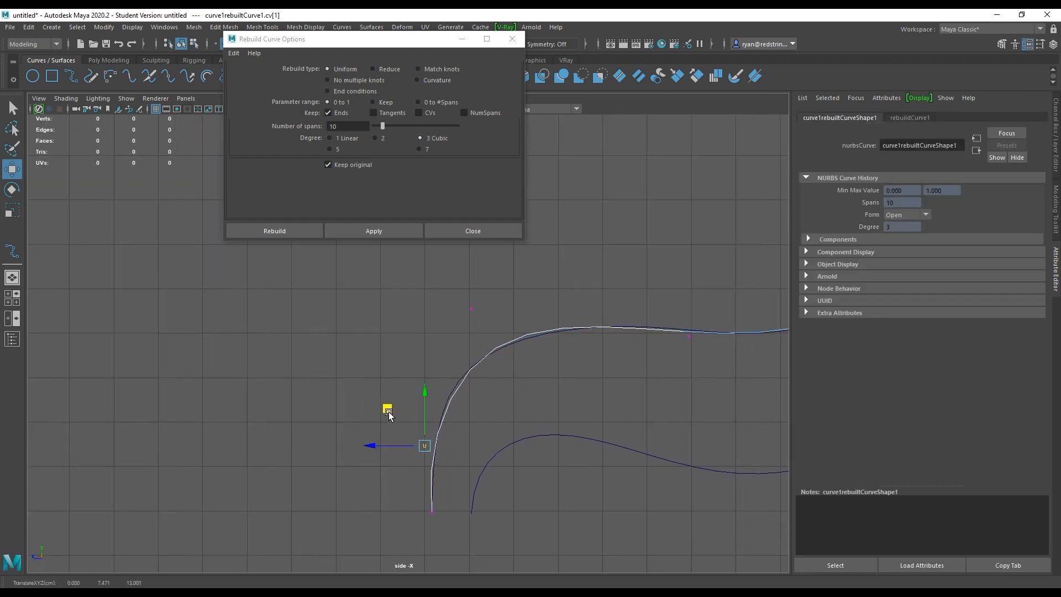
# Move the rebuilt curve's control vertices at the shoulder corner and along the flat stretch to match the original curve.
pyautogui.click(471, 309)
pyautogui.moveTo(470, 309); pyautogui.dragTo(465, 322)
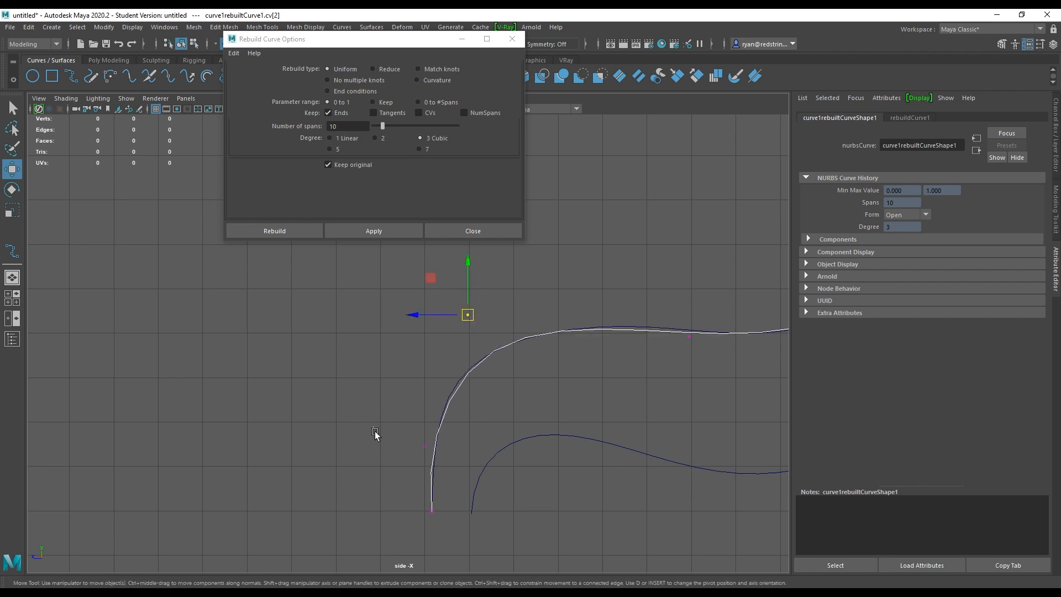
pyautogui.moveTo(374, 434); pyautogui.dragTo(391, 464)
pyautogui.hotkey('ctrl', 'z')
pyautogui.keyDown('alt'); pyautogui.moveTo(698, 383); pyautogui.dragTo(438, 338, button='middle'); pyautogui.keyUp('alt')
pyautogui.click(457, 348)
pyautogui.moveTo(457, 348); pyautogui.dragTo(450, 343)
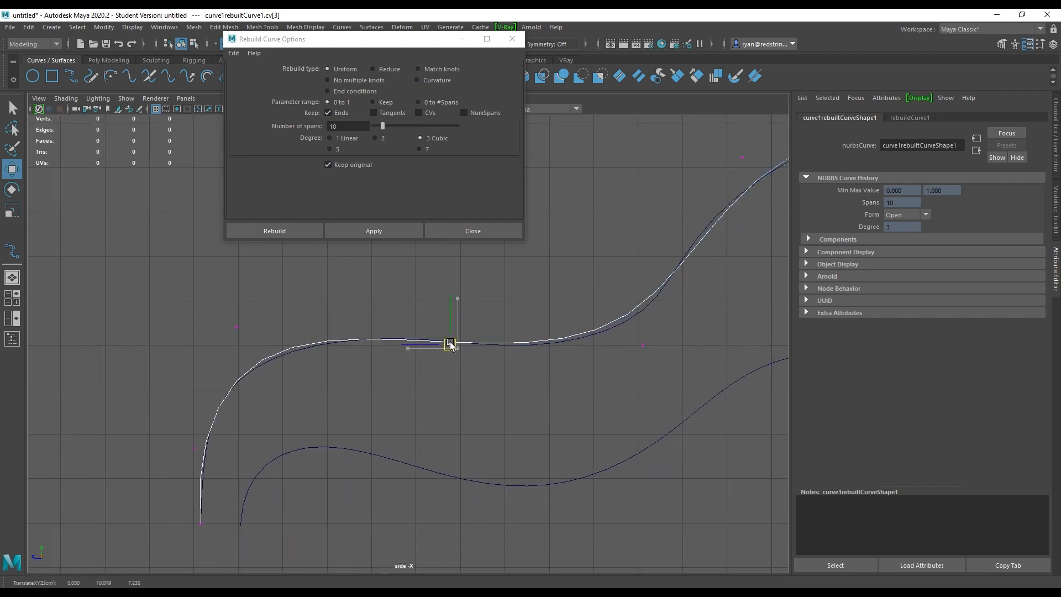
pyautogui.click(237, 331)
pyautogui.moveTo(238, 333); pyautogui.dragTo(233, 331)
# Move the rebuilt curve's control vertex at the foot of the hump closer to the original curve's bend.
pyautogui.keyDown('alt'); pyautogui.moveTo(602, 349); pyautogui.dragTo(371, 412, button='middle'); pyautogui.keyUp('alt')
pyautogui.click(411, 409)
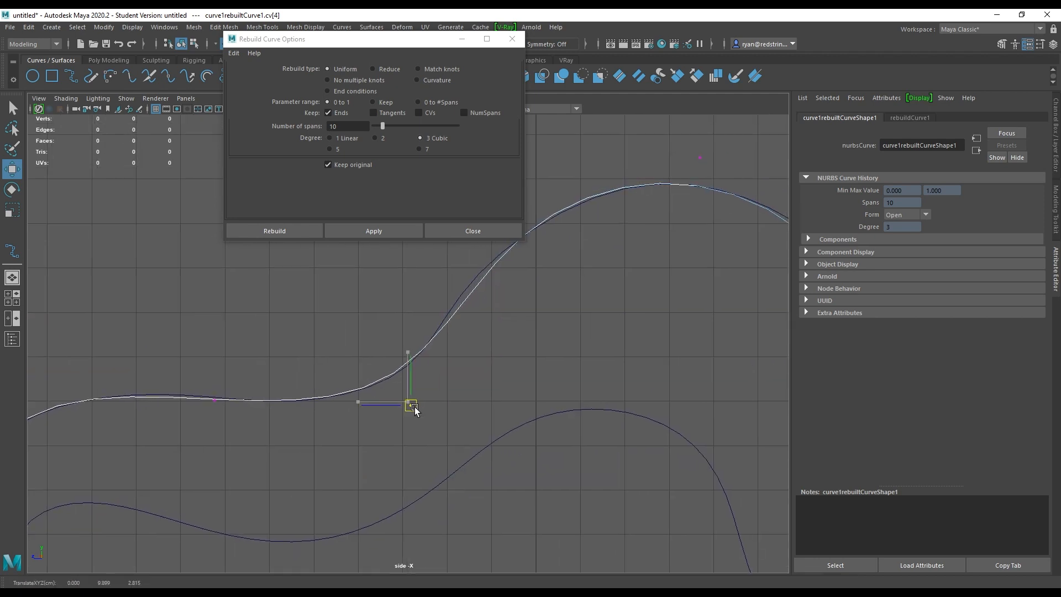
pyautogui.keyDown('alt'); pyautogui.moveTo(534, 317); pyautogui.dragTo(367, 438, button='middle'); pyautogui.keyUp('alt')
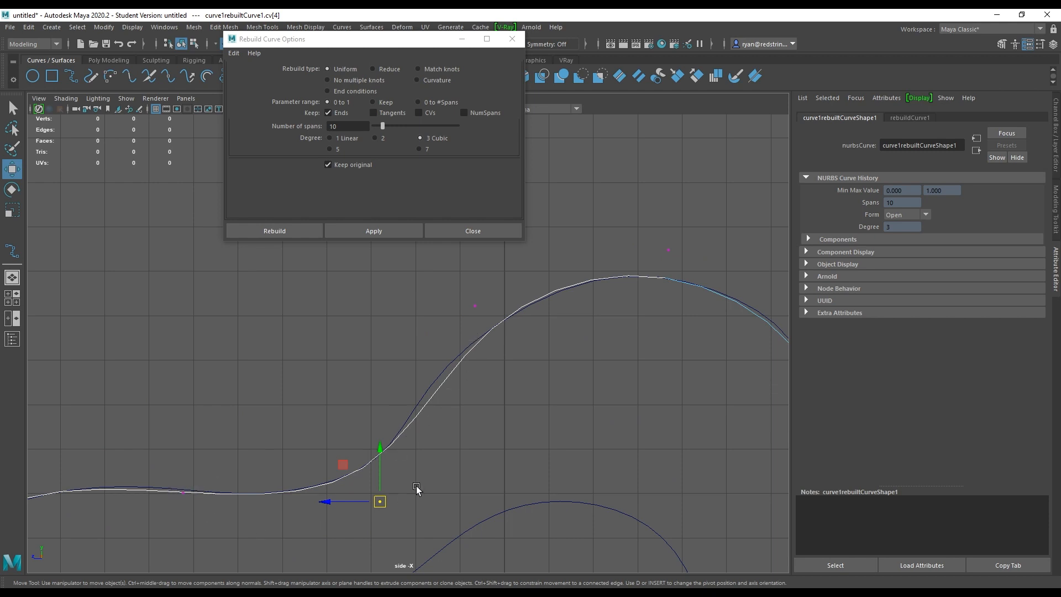
pyautogui.moveTo(450, 278); pyautogui.dragTo(498, 320)
pyautogui.keyDown('shift'); pyautogui.moveTo(359, 479); pyautogui.dragTo(402, 522); pyautogui.keyUp('shift')
pyautogui.keyDown('shift'); pyautogui.moveTo(154, 478); pyautogui.dragTo(208, 522); pyautogui.keyUp('shift')
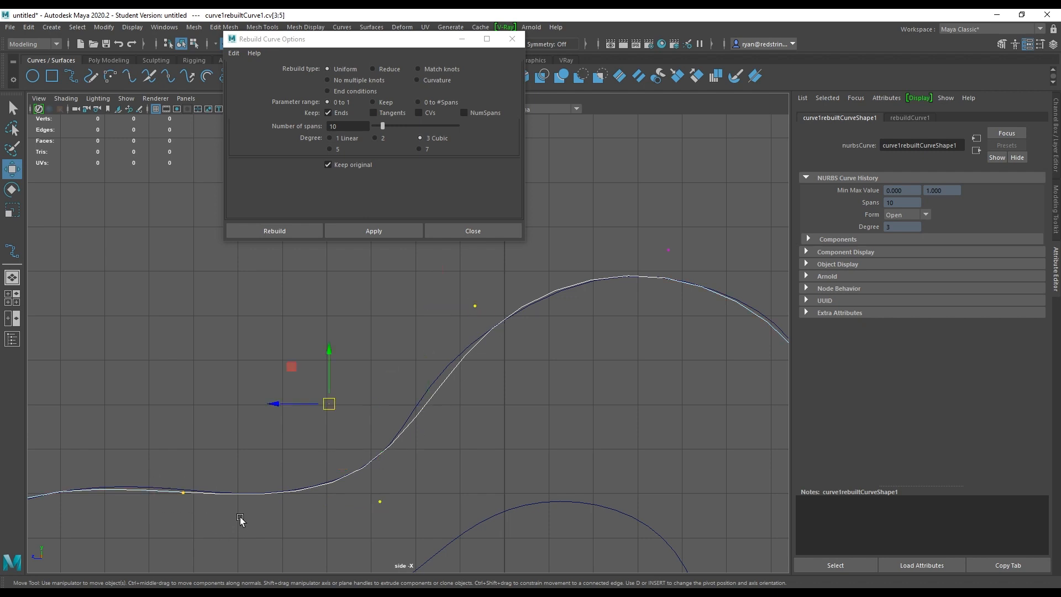
pyautogui.keyDown('alt'); pyautogui.moveTo(238, 513); pyautogui.dragTo(321, 489, button='middle'); pyautogui.keyUp('alt')
pyautogui.moveTo(449, 461); pyautogui.dragTo(467, 474)
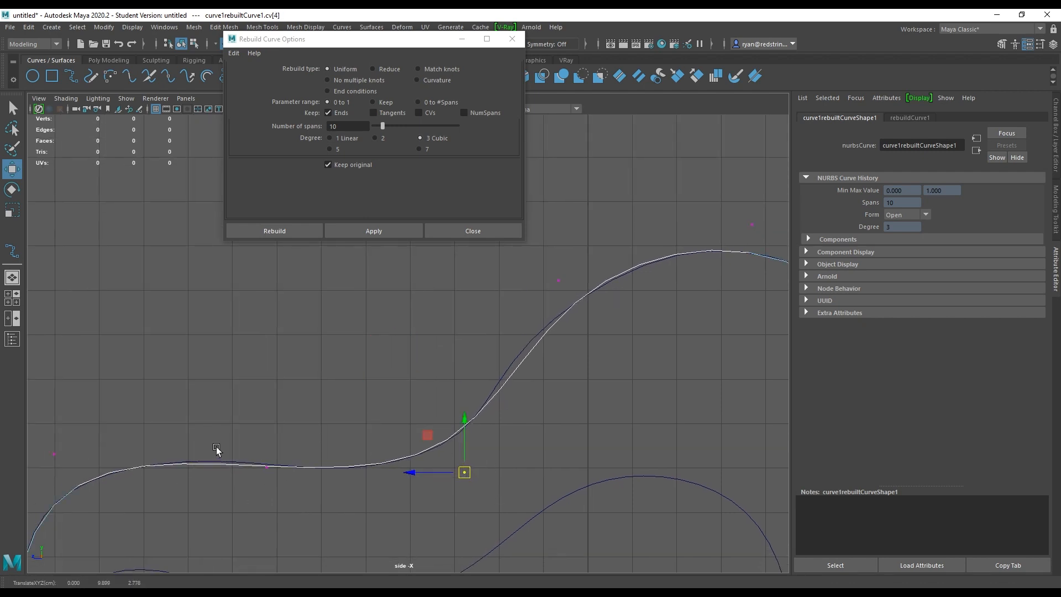
# Fine-tune the rebuilt curve's control vertices from the shoulder corner to the hump's foot against the original curve.
pyautogui.moveTo(217, 451); pyautogui.dragTo(278, 514)
pyautogui.moveTo(266, 467); pyautogui.dragTo(264, 463)
pyautogui.keyDown('alt'); pyautogui.moveTo(42, 439); pyautogui.dragTo(158, 416, button='middle'); pyautogui.keyUp('alt')
pyautogui.moveTo(138, 406); pyautogui.dragTo(172, 437)
pyautogui.keyDown('alt'); pyautogui.moveTo(526, 395); pyautogui.dragTo(384, 445, button='middle'); pyautogui.keyUp('alt')
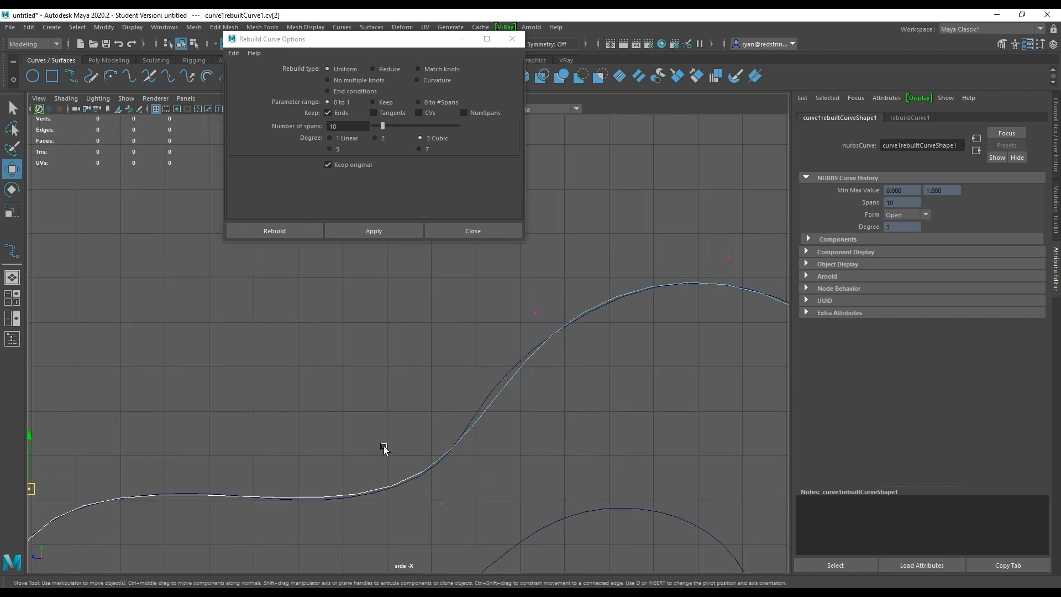
pyautogui.moveTo(414, 486); pyautogui.dragTo(442, 507)
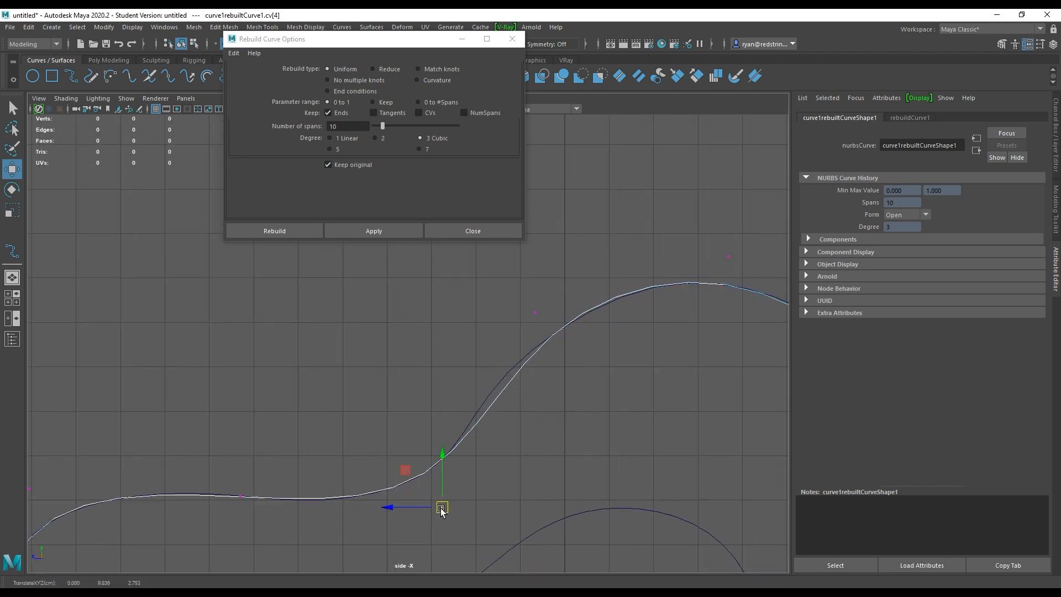
# Adjust the rebuilt curve's control vertices on the hump's rising side to line it up with the original curve.
pyautogui.keyDown('alt'); pyautogui.moveTo(537, 417); pyautogui.dragTo(423, 502, button='middle'); pyautogui.keyUp('alt')
pyautogui.moveTo(405, 370); pyautogui.dragTo(441, 418)
pyautogui.moveTo(422, 397); pyautogui.dragTo(404, 397)
pyautogui.keyDown('alt'); pyautogui.moveTo(539, 385); pyautogui.dragTo(443, 338, button='middle'); pyautogui.keyUp('alt')
pyautogui.moveTo(306, 354); pyautogui.dragTo(303, 366)
pyautogui.click(517, 297)
# Move the rebuilt curve's control vertices around the hump's crest and upper descent toward the original curve.
pyautogui.keyDown('alt'); pyautogui.moveTo(534, 398); pyautogui.dragTo(270, 298, button='middle'); pyautogui.keyUp('alt')
pyautogui.moveTo(413, 295); pyautogui.dragTo(429, 313)
pyautogui.keyDown('alt'); pyautogui.moveTo(351, 271); pyautogui.dragTo(427, 402, button='middle'); pyautogui.keyUp('alt')
pyautogui.moveTo(315, 308); pyautogui.dragTo(297, 326)
pyautogui.keyDown('alt'); pyautogui.moveTo(496, 428); pyautogui.dragTo(416, 302, button='middle'); pyautogui.keyUp('alt')
pyautogui.moveTo(416, 302); pyautogui.dragTo(370, 315)
pyautogui.moveTo(393, 515)
pyautogui.mouseDown()
pyautogui.moveTo(428, 531)
pyautogui.moveTo(375, 522)
pyautogui.mouseUp()
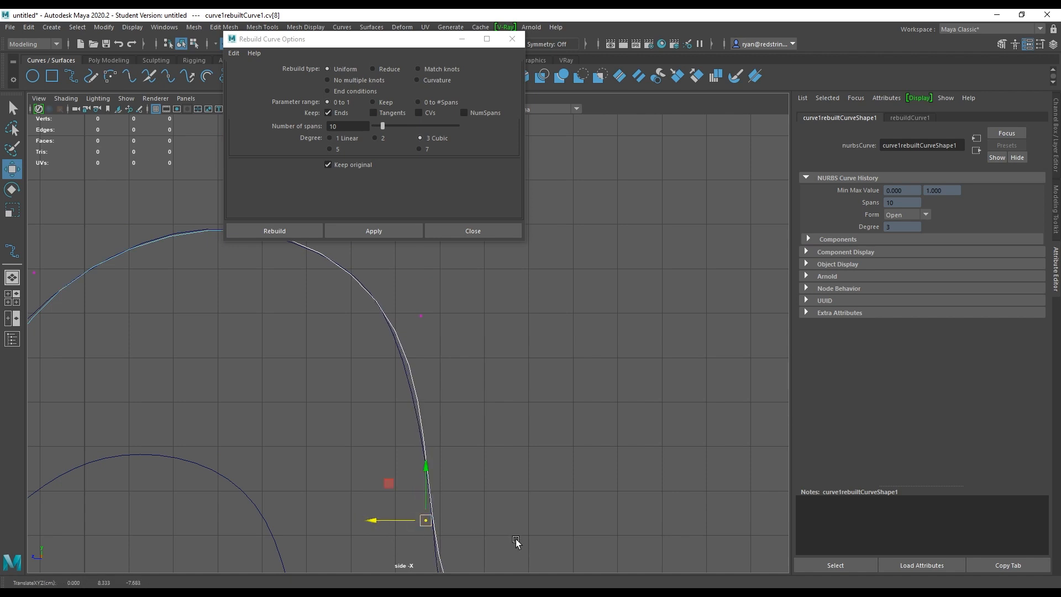
# Move the rebuilt curve's control vertices along the hump's steep descent closer to the original curve.
pyautogui.keyDown('alt'); pyautogui.moveTo(419, 353); pyautogui.dragTo(413, 384, button='middle'); pyautogui.keyUp('alt')
pyautogui.moveTo(377, 339)
pyautogui.mouseDown()
pyautogui.moveTo(428, 358)
pyautogui.moveTo(368, 347)
pyautogui.mouseUp()
pyautogui.keyDown('alt'); pyautogui.moveTo(496, 498); pyautogui.dragTo(426, 323, button='middle'); pyautogui.keyUp('alt')
pyautogui.keyDown('alt'); pyautogui.moveTo(434, 428); pyautogui.dragTo(434, 318, button='middle'); pyautogui.keyUp('alt')
pyautogui.moveTo(372, 428); pyautogui.dragTo(415, 479)
pyautogui.moveTo(399, 455); pyautogui.dragTo(372, 455)
# Refine the rebuilt curve's control vertices between the hump's crest and its upper descent against the original curve.
pyautogui.keyDown('alt'); pyautogui.moveTo(434, 363); pyautogui.dragTo(433, 457, button='middle'); pyautogui.keyUp('alt')
pyautogui.moveTo(329, 338); pyautogui.dragTo(310, 364)
pyautogui.keyDown('alt'); pyautogui.moveTo(402, 254); pyautogui.dragTo(446, 437, button='middle'); pyautogui.keyUp('alt')
pyautogui.moveTo(406, 326); pyautogui.dragTo(357, 356)
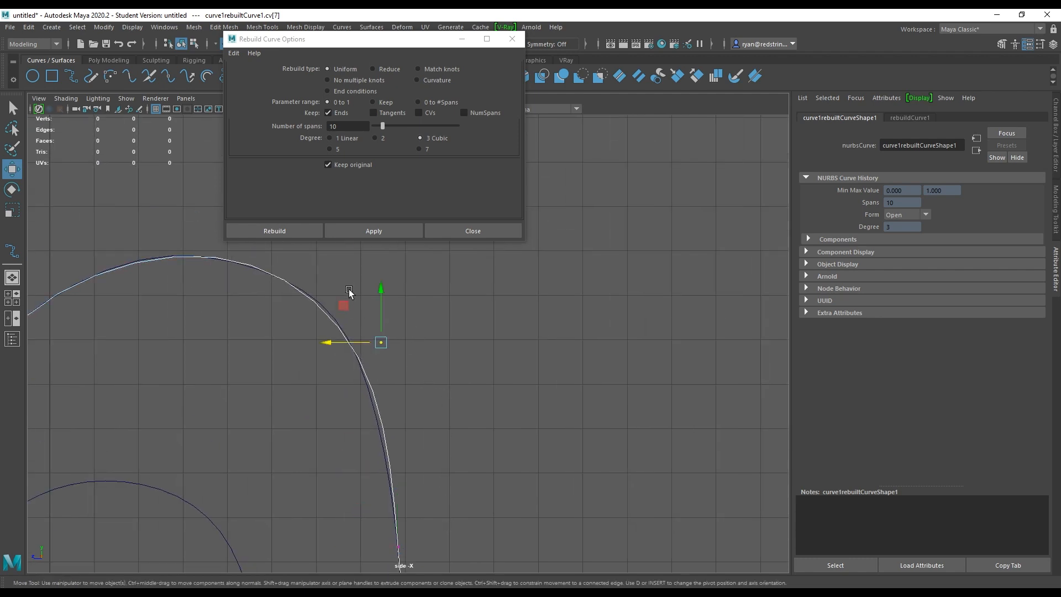
pyautogui.keyDown('alt'); pyautogui.moveTo(349, 293); pyautogui.dragTo(476, 409, button='middle'); pyautogui.keyUp('alt')
pyautogui.moveTo(374, 379); pyautogui.dragTo(327, 314)
pyautogui.keyDown('alt'); pyautogui.moveTo(531, 516); pyautogui.dragTo(501, 489, button='middle'); pyautogui.keyUp('alt')
pyautogui.moveTo(468, 426); pyautogui.dragTo(489, 426)
pyautogui.keyDown('alt'); pyautogui.moveTo(589, 515); pyautogui.dragTo(433, 263, button='middle'); pyautogui.keyUp('alt')
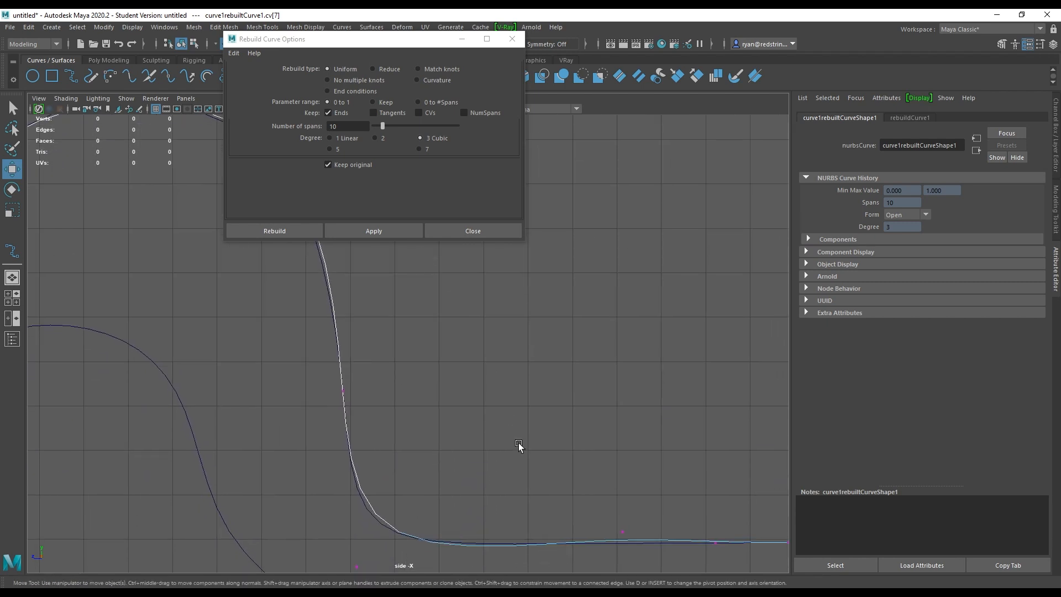
# Shift the rebuilt curve's control vertices at the lower corner and the start of the flat stretch toward the original curve.
pyautogui.keyDown('alt'); pyautogui.moveTo(511, 462); pyautogui.dragTo(505, 358, button='middle'); pyautogui.keyUp('alt')
pyautogui.moveTo(365, 472)
pyautogui.mouseDown()
pyautogui.moveTo(339, 459)
pyautogui.moveTo(352, 467)
pyautogui.mouseUp()
pyautogui.keyDown('alt'); pyautogui.moveTo(596, 433); pyautogui.dragTo(424, 433, button='middle'); pyautogui.keyUp('alt')
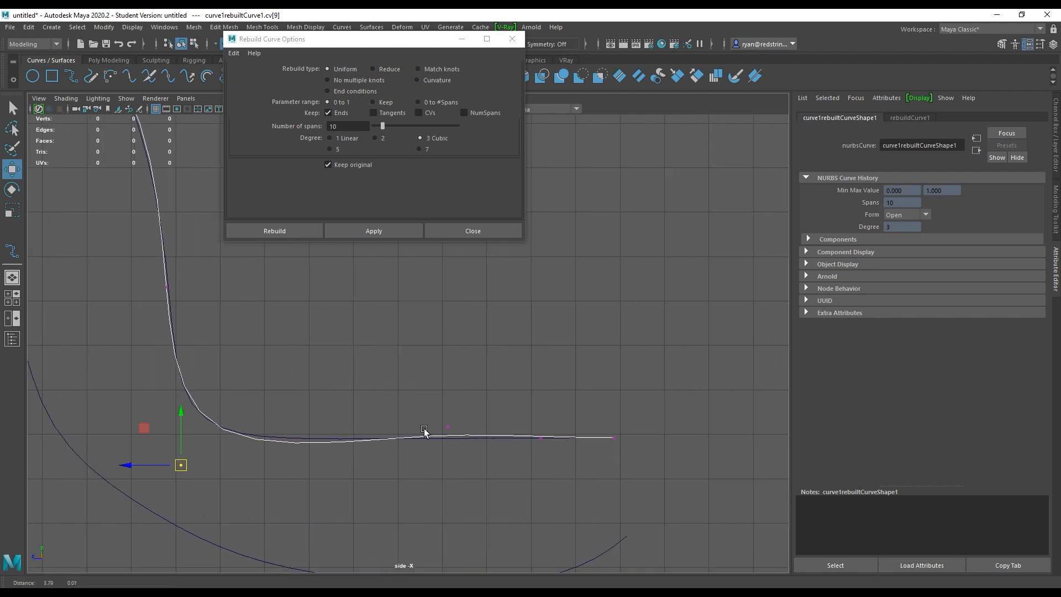
pyautogui.click(448, 427)
pyautogui.moveTo(449, 430); pyautogui.dragTo(425, 434)
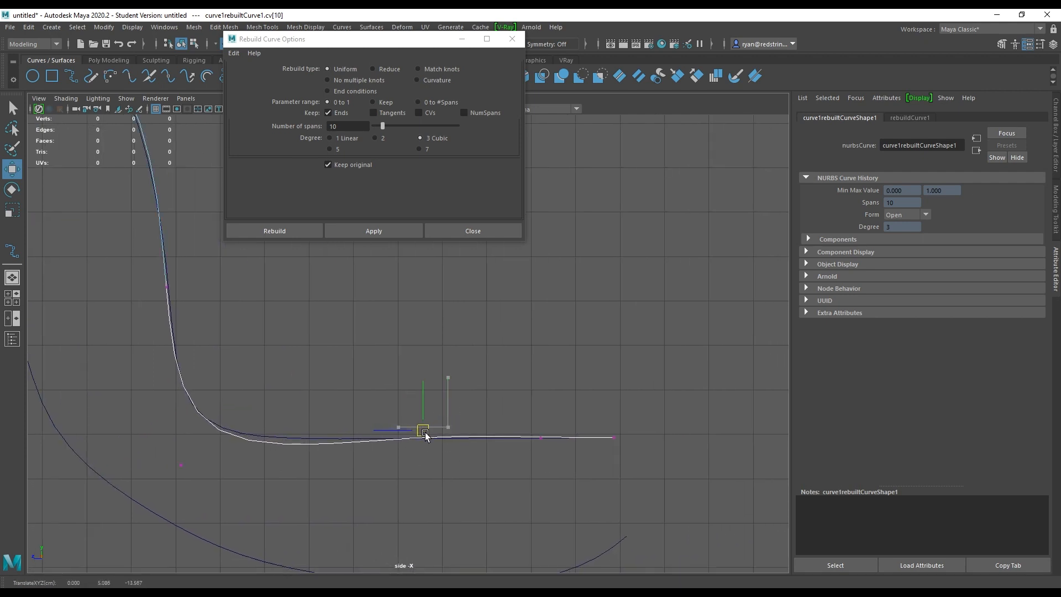
# Flatten the last three control vertices of the rebuilt curve into a straight line and rotate them slightly to follow the original.
pyautogui.moveTo(652, 404); pyautogui.dragTo(367, 469)
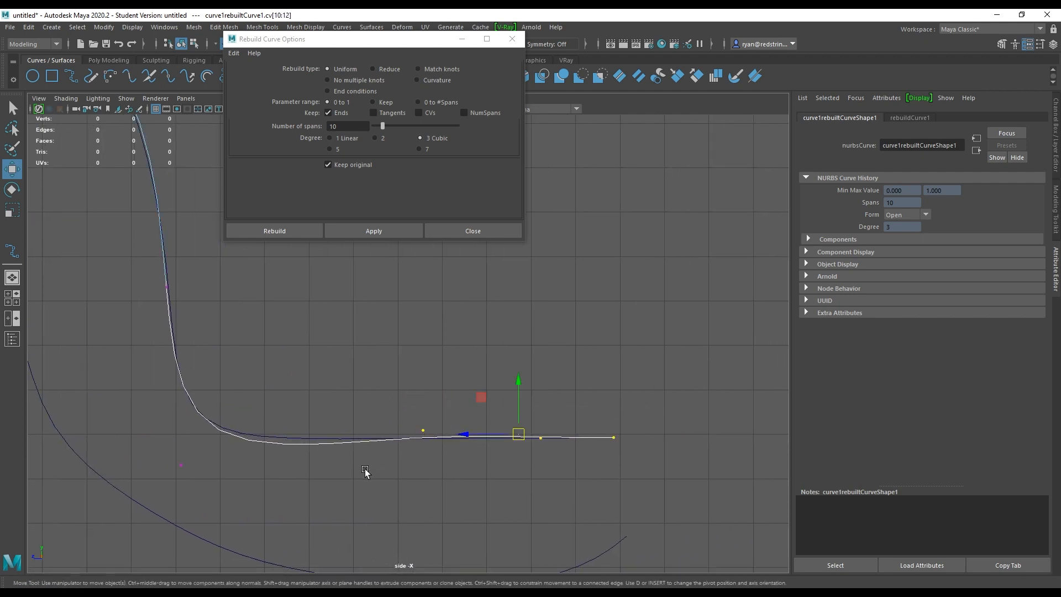
pyautogui.press('r')
pyautogui.moveTo(517, 384); pyautogui.dragTo(518, 431)
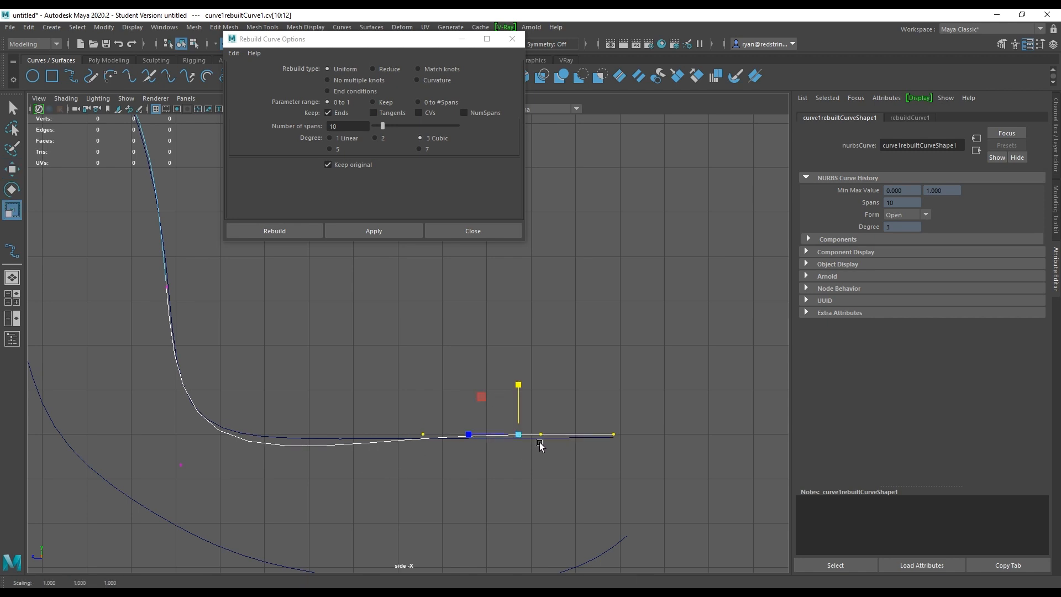
pyautogui.press('w')
pyautogui.press('e')
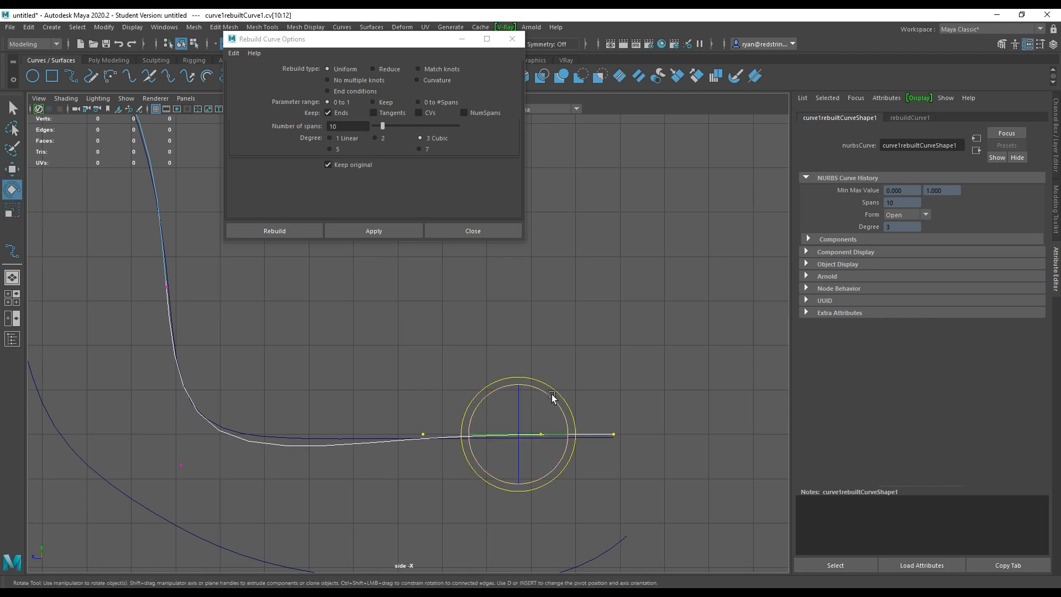
pyautogui.moveTo(555, 387); pyautogui.dragTo(559, 384)
pyautogui.click(513, 374)
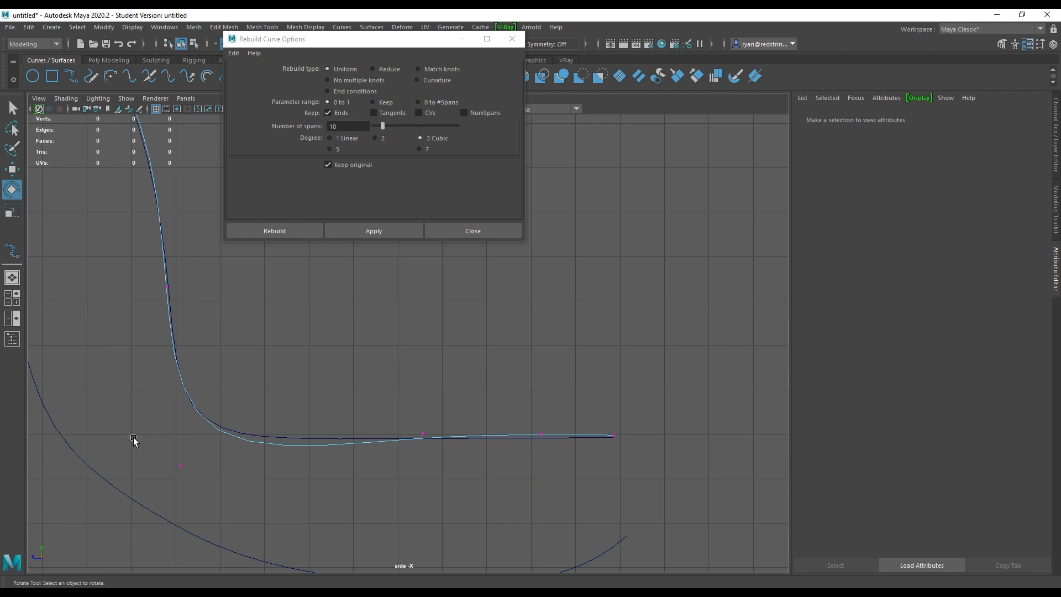
# Raise the rebuilt curve's lower corner vertex and move the flat stretch's vertices individually onto the original curve.
pyautogui.moveTo(161, 438); pyautogui.dragTo(201, 502)
pyautogui.press('w')
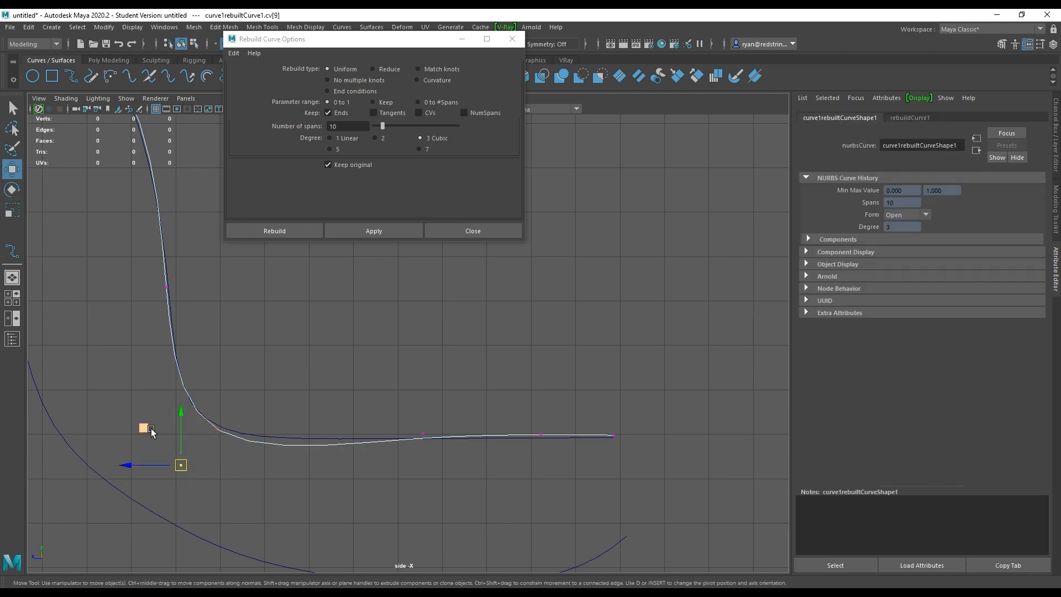
pyautogui.moveTo(151, 429); pyautogui.dragTo(144, 416)
pyautogui.moveTo(413, 405); pyautogui.dragTo(448, 474)
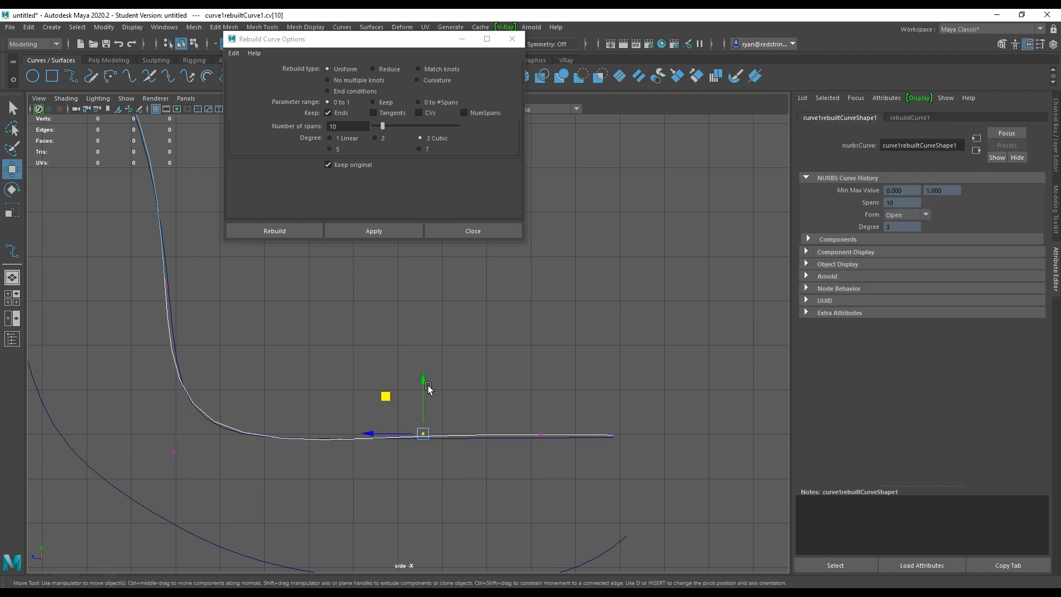
pyautogui.click(423, 389)
pyautogui.moveTo(518, 411); pyautogui.dragTo(559, 459)
pyautogui.moveTo(541, 383); pyautogui.dragTo(625, 440)
pyautogui.moveTo(615, 382); pyautogui.dragTo(615, 384)
pyautogui.click(574, 379)
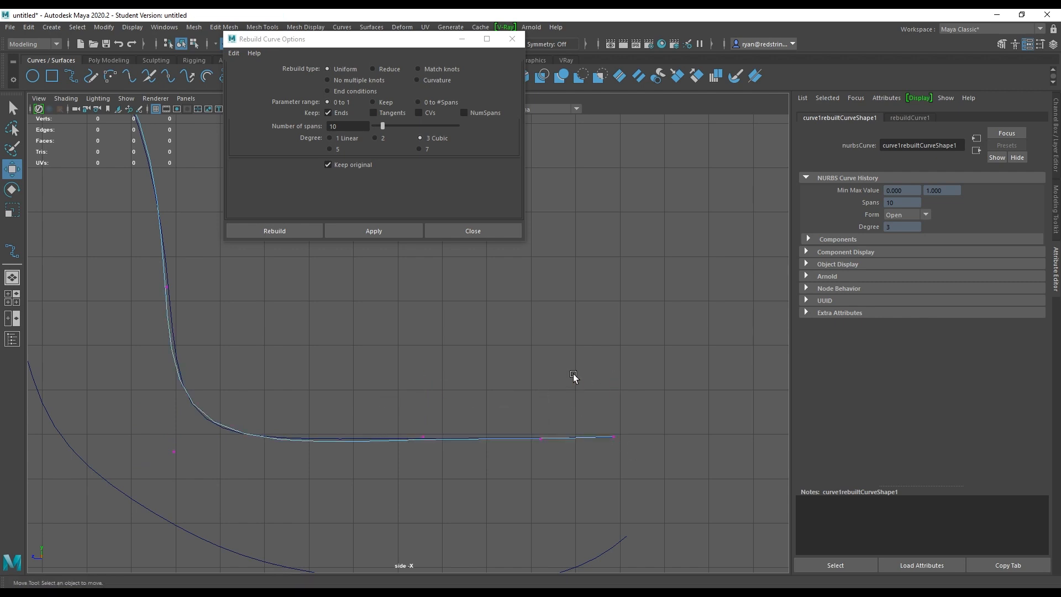
# Return to object selection, delete the 10-span rebuilt curve, and select the original upper curve.
pyautogui.moveTo(555, 379); pyautogui.dragTo(617, 313, button='right')
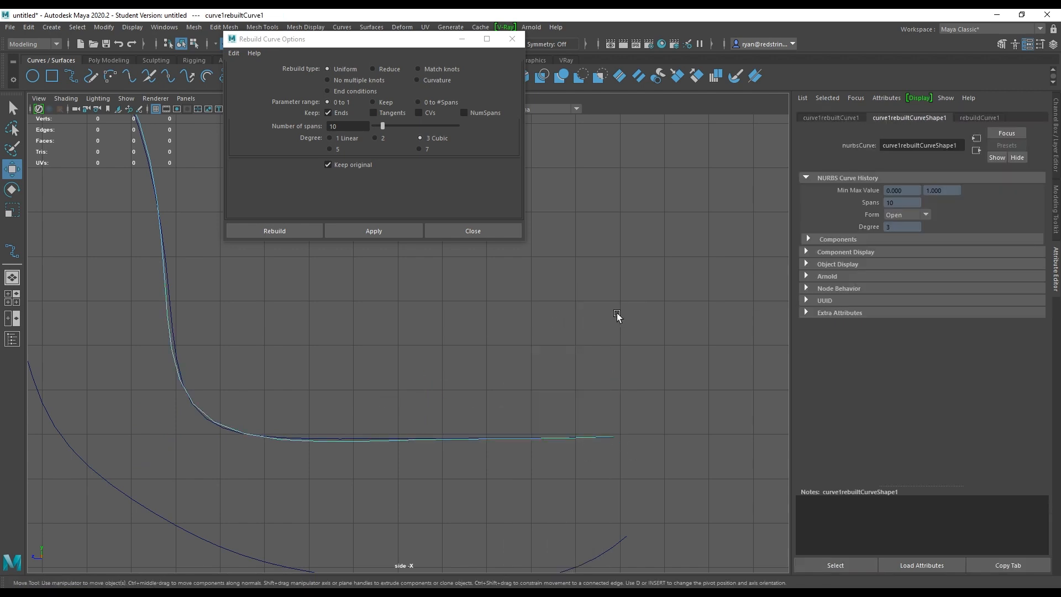
pyautogui.click(617, 313)
pyautogui.moveTo(357, 389); pyautogui.dragTo(407, 477)
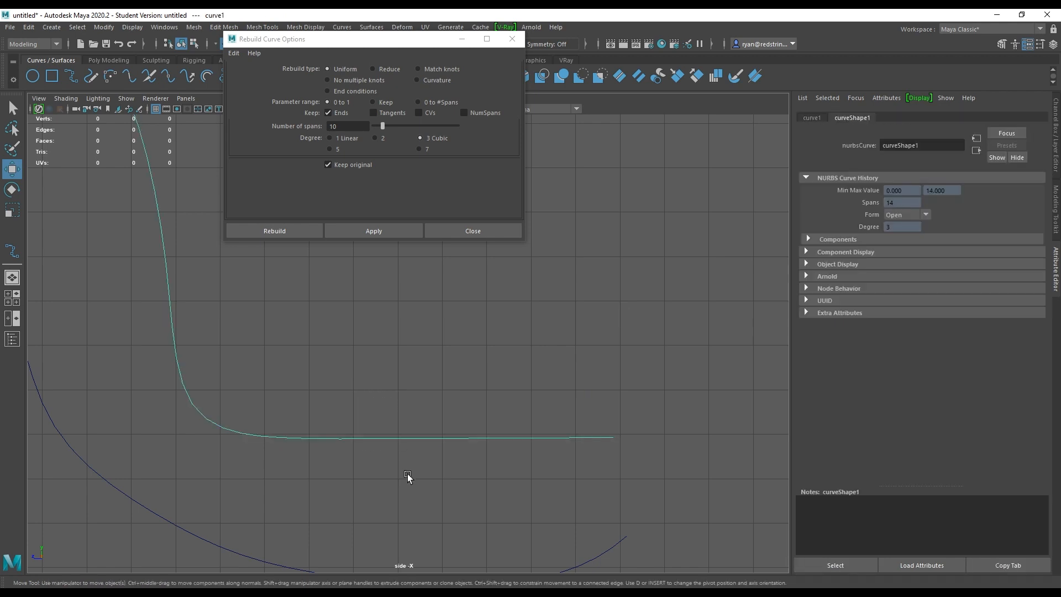
# Try rebuilding the upper curve in place with reset settings and 14 spans, and undo the rebuild.
pyautogui.click(233, 53)
pyautogui.click(260, 74)
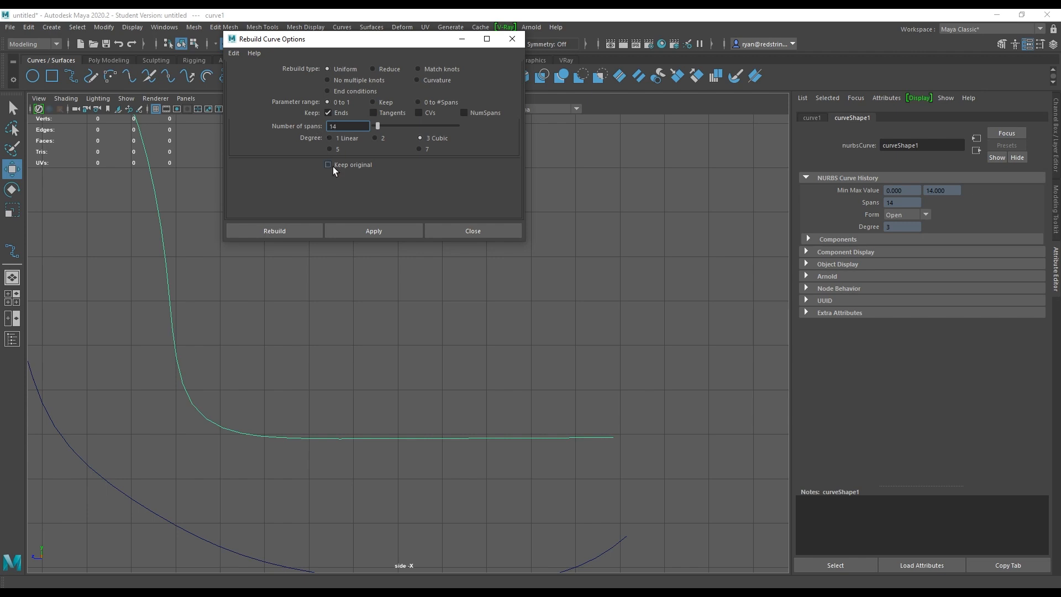
pyautogui.click(296, 231)
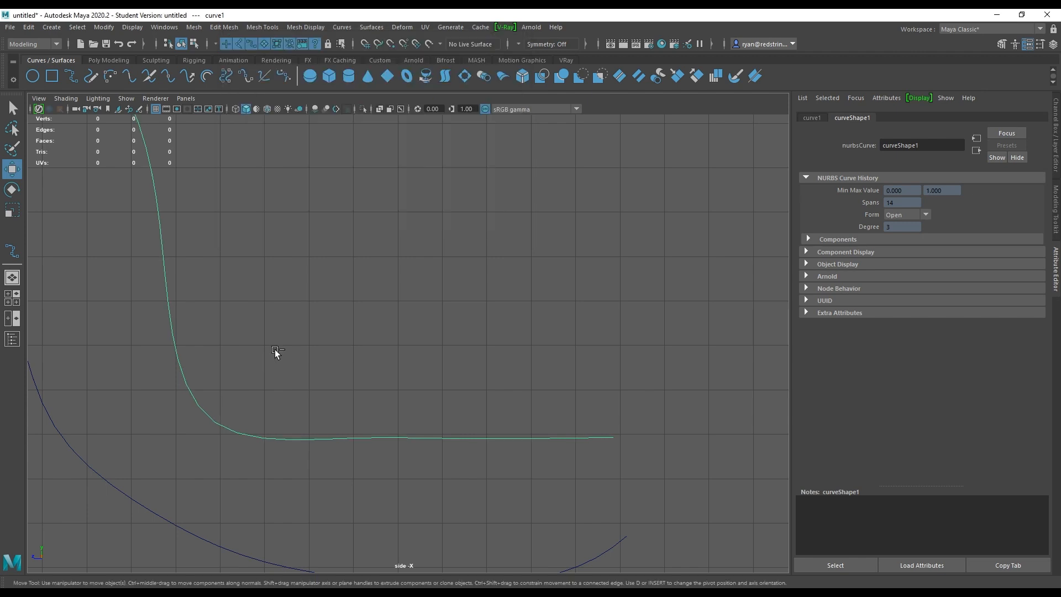
pyautogui.hotkey('ctrl', 'z')
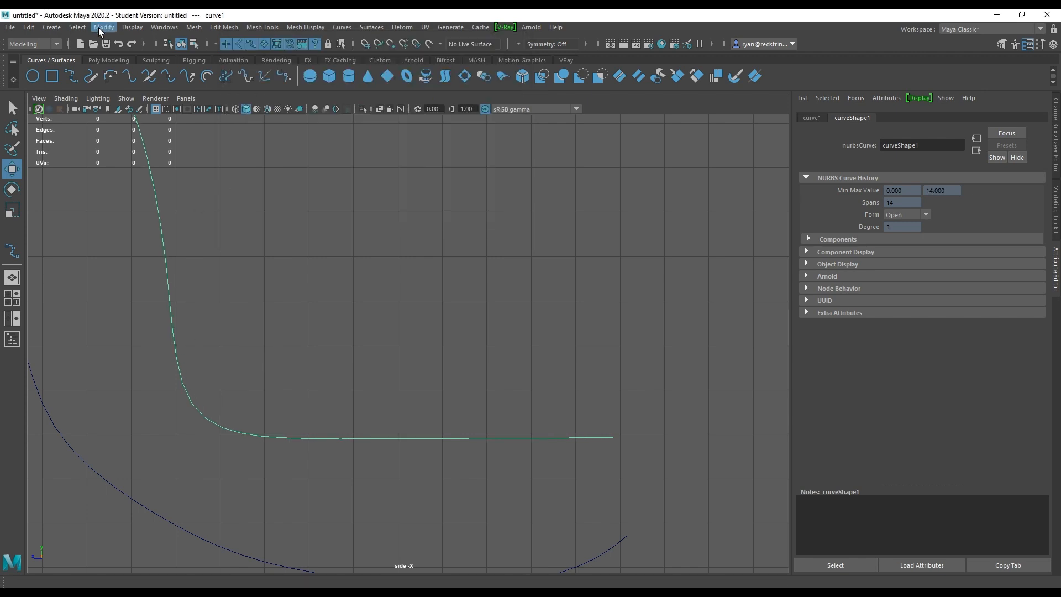
# Rebuild the original upper curve uniformly with 14 cubic spans, keeping the original.
pyautogui.click(343, 28)
pyautogui.click(452, 370)
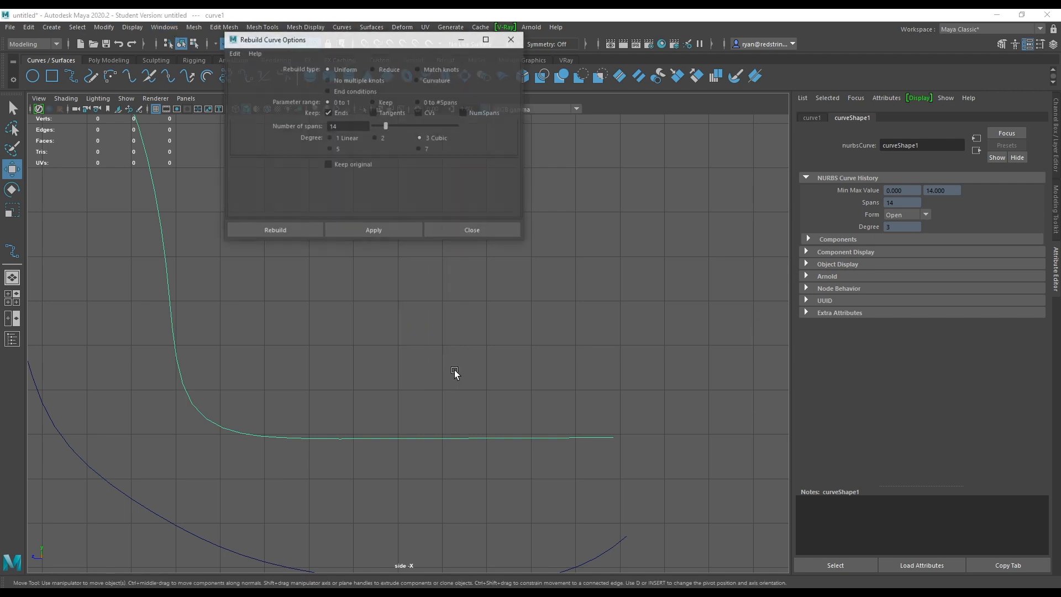
pyautogui.click(348, 168)
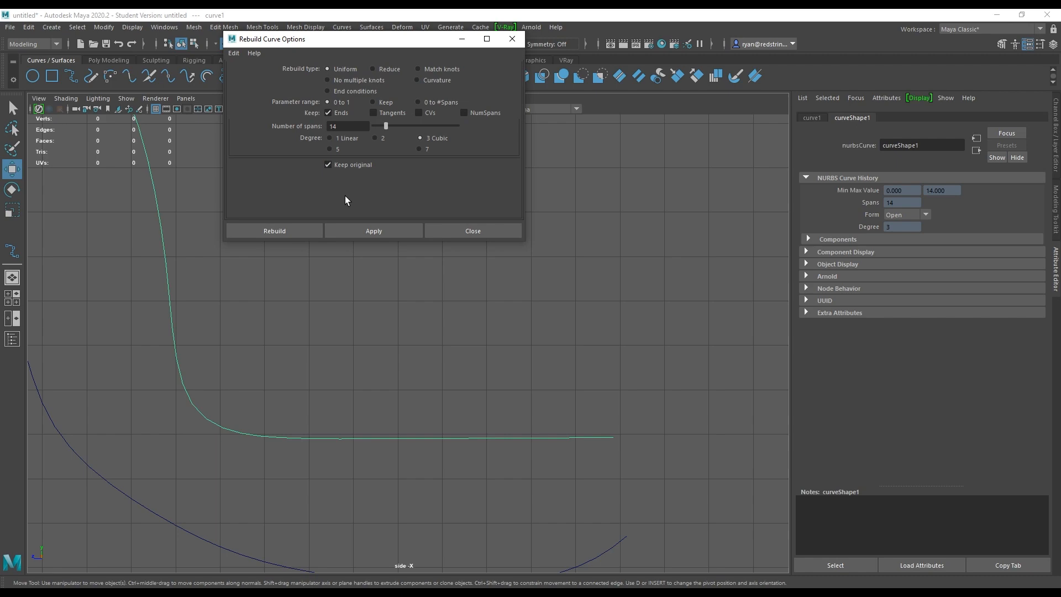
pyautogui.click(380, 229)
# Show the 14-span curve's control vertices and move the one at the hump's foot to fit the original curve.
pyautogui.keyDown('alt'); pyautogui.moveTo(324, 335); pyautogui.dragTo(672, 553, button='middle'); pyautogui.keyUp('alt')
pyautogui.keyDown('alt'); pyautogui.moveTo(241, 362); pyautogui.dragTo(576, 328, button='middle'); pyautogui.keyUp('alt')
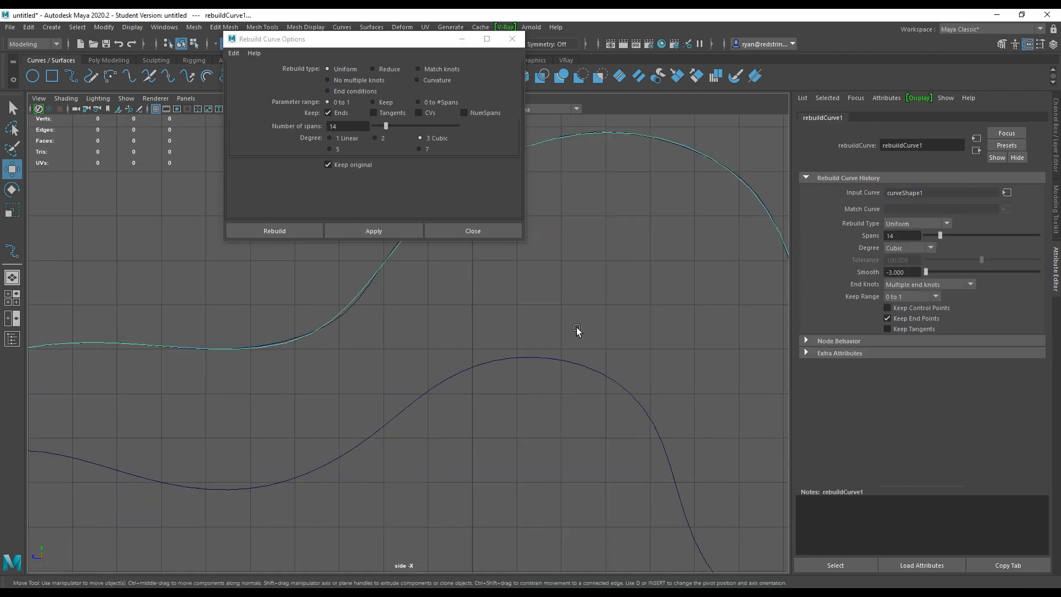
pyautogui.keyDown('alt'); pyautogui.moveTo(356, 366); pyautogui.dragTo(676, 332, button='middle'); pyautogui.keyUp('alt')
pyautogui.keyDown('alt'); pyautogui.moveTo(456, 369); pyautogui.dragTo(395, 433, button='middle'); pyautogui.keyUp('alt')
pyautogui.moveTo(332, 335); pyautogui.dragTo(268, 324, button='right')
pyautogui.keyDown('alt'); pyautogui.moveTo(479, 326); pyautogui.dragTo(241, 414, button='middle'); pyautogui.keyUp('alt')
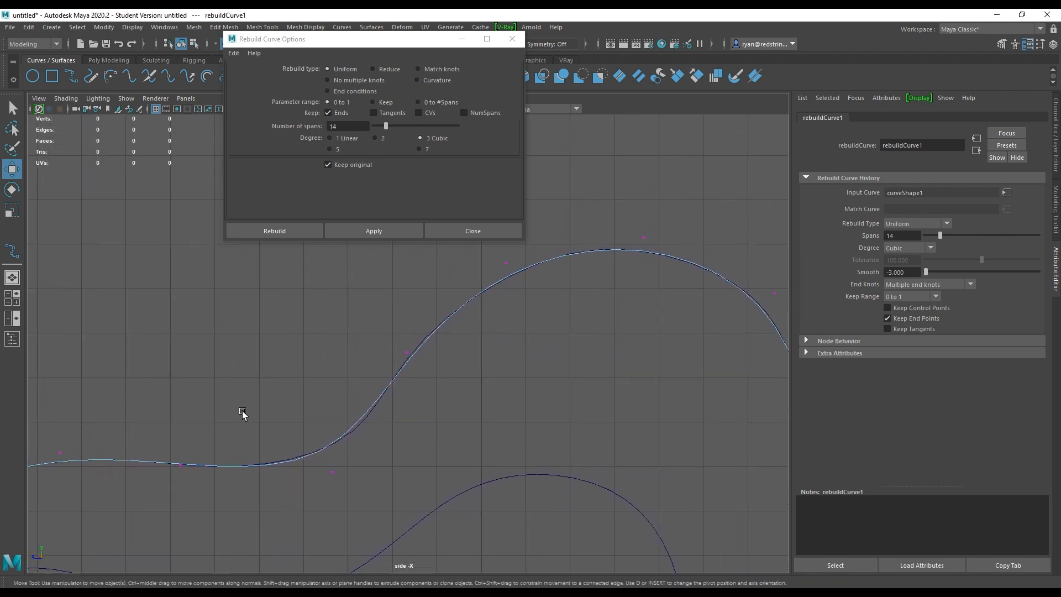
pyautogui.moveTo(308, 442); pyautogui.dragTo(342, 473)
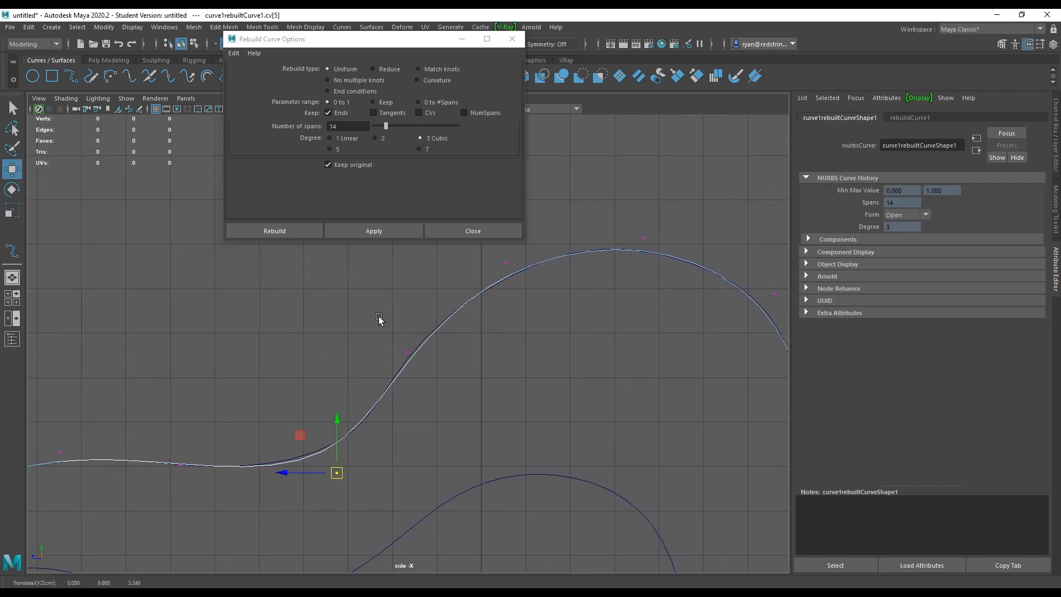
pyautogui.moveTo(376, 313); pyautogui.dragTo(409, 358)
# Fine-tune the 14-span curve's control vertices at the lower corner and the start of the flat stretch against the original.
pyautogui.keyDown('alt'); pyautogui.moveTo(740, 470); pyautogui.dragTo(272, 269, button='middle'); pyautogui.keyUp('alt')
pyautogui.keyDown('alt'); pyautogui.moveTo(323, 448); pyautogui.dragTo(317, 416, button='middle'); pyautogui.keyUp('alt')
pyautogui.moveTo(361, 446); pyautogui.dragTo(313, 323)
pyautogui.moveTo(334, 370); pyautogui.dragTo(384, 432)
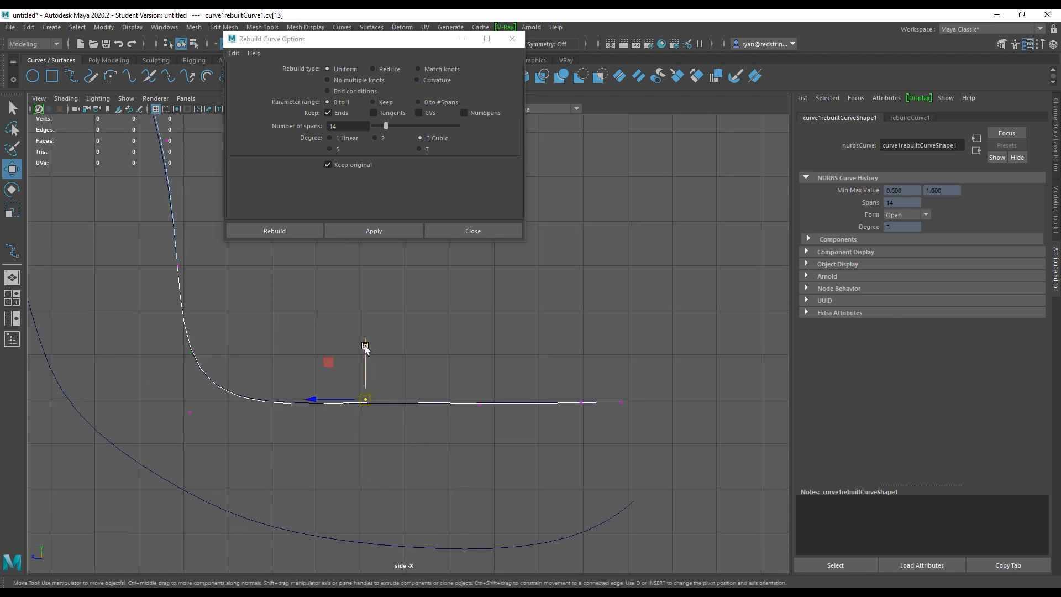
pyautogui.moveTo(365, 346); pyautogui.dragTo(365, 348)
pyautogui.click(451, 321)
pyautogui.moveTo(174, 400); pyautogui.dragTo(214, 440)
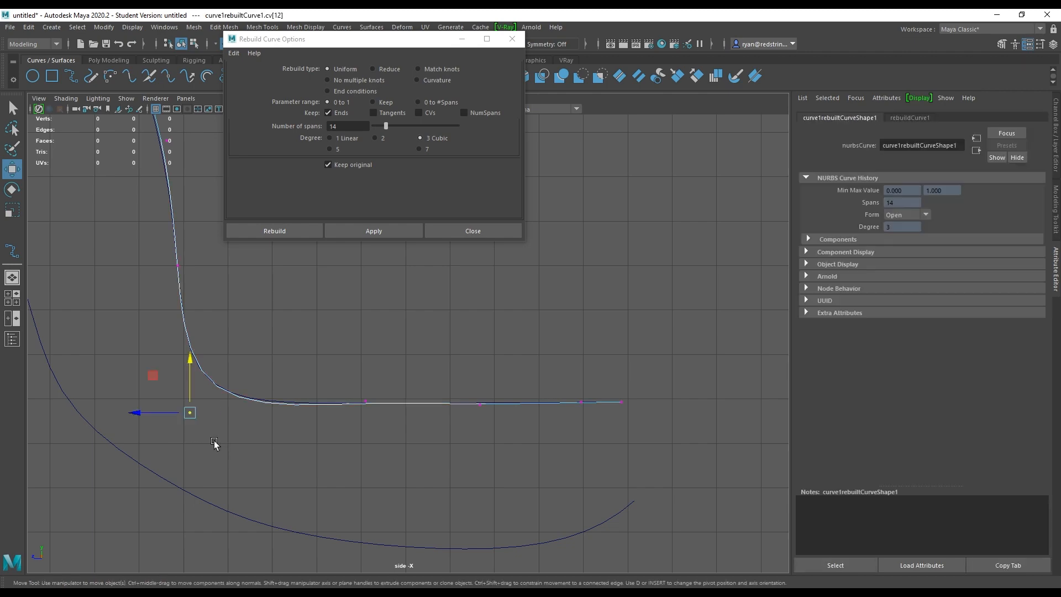
pyautogui.moveTo(153, 375); pyautogui.dragTo(151, 375)
# Return to object selection and delete the original upper curve, keeping only the rebuilt 14-span curve.
pyautogui.moveTo(281, 325); pyautogui.dragTo(281, 330, button='right')
pyautogui.moveTo(282, 330); pyautogui.dragTo(334, 308, button='right')
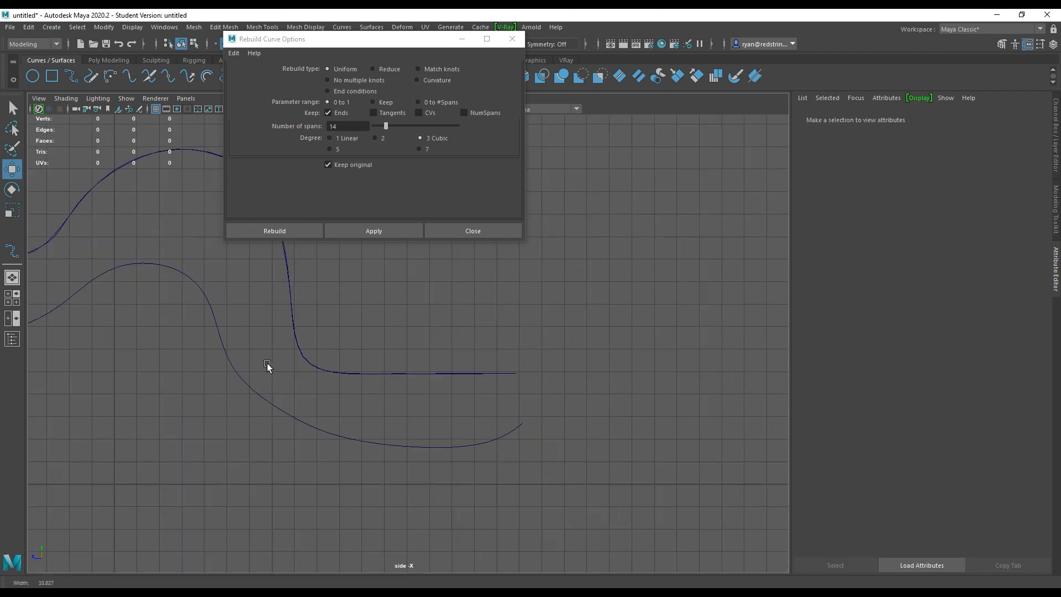
pyautogui.scroll(-2, 268, 362)
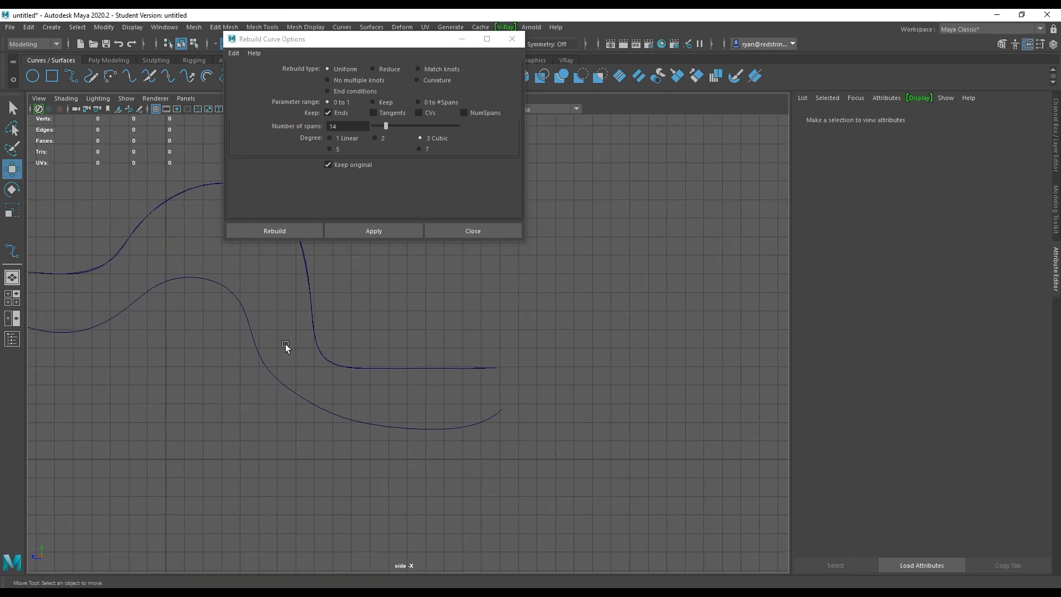
pyautogui.keyDown('alt'); pyautogui.moveTo(285, 344); pyautogui.dragTo(456, 443, button='middle'); pyautogui.keyUp('alt')
pyautogui.moveTo(410, 347); pyautogui.dragTo(409, 348)
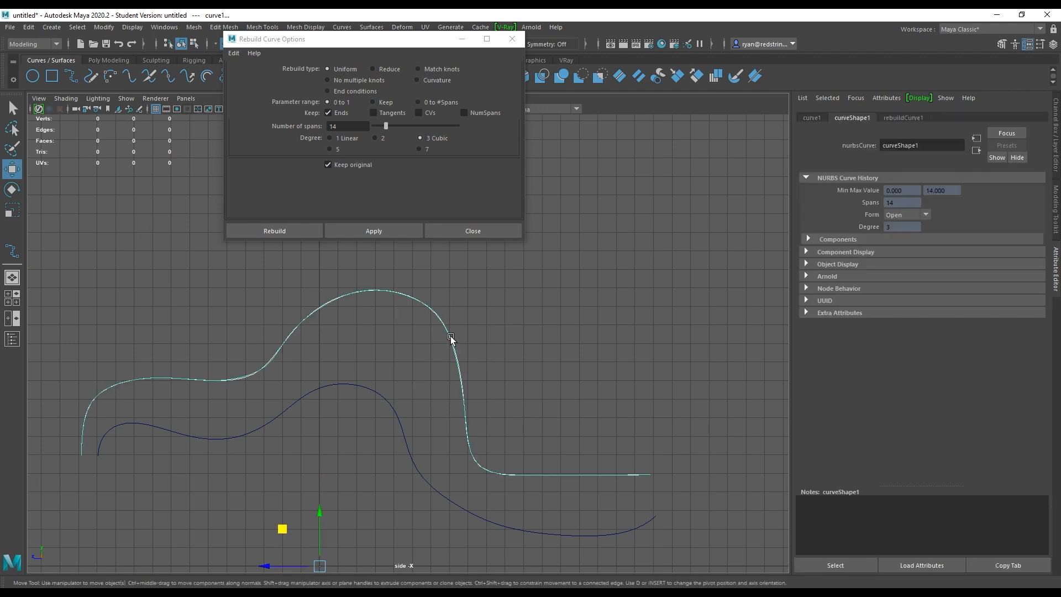
pyautogui.click(400, 312)
pyautogui.click(438, 315)
pyautogui.moveTo(421, 329); pyautogui.dragTo(456, 328)
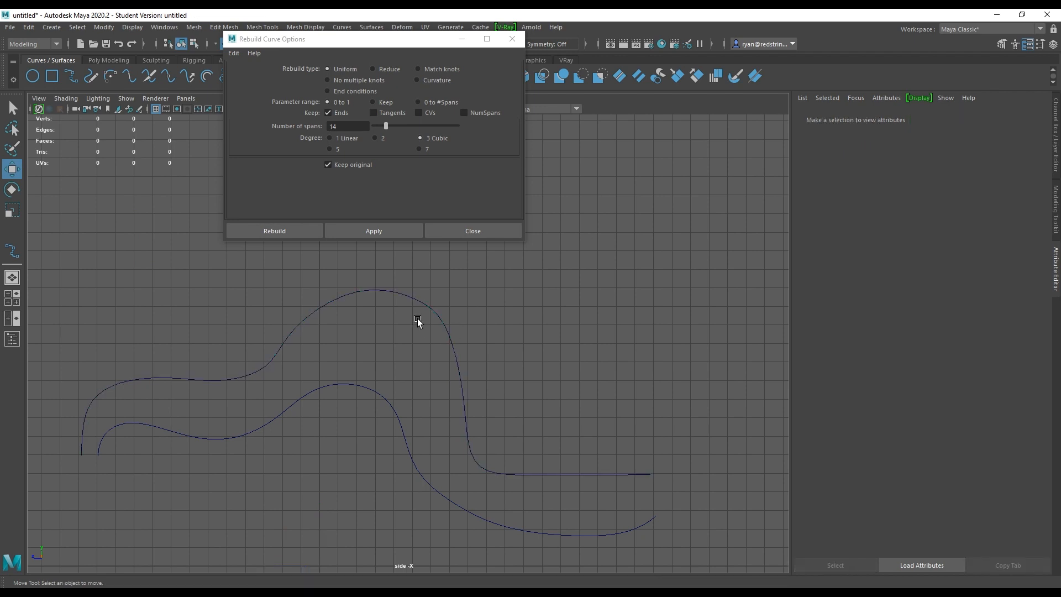
pyautogui.moveTo(363, 277); pyautogui.dragTo(367, 310)
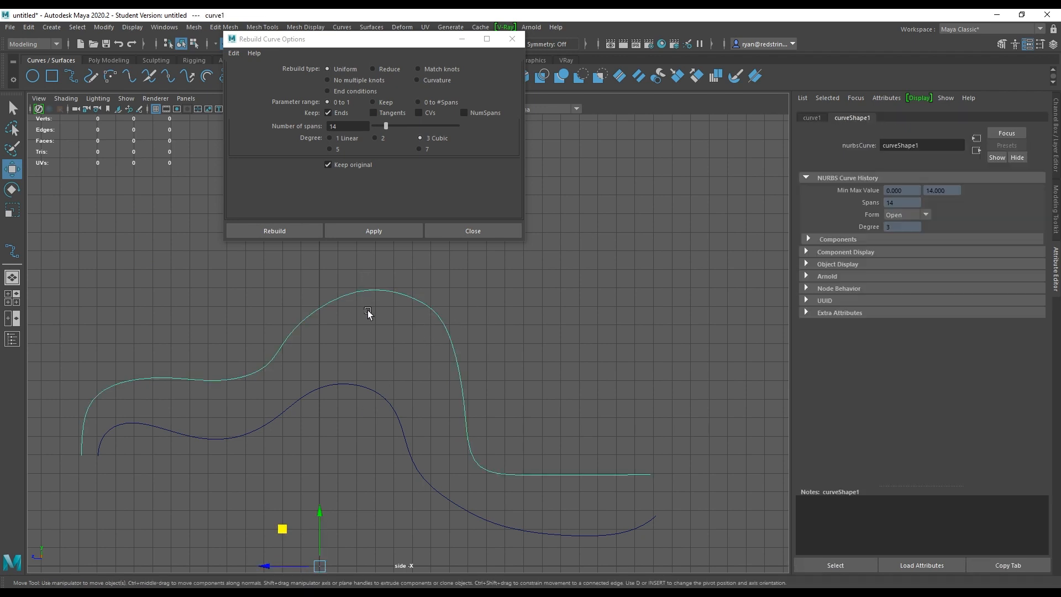
pyautogui.click(483, 294)
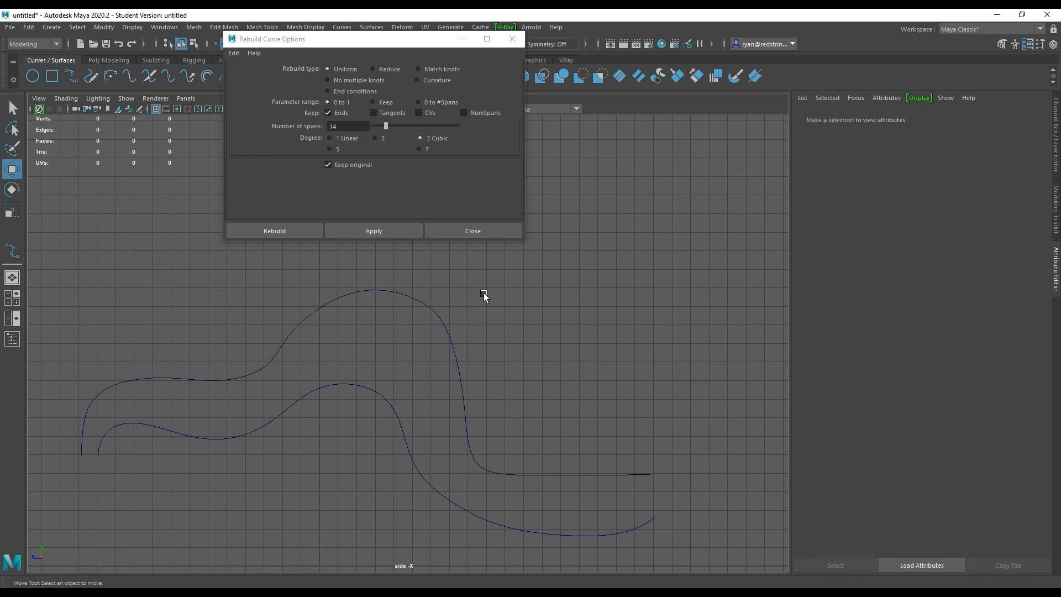
pyautogui.click(394, 290)
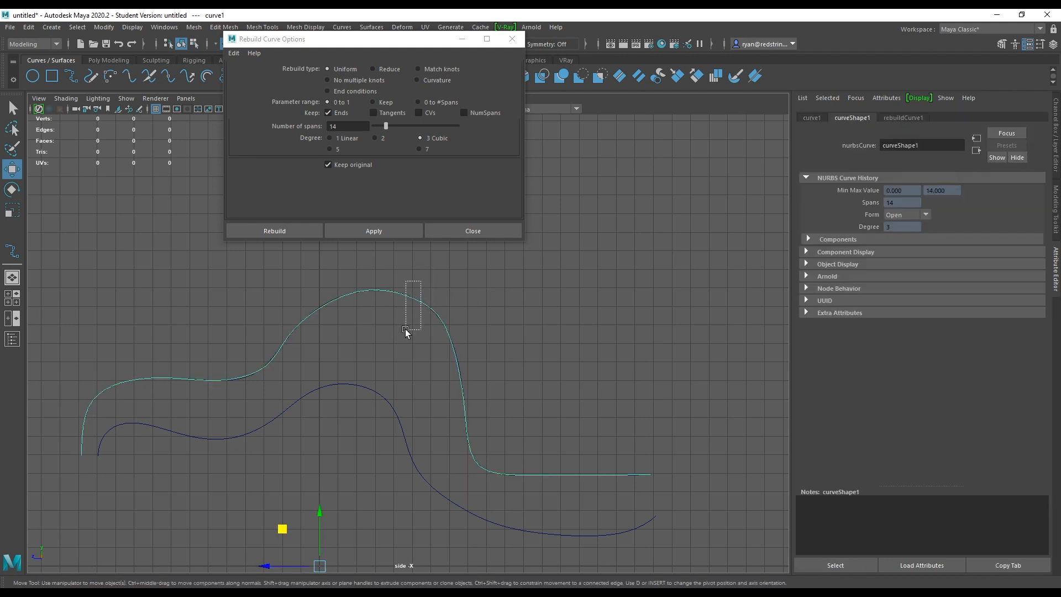
pyautogui.moveTo(405, 329); pyautogui.dragTo(421, 359)
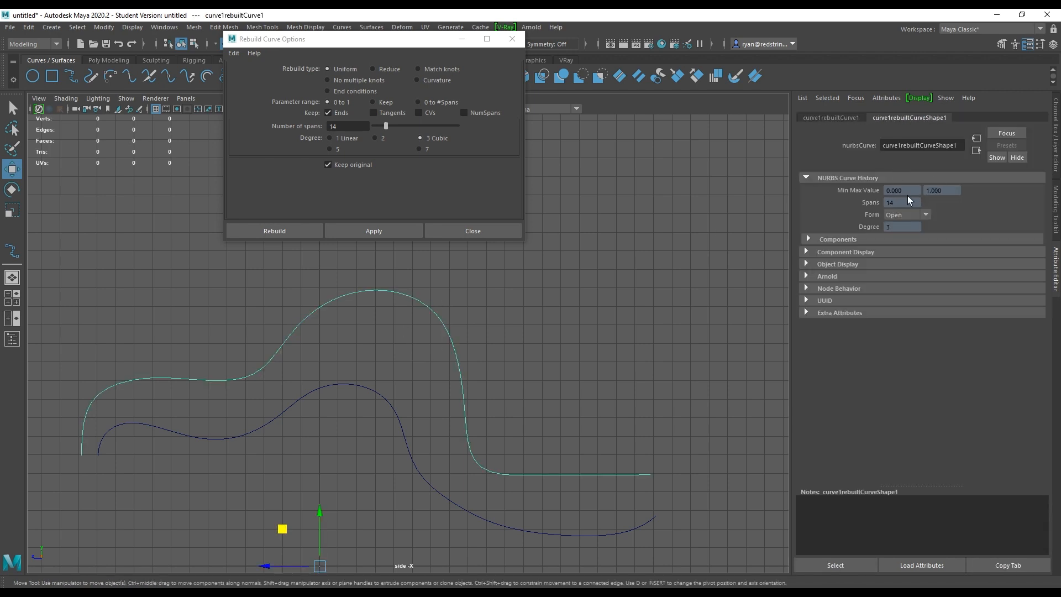
# Rebuild the lower profile curve uniformly with 14 cubic spans, keeping the original.
pyautogui.click(336, 384)
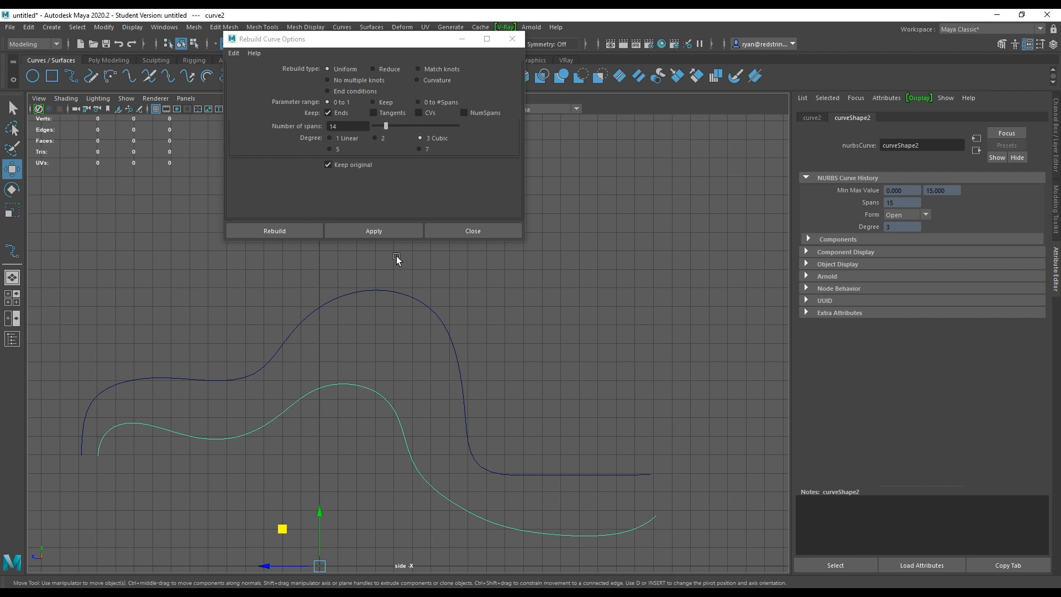
pyautogui.moveTo(391, 44)
pyautogui.mouseDown()
pyautogui.moveTo(440, 160)
pyautogui.moveTo(381, 53)
pyautogui.moveTo(394, 47)
pyautogui.mouseUp()
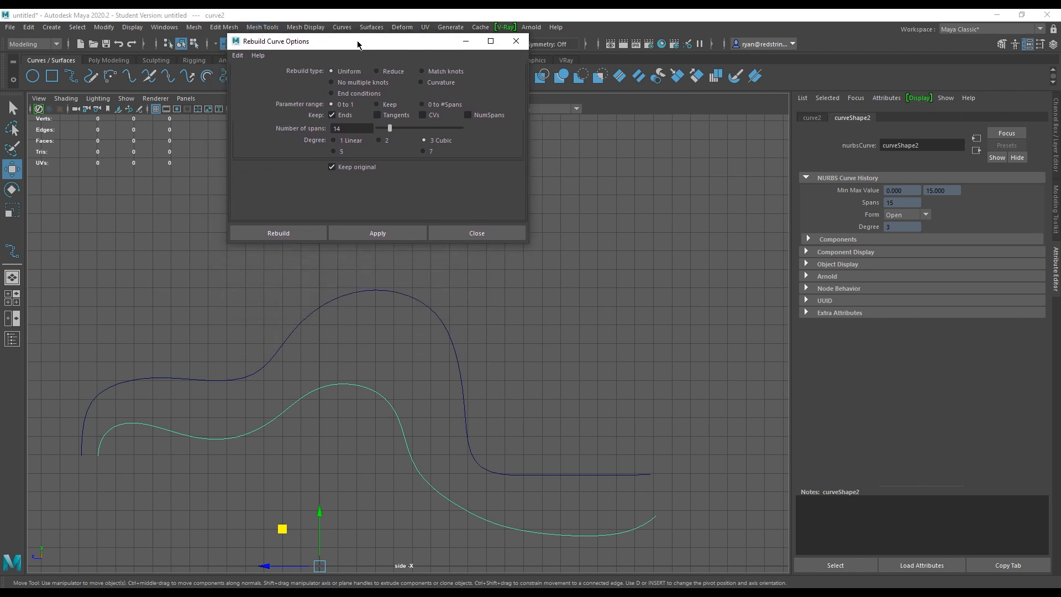
pyautogui.moveTo(358, 45); pyautogui.dragTo(404, 77)
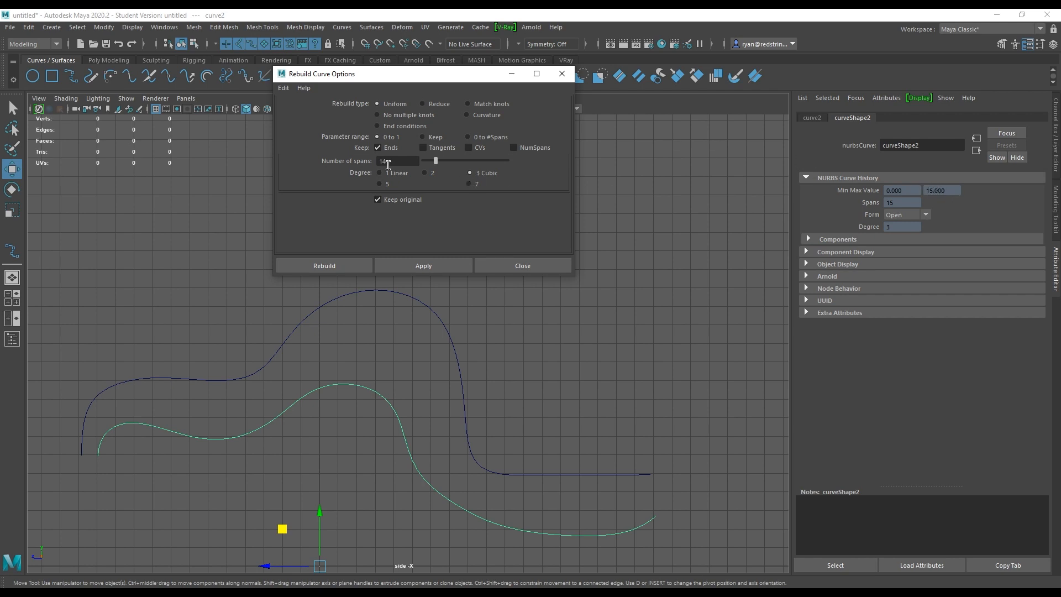
pyautogui.click(420, 262)
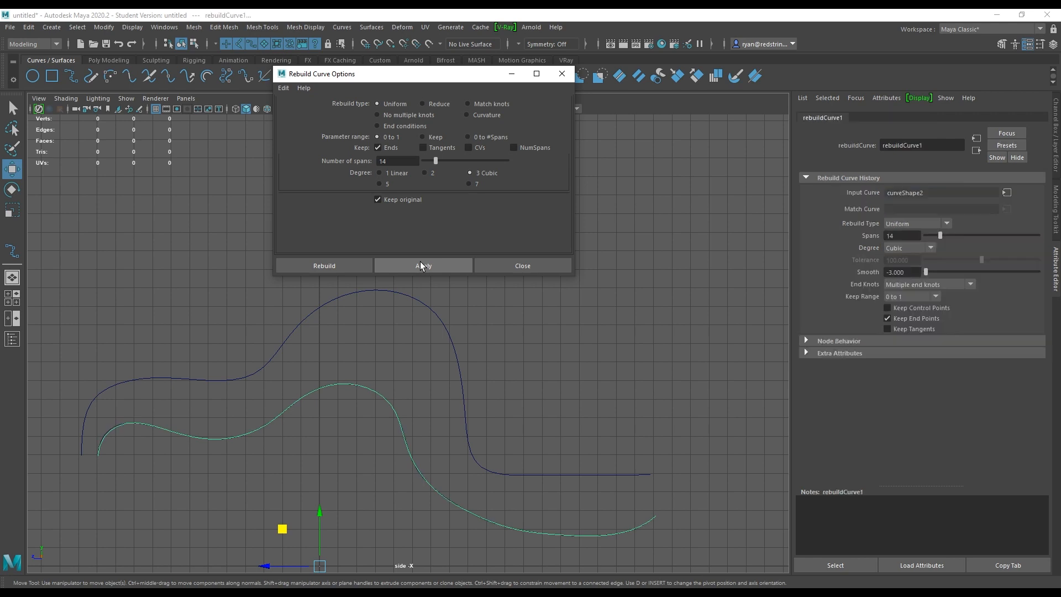
# Show the lower rebuilt curve's control vertices and select the second one, beside the curve's starting end, for fitting to the original.
pyautogui.keyDown('alt'); pyautogui.moveTo(432, 387); pyautogui.dragTo(527, 359, button='middle'); pyautogui.keyUp('alt')
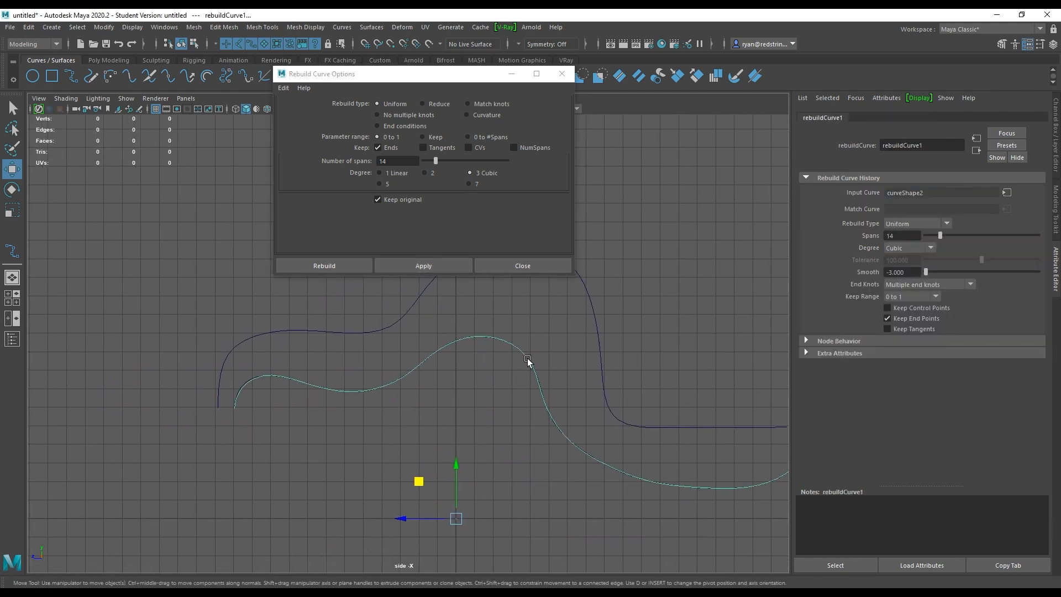
pyautogui.moveTo(327, 330); pyautogui.dragTo(294, 323, button='right')
pyautogui.keyDown('alt'); pyautogui.moveTo(472, 380); pyautogui.dragTo(569, 367, button='middle'); pyautogui.keyUp('alt')
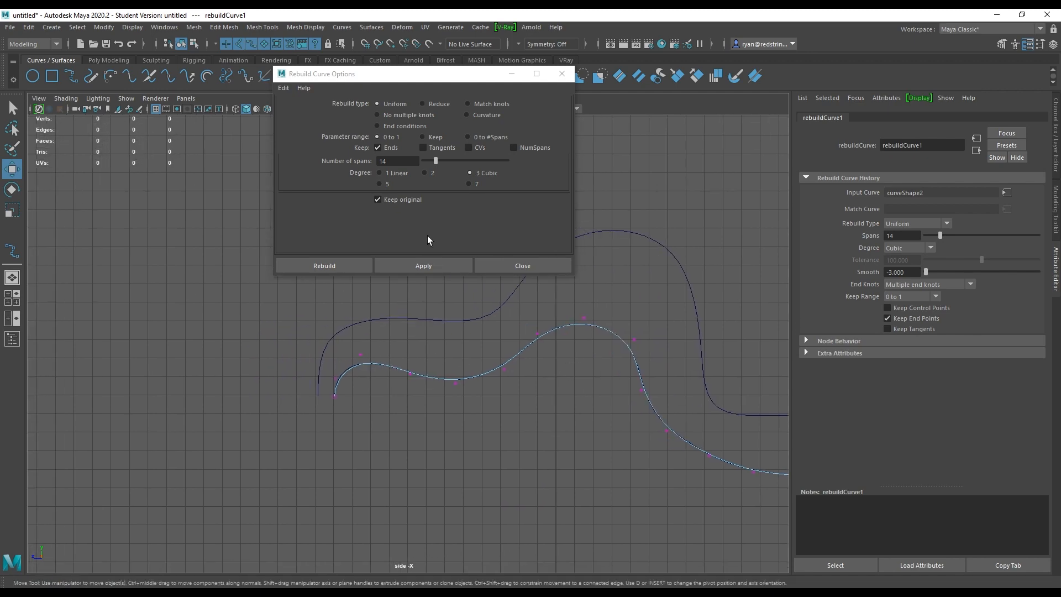
pyautogui.moveTo(398, 74); pyautogui.dragTo(226, 46)
pyautogui.scroll(5, 350, 313)
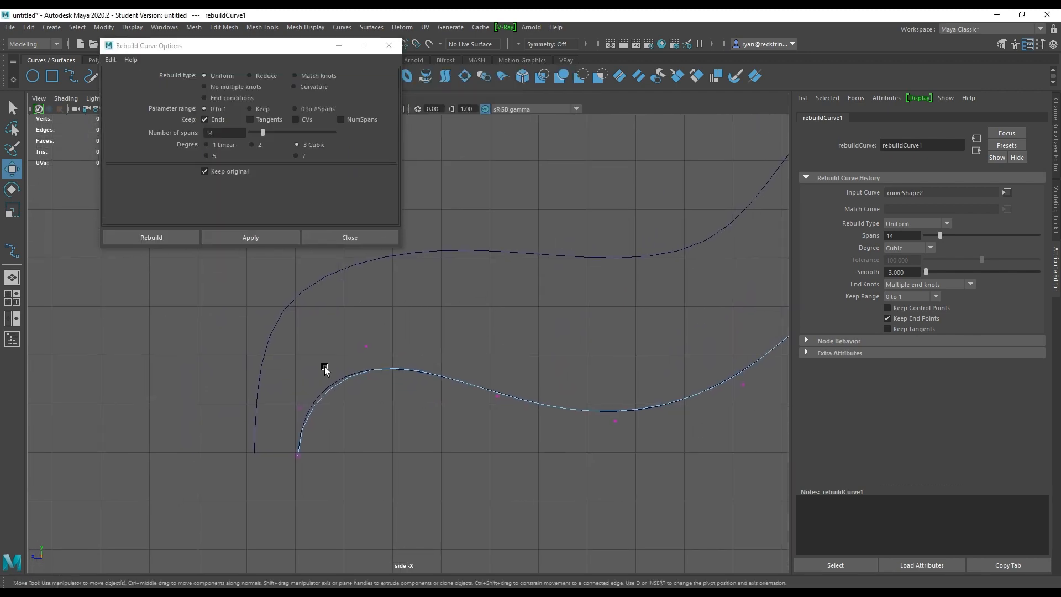
pyautogui.click(296, 409)
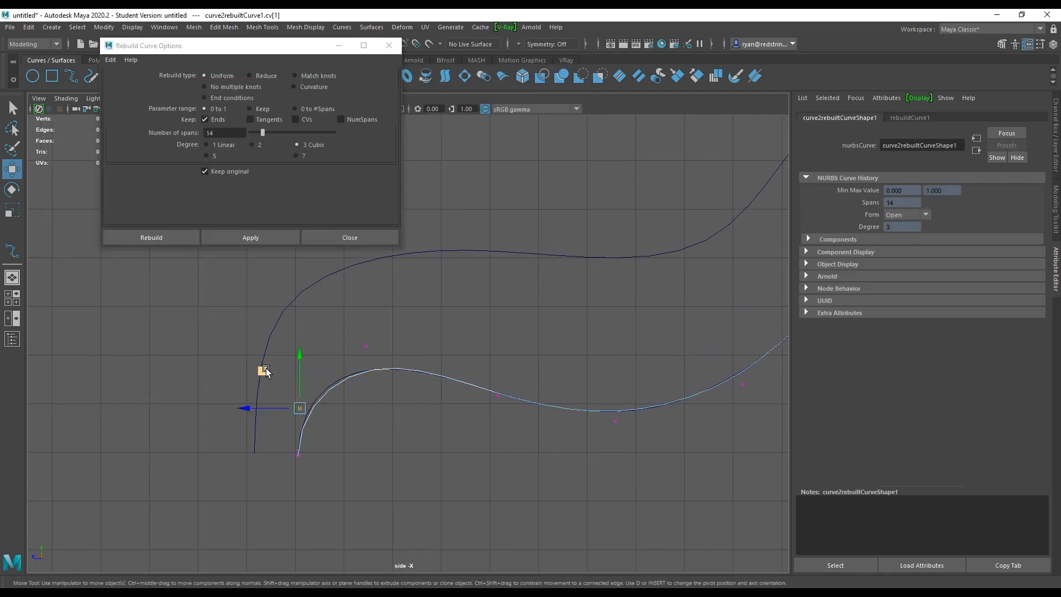
# Nudge the lower rebuilt curve's control vertices along the steep descent after the hump toward the original curve.
pyautogui.keyDown('alt'); pyautogui.moveTo(577, 370); pyautogui.dragTo(328, 427, button='middle'); pyautogui.keyUp('alt')
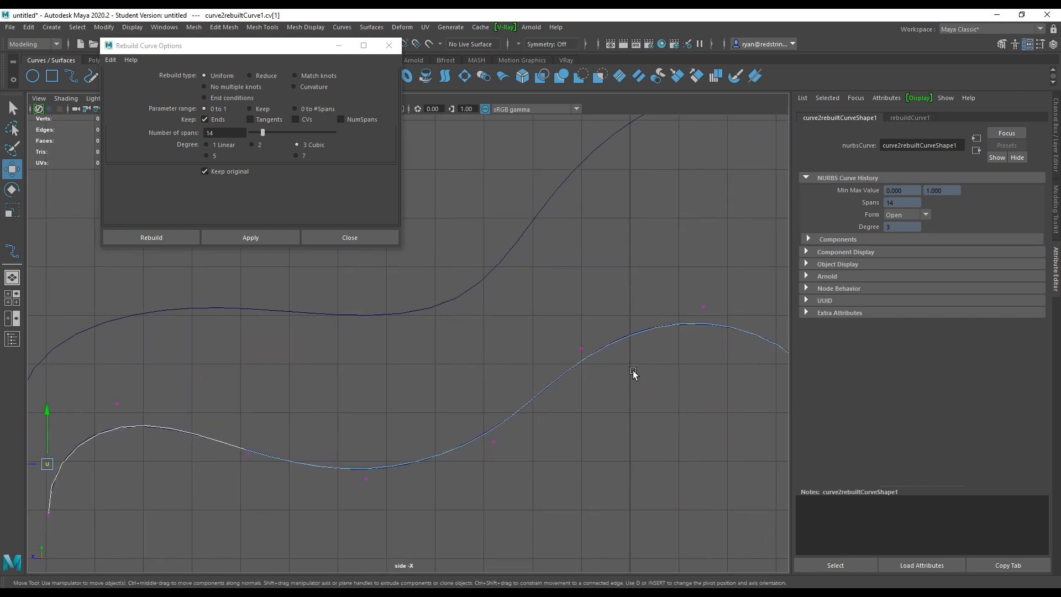
pyautogui.keyDown('alt'); pyautogui.moveTo(743, 355); pyautogui.dragTo(451, 392, button='middle'); pyautogui.keyUp('alt')
pyautogui.keyDown('alt'); pyautogui.moveTo(524, 500); pyautogui.dragTo(358, 292, button='middle'); pyautogui.keyUp('alt')
pyautogui.moveTo(474, 449); pyautogui.dragTo(443, 408)
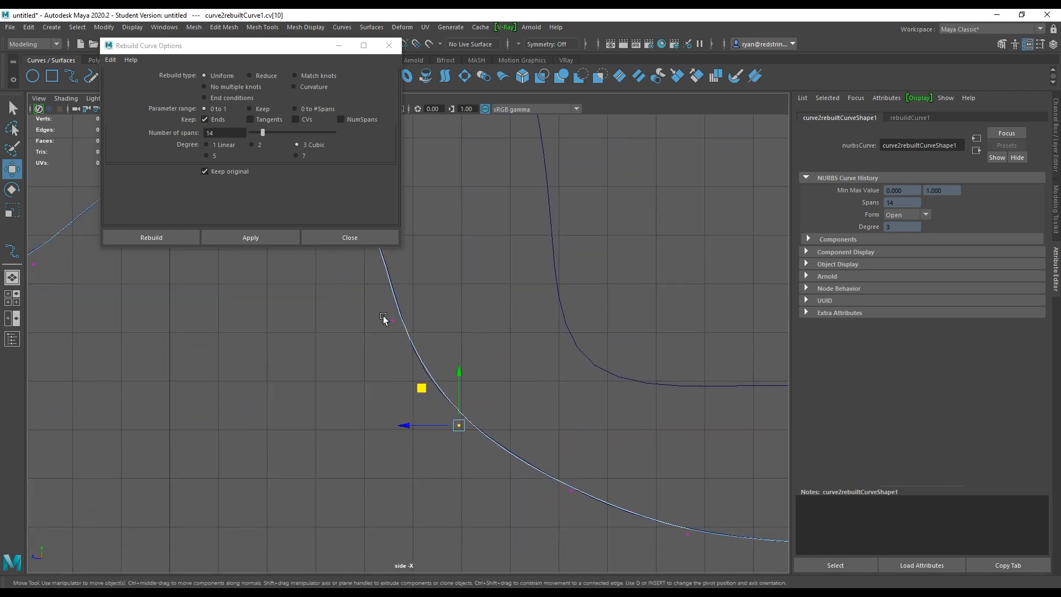
pyautogui.moveTo(383, 312); pyautogui.dragTo(355, 320)
pyautogui.click(358, 316)
pyautogui.hotkey('ctrl', 'z')
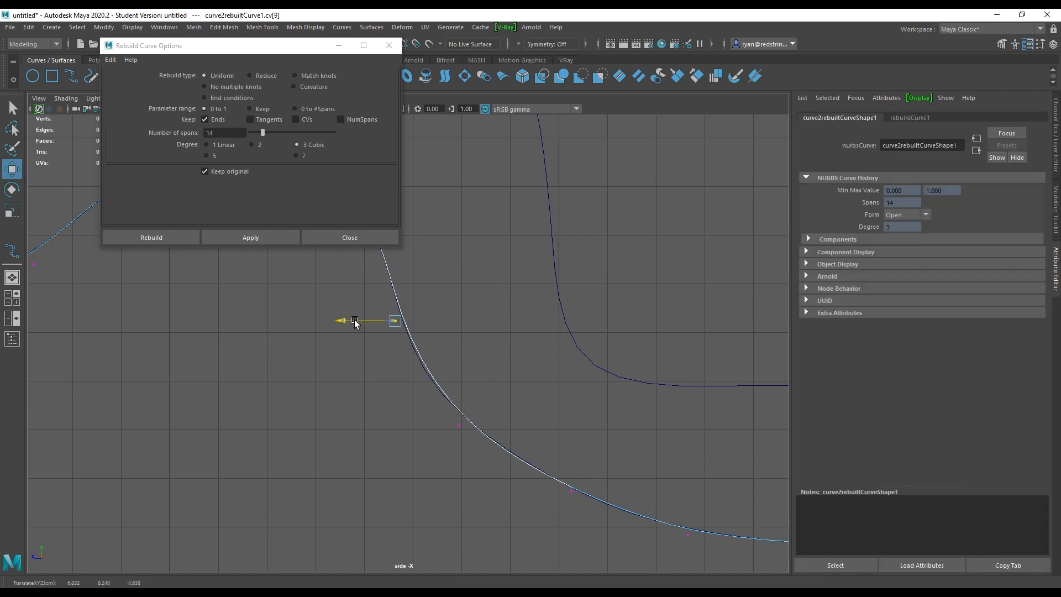
pyautogui.click(456, 428)
pyautogui.moveTo(425, 390); pyautogui.dragTo(423, 394)
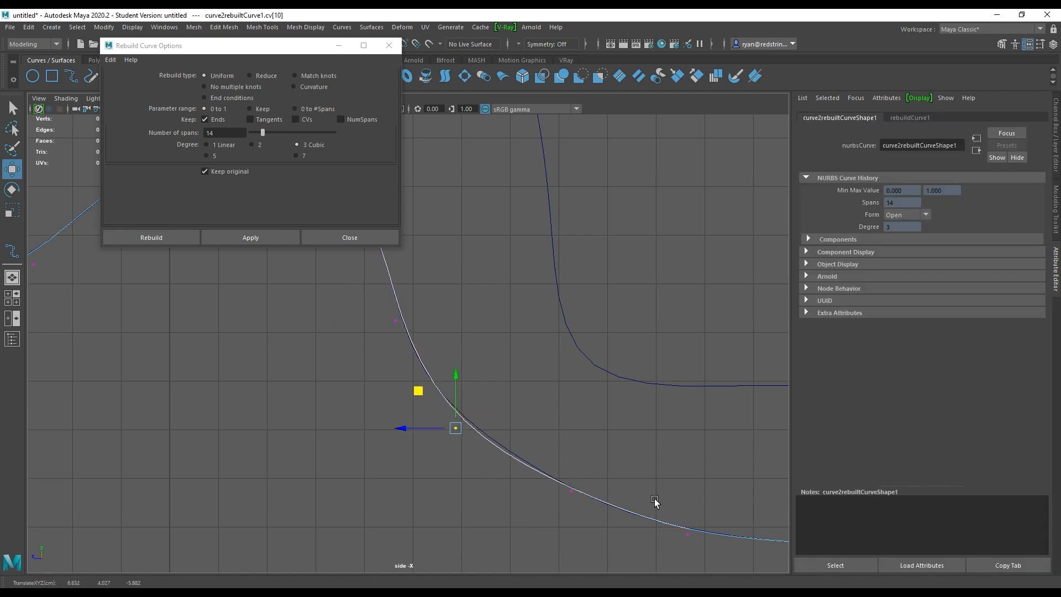
# Adjust the control vertex in the lower curve's final dip vertically and refine the one at the foot of the descent.
pyautogui.keyDown('alt'); pyautogui.moveTo(653, 498); pyautogui.dragTo(333, 386, button='middle'); pyautogui.keyUp('alt')
pyautogui.keyDown('alt'); pyautogui.moveTo(597, 403); pyautogui.dragTo(561, 404, button='middle'); pyautogui.keyUp('alt')
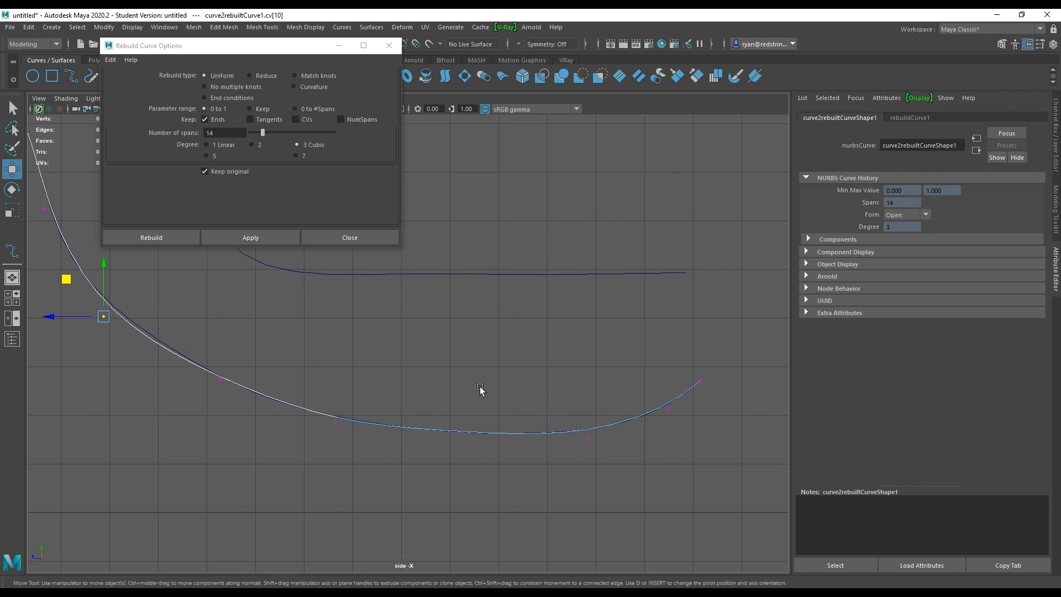
pyautogui.click(462, 432)
pyautogui.click(463, 381)
pyautogui.keyDown('alt'); pyautogui.moveTo(350, 382); pyautogui.dragTo(436, 432, button='middle'); pyautogui.keyUp('alt')
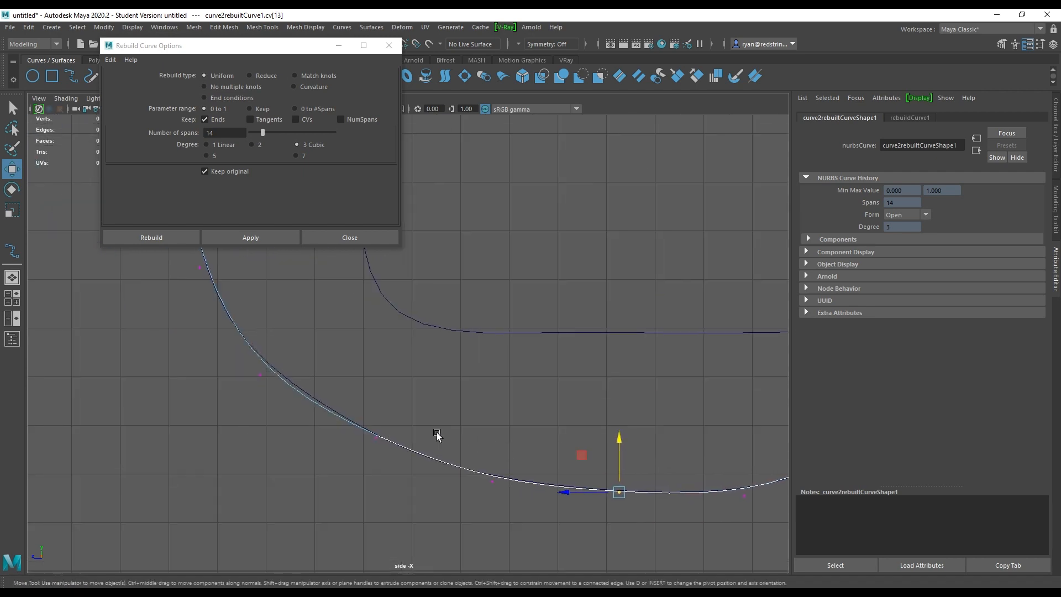
pyautogui.moveTo(216, 360); pyautogui.dragTo(308, 415)
pyautogui.keyDown('alt'); pyautogui.moveTo(260, 378); pyautogui.dragTo(607, 382, button='middle'); pyautogui.keyUp('alt')
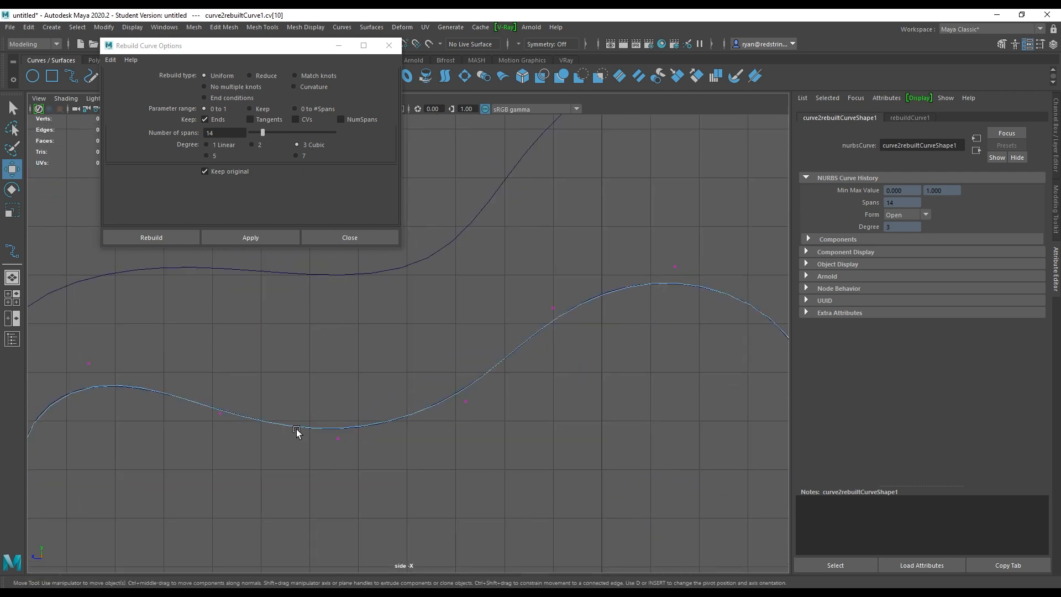
pyautogui.keyDown('alt'); pyautogui.moveTo(295, 428); pyautogui.dragTo(606, 404, button='middle'); pyautogui.keyUp('alt')
pyautogui.keyDown('alt'); pyautogui.moveTo(606, 405); pyautogui.dragTo(342, 402, button='right'); pyautogui.keyUp('alt')
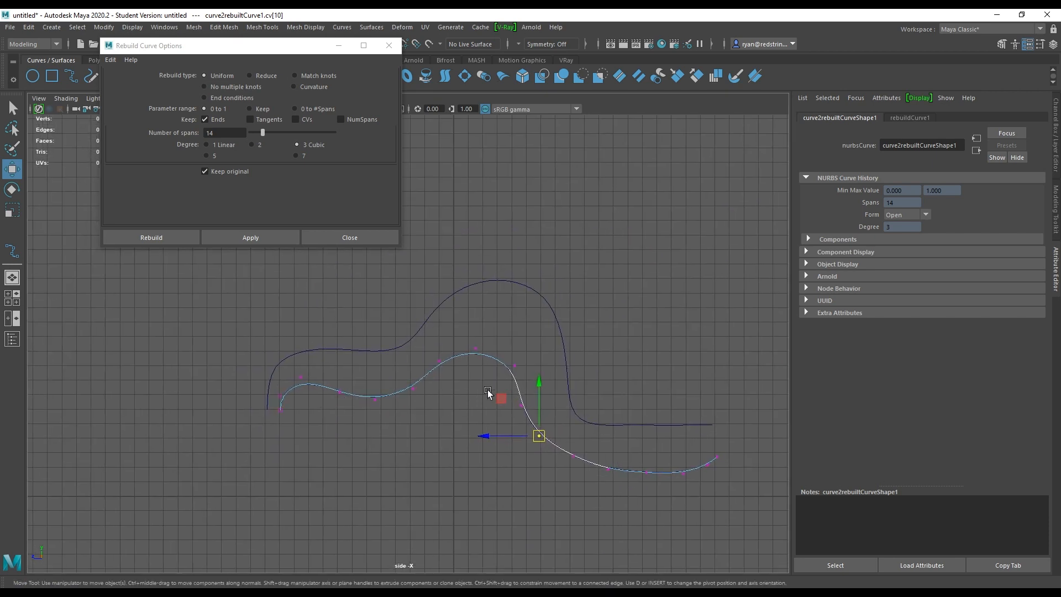
# Return to object selection and delete the original lower curve, then check the span counts of the two rebuilt curves.
pyautogui.moveTo(468, 323); pyautogui.dragTo(525, 343, button='right')
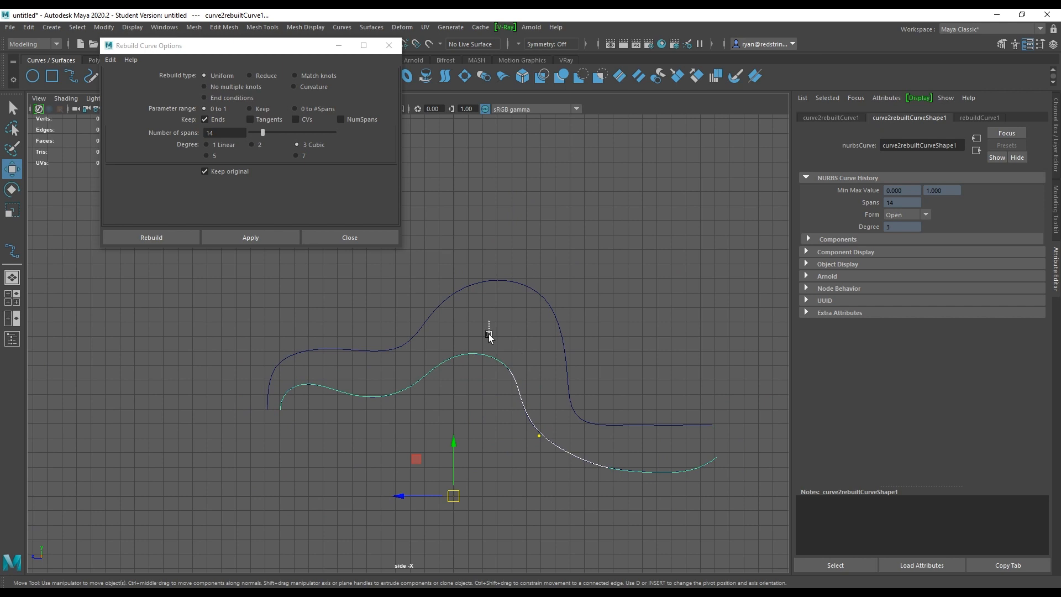
pyautogui.moveTo(489, 321); pyautogui.dragTo(519, 412)
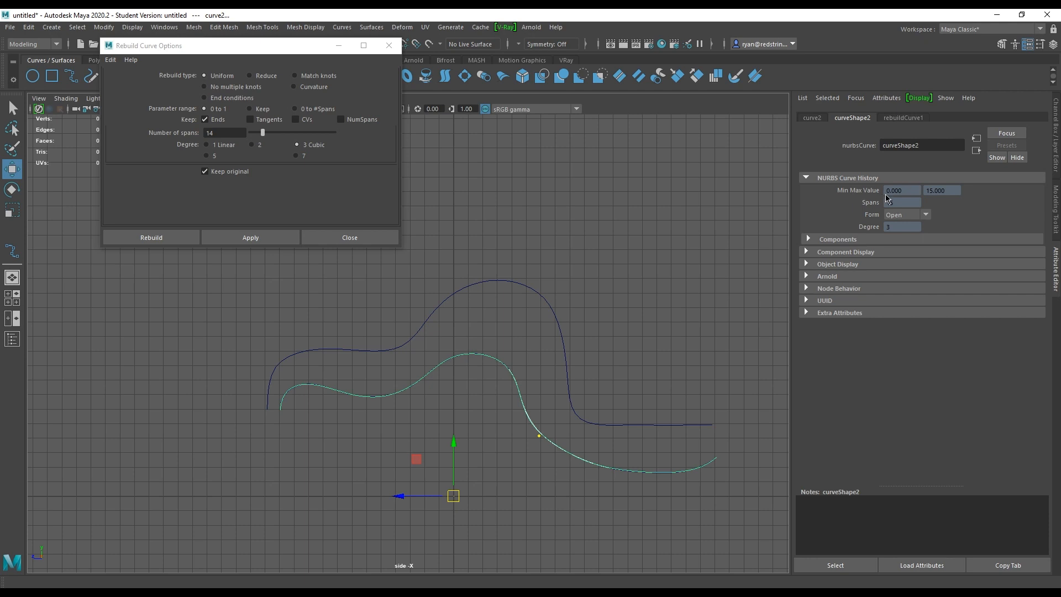
pyautogui.press('Delete')
pyautogui.click(481, 357)
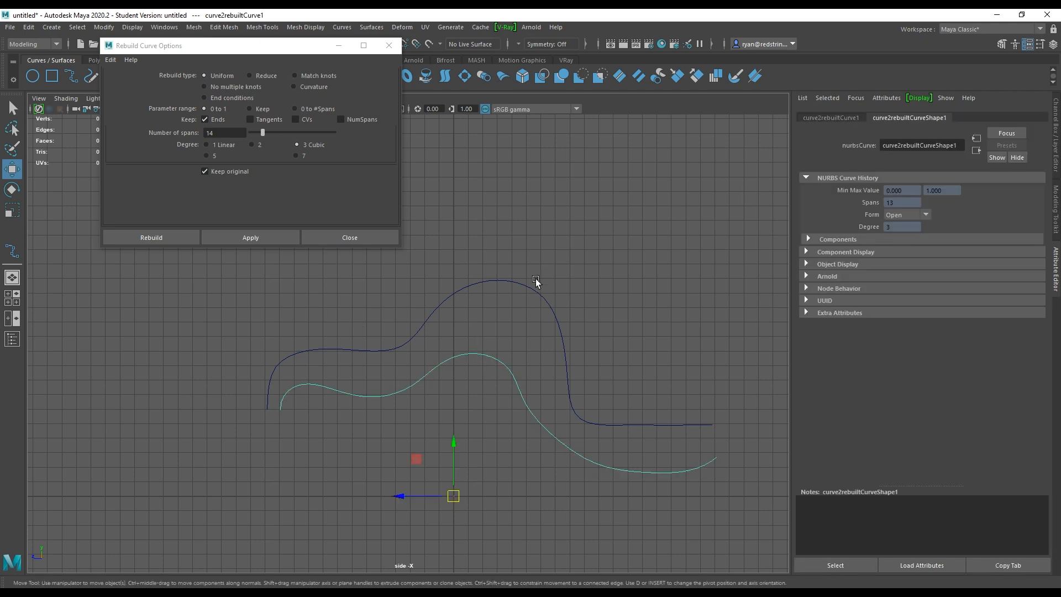
pyautogui.click(536, 280)
pyautogui.click(482, 356)
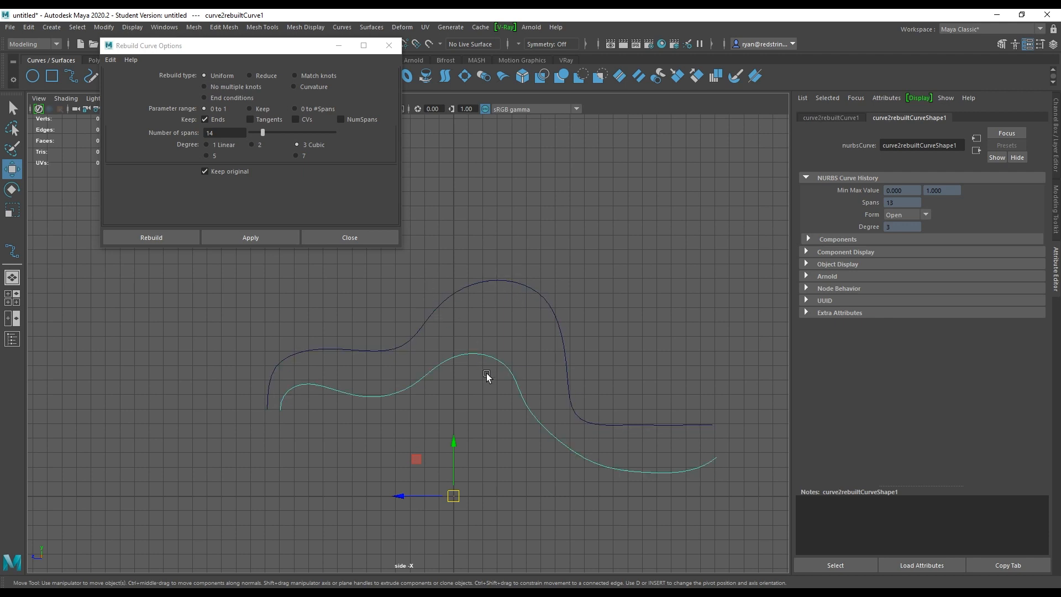
# Close the rebuild options and loft a surface between the two rebuilt profile curves in the perspective view.
pyautogui.click(373, 239)
pyautogui.click(12, 278)
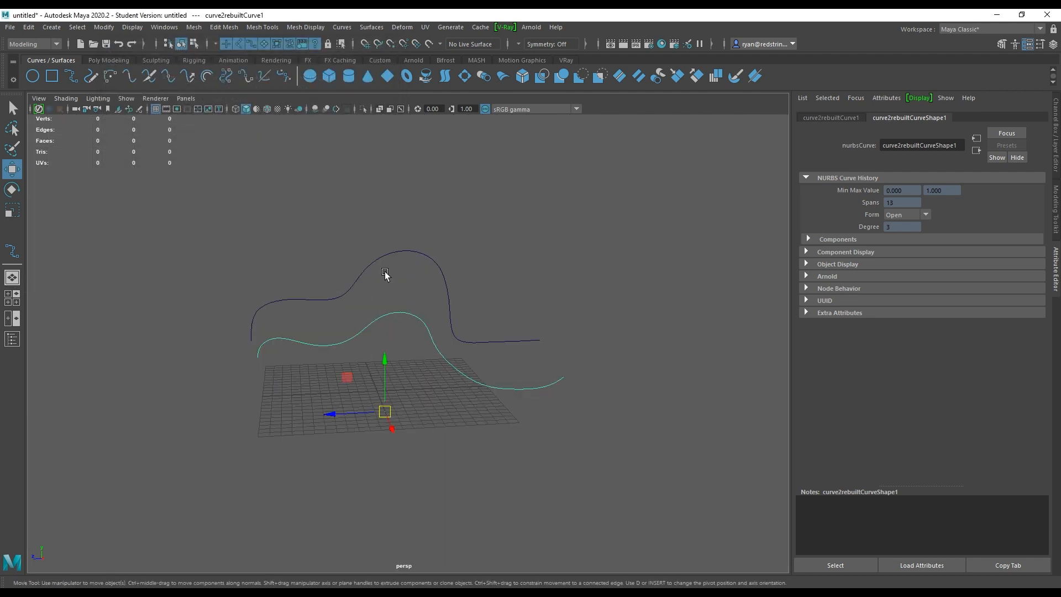
pyautogui.keyDown('alt'); pyautogui.moveTo(385, 275); pyautogui.dragTo(413, 330); pyautogui.keyUp('alt')
pyautogui.click(413, 330)
pyautogui.keyDown('shift'); pyautogui.click(427, 342); pyautogui.keyUp('shift')
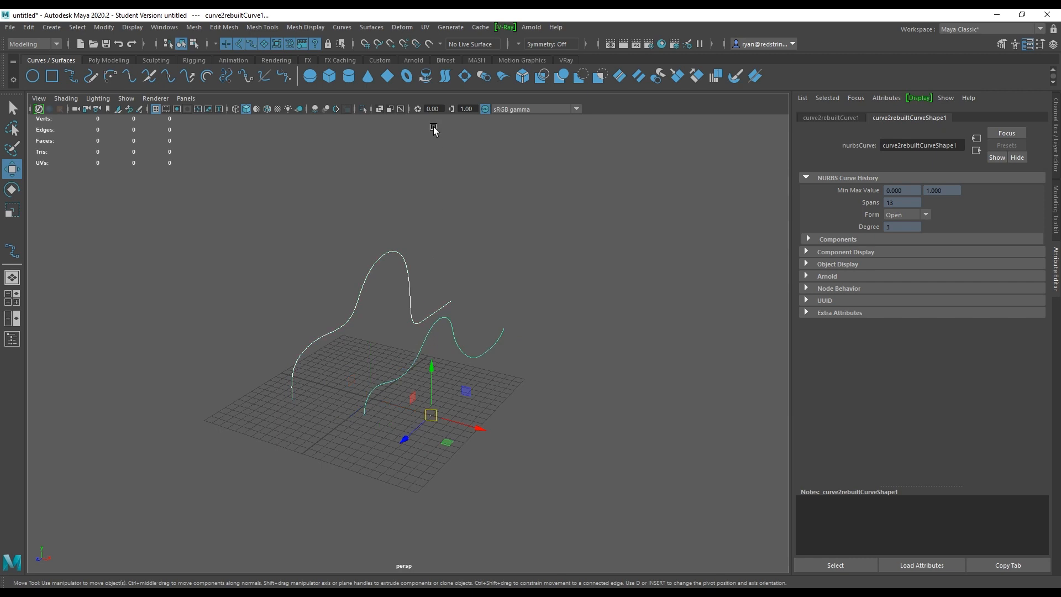
pyautogui.click(371, 27)
pyautogui.click(426, 56)
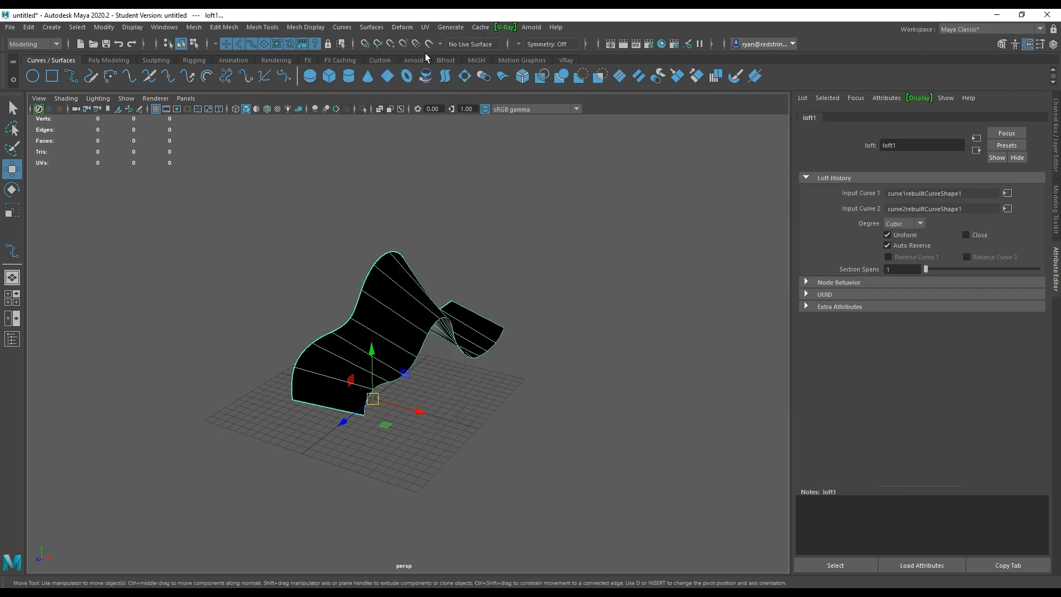
# Reverse the direction of the lofted surface so that its lit side faces up.
pyautogui.click(528, 276)
pyautogui.keyDown('alt'); pyautogui.moveTo(523, 277); pyautogui.dragTo(431, 313); pyautogui.keyUp('alt')
pyautogui.click(411, 324)
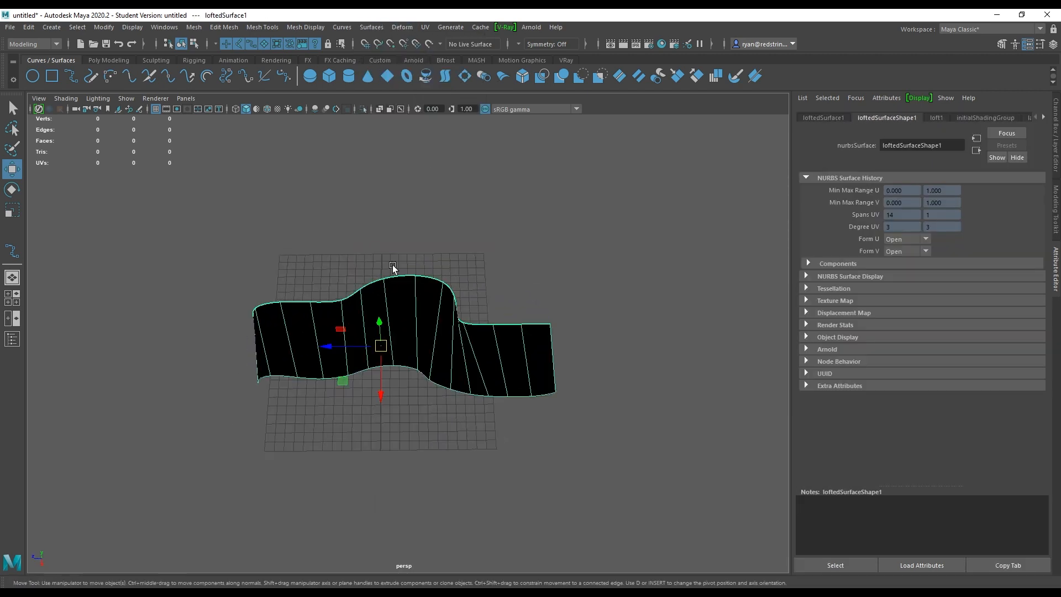
pyautogui.click(371, 27)
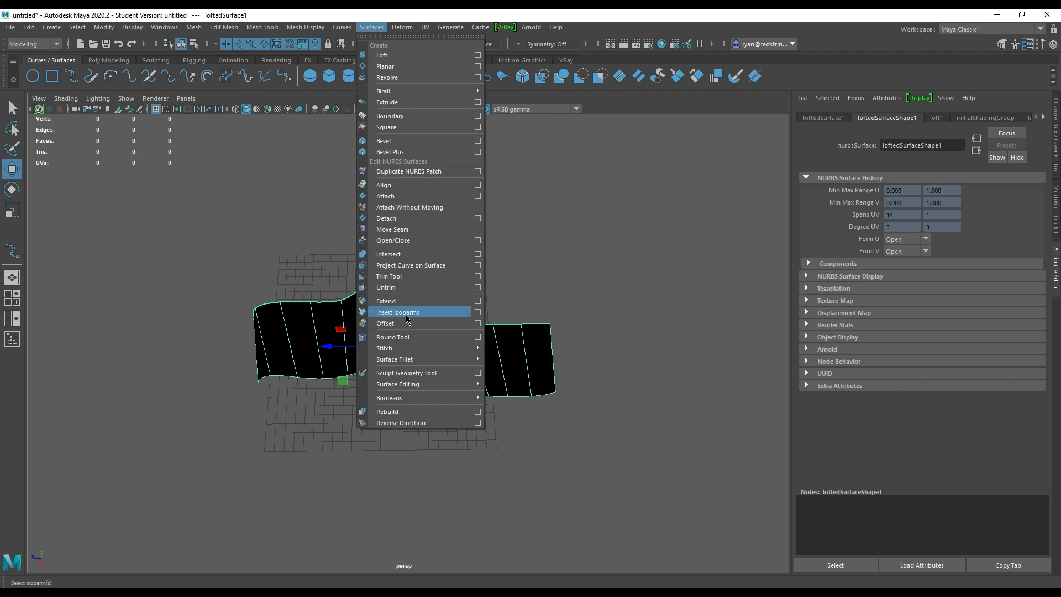
pyautogui.click(432, 423)
pyautogui.click(446, 395)
# Display wireframe on the shaded lofted surface and inspect its isoparm flow from several angles.
pyautogui.keyDown('alt'); pyautogui.moveTo(476, 267); pyautogui.dragTo(457, 329); pyautogui.keyUp('alt')
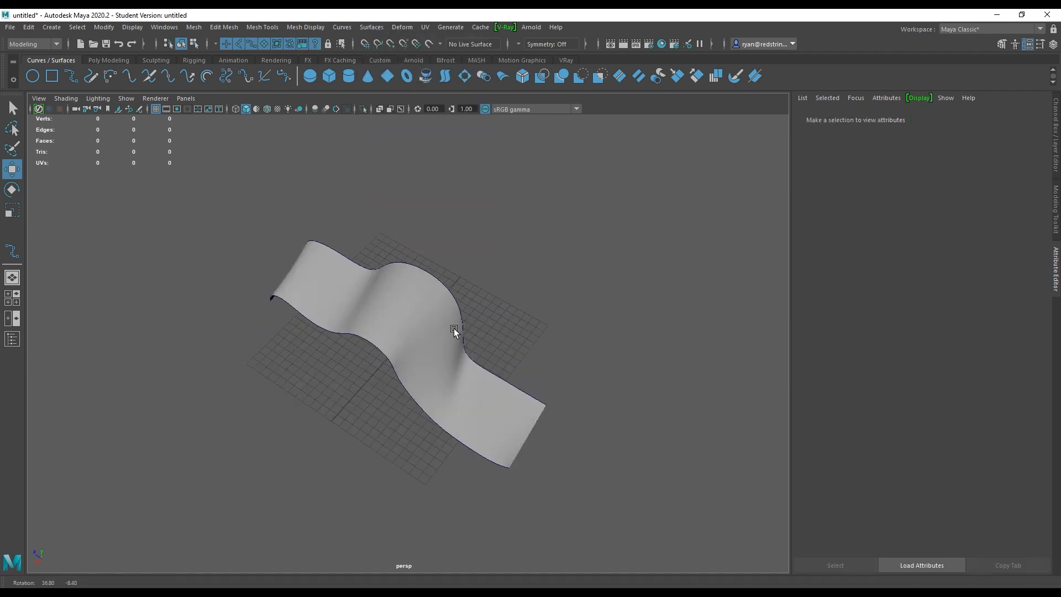
pyautogui.click(457, 329)
pyautogui.click(267, 110)
pyautogui.click(384, 185)
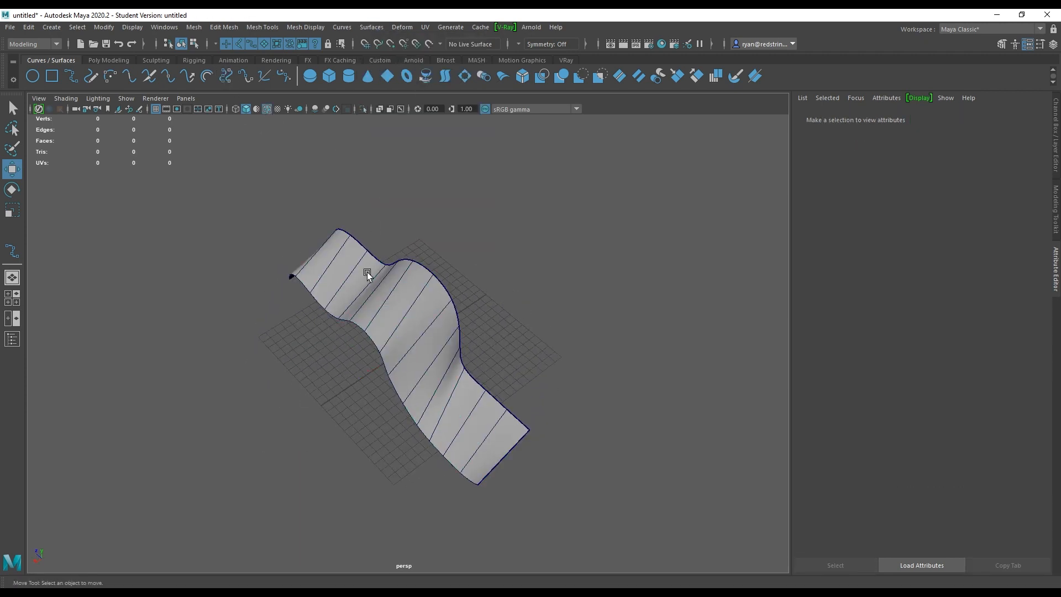
pyautogui.moveTo(367, 272)
pyautogui.keyDown('alt'); pyautogui.mouseDown()
pyautogui.moveTo(412, 298)
pyautogui.moveTo(484, 279)
pyautogui.moveTo(383, 313)
pyautogui.mouseUp(); pyautogui.keyUp('alt')
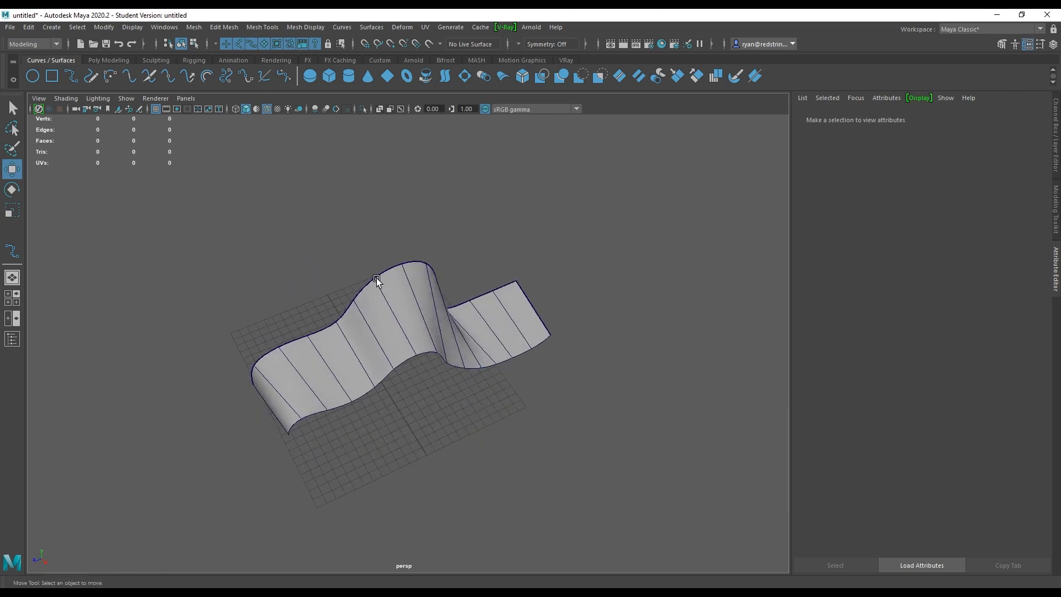
pyautogui.keyDown('alt'); pyautogui.moveTo(491, 338); pyautogui.dragTo(440, 332); pyautogui.keyUp('alt')
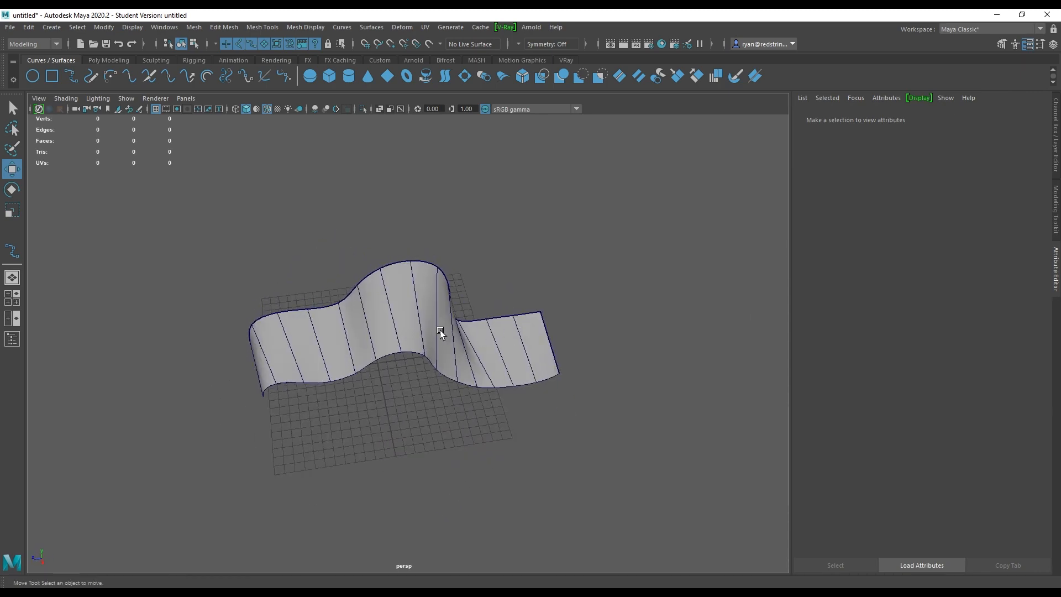
pyautogui.keyDown('alt'); pyautogui.moveTo(547, 358); pyautogui.dragTo(372, 384); pyautogui.keyUp('alt')
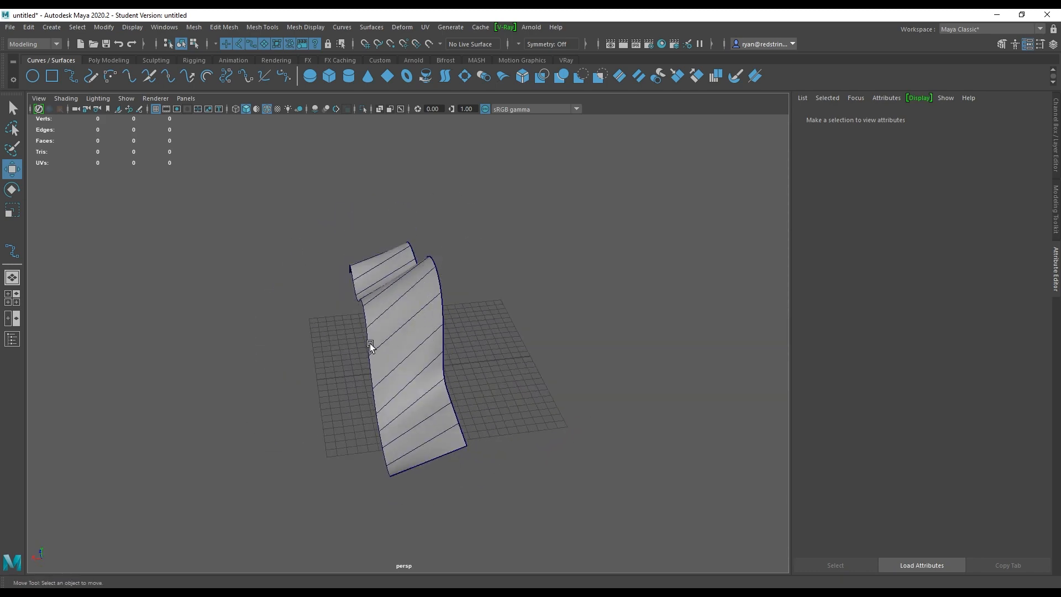
pyautogui.moveTo(307, 331)
pyautogui.keyDown('alt'); pyautogui.mouseDown()
pyautogui.moveTo(355, 359)
pyautogui.moveTo(337, 403)
pyautogui.moveTo(215, 333)
pyautogui.moveTo(390, 300)
pyautogui.moveTo(343, 350)
pyautogui.moveTo(327, 289)
pyautogui.moveTo(385, 268)
pyautogui.moveTo(452, 435)
pyautogui.mouseUp(); pyautogui.keyUp('alt')
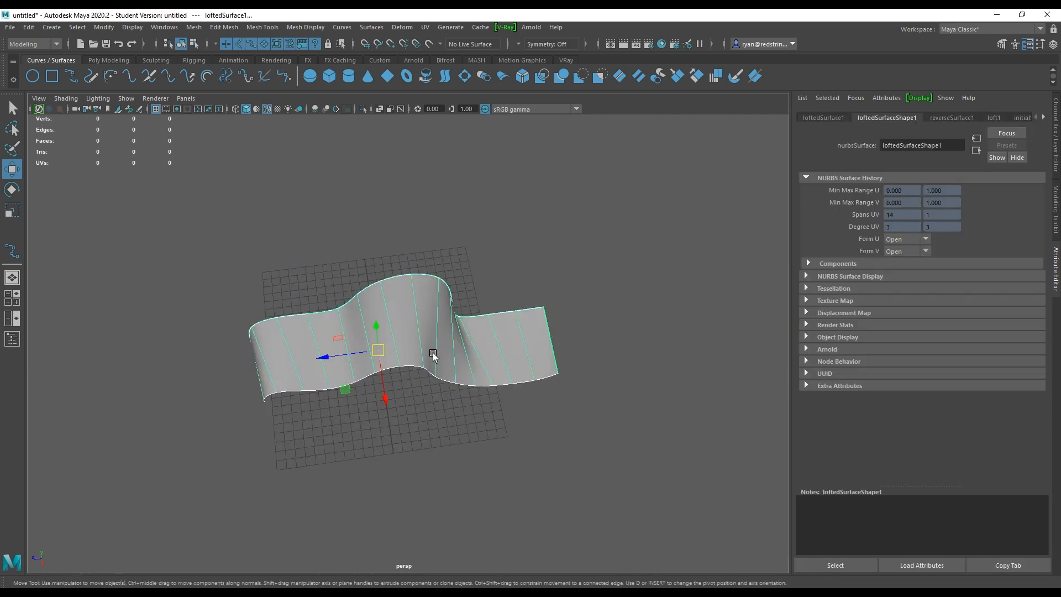
# Delete the construction history of the lofted surface.
pyautogui.click(419, 322)
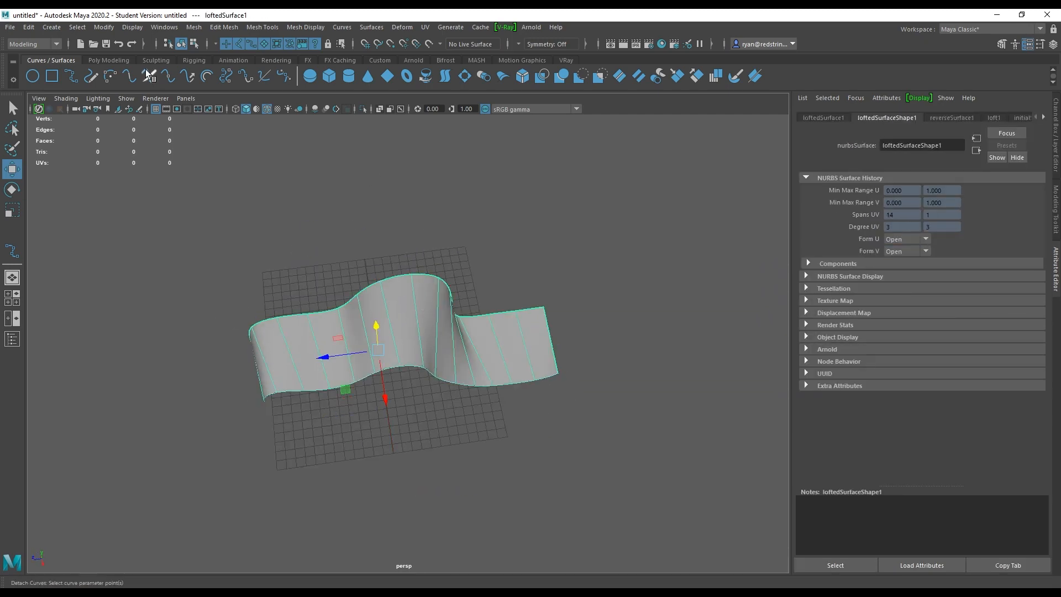
pyautogui.click(29, 27)
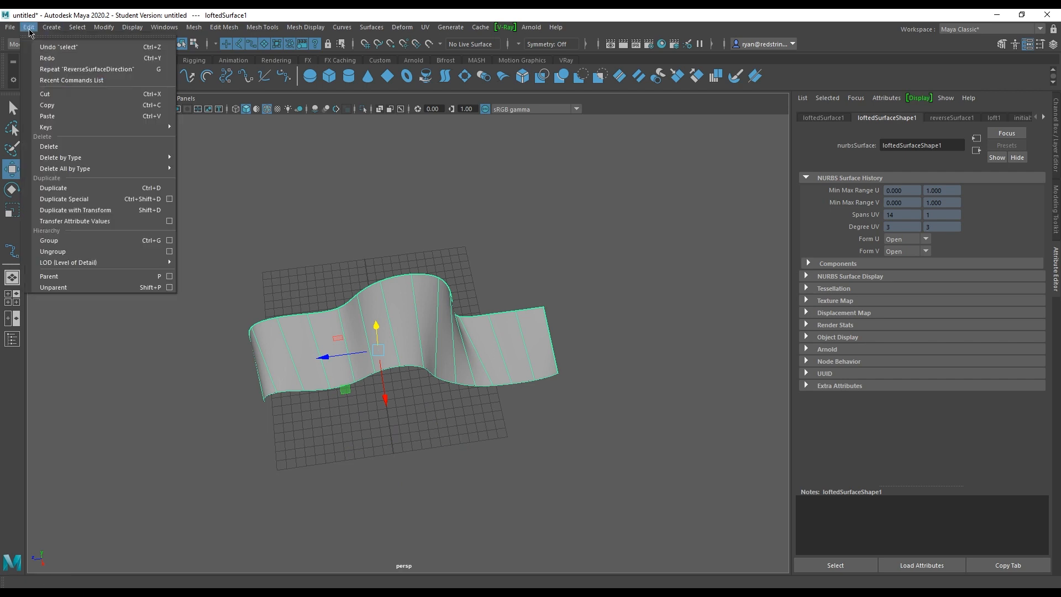
pyautogui.moveTo(66, 157)
pyautogui.click(227, 160)
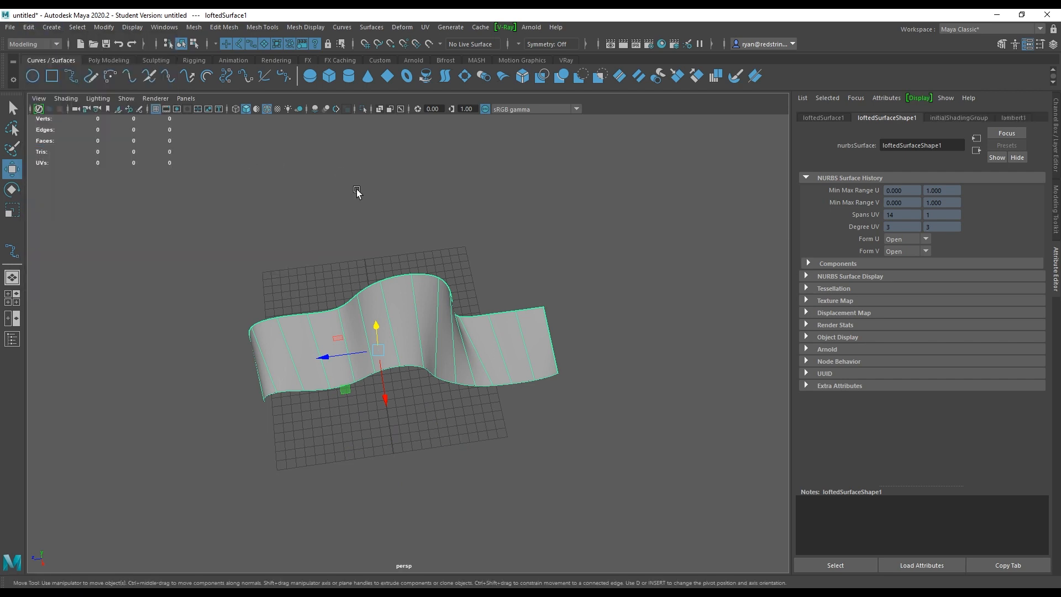
# Try moving the upper profile curve to test its link to the surface, and undo the move.
pyautogui.click(453, 261)
pyautogui.click(432, 303)
pyautogui.click(427, 268)
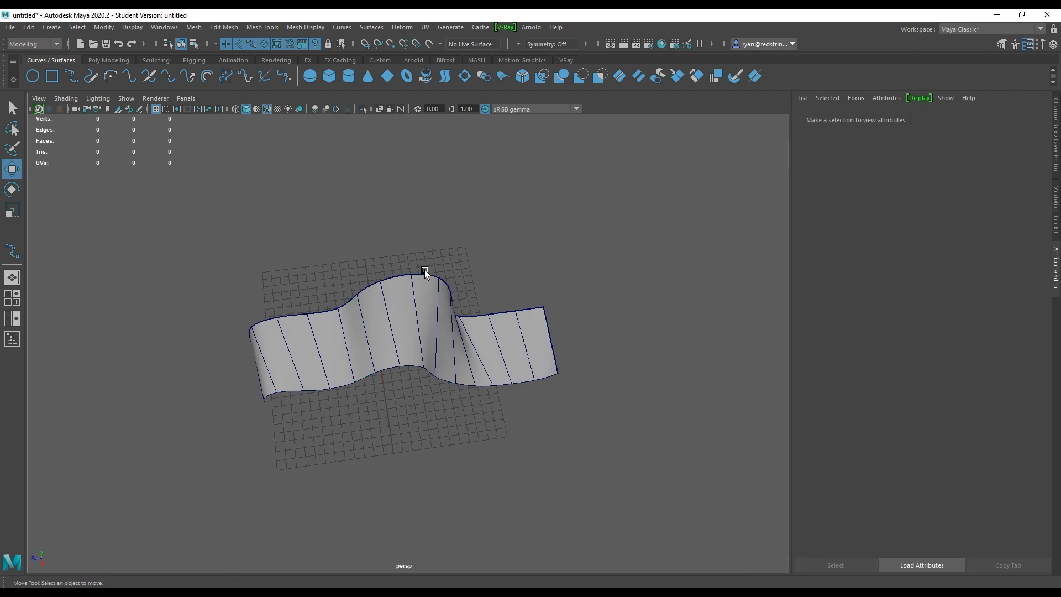
pyautogui.click(424, 275)
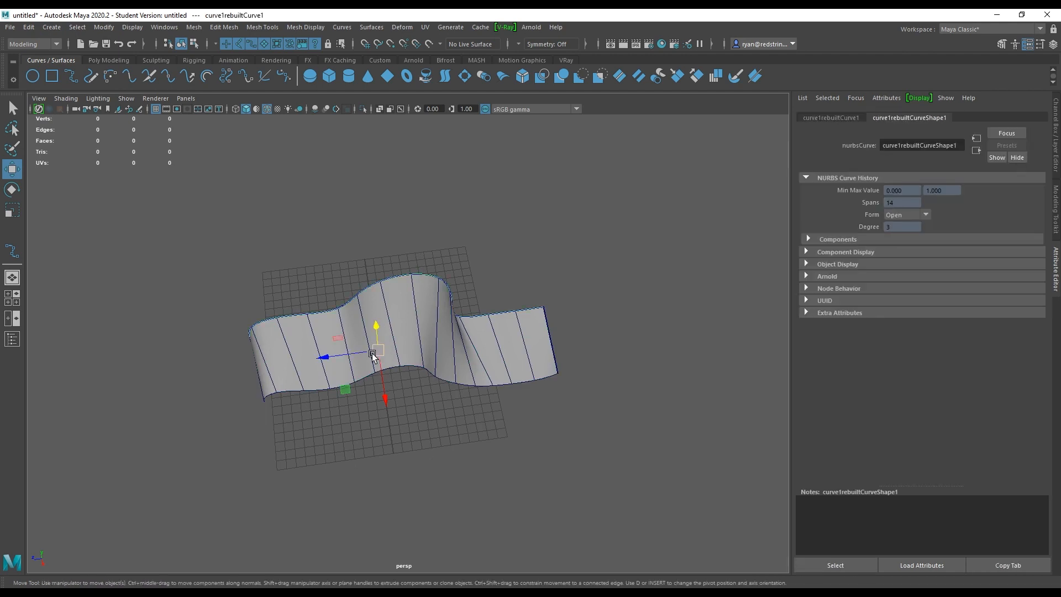
pyautogui.moveTo(374, 354); pyautogui.dragTo(393, 311)
pyautogui.hotkey('ctrl', 'z')
# Move the upper profile curve about 5 cm in negative X, away from the lofted surface.
pyautogui.click(447, 316)
pyautogui.keyDown('alt'); pyautogui.moveTo(493, 263); pyautogui.dragTo(396, 287); pyautogui.keyUp('alt')
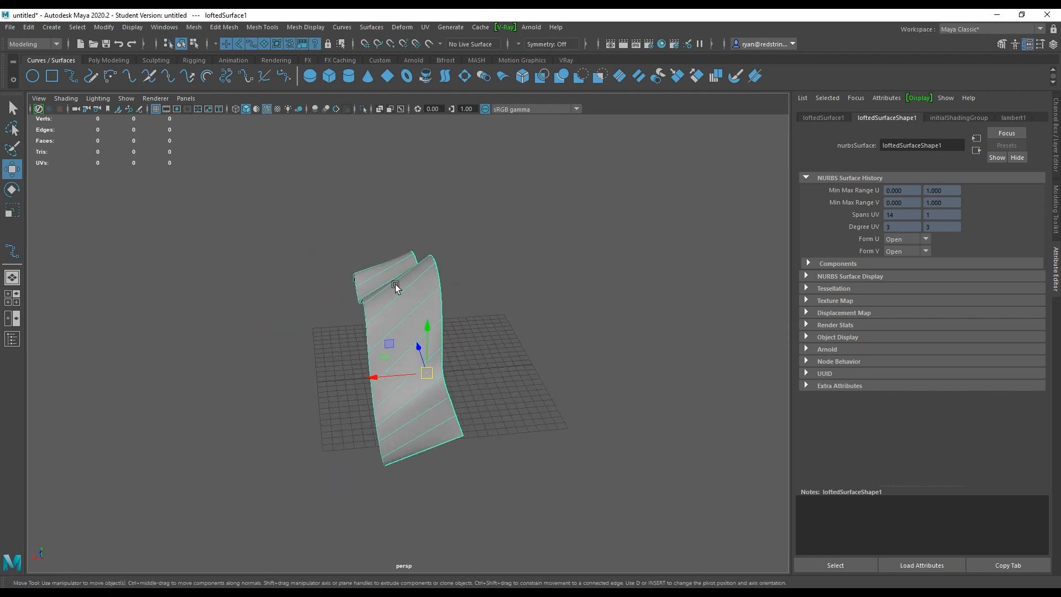
pyautogui.keyDown('alt'); pyautogui.moveTo(313, 303); pyautogui.dragTo(410, 300); pyautogui.keyUp('alt')
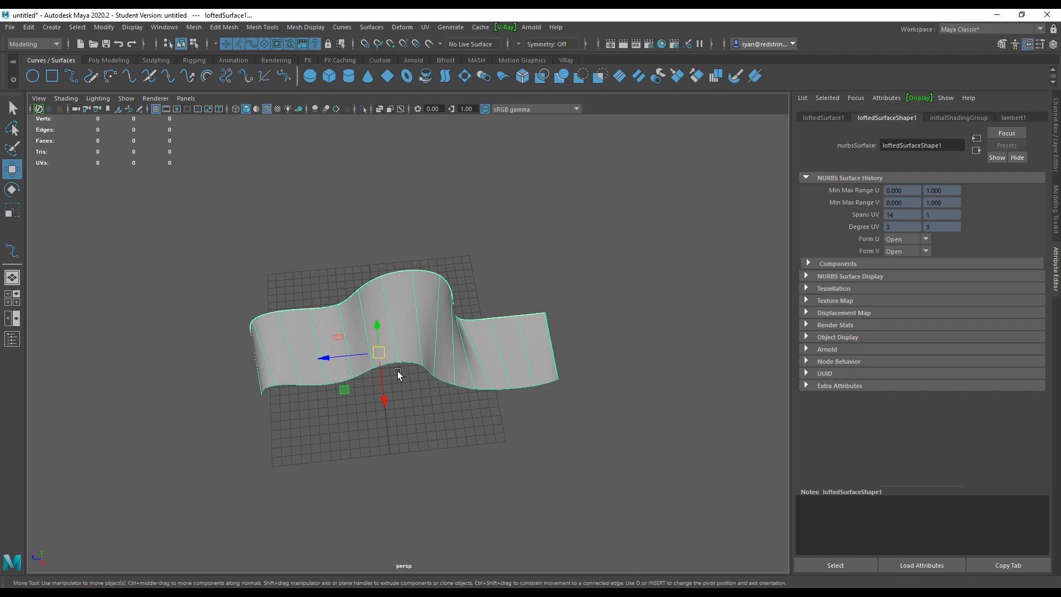
pyautogui.click(405, 331)
pyautogui.moveTo(385, 385); pyautogui.dragTo(379, 343)
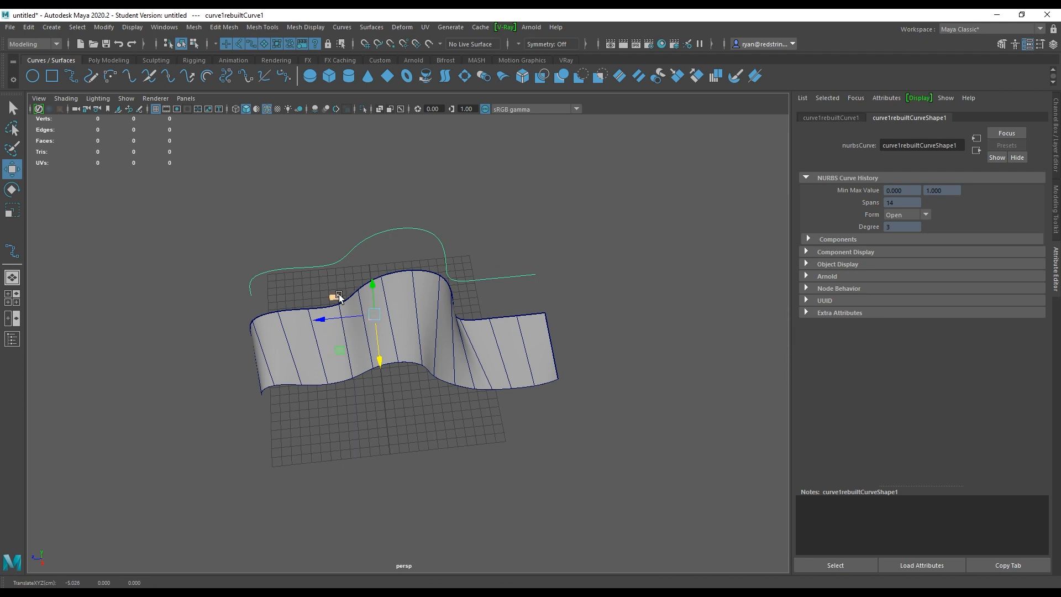
# Undo the moves of the upper profile curve.
pyautogui.moveTo(332, 295); pyautogui.dragTo(353, 266)
pyautogui.hotkey('ctrl', 'z')
pyautogui.hotkey('ctrl', 'z')
# Open the Rebuild Surface options for the lofted surface and reset them to their defaults.
pyautogui.click(433, 288)
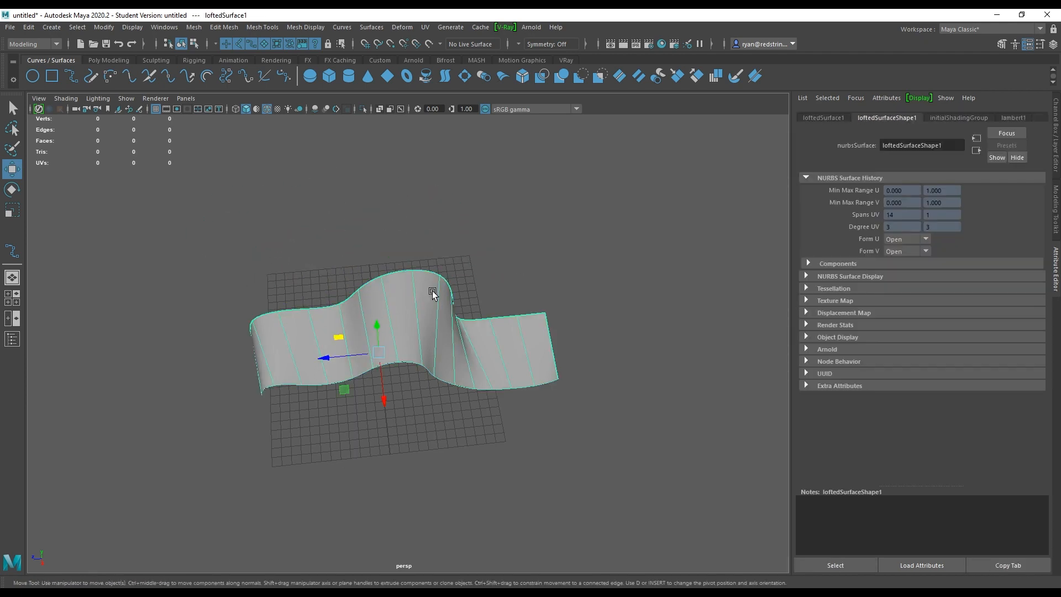
pyautogui.click(371, 27)
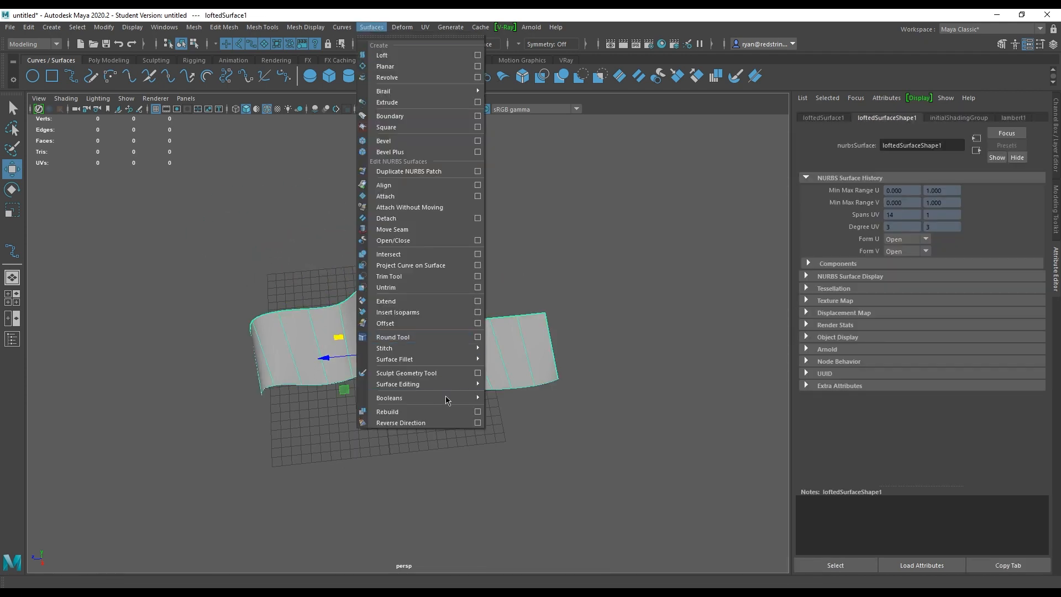
pyautogui.click(477, 412)
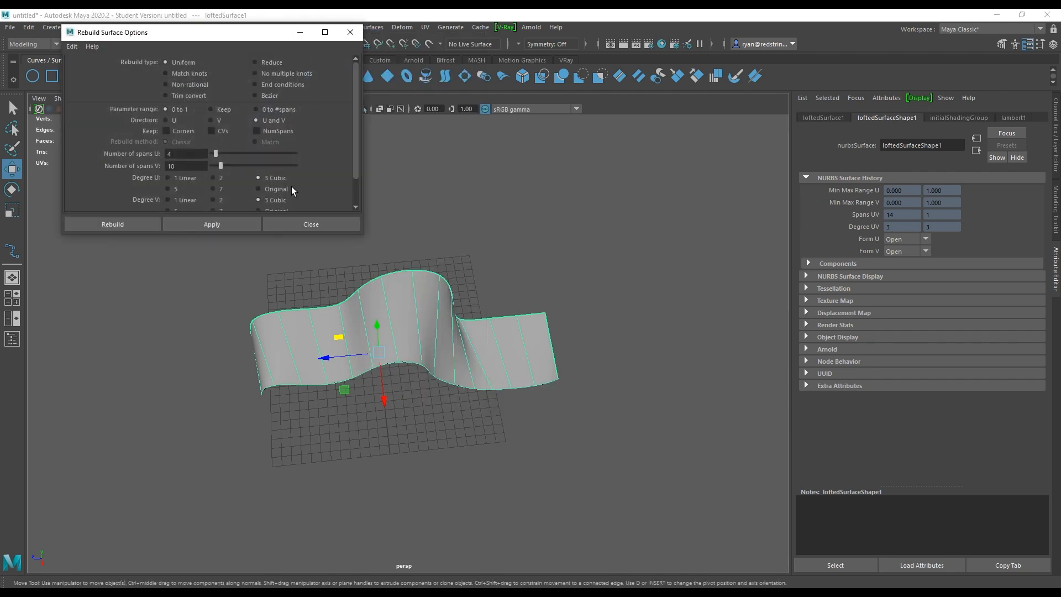
pyautogui.moveTo(216, 237); pyautogui.dragTo(223, 272)
pyautogui.click(71, 47)
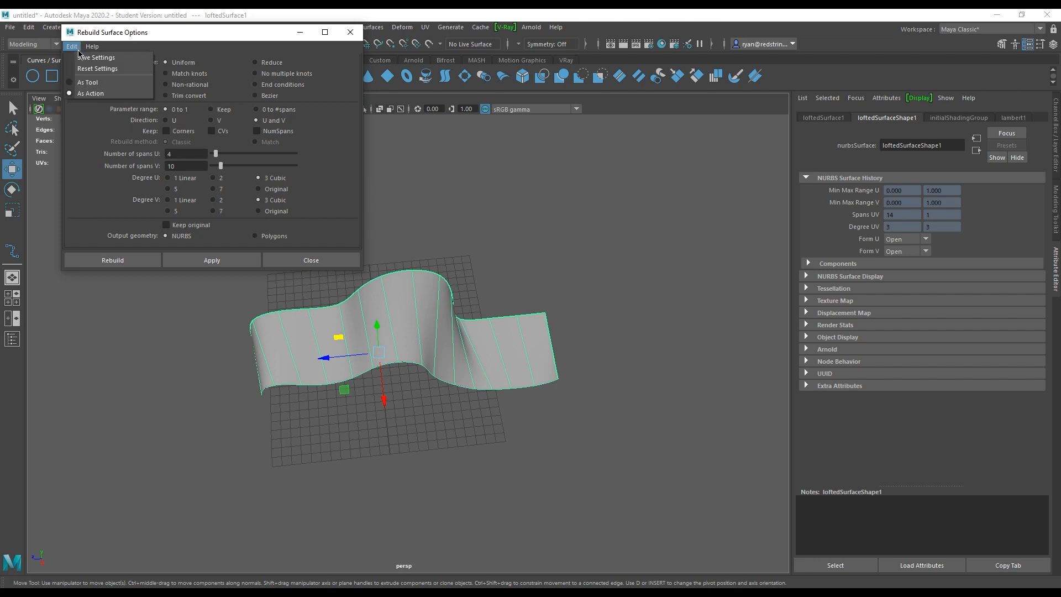
pyautogui.click(80, 70)
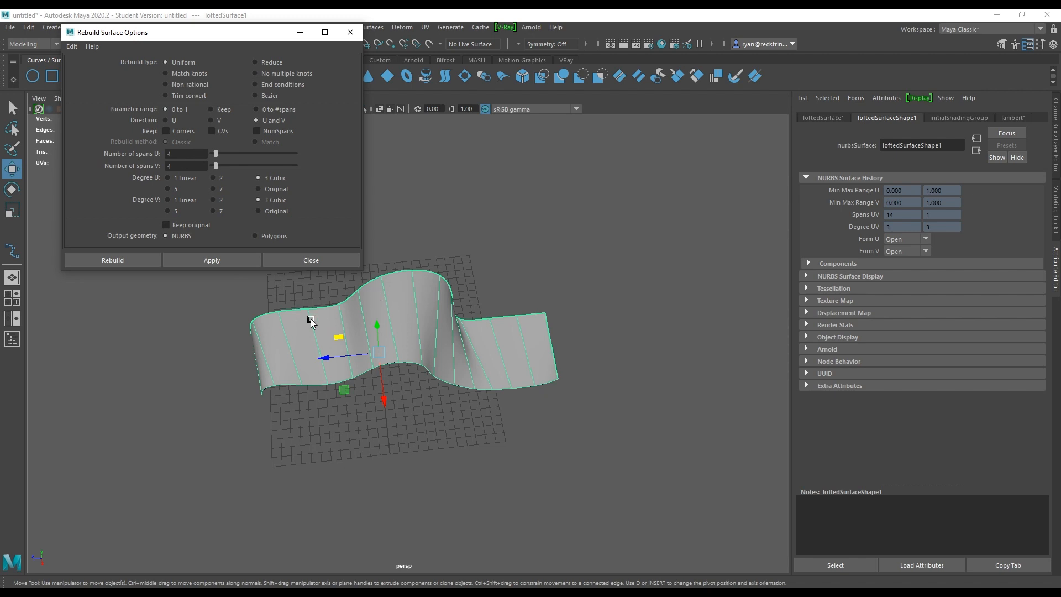
# Try rebuilding the lofted surface with 4 spans in U and 10 spans in V.
pyautogui.keyDown('alt'); pyautogui.moveTo(387, 346); pyautogui.dragTo(312, 331); pyautogui.keyUp('alt')
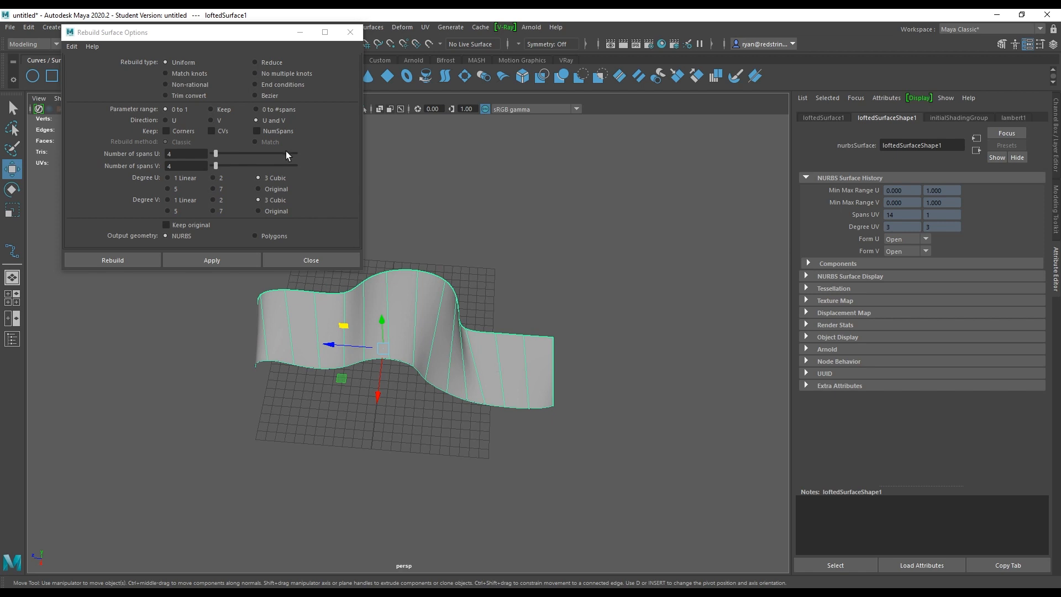
pyautogui.moveTo(223, 32); pyautogui.dragTo(188, 44)
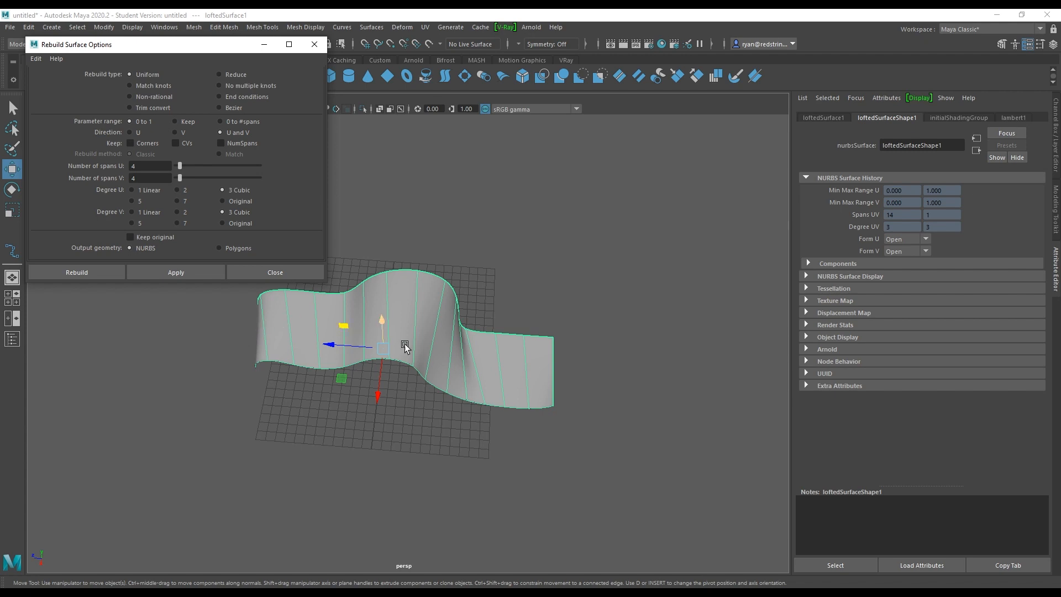
pyautogui.keyDown('alt'); pyautogui.moveTo(279, 324); pyautogui.dragTo(370, 341); pyautogui.keyUp('alt')
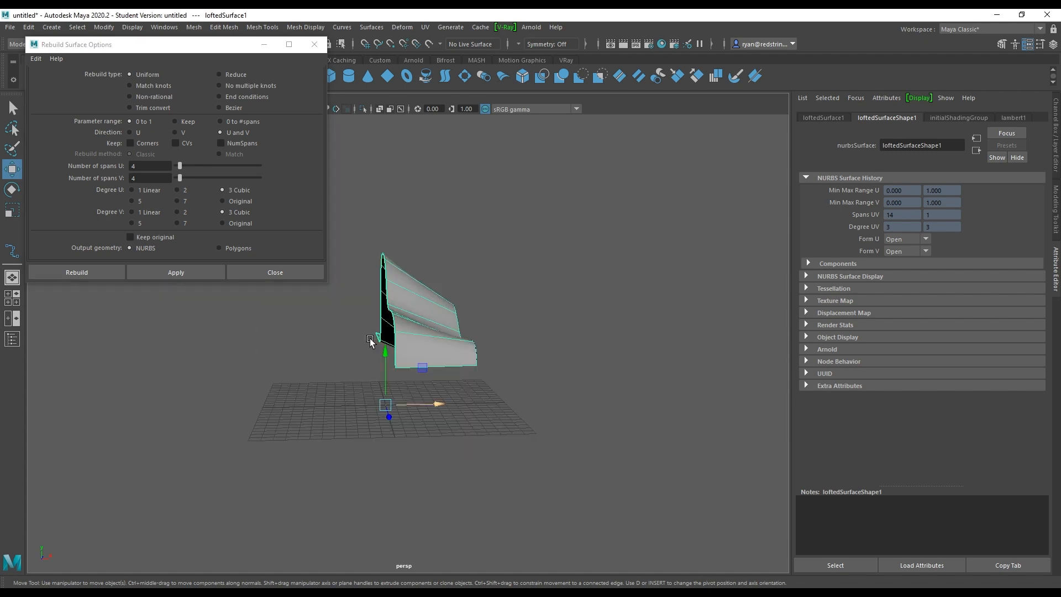
pyautogui.keyDown('alt'); pyautogui.moveTo(535, 269); pyautogui.dragTo(406, 313); pyautogui.keyUp('alt')
pyautogui.keyDown('alt'); pyautogui.moveTo(411, 229); pyautogui.dragTo(470, 253, button='middle'); pyautogui.keyUp('alt')
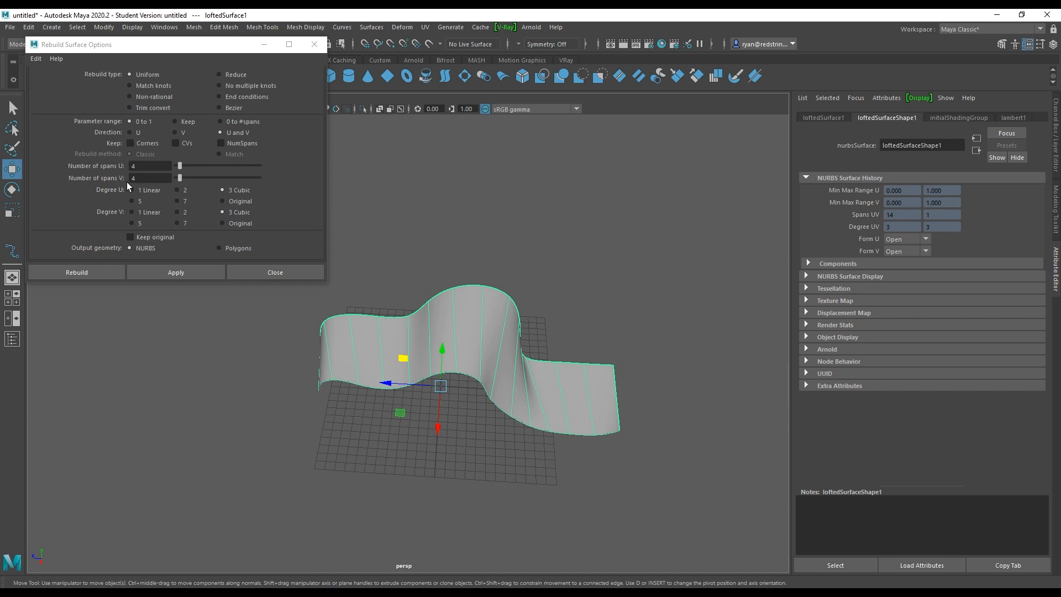
pyautogui.click(155, 177)
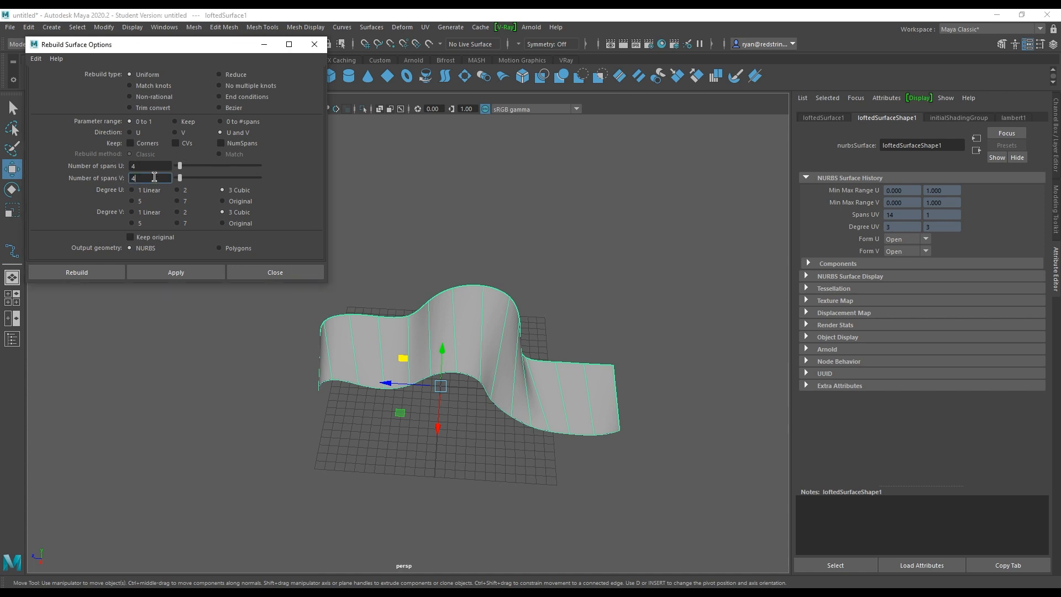
pyautogui.write('10')
pyautogui.click(214, 273)
pyautogui.keyDown('alt'); pyautogui.moveTo(421, 288); pyautogui.dragTo(400, 350); pyautogui.keyUp('alt')
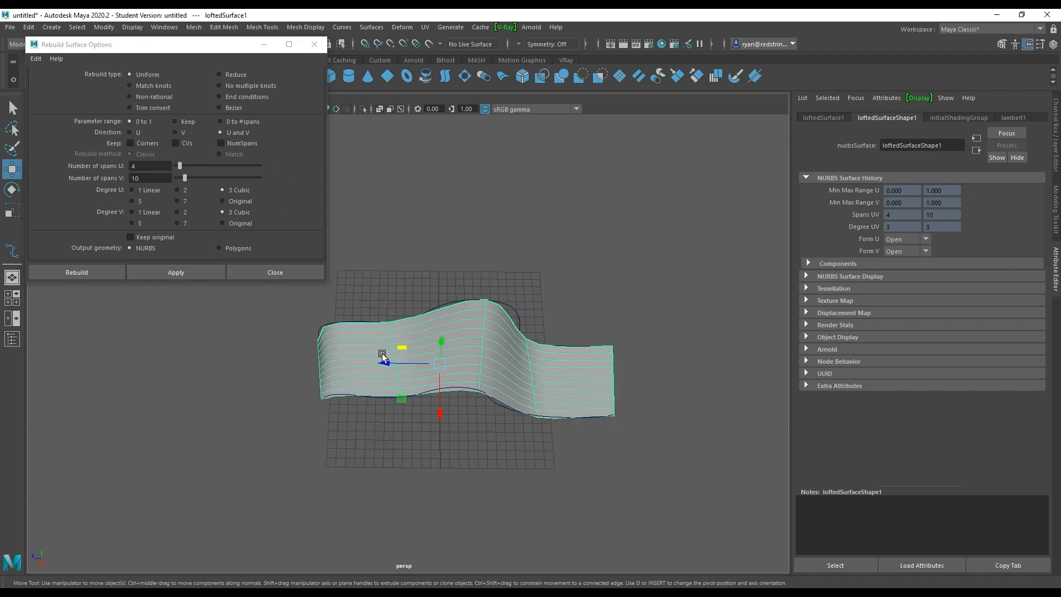
# Undo the rebuild with 4 U spans and 10 V spans.
pyautogui.moveTo(143, 165); pyautogui.dragTo(108, 166)
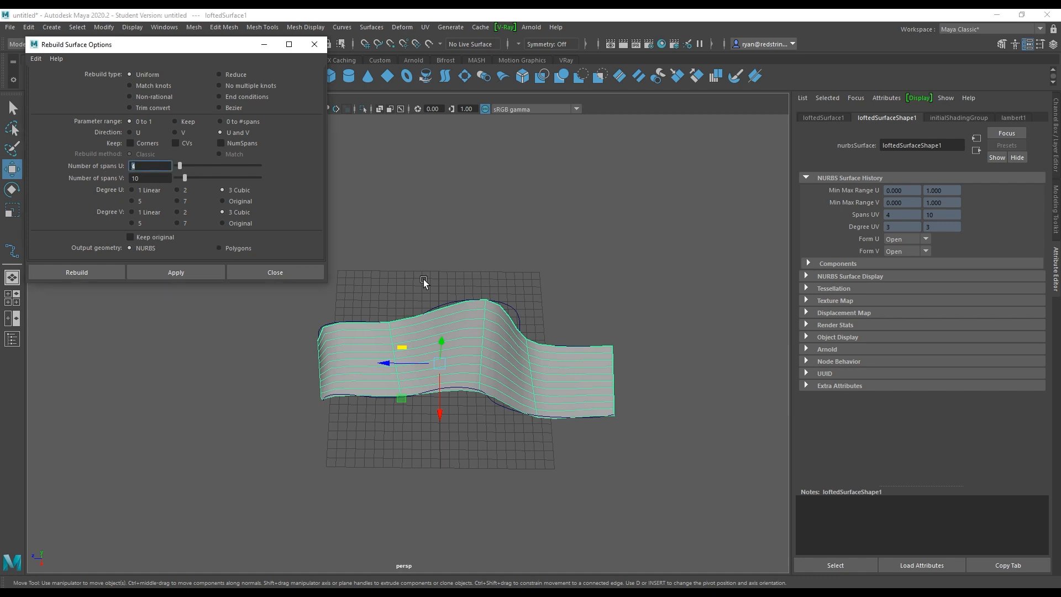
pyautogui.click(484, 268)
pyautogui.hotkey('ctrl', 'z')
pyautogui.hotkey('ctrl', 'z')
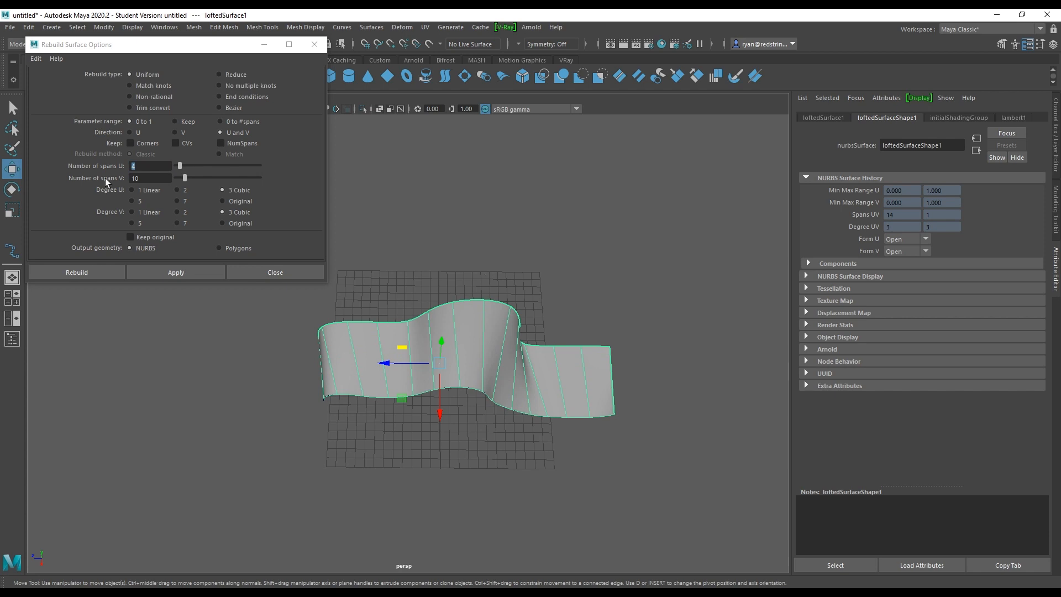
# Rebuild the lofted surface with 12 spans in U and 2 spans in V.
pyautogui.keyDown('alt'); pyautogui.moveTo(478, 330); pyautogui.dragTo(452, 333); pyautogui.keyUp('alt')
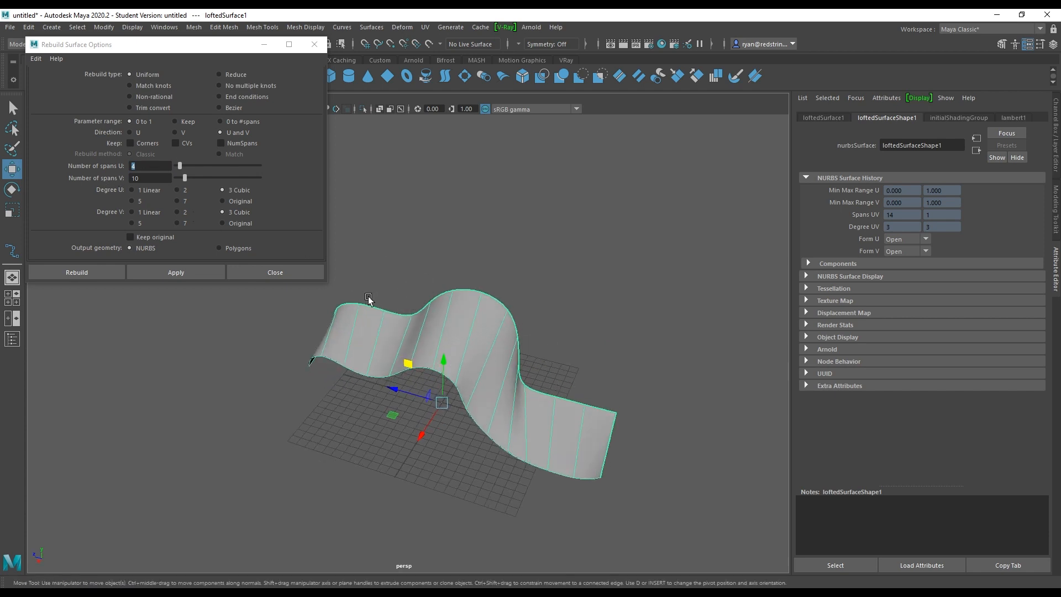
pyautogui.keyDown('alt'); pyautogui.moveTo(368, 299); pyautogui.dragTo(429, 287); pyautogui.keyUp('alt')
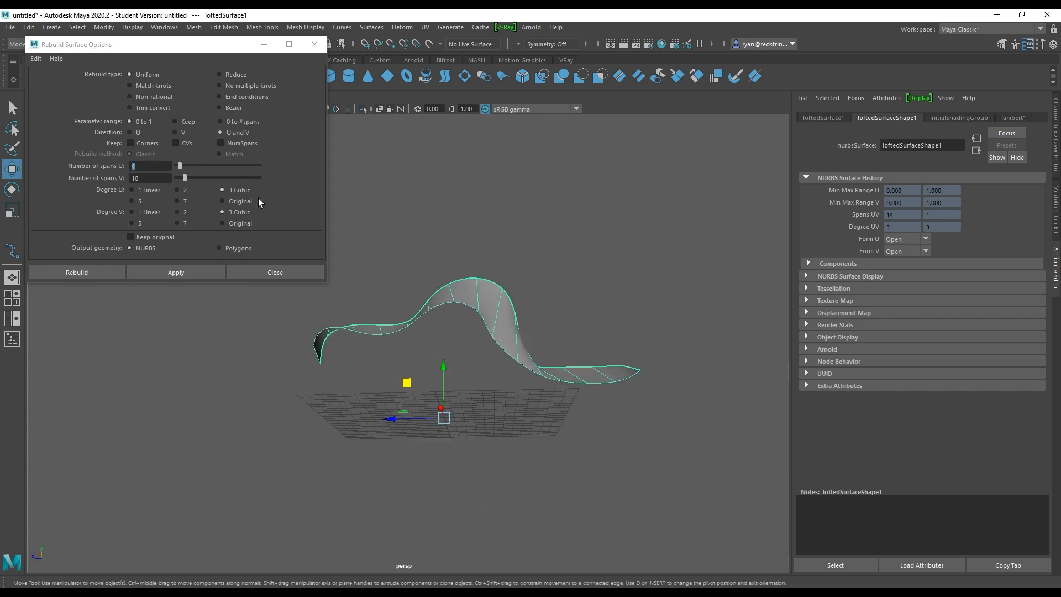
pyautogui.click(121, 166)
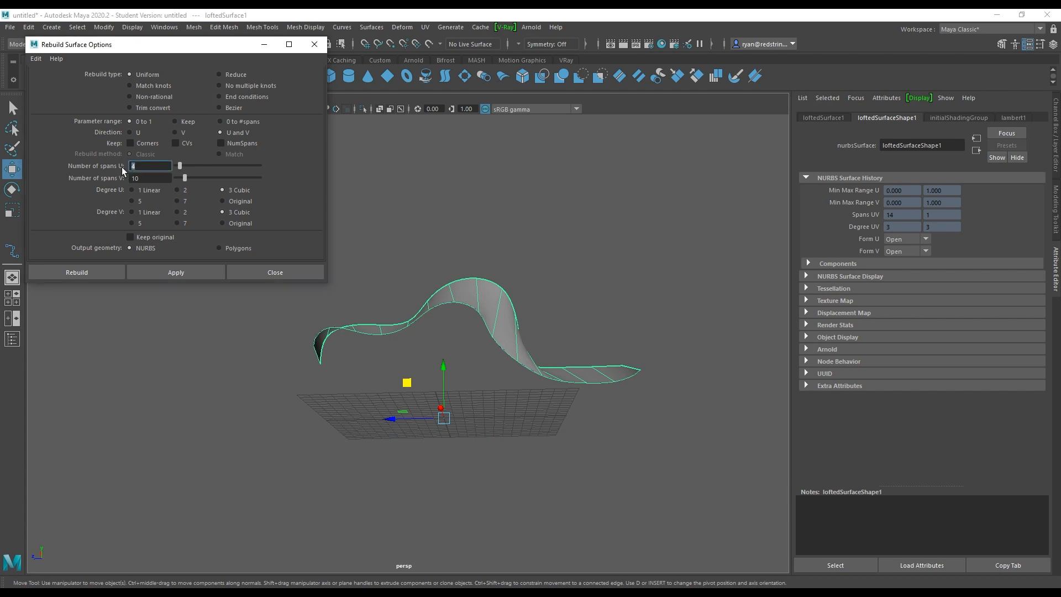
pyautogui.press('Tab')
pyautogui.keyDown('alt'); pyautogui.moveTo(386, 343); pyautogui.dragTo(377, 337); pyautogui.keyUp('alt')
pyautogui.keyDown('alt'); pyautogui.moveTo(578, 329); pyautogui.dragTo(521, 348); pyautogui.keyUp('alt')
pyautogui.keyDown('alt'); pyautogui.moveTo(654, 398); pyautogui.dragTo(661, 391); pyautogui.keyUp('alt')
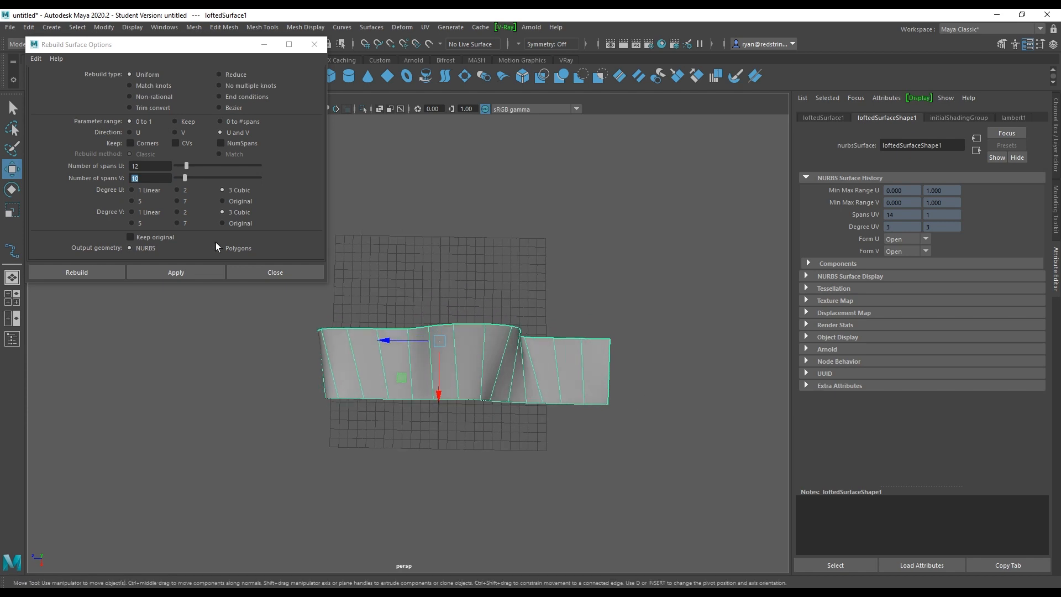
pyautogui.doubleClick(151, 177)
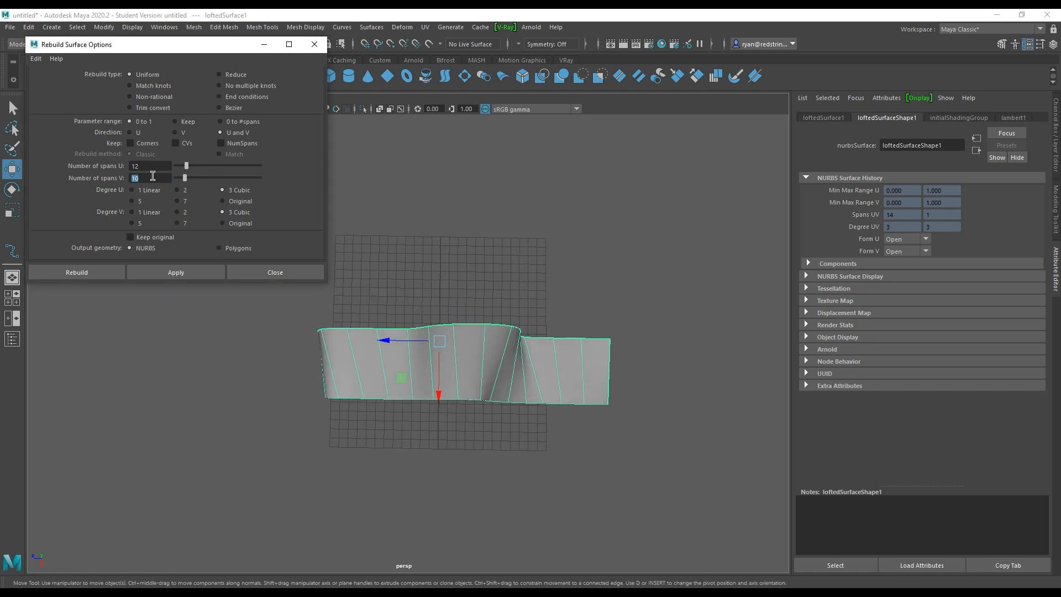
pyautogui.click(190, 272)
pyautogui.moveTo(463, 305)
pyautogui.keyDown('alt'); pyautogui.mouseDown()
pyautogui.moveTo(479, 299)
pyautogui.moveTo(459, 279)
pyautogui.moveTo(639, 287)
pyautogui.moveTo(687, 265)
pyautogui.moveTo(439, 289)
pyautogui.moveTo(487, 310)
pyautogui.mouseUp(); pyautogui.keyUp('alt')
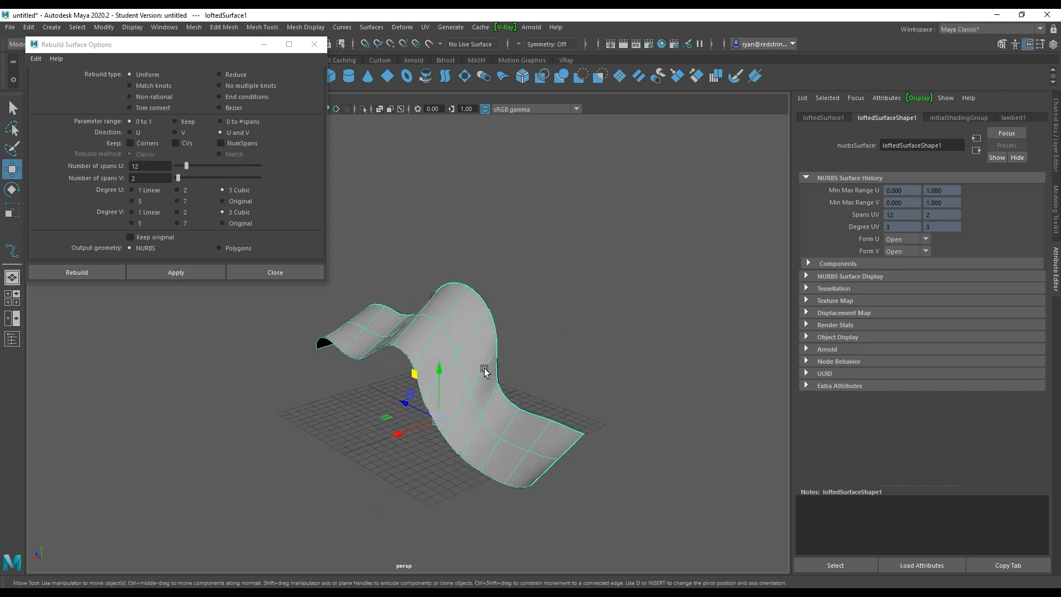
# Undo the last rebuild, rebuild the surface with 10 spans in U and 2 in V, and close the options.
pyautogui.hotkey('ctrl', 'z')
pyautogui.moveTo(158, 163); pyautogui.dragTo(122, 164)
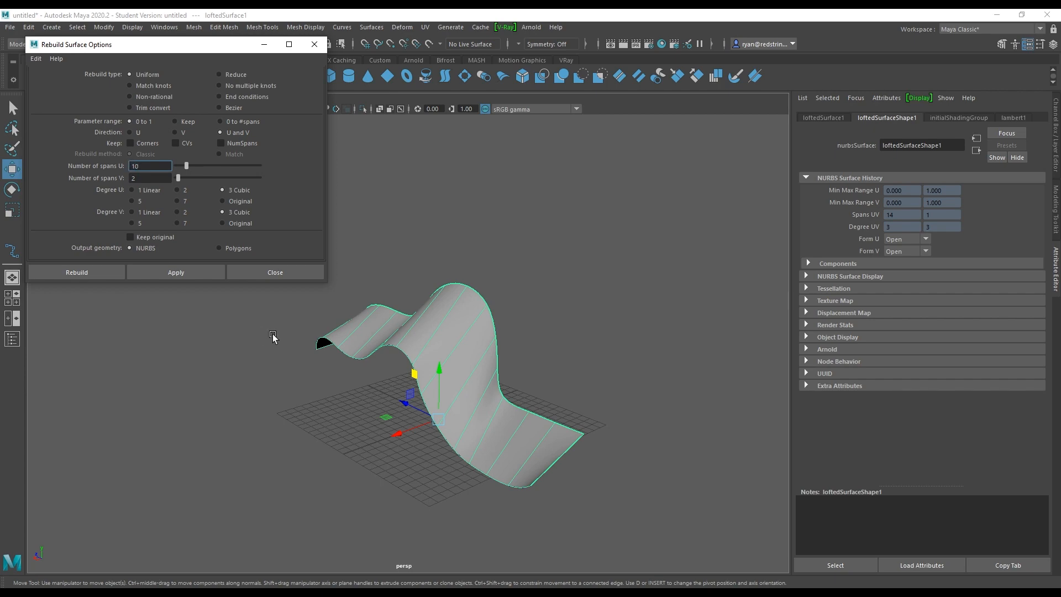
pyautogui.write('10')
pyautogui.click(203, 273)
pyautogui.keyDown('alt'); pyautogui.moveTo(568, 333); pyautogui.dragTo(403, 332); pyautogui.keyUp('alt')
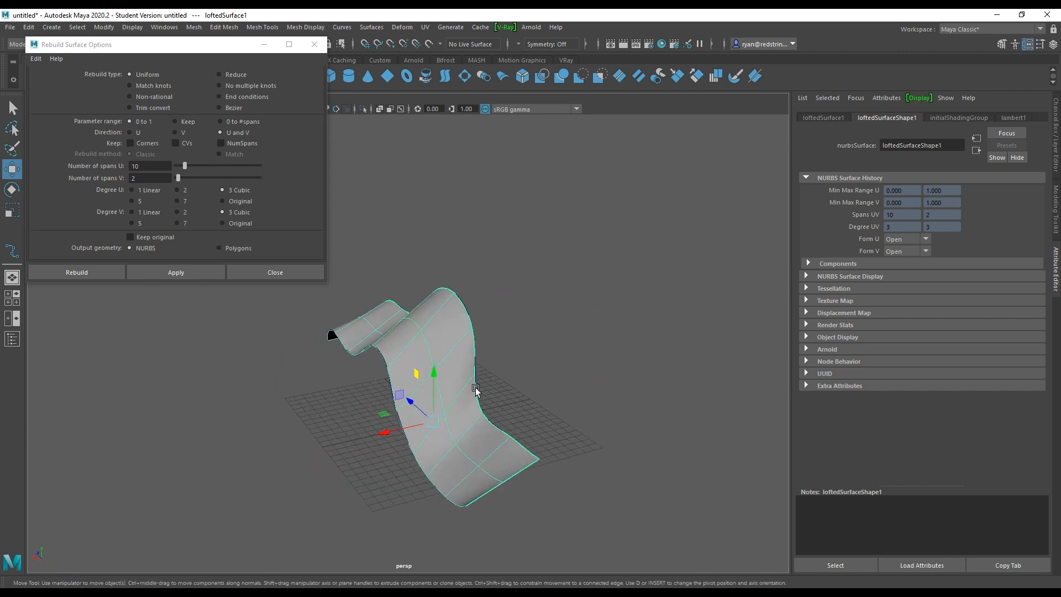
pyautogui.keyDown('alt'); pyautogui.moveTo(475, 389); pyautogui.dragTo(441, 391); pyautogui.keyUp('alt')
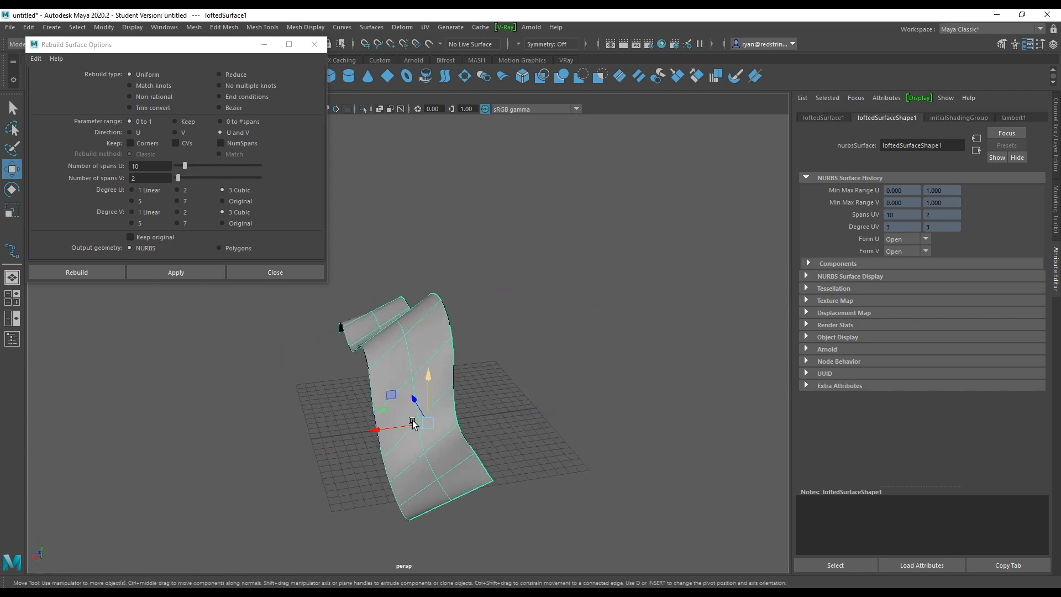
pyautogui.keyDown('alt'); pyautogui.moveTo(348, 322); pyautogui.dragTo(447, 334); pyautogui.keyUp('alt')
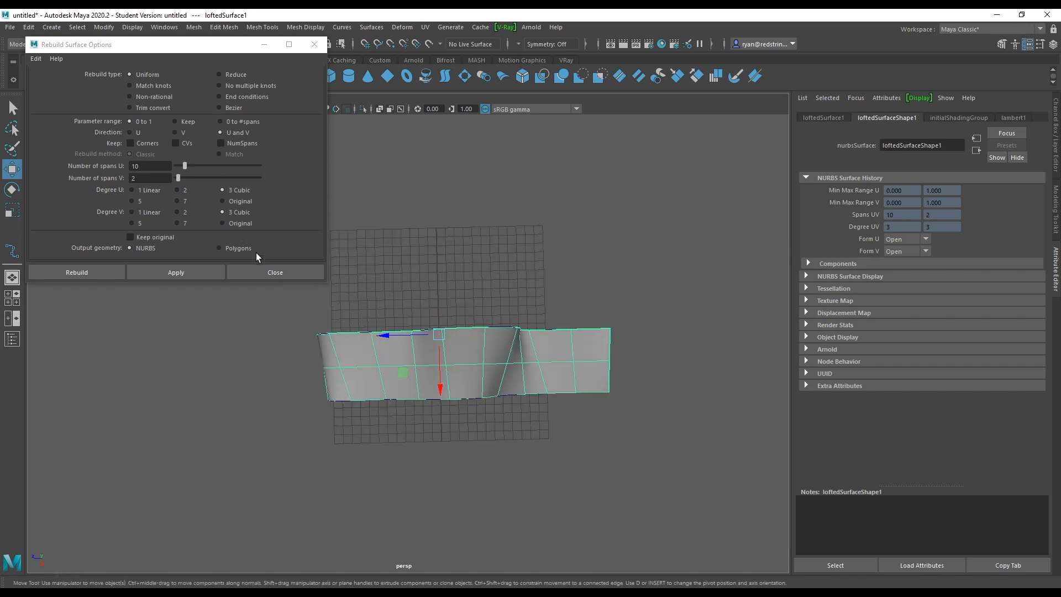
pyautogui.click(259, 269)
# Show the rebuilt surface's control vertices and try raising a middle vertex near the crest.
pyautogui.click(324, 253)
pyautogui.keyDown('alt'); pyautogui.moveTo(325, 253); pyautogui.dragTo(401, 264); pyautogui.keyUp('alt')
pyautogui.click(410, 326)
pyautogui.moveTo(430, 200); pyautogui.dragTo(394, 206, button='right')
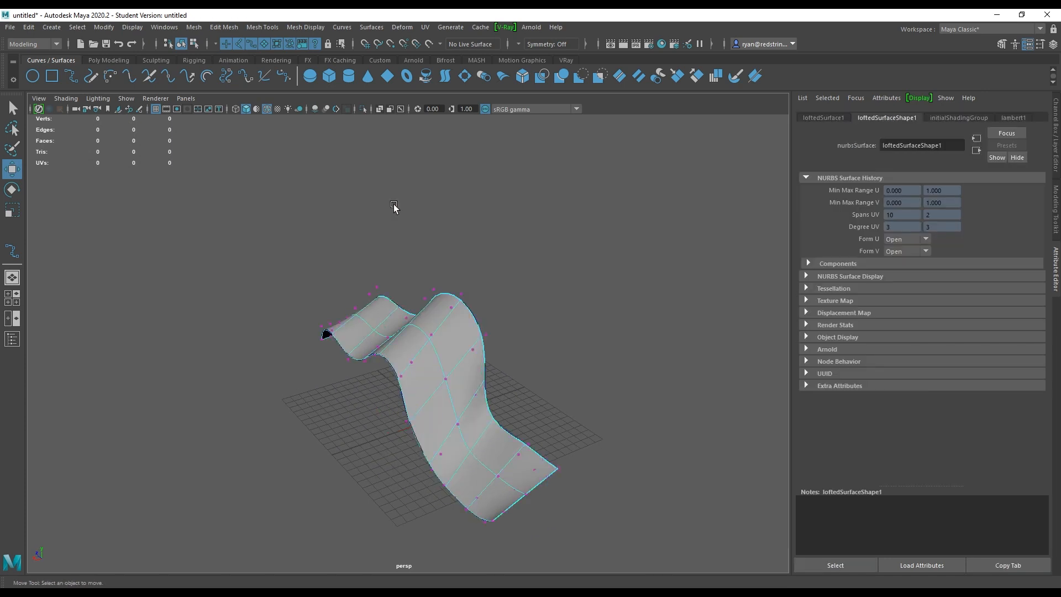
pyautogui.keyDown('alt'); pyautogui.moveTo(394, 207); pyautogui.dragTo(386, 306); pyautogui.keyUp('alt')
pyautogui.moveTo(375, 266); pyautogui.dragTo(377, 215)
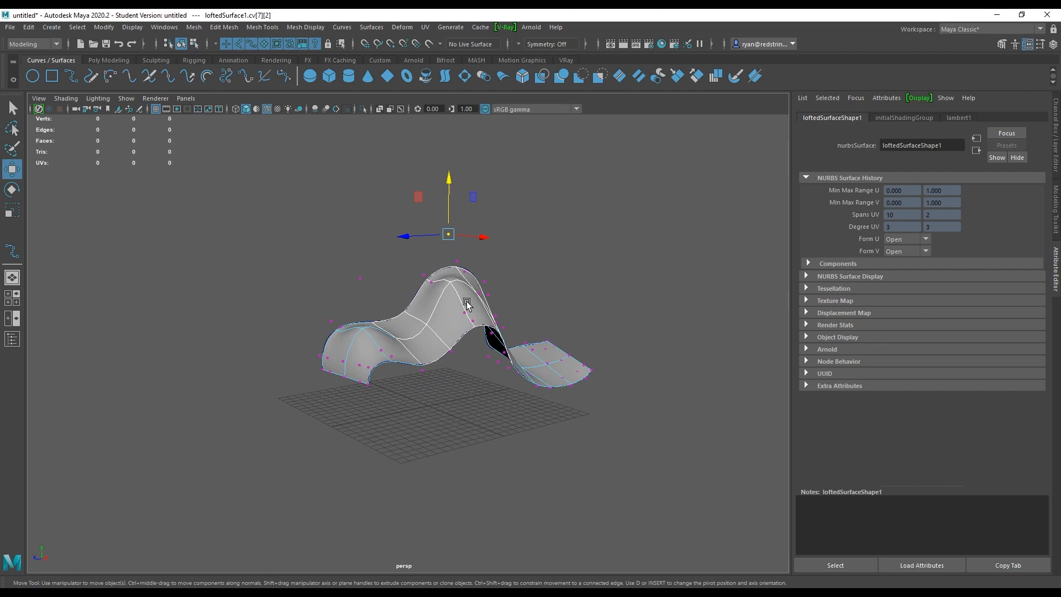
pyautogui.keyDown('alt'); pyautogui.moveTo(467, 304); pyautogui.dragTo(398, 327); pyautogui.keyUp('alt')
# Show the control vertices of the surface and raise a middle vertex at the crest to about 15.8 cm in Y.
pyautogui.click(496, 359)
pyautogui.click(397, 327)
pyautogui.moveTo(414, 267); pyautogui.dragTo(362, 268, button='right')
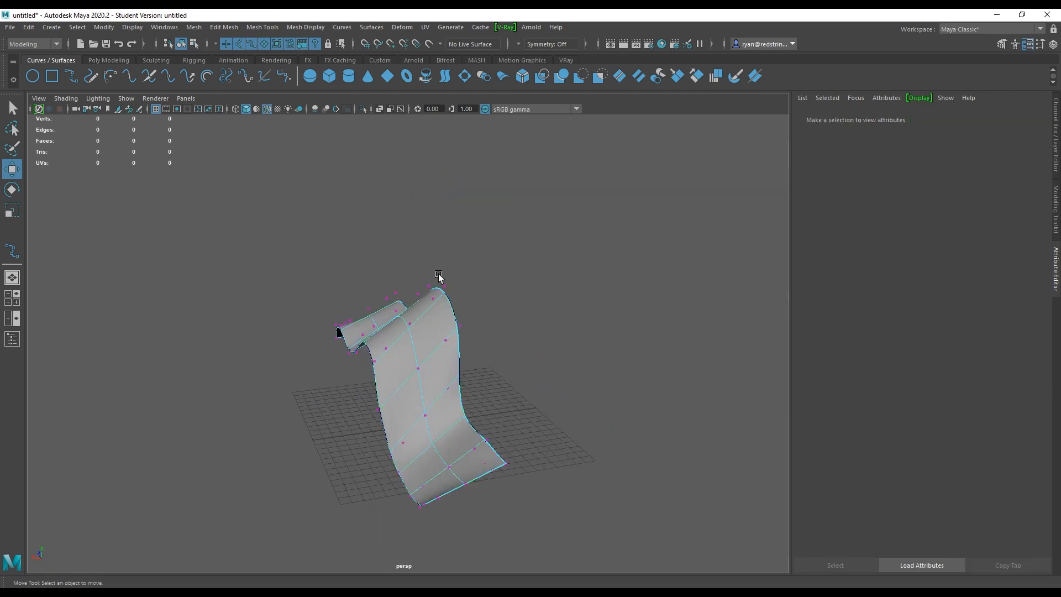
pyautogui.keyDown('alt'); pyautogui.moveTo(438, 280); pyautogui.dragTo(407, 210); pyautogui.keyUp('alt')
pyautogui.click(383, 318)
pyautogui.click(406, 291)
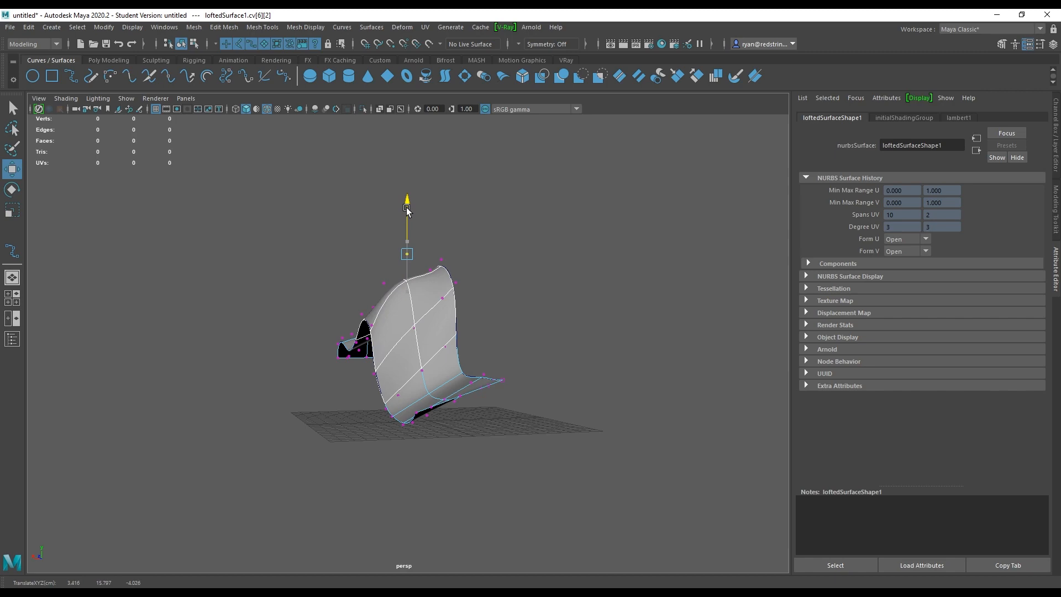
pyautogui.click(431, 269)
pyautogui.keyDown('alt'); pyautogui.moveTo(431, 271); pyautogui.dragTo(592, 306); pyautogui.keyUp('alt')
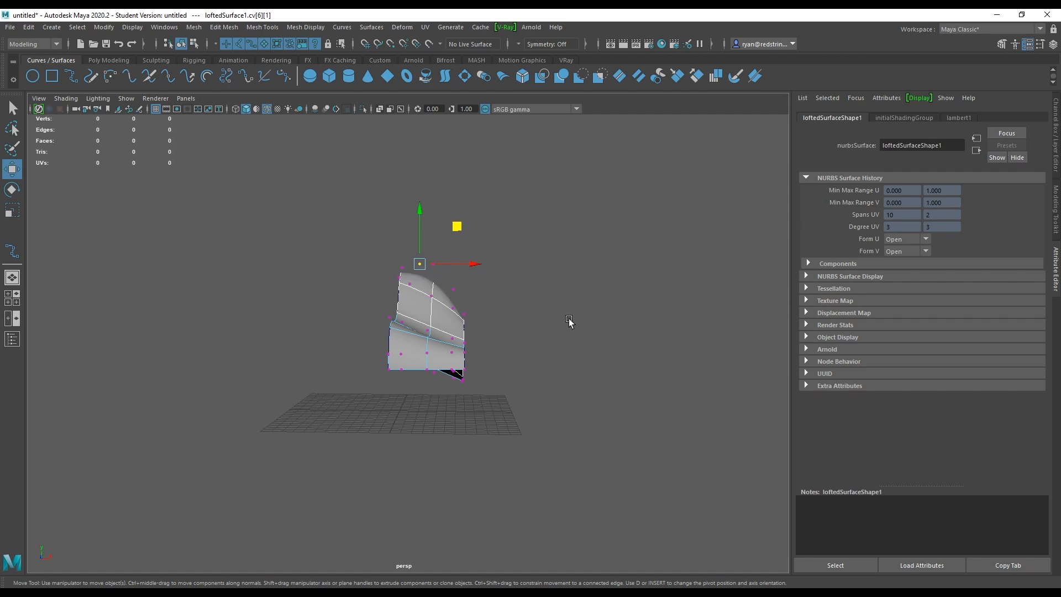
# Shift the two middle control vertices at the crest in the XY plane to give the surface a rounder, higher arch.
pyautogui.keyDown('alt'); pyautogui.moveTo(569, 322); pyautogui.dragTo(336, 306); pyautogui.keyUp('alt')
pyautogui.keyDown('alt'); pyautogui.moveTo(347, 367); pyautogui.dragTo(318, 347); pyautogui.keyUp('alt')
pyautogui.click(378, 320)
pyautogui.keyDown('alt'); pyautogui.moveTo(420, 317); pyautogui.dragTo(383, 314); pyautogui.keyUp('alt')
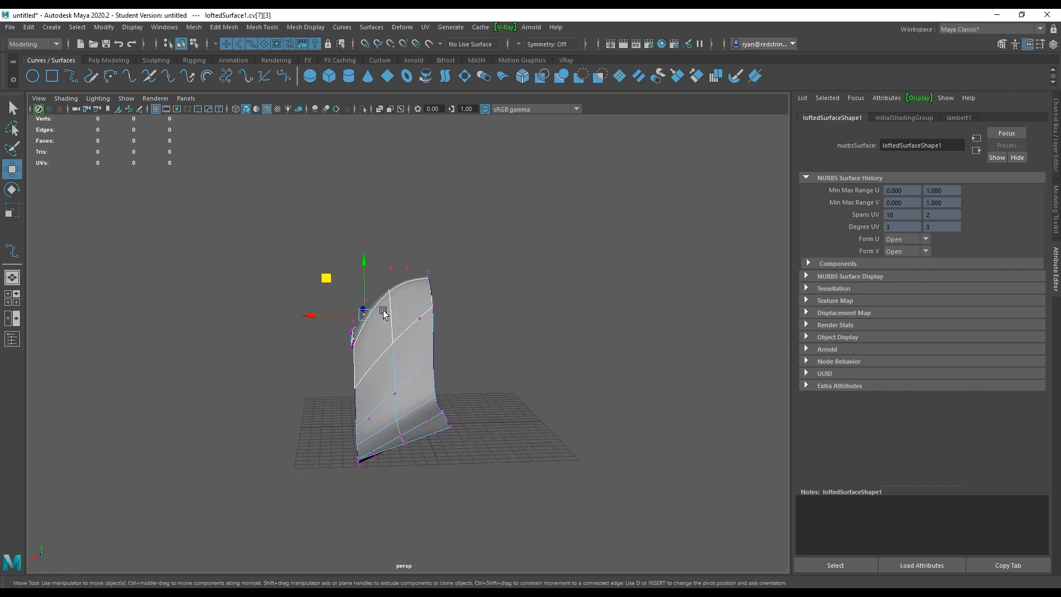
pyautogui.keyDown('alt'); pyautogui.moveTo(318, 272); pyautogui.dragTo(365, 336); pyautogui.keyUp('alt')
pyautogui.click(390, 267)
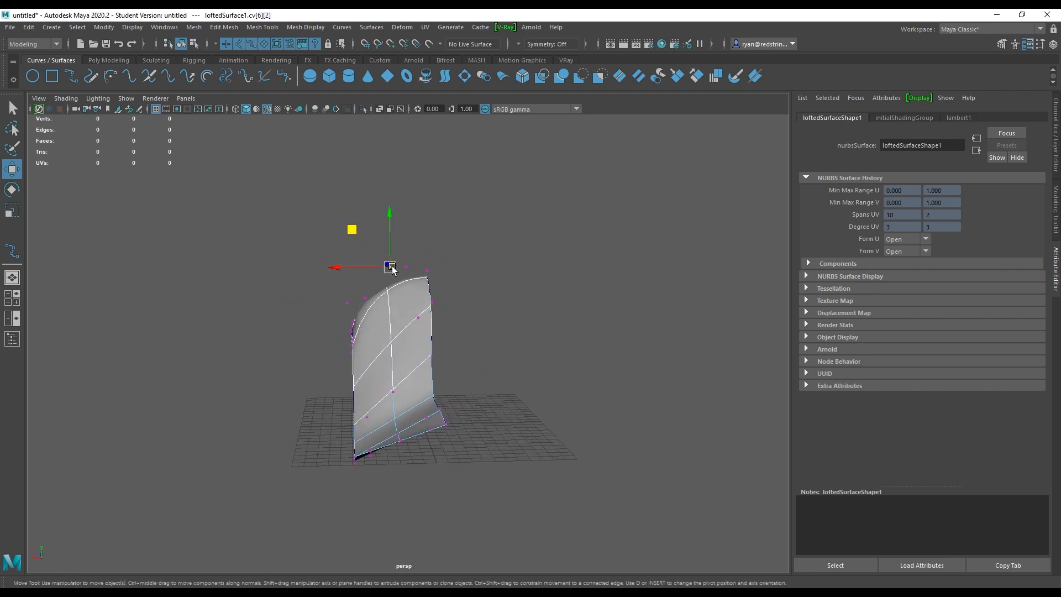
pyautogui.moveTo(352, 228); pyautogui.dragTo(370, 221)
pyautogui.click(405, 266)
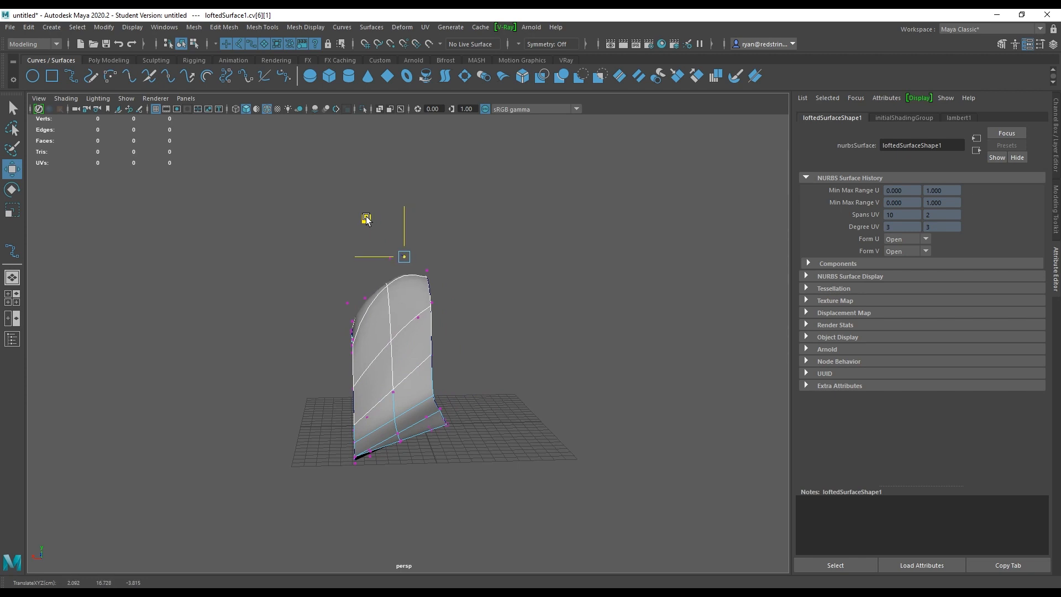
# Move a middle control vertex on the steep slope beside the crest along Z to about -8.9 cm.
pyautogui.keyDown('alt'); pyautogui.moveTo(426, 277); pyautogui.dragTo(326, 232); pyautogui.keyUp('alt')
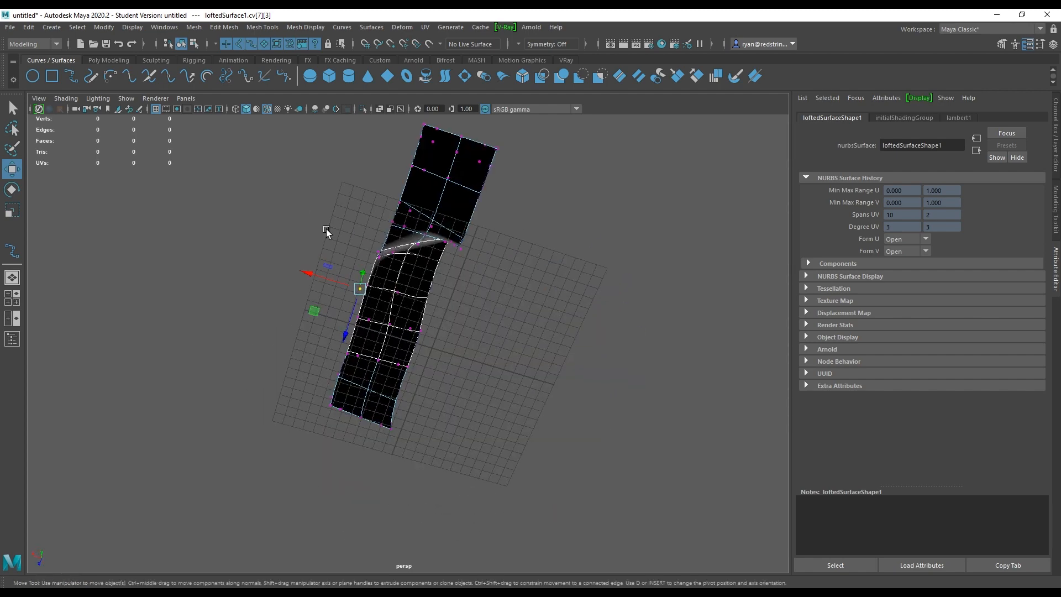
pyautogui.keyDown('alt'); pyautogui.moveTo(396, 290); pyautogui.dragTo(478, 360); pyautogui.keyUp('alt')
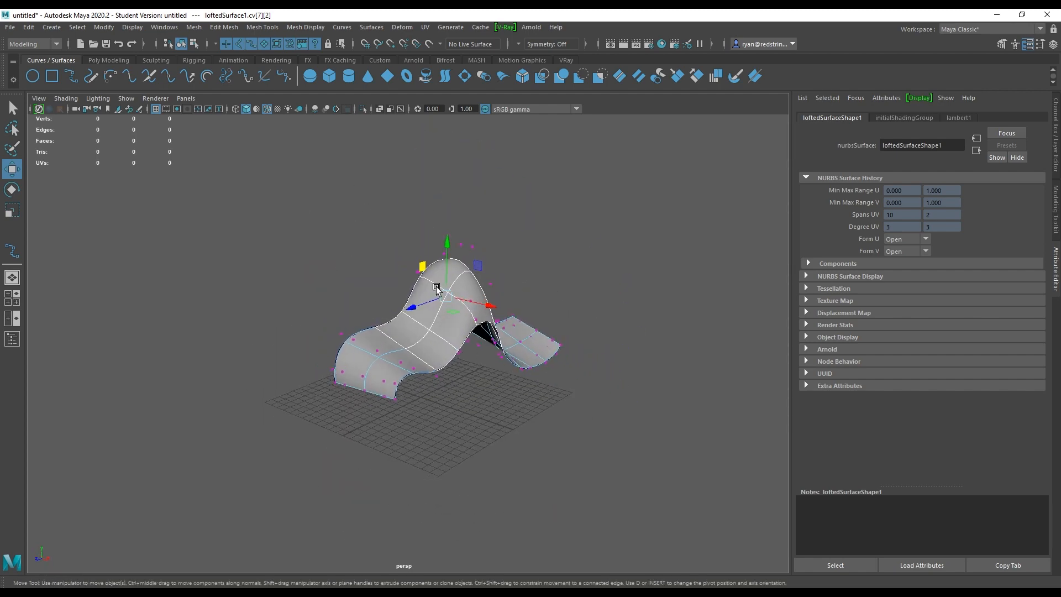
pyautogui.click(436, 290)
pyautogui.keyDown('alt'); pyautogui.moveTo(433, 310); pyautogui.dragTo(374, 312); pyautogui.keyUp('alt')
pyautogui.moveTo(402, 266); pyautogui.dragTo(520, 365)
pyautogui.moveTo(475, 306); pyautogui.dragTo(480, 303)
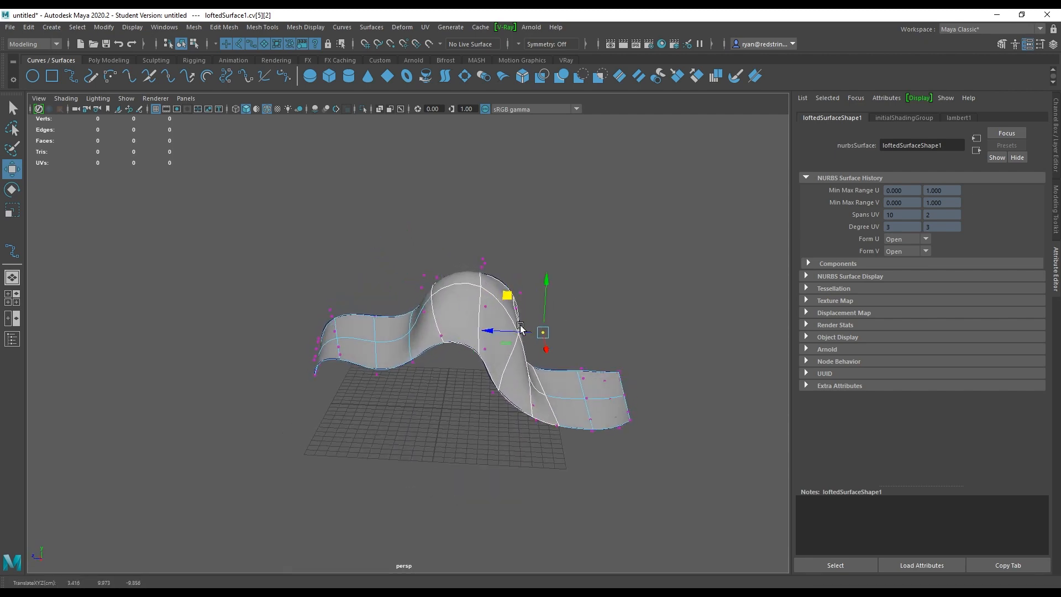
pyautogui.keyDown('alt'); pyautogui.moveTo(464, 367); pyautogui.dragTo(301, 379); pyautogui.keyUp('alt')
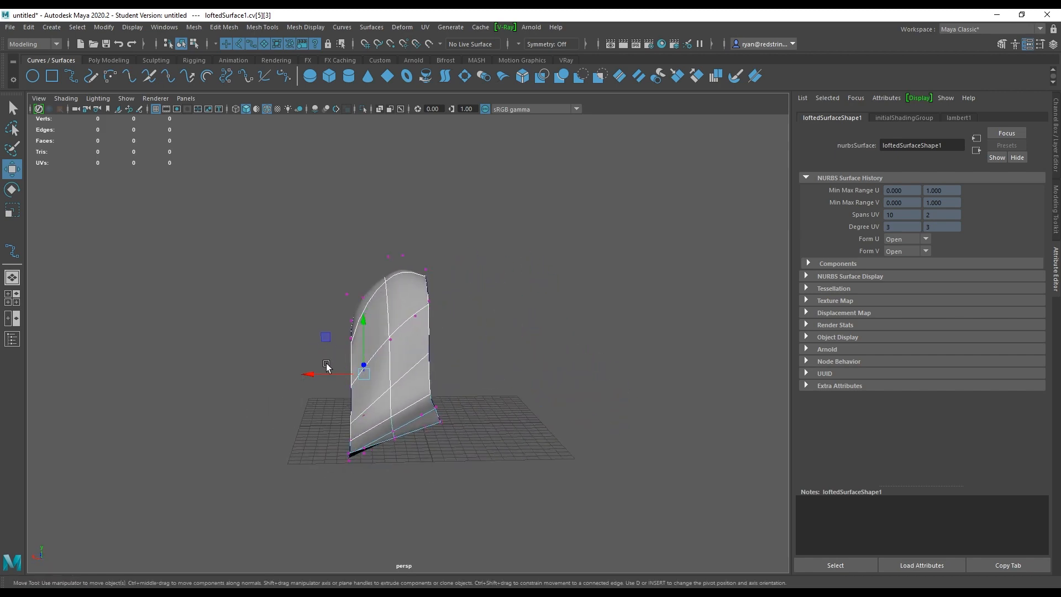
# Shift the control vertices on the steep slope beside the crest in the XY plane and return to object mode.
pyautogui.moveTo(326, 337); pyautogui.dragTo(297, 315)
pyautogui.keyDown('alt'); pyautogui.moveTo(295, 333); pyautogui.dragTo(484, 399); pyautogui.keyUp('alt')
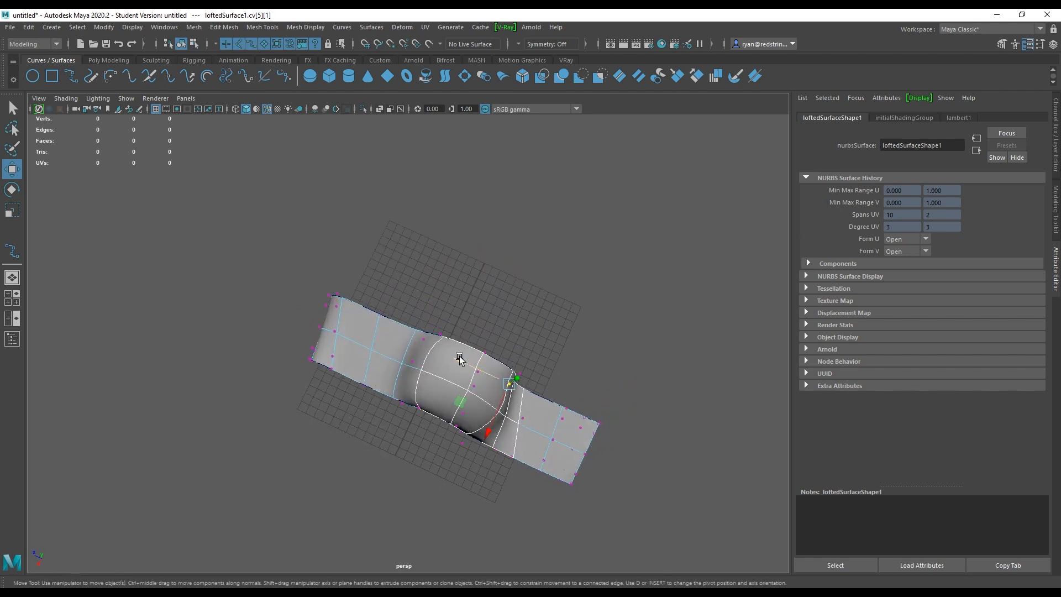
pyautogui.moveTo(459, 356); pyautogui.dragTo(467, 360)
pyautogui.moveTo(467, 361); pyautogui.dragTo(469, 313, button='right')
pyautogui.keyDown('alt'); pyautogui.moveTo(469, 313); pyautogui.dragTo(432, 311); pyautogui.keyUp('alt')
# Rebuild the sculpted surface with 11 spans in U and 3 spans in V, keeping cubic degree, and close the rebuild options.
pyautogui.click(433, 311)
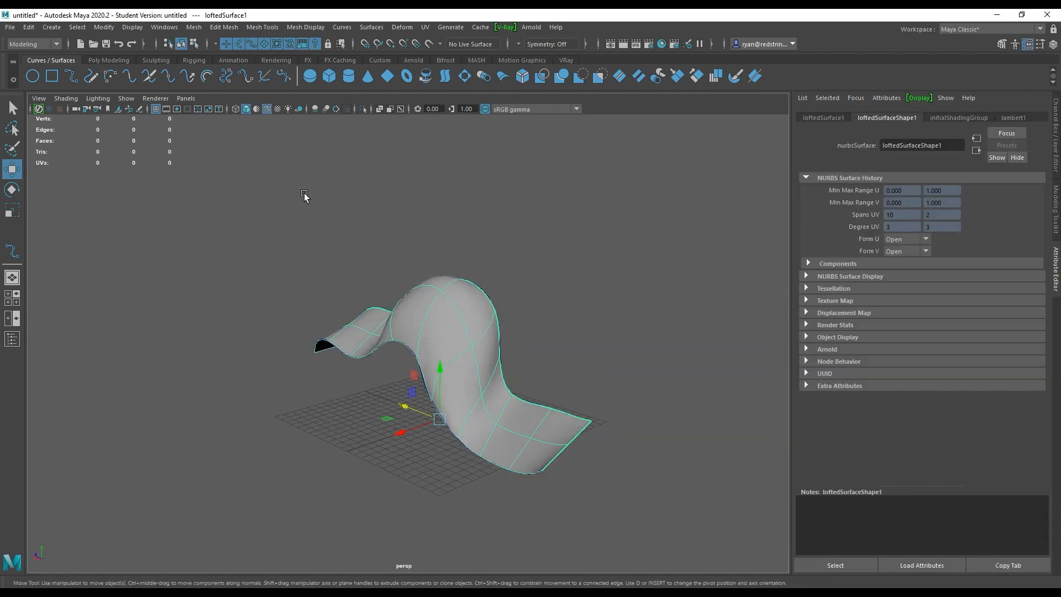
pyautogui.click(372, 27)
pyautogui.click(477, 411)
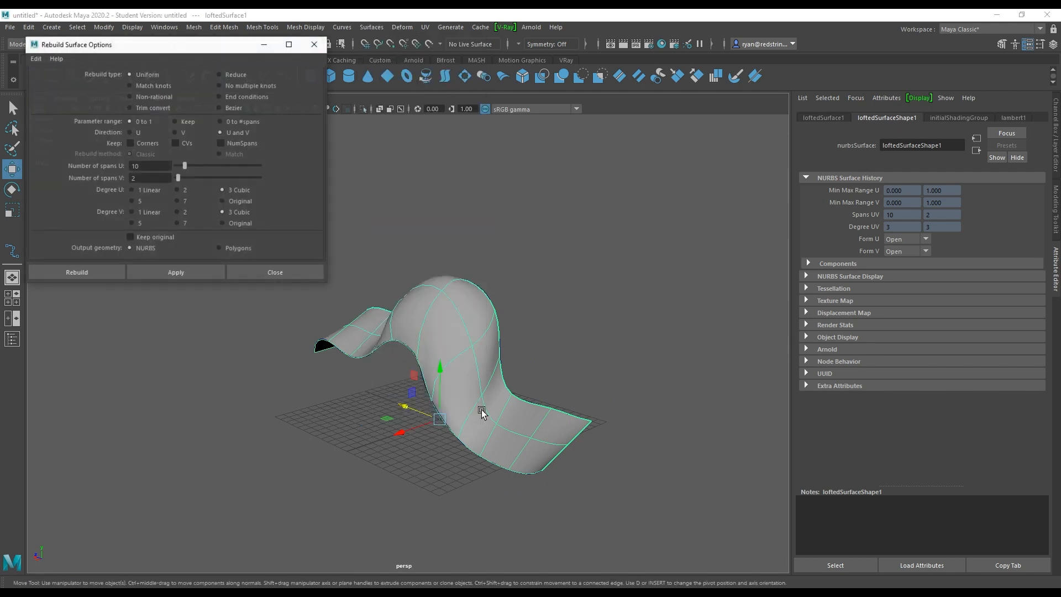
pyautogui.keyDown('alt'); pyautogui.moveTo(418, 218); pyautogui.dragTo(479, 335); pyautogui.keyUp('alt')
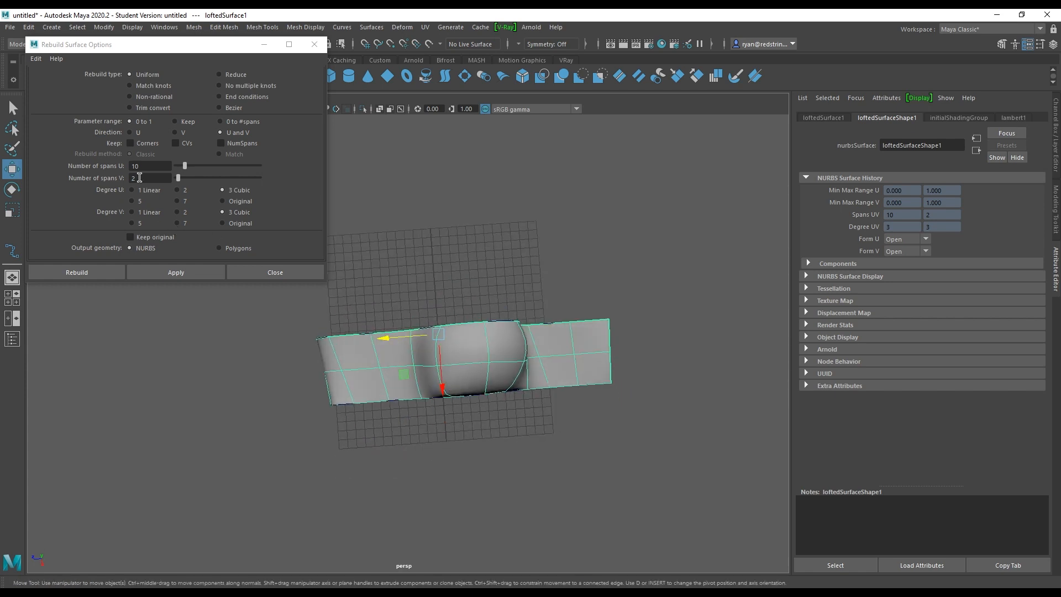
pyautogui.doubleClick(147, 166)
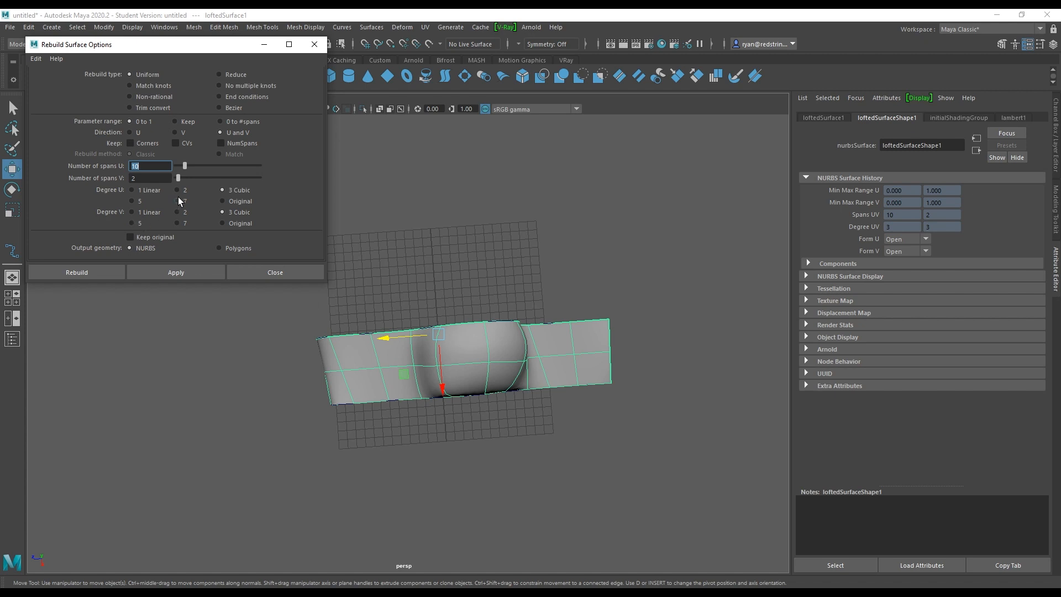
pyautogui.click(160, 178)
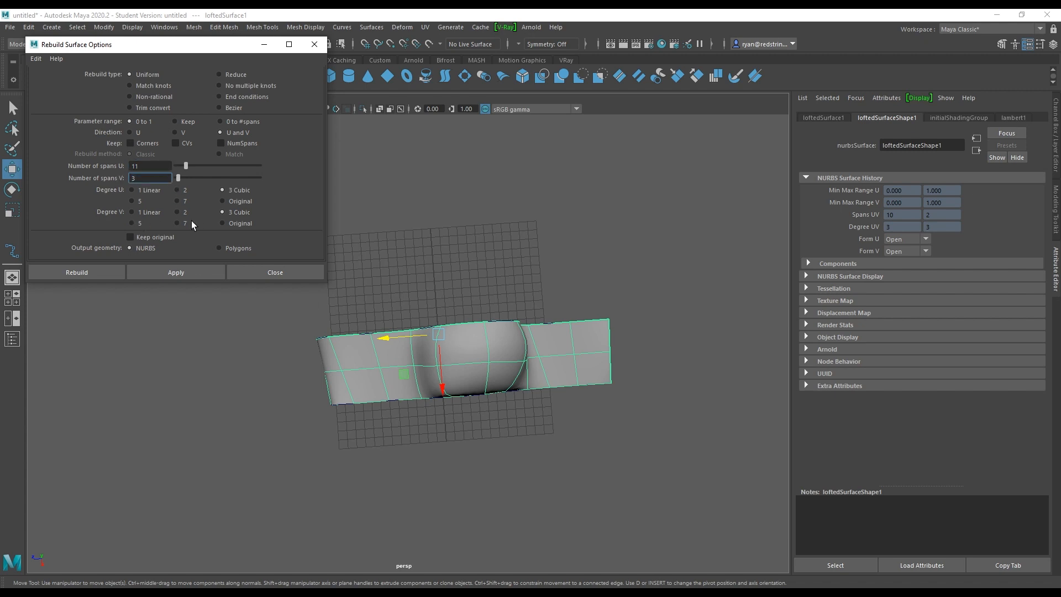
pyautogui.click(194, 273)
pyautogui.click(392, 219)
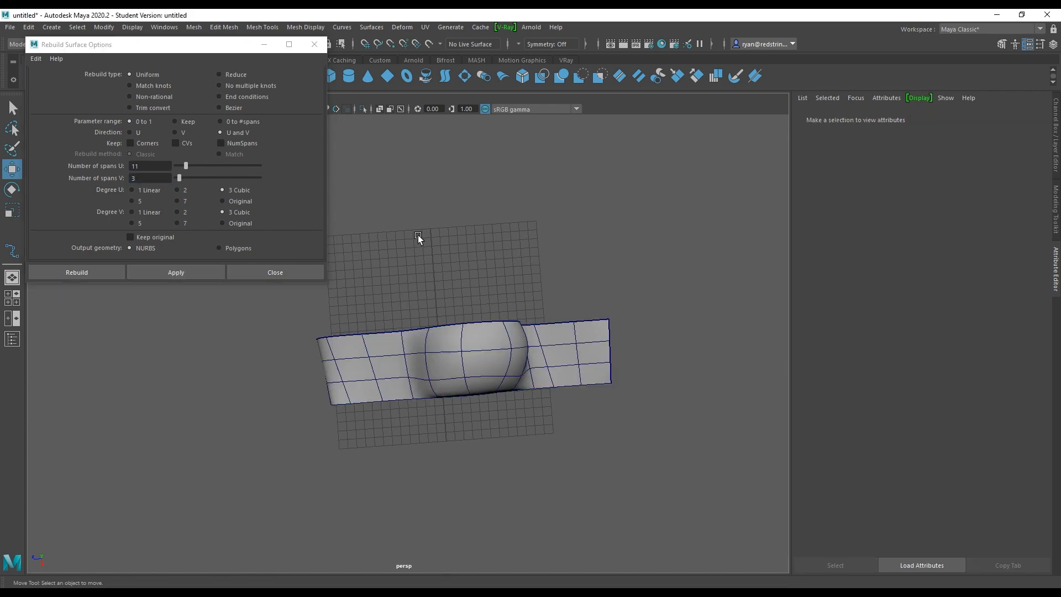
pyautogui.keyDown('alt'); pyautogui.moveTo(393, 219); pyautogui.dragTo(480, 284); pyautogui.keyUp('alt')
pyautogui.click(275, 273)
# Duplicate the rebuilt surface in place and display its transform channels.
pyautogui.keyDown('alt'); pyautogui.moveTo(276, 273); pyautogui.dragTo(384, 324); pyautogui.keyUp('alt')
pyautogui.click(512, 281)
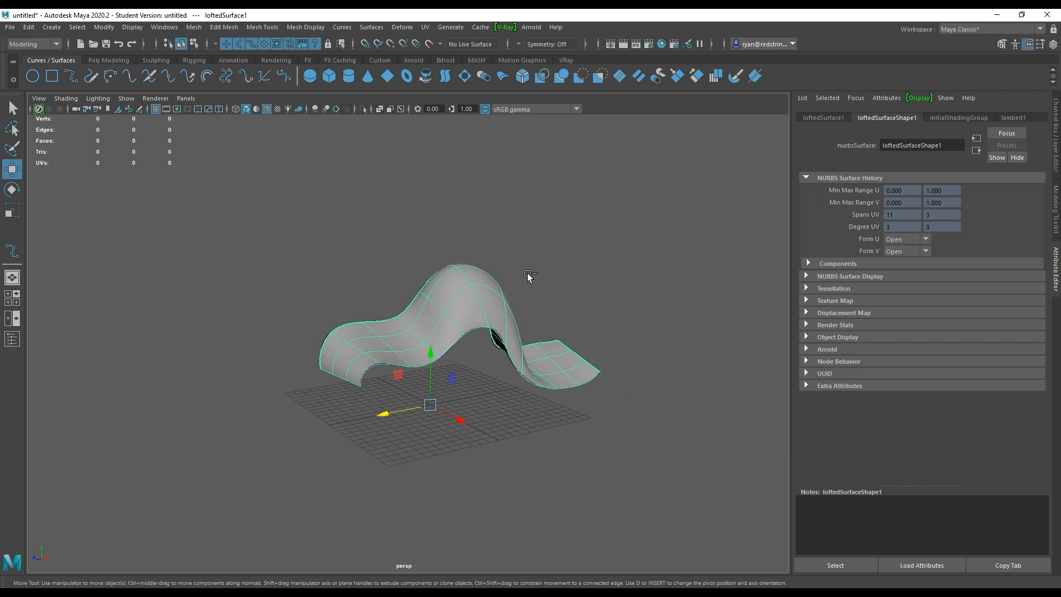
pyautogui.click(765, 189)
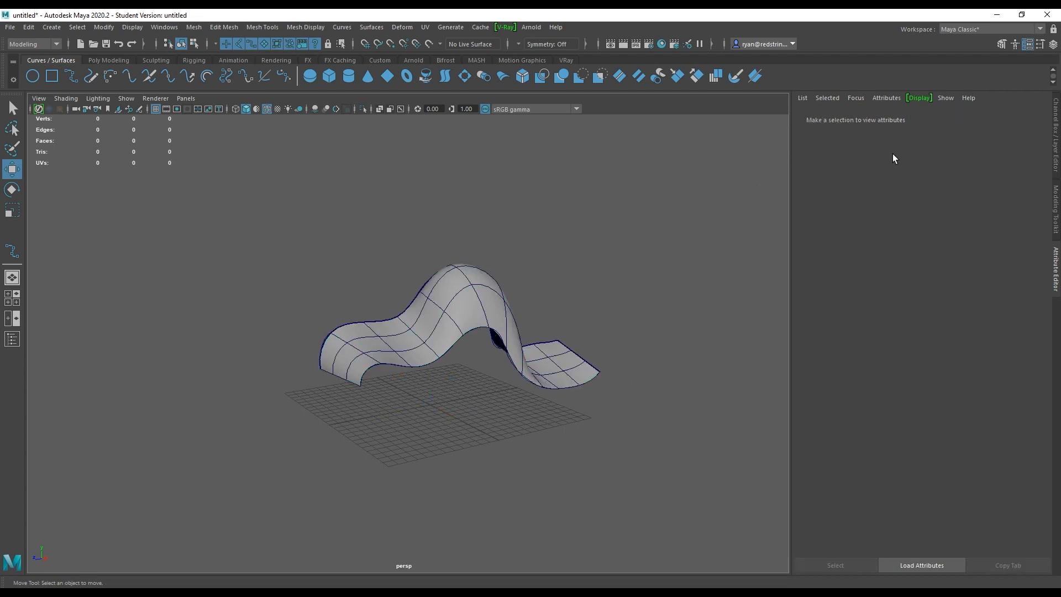
pyautogui.click(456, 288)
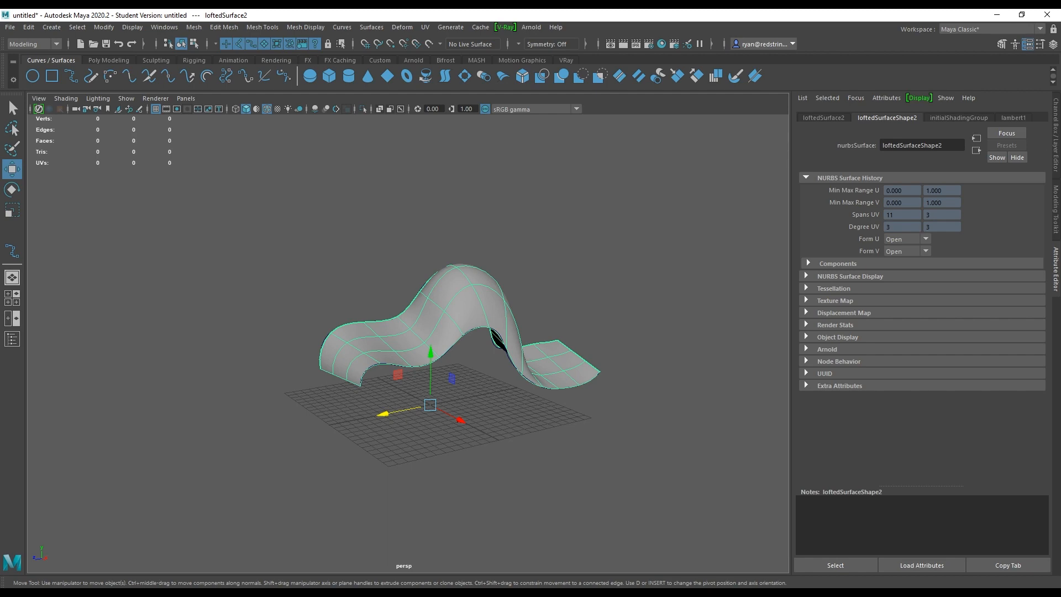
pyautogui.click(1057, 147)
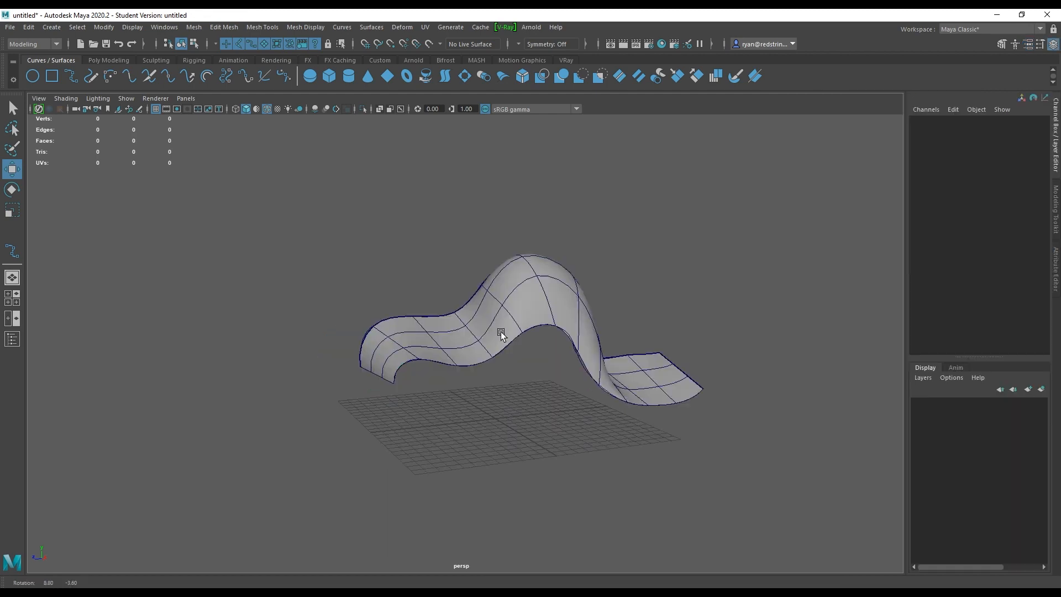
# Single out the original rebuilt curve along the surface's near edge and clear the selection.
pyautogui.keyDown('alt'); pyautogui.moveTo(501, 332); pyautogui.dragTo(547, 334, button='right'); pyautogui.keyUp('alt')
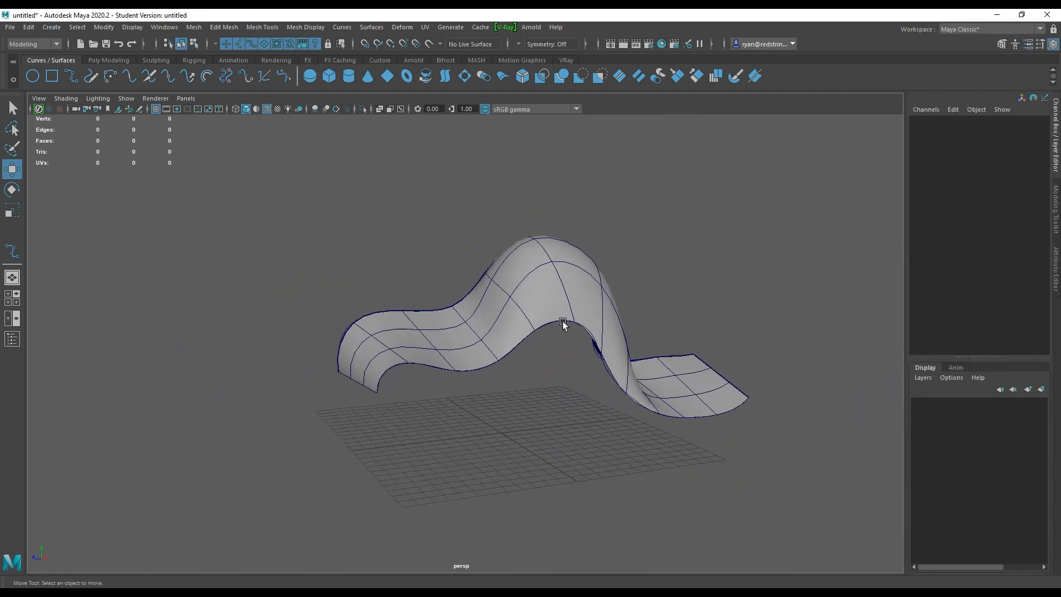
pyautogui.click(562, 322)
pyautogui.moveTo(563, 345)
pyautogui.keyDown('alt'); pyautogui.mouseDown()
pyautogui.moveTo(615, 372)
pyautogui.moveTo(671, 363)
pyautogui.moveTo(540, 360)
pyautogui.moveTo(537, 351)
pyautogui.moveTo(575, 350)
pyautogui.mouseUp(); pyautogui.keyUp('alt')
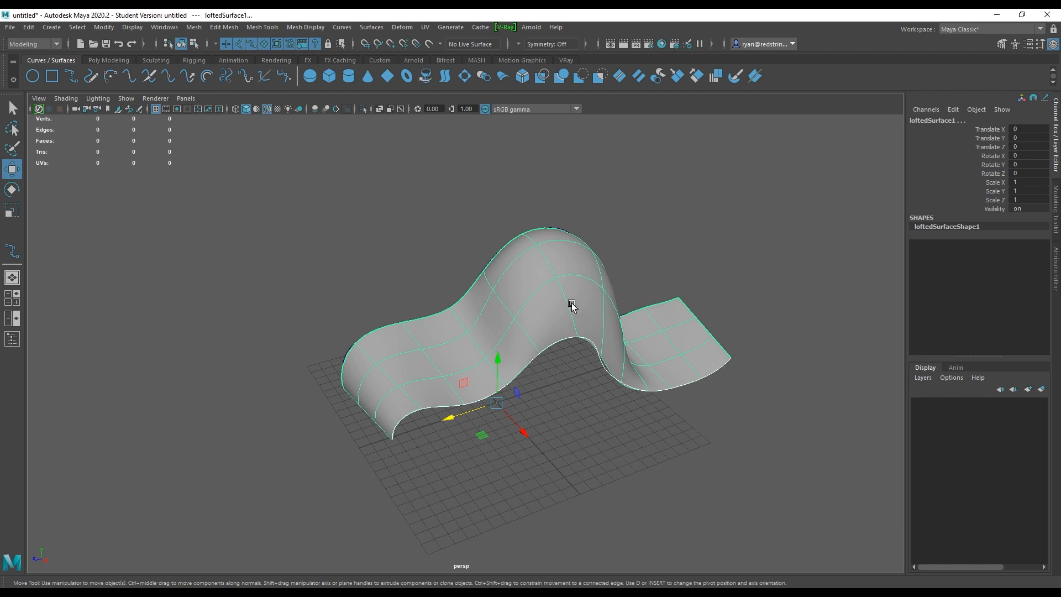
pyautogui.click(578, 367)
pyautogui.click(587, 340)
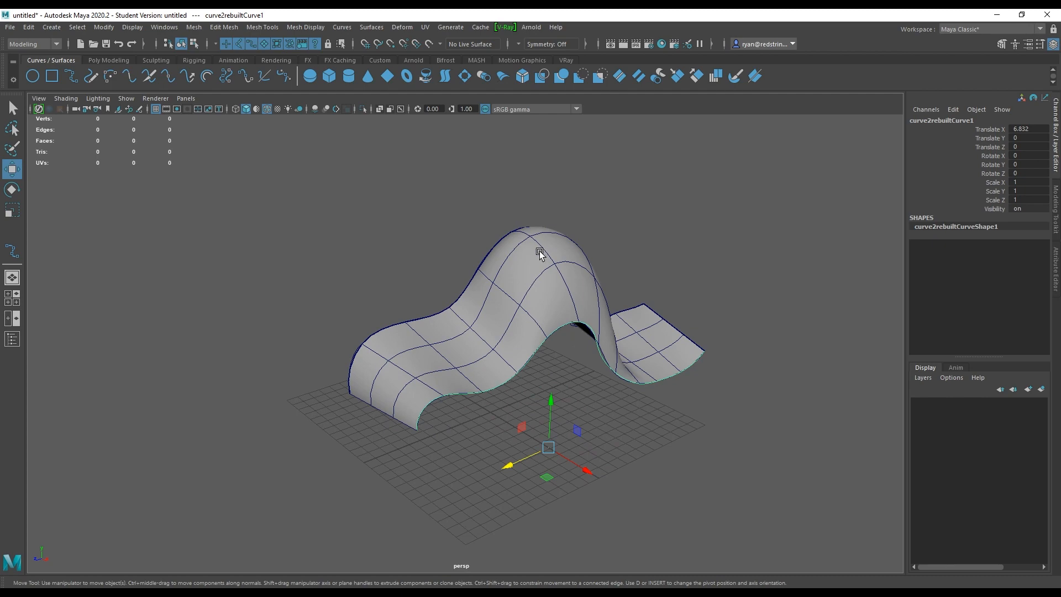
pyautogui.click(584, 363)
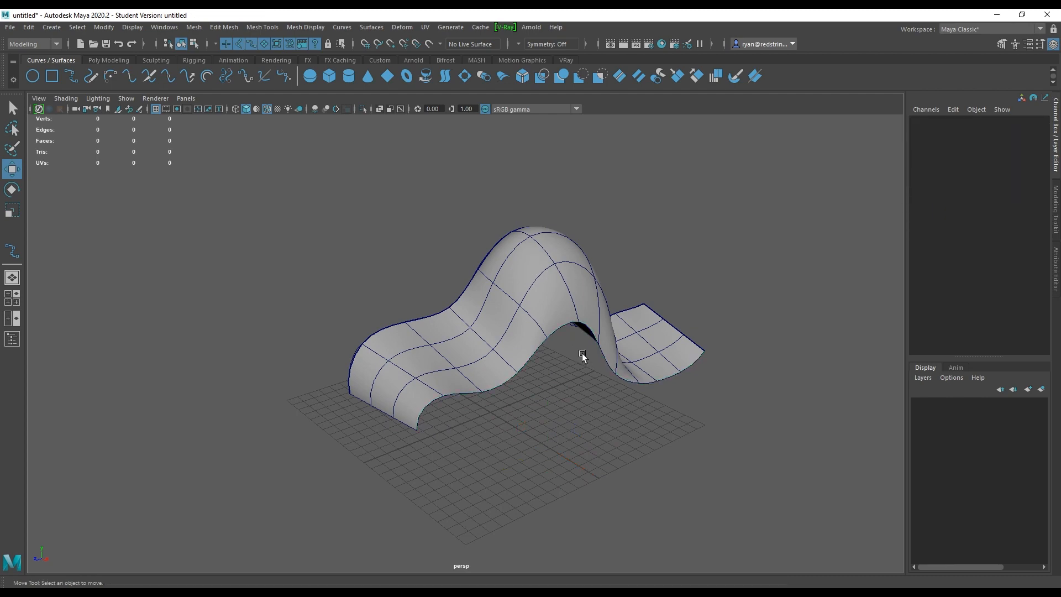
# Select the isoparm on the surface's near edge and extract it as a curve with Duplicate Surface Curves.
pyautogui.scroll(5, 672, 422)
pyautogui.moveTo(591, 311); pyautogui.dragTo(589, 281, button='right')
pyautogui.click(615, 358)
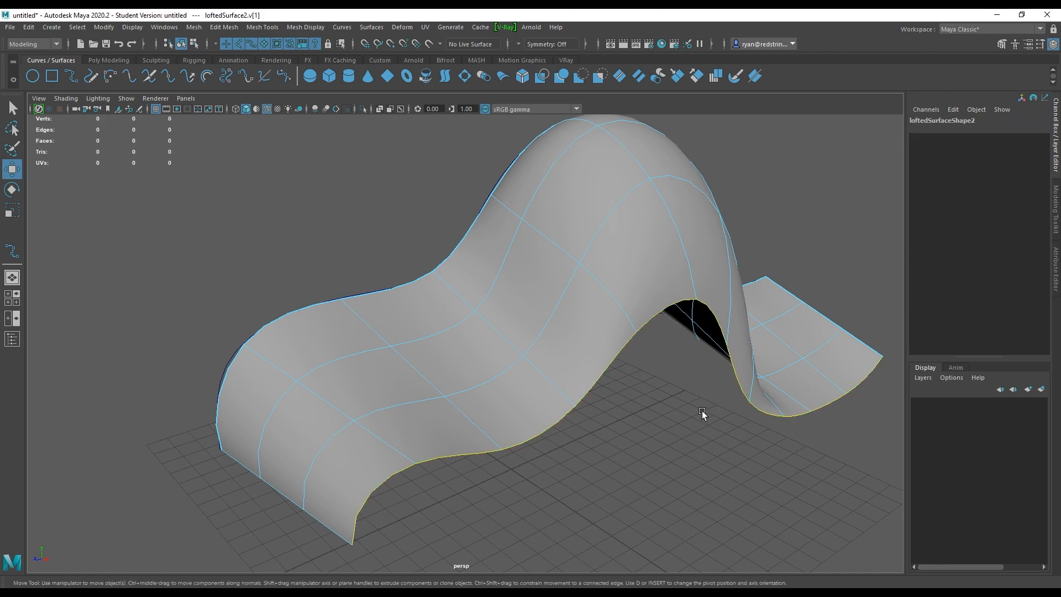
pyautogui.keyDown('alt'); pyautogui.moveTo(702, 410); pyautogui.dragTo(592, 361, button='right'); pyautogui.keyUp('alt')
pyautogui.keyDown('alt'); pyautogui.moveTo(591, 363); pyautogui.dragTo(478, 365); pyautogui.keyUp('alt')
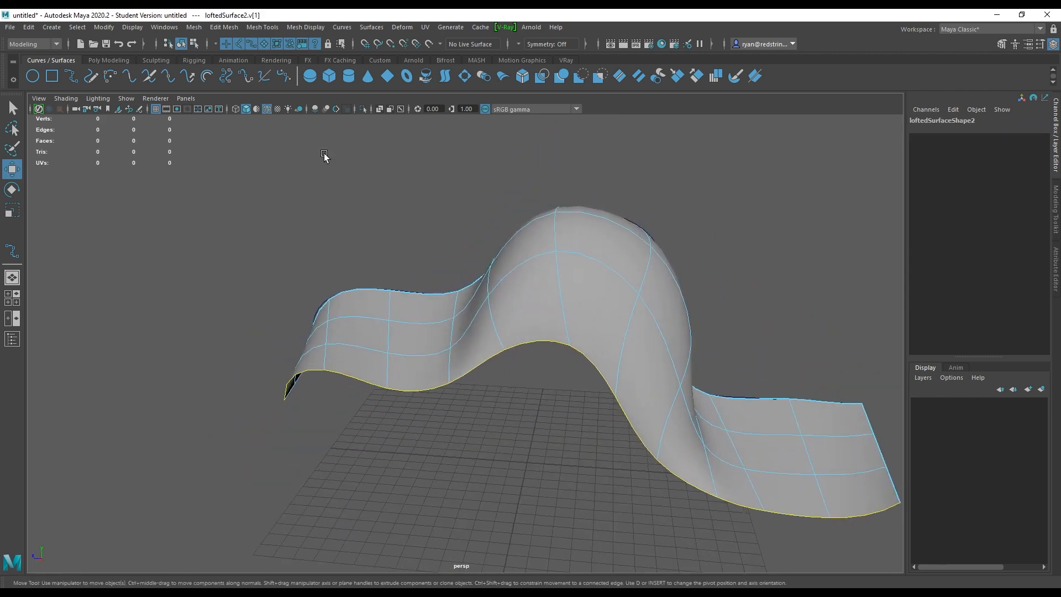
pyautogui.click(341, 27)
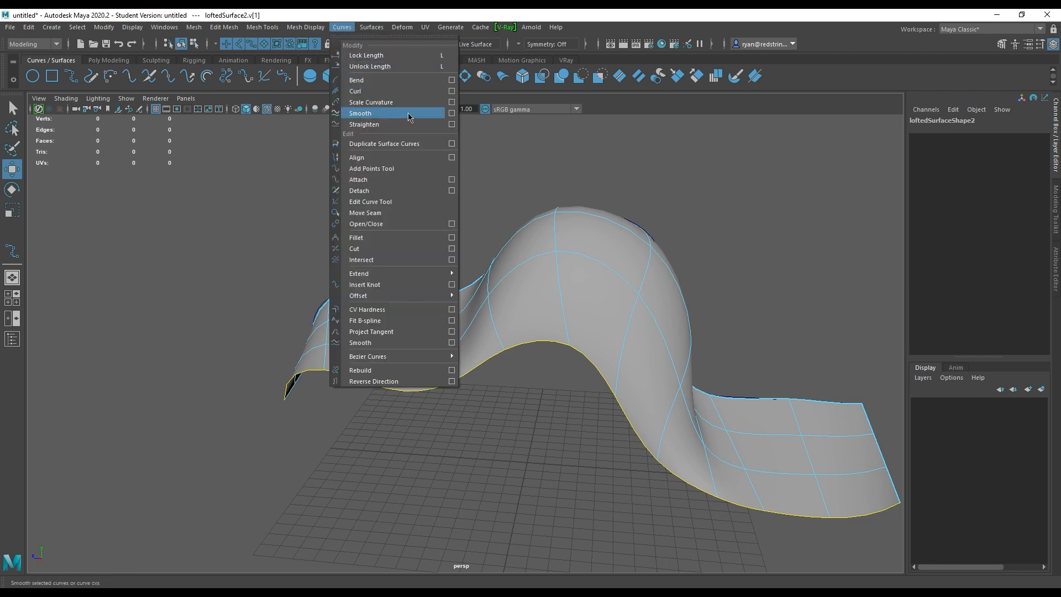
pyautogui.click(406, 146)
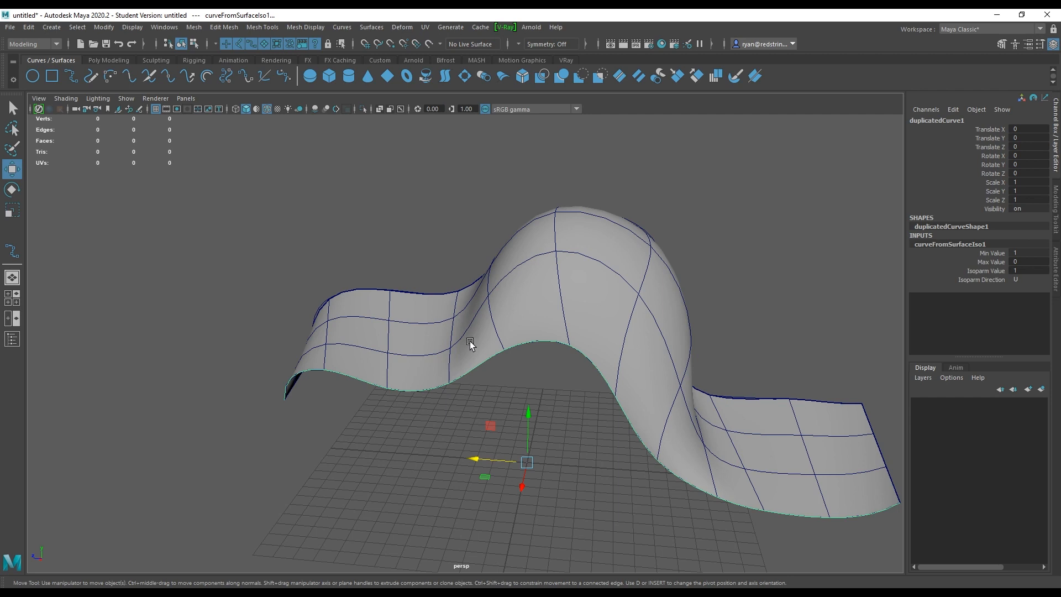
pyautogui.keyDown('alt'); pyautogui.moveTo(470, 343); pyautogui.dragTo(524, 282); pyautogui.keyUp('alt')
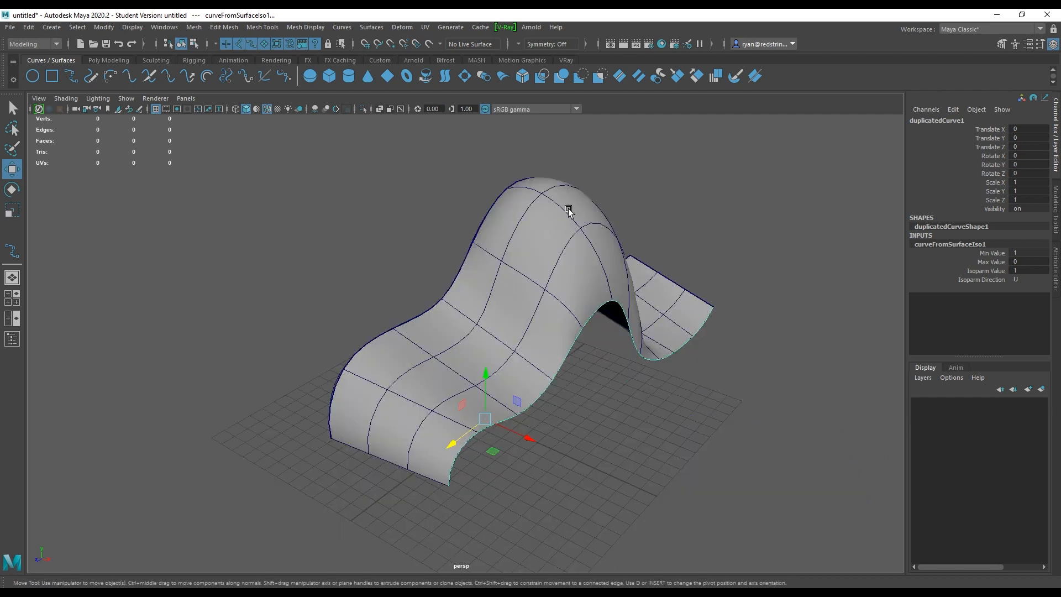
# Try moving the extracted edge curve about 2.9 cm along X, away from the surface, and undo the move.
pyautogui.click(617, 381)
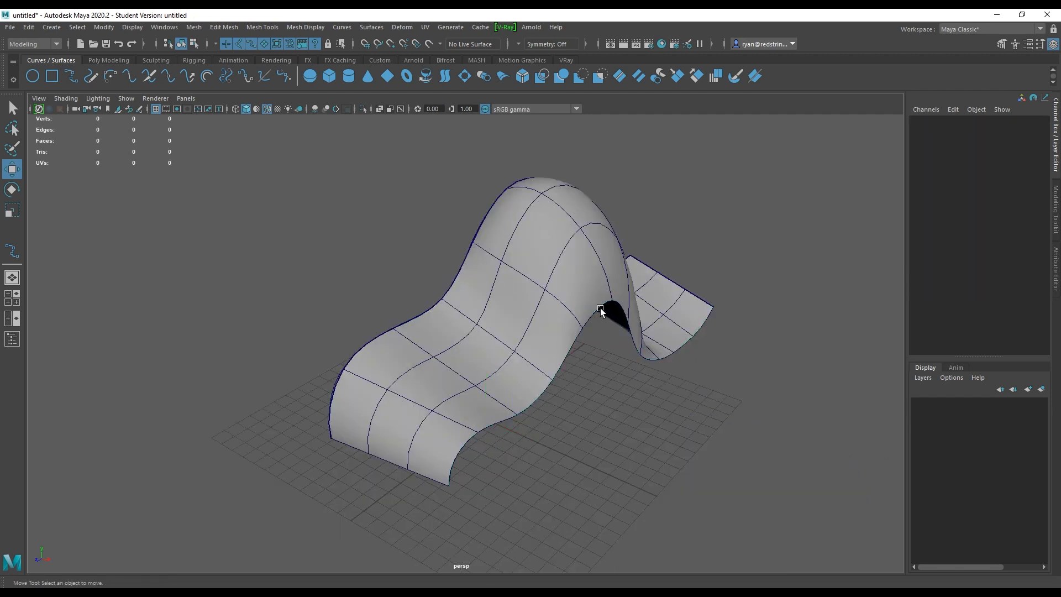
pyautogui.click(601, 311)
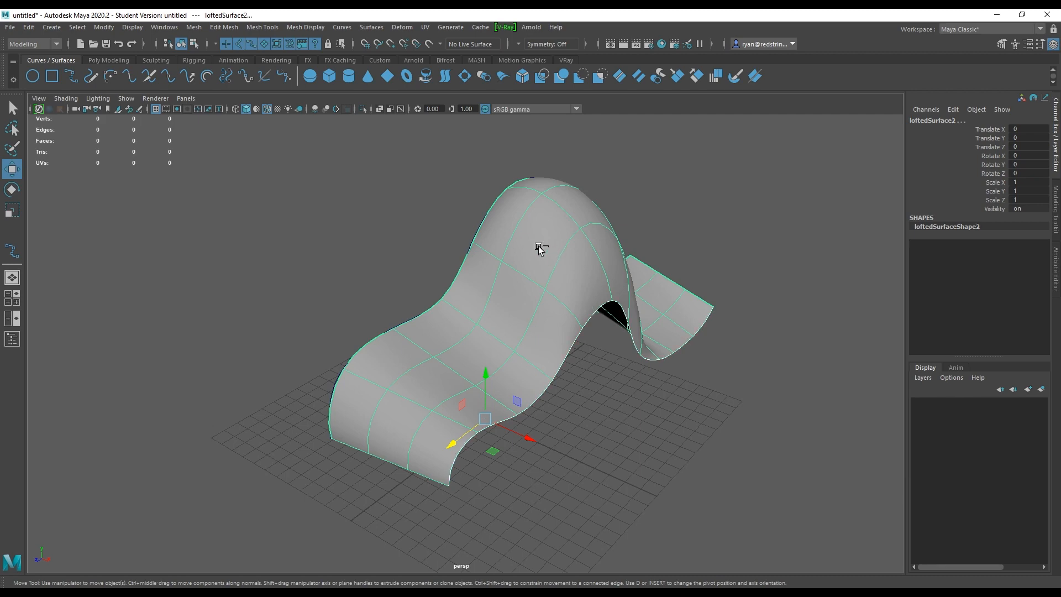
pyautogui.hotkey('ctrl', 'z')
pyautogui.hotkey('ctrl', 'z')
pyautogui.moveTo(619, 358)
pyautogui.keyDown('alt'); pyautogui.mouseDown()
pyautogui.moveTo(610, 354)
pyautogui.moveTo(571, 436)
pyautogui.moveTo(548, 436)
pyautogui.moveTo(574, 453)
pyautogui.moveTo(608, 439)
pyautogui.moveTo(479, 440)
pyautogui.moveTo(669, 430)
pyautogui.mouseUp(); pyautogui.keyUp('alt')
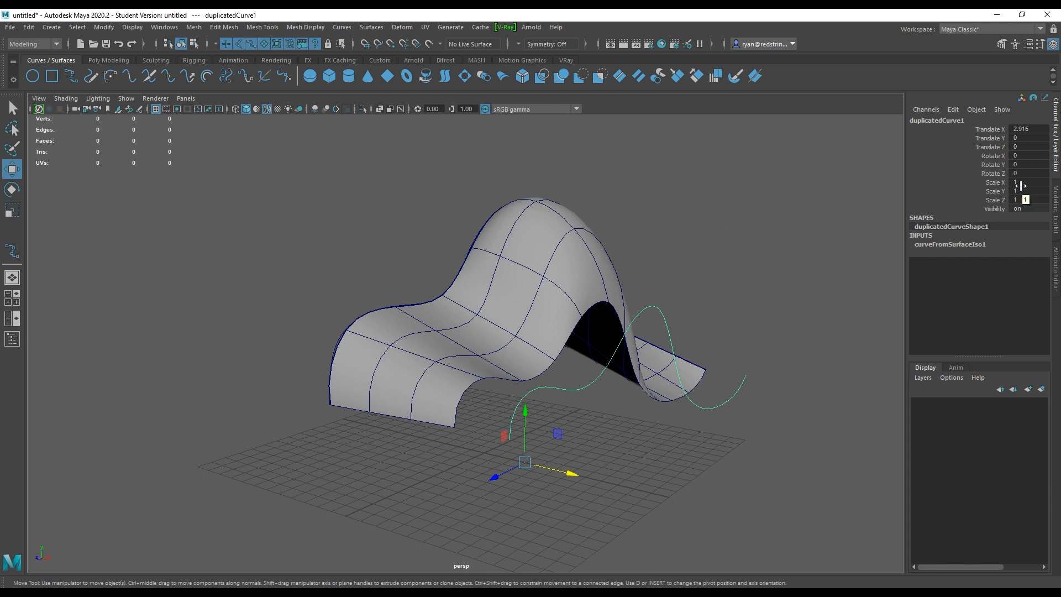
pyautogui.hotkey('ctrl', 'z')
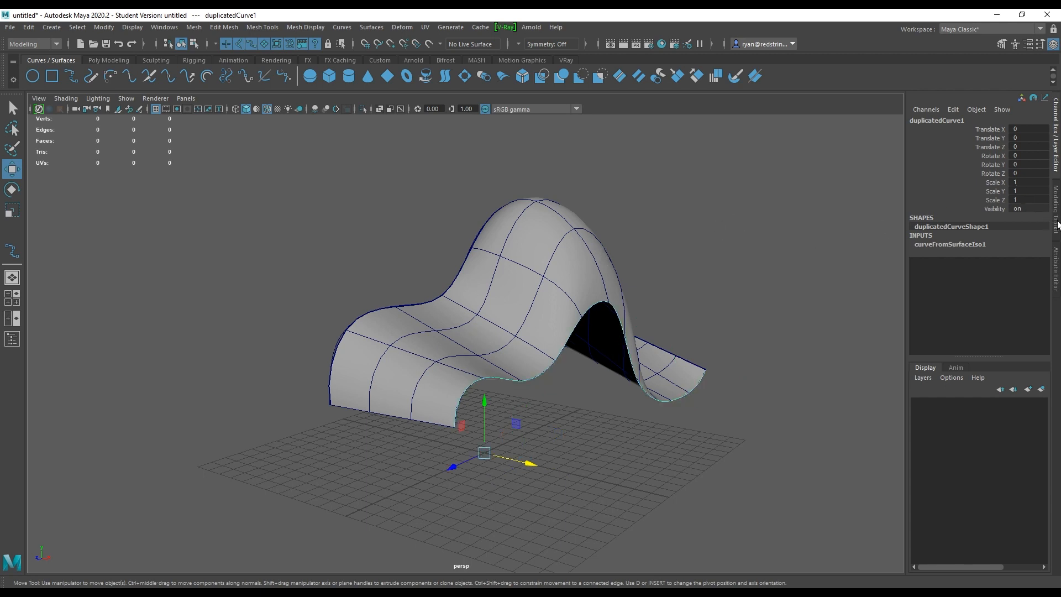
# Check the extracted curve's attributes, duplicate the curve, and move the copy about 5.6 cm along X away from the edge.
pyautogui.click(1057, 266)
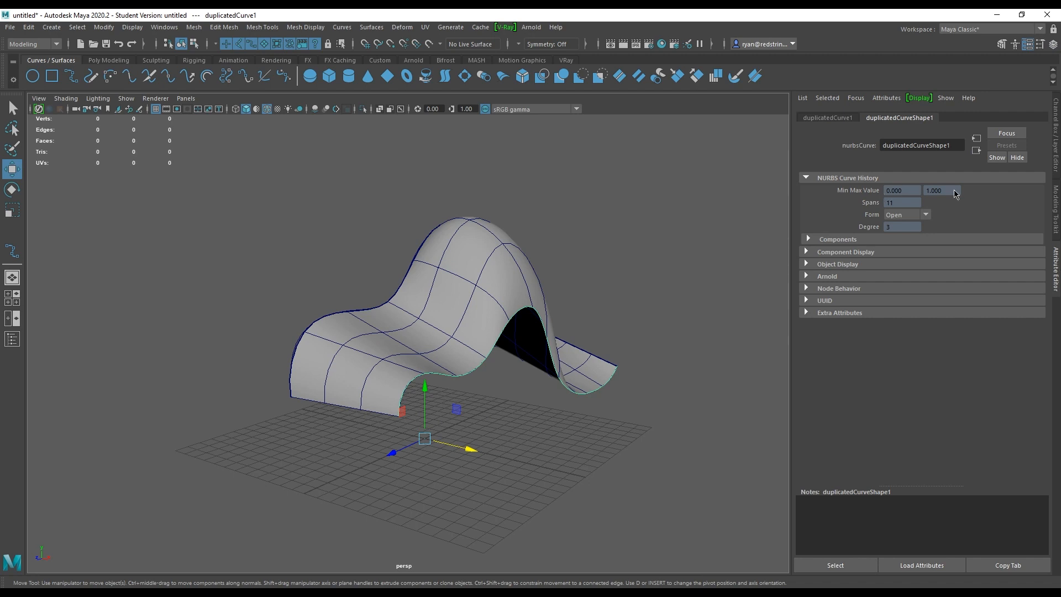
pyautogui.click(497, 353)
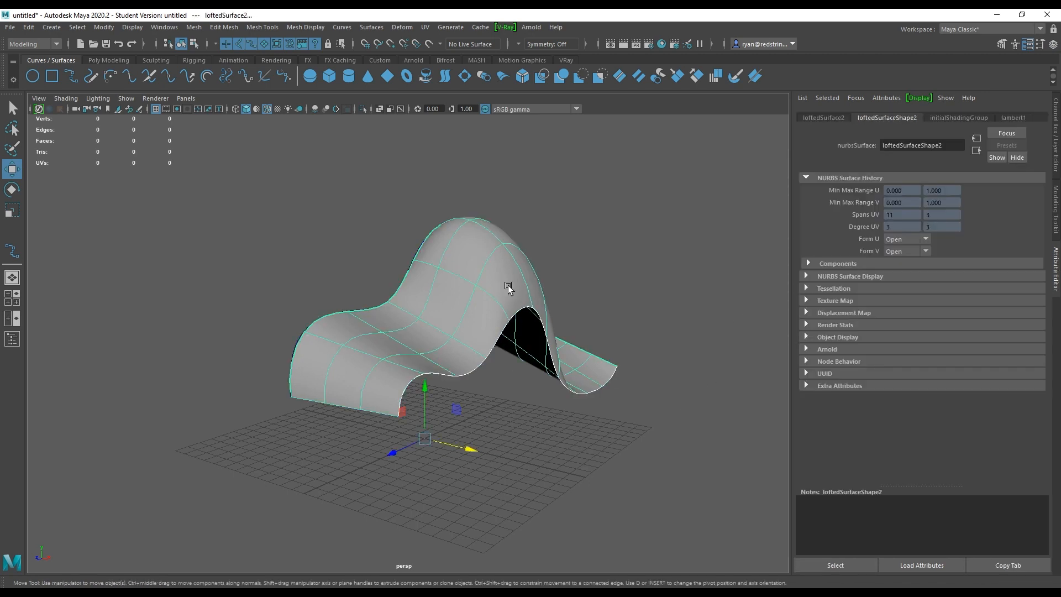
pyautogui.click(496, 281)
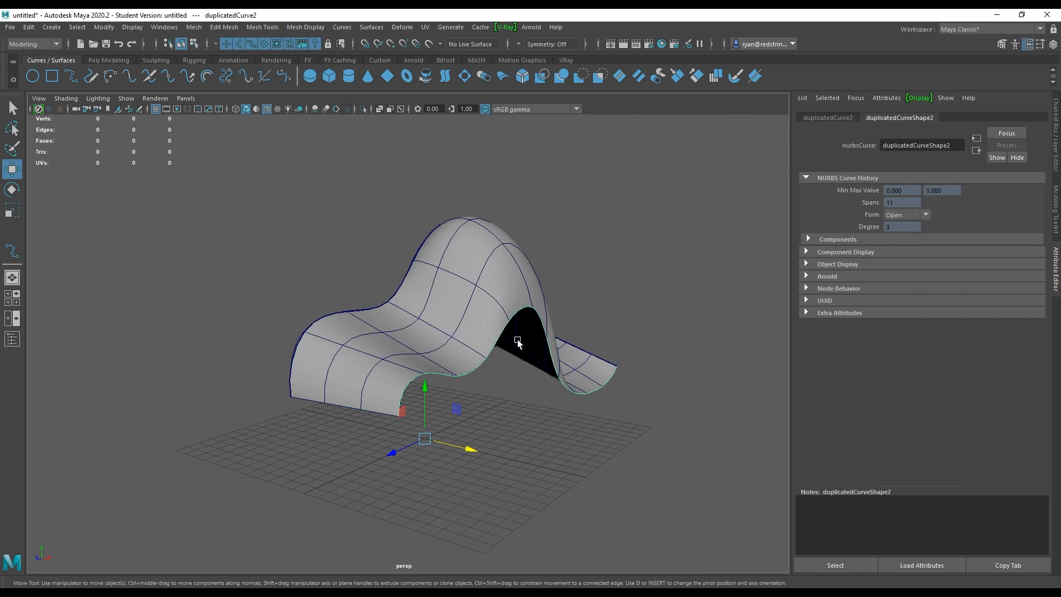
pyautogui.moveTo(482, 449); pyautogui.dragTo(551, 467)
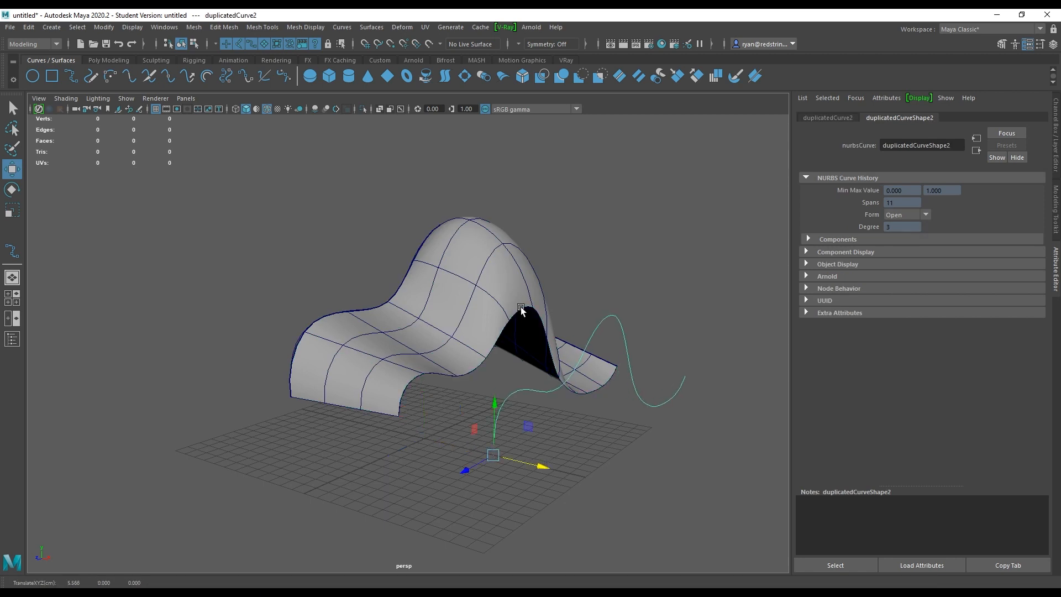
# Loft a new surface between the extracted edge curve and its offset copy.
pyautogui.click(529, 329)
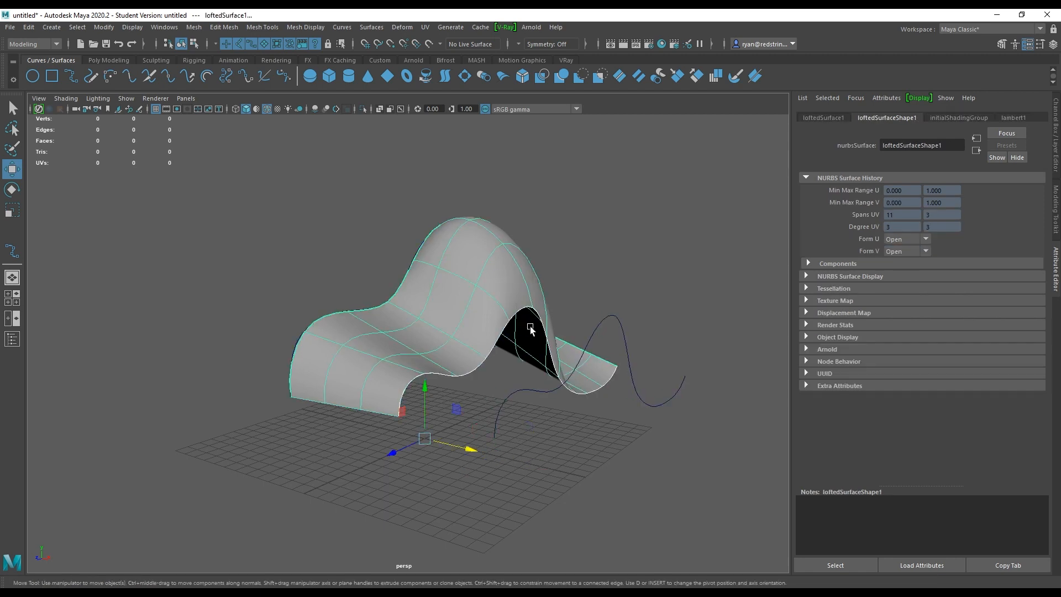
pyautogui.click(502, 247)
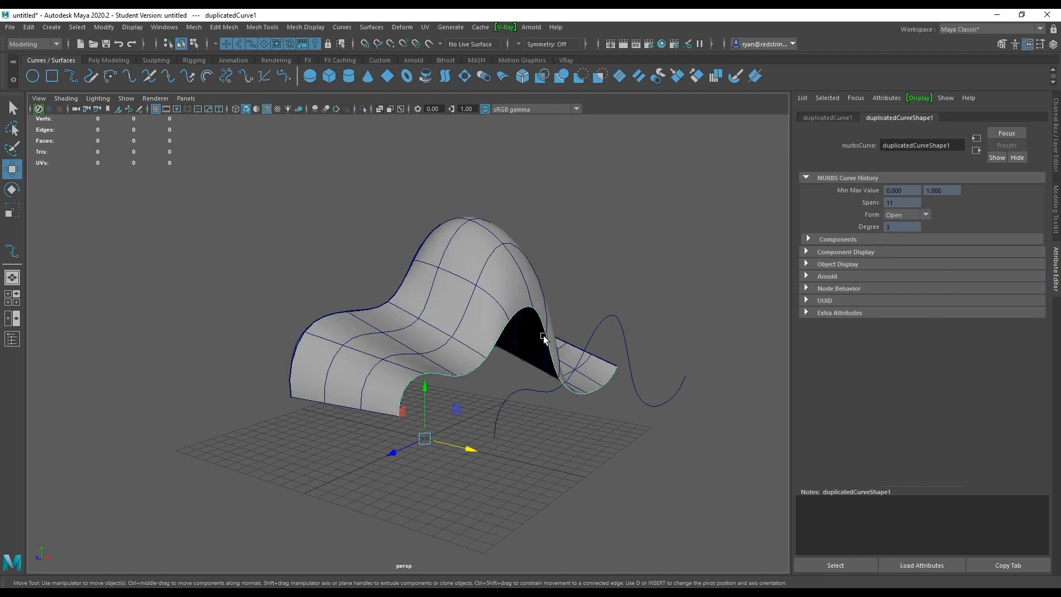
pyautogui.click(617, 316)
pyautogui.click(371, 27)
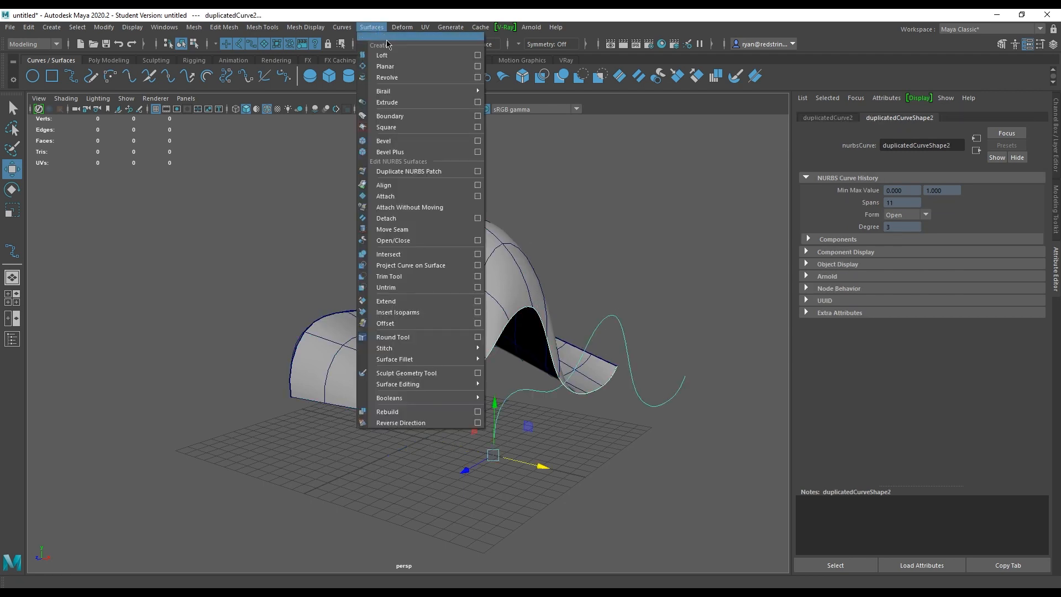
pyautogui.click(382, 55)
pyautogui.click(478, 115)
pyautogui.keyDown('alt'); pyautogui.moveTo(477, 115); pyautogui.dragTo(620, 322); pyautogui.keyUp('alt')
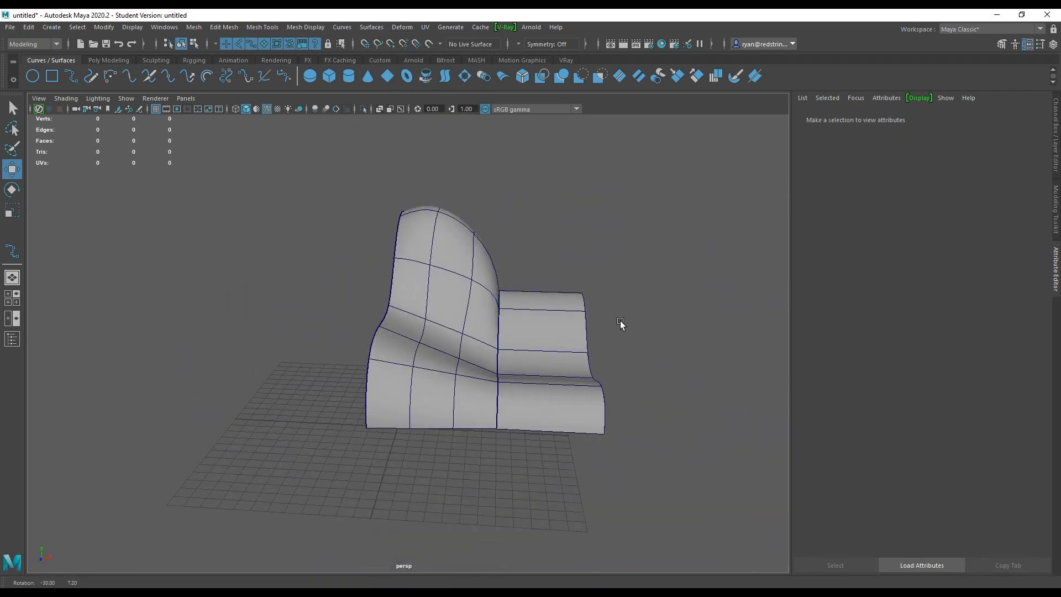
pyautogui.keyDown('alt'); pyautogui.moveTo(589, 275); pyautogui.dragTo(556, 278); pyautogui.keyUp('alt')
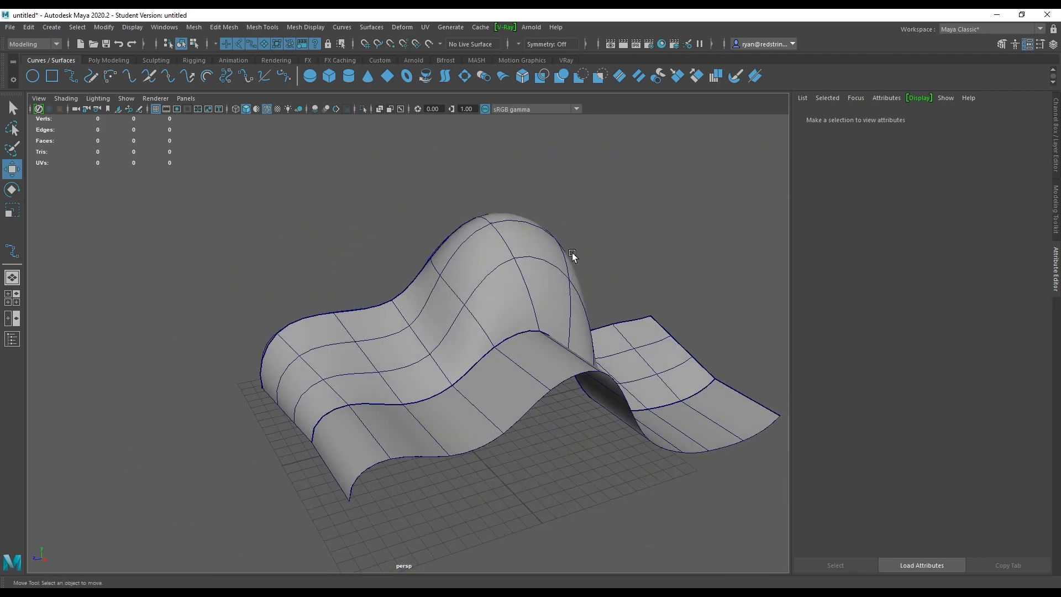
# Try moving one control vertex of the extracted edge curve between the two surfaces and undo the move.
pyautogui.keyDown('alt'); pyautogui.moveTo(573, 256); pyautogui.dragTo(585, 348, button='right'); pyautogui.keyUp('alt')
pyautogui.click(585, 343)
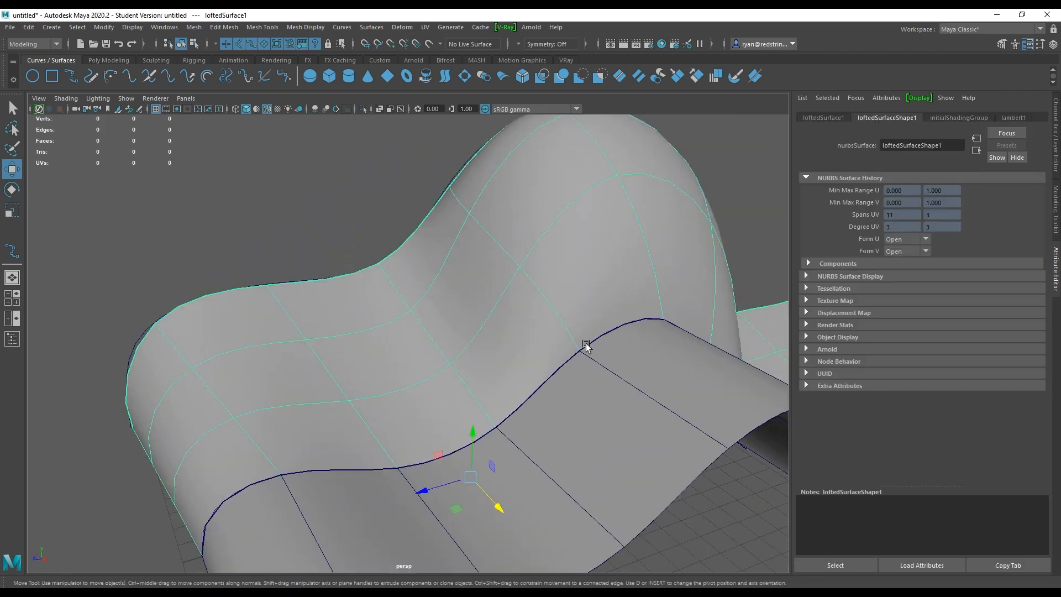
pyautogui.click(618, 331)
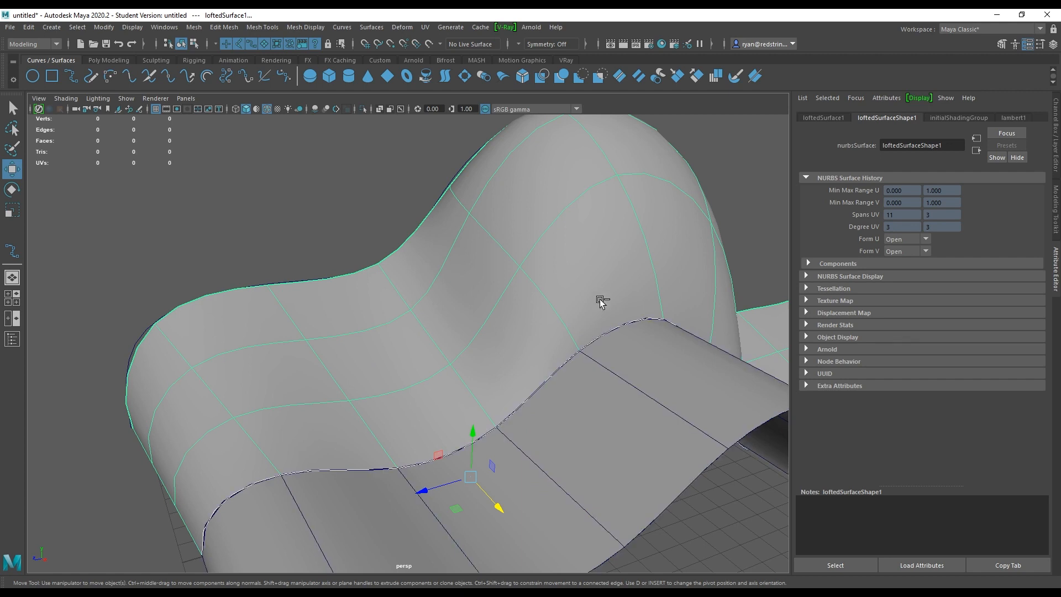
pyautogui.moveTo(313, 178); pyautogui.dragTo(271, 183, button='right')
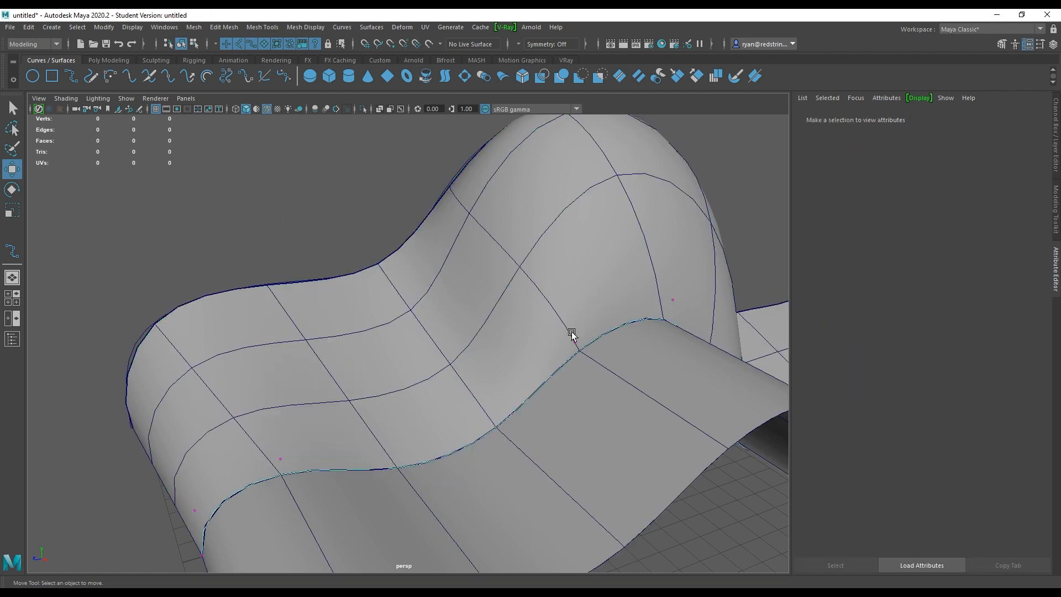
pyautogui.click(574, 335)
pyautogui.moveTo(587, 351)
pyautogui.mouseDown()
pyautogui.moveTo(667, 363)
pyautogui.moveTo(455, 379)
pyautogui.moveTo(646, 363)
pyautogui.moveTo(488, 268)
pyautogui.moveTo(650, 357)
pyautogui.moveTo(576, 434)
pyautogui.moveTo(693, 331)
pyautogui.moveTo(596, 332)
pyautogui.moveTo(606, 353)
pyautogui.mouseUp()
pyautogui.hotkey('ctrl', 'z')
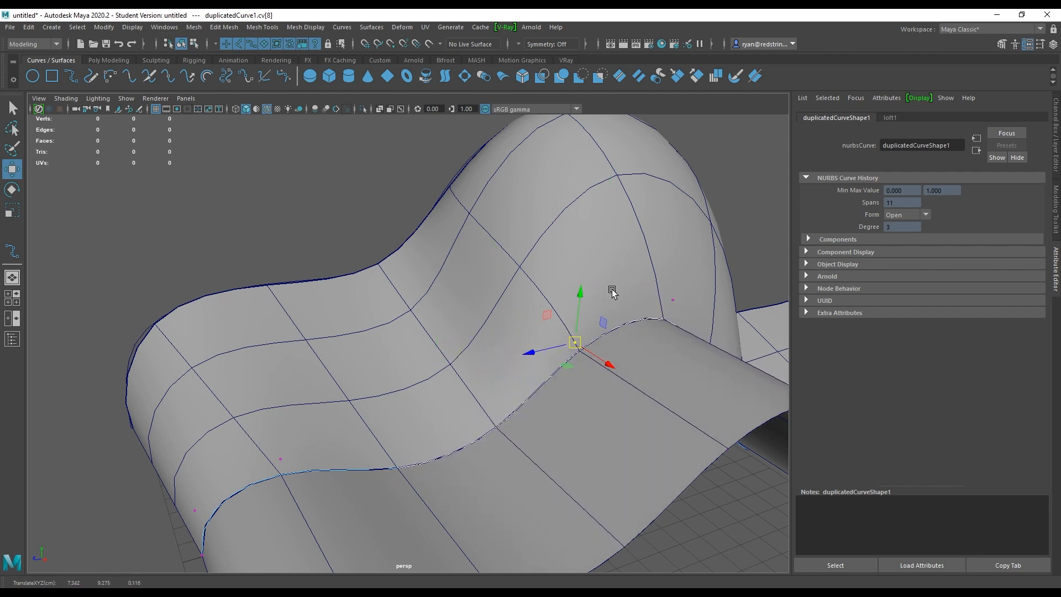
# Check both surfaces' span counts and raise a control vertex on the sculpted surface's shared edge beside the hump.
pyautogui.click(583, 241)
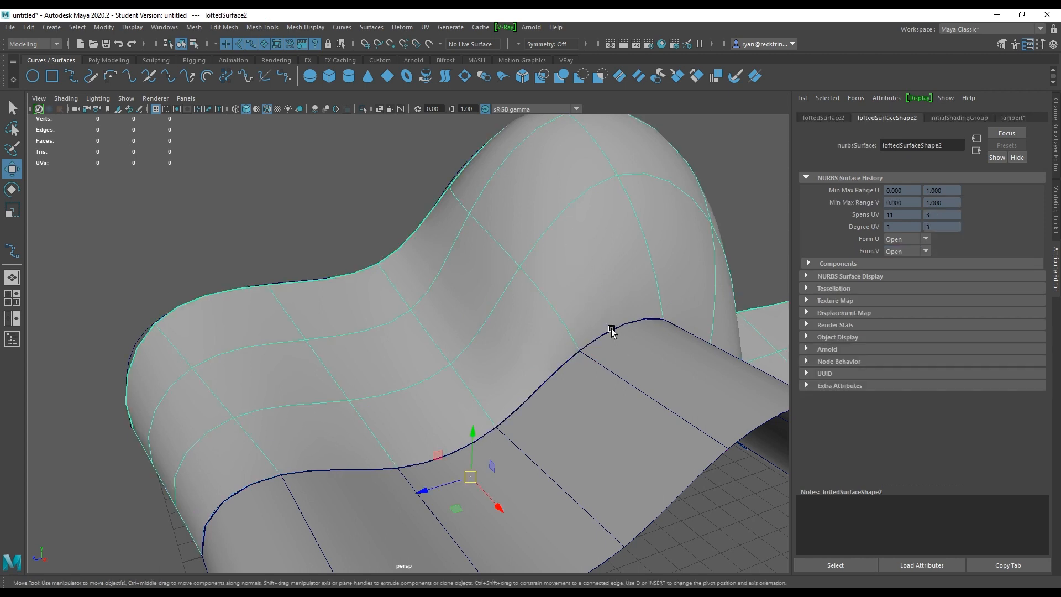
pyautogui.click(664, 404)
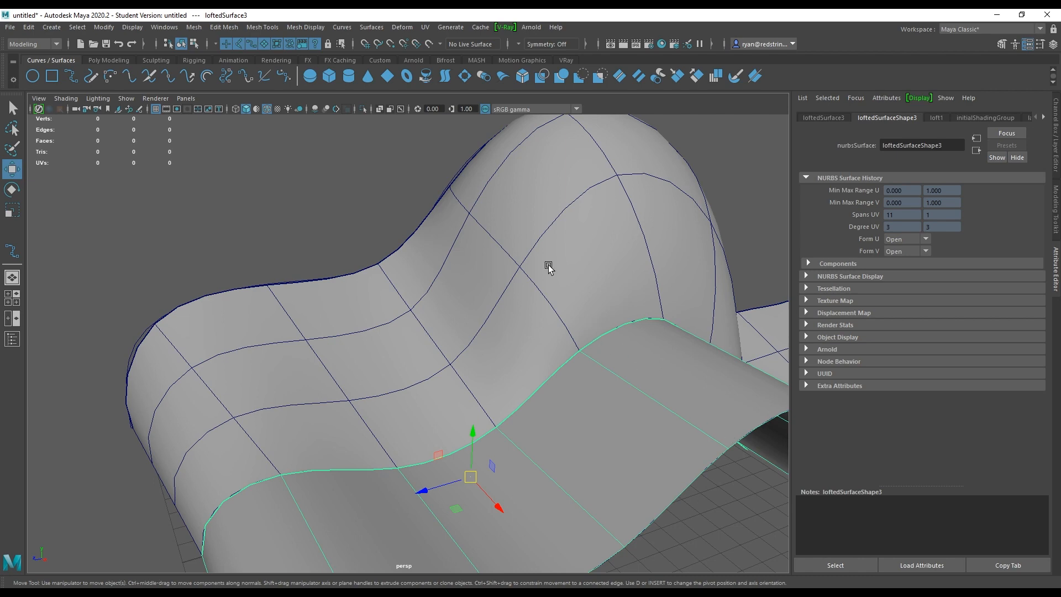
pyautogui.keyDown('alt'); pyautogui.moveTo(549, 266); pyautogui.dragTo(504, 421); pyautogui.keyUp('alt')
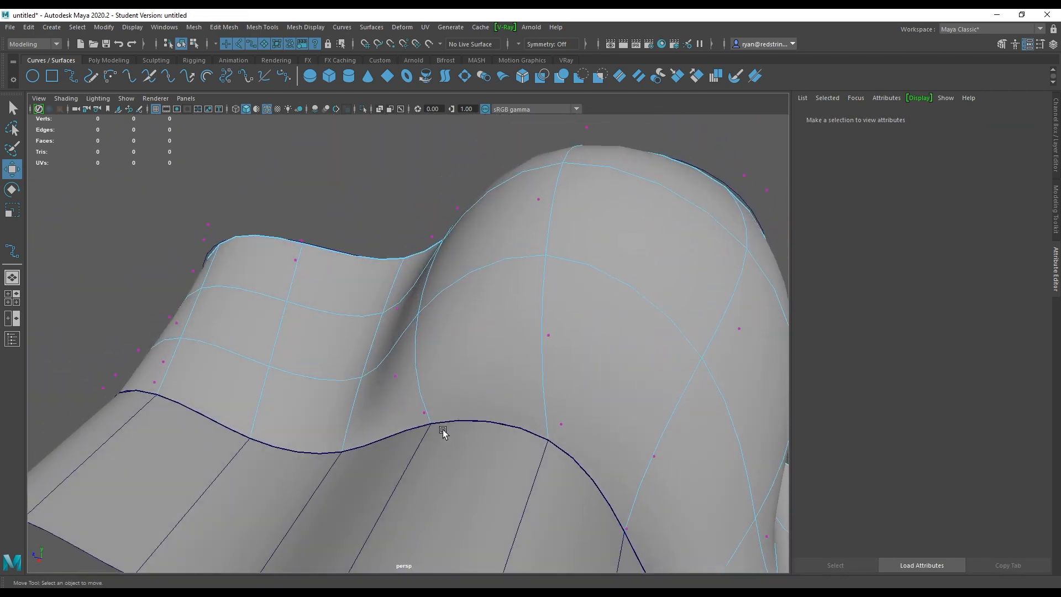
pyautogui.moveTo(413, 404); pyautogui.dragTo(559, 409)
pyautogui.moveTo(628, 246); pyautogui.dragTo(319, 234)
pyautogui.keyDown('alt'); pyautogui.moveTo(319, 234); pyautogui.dragTo(374, 253, button='middle'); pyautogui.keyUp('alt')
pyautogui.moveTo(284, 273); pyautogui.dragTo(281, 249)
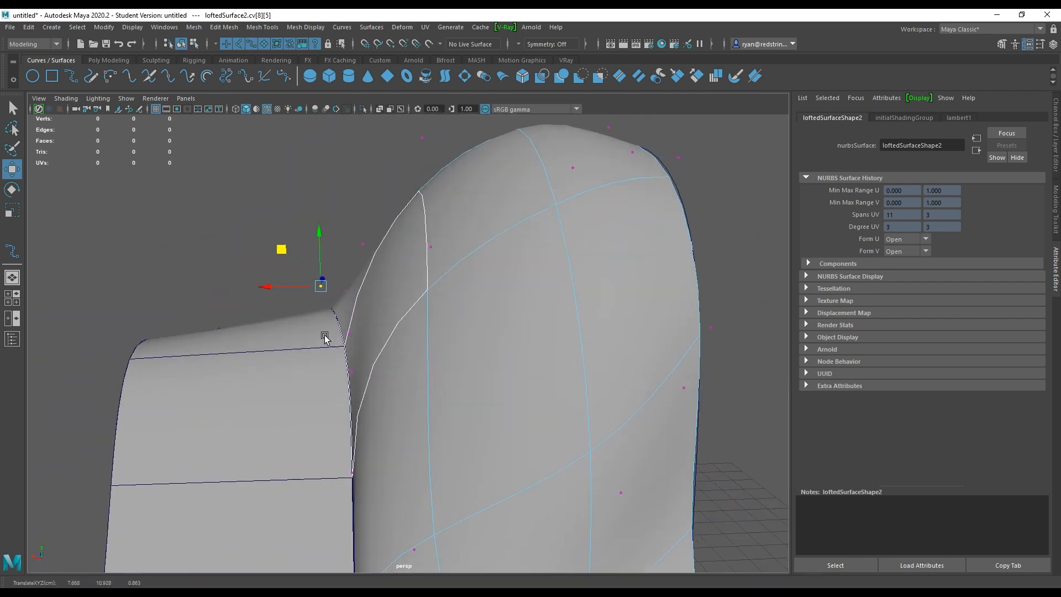
# Reposition the next control vertices down the sculpted surface's shared edge, below the previously raised one.
pyautogui.moveTo(325, 335); pyautogui.dragTo(290, 352)
pyautogui.moveTo(287, 314); pyautogui.dragTo(277, 292)
pyautogui.keyDown('alt'); pyautogui.moveTo(381, 400); pyautogui.dragTo(312, 352, button='right'); pyautogui.keyUp('alt')
pyautogui.moveTo(337, 393)
pyautogui.mouseDown()
pyautogui.moveTo(388, 433)
pyautogui.moveTo(301, 431)
pyautogui.mouseUp()
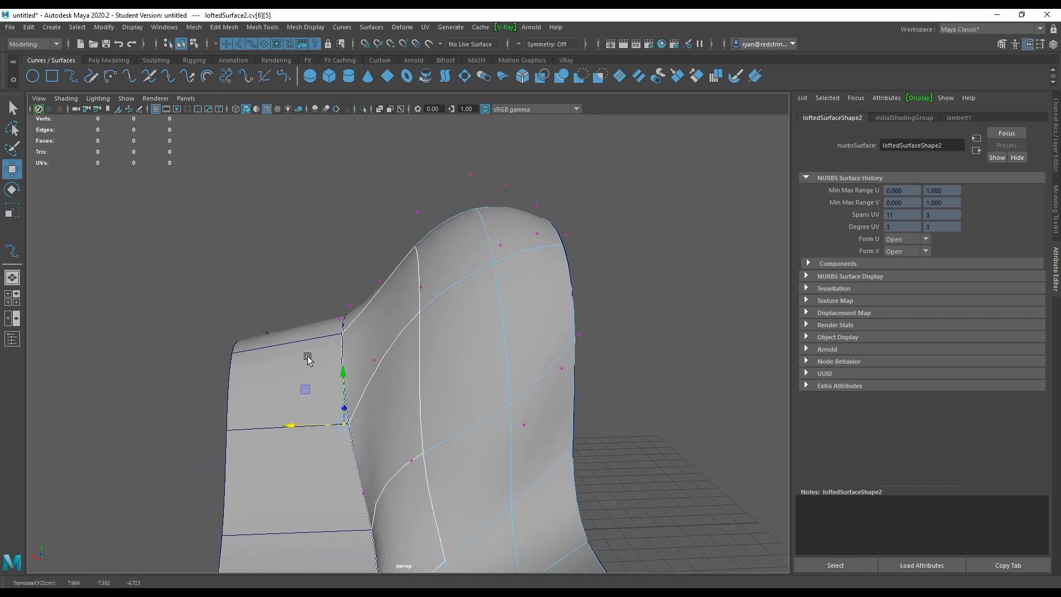
pyautogui.click(615, 362)
# Move the control vertex at the end of the sculpted surface's shared edge slightly along X, back toward that surface.
pyautogui.keyDown('alt'); pyautogui.moveTo(615, 362); pyautogui.dragTo(442, 348, button='right'); pyautogui.keyUp('alt')
pyautogui.keyDown('alt'); pyautogui.moveTo(442, 348); pyautogui.dragTo(546, 339); pyautogui.keyUp('alt')
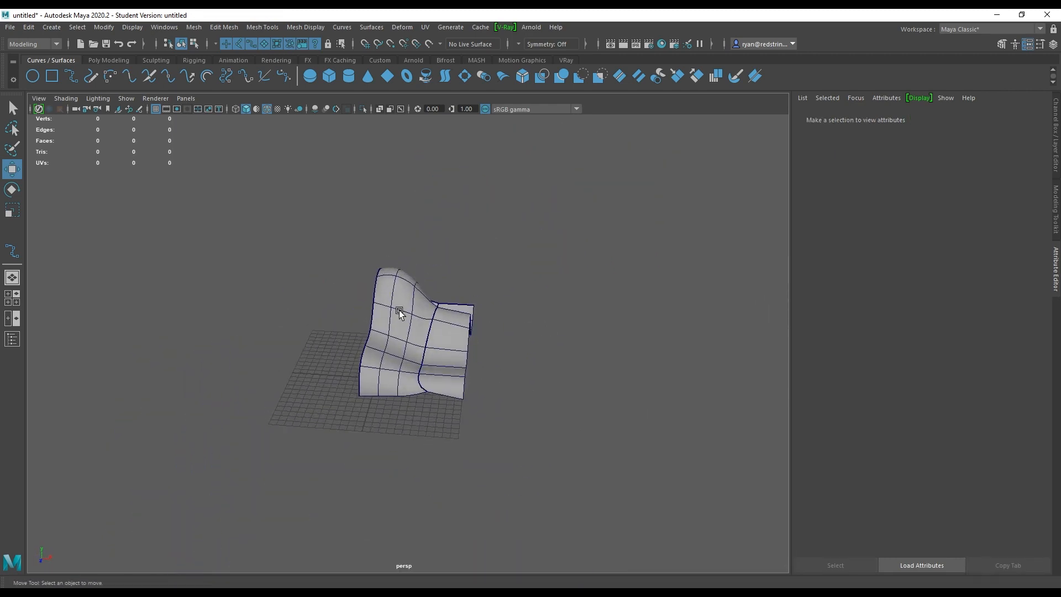
pyautogui.keyDown('alt'); pyautogui.moveTo(399, 311); pyautogui.dragTo(540, 440, button='right'); pyautogui.keyUp('alt')
pyautogui.moveTo(540, 440)
pyautogui.keyDown('alt'); pyautogui.mouseDown()
pyautogui.moveTo(545, 396)
pyautogui.moveTo(545, 438)
pyautogui.mouseUp(); pyautogui.keyUp('alt')
pyautogui.click(526, 426)
pyautogui.moveTo(409, 417); pyautogui.dragTo(352, 314, button='right')
pyautogui.moveTo(494, 441); pyautogui.dragTo(465, 496)
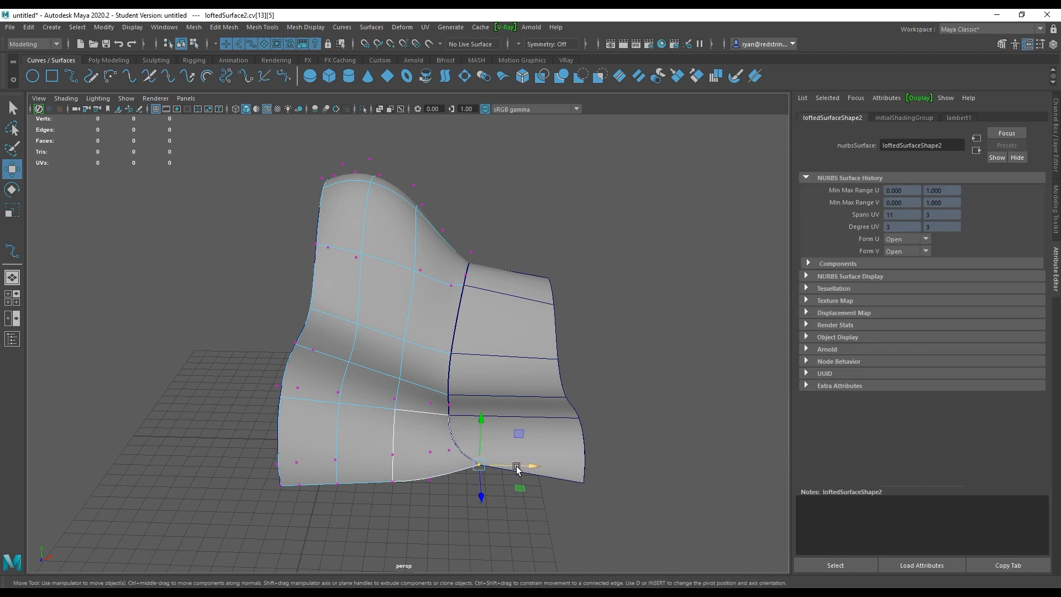
pyautogui.moveTo(516, 468); pyautogui.dragTo(503, 476)
pyautogui.click(480, 196)
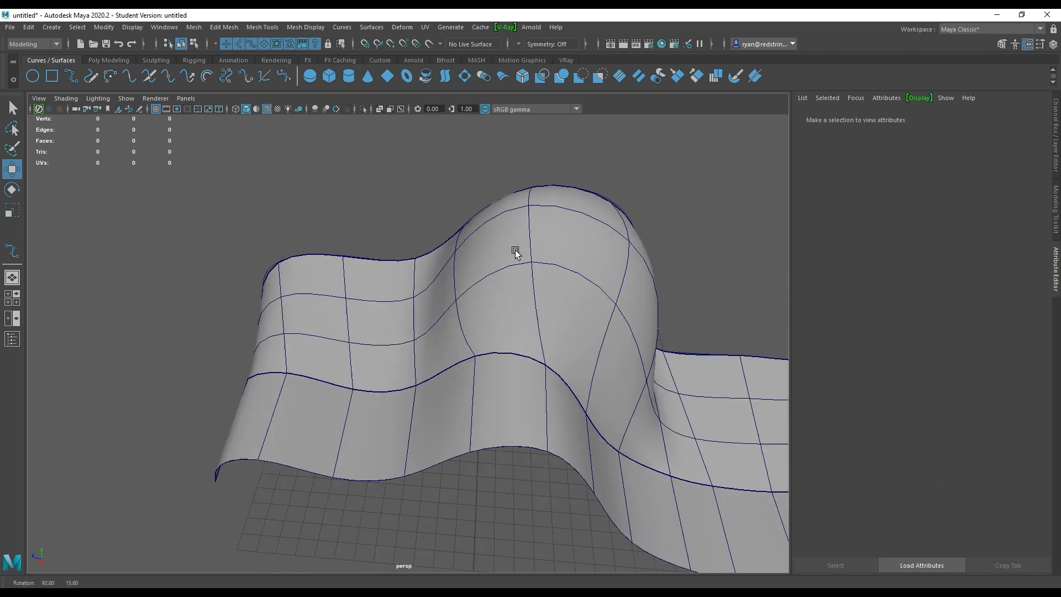
# Delete the surfaces' construction history and remove the leftover curves along their edges.
pyautogui.click(549, 279)
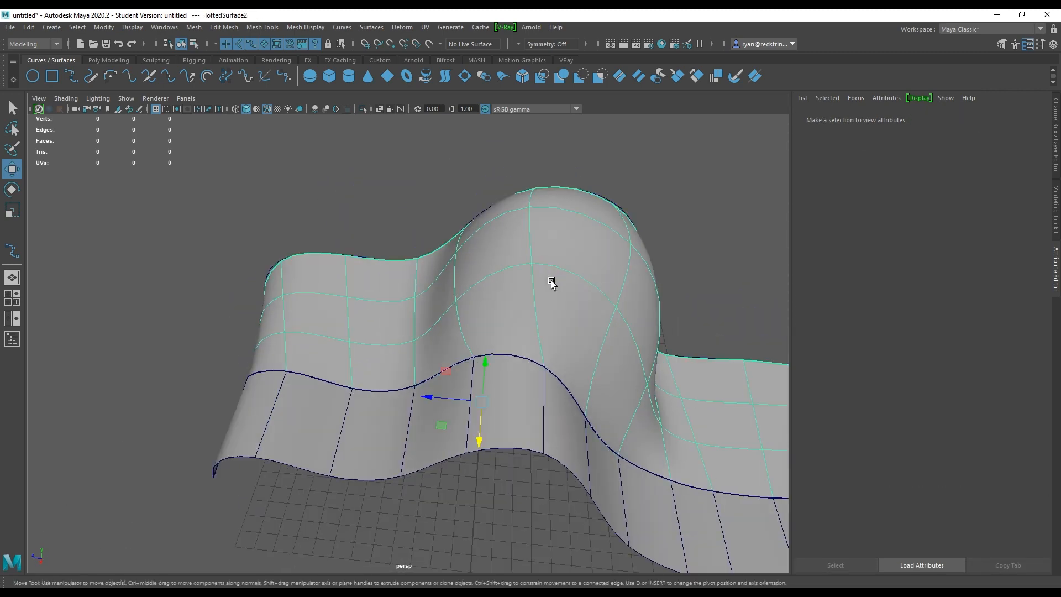
pyautogui.keyDown('alt'); pyautogui.moveTo(595, 346); pyautogui.dragTo(362, 248, button='middle'); pyautogui.keyUp('alt')
pyautogui.scroll(-4, 399, 285)
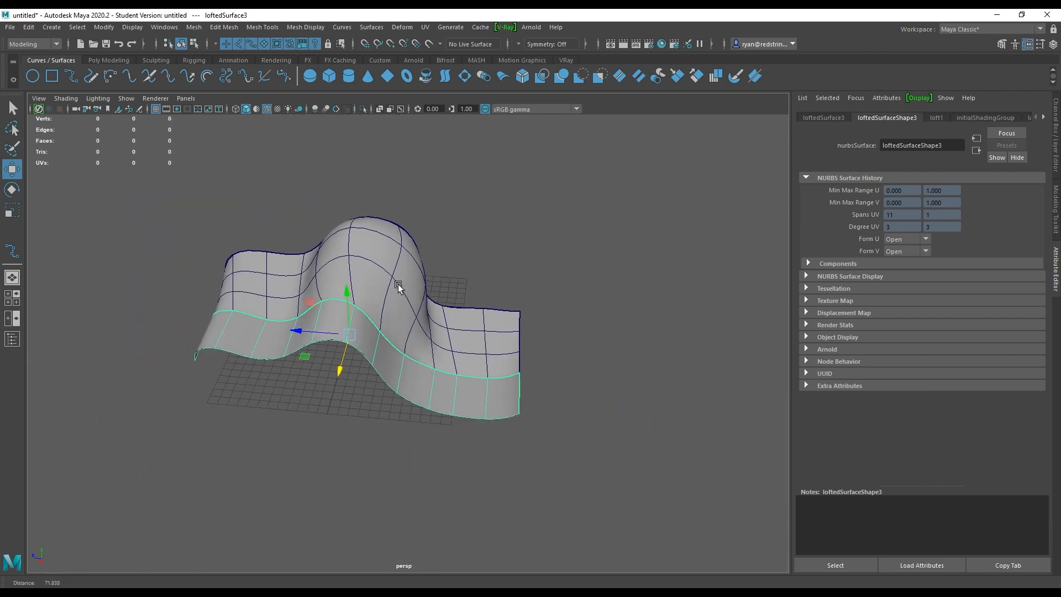
pyautogui.keyDown('alt'); pyautogui.moveTo(590, 383); pyautogui.dragTo(464, 324); pyautogui.keyUp('alt')
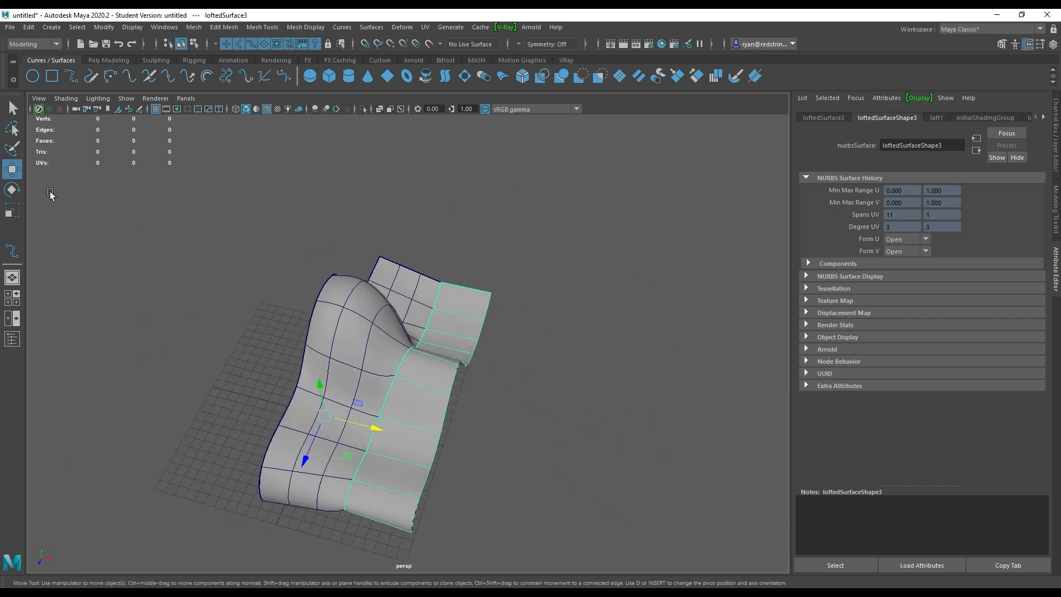
pyautogui.click(365, 228)
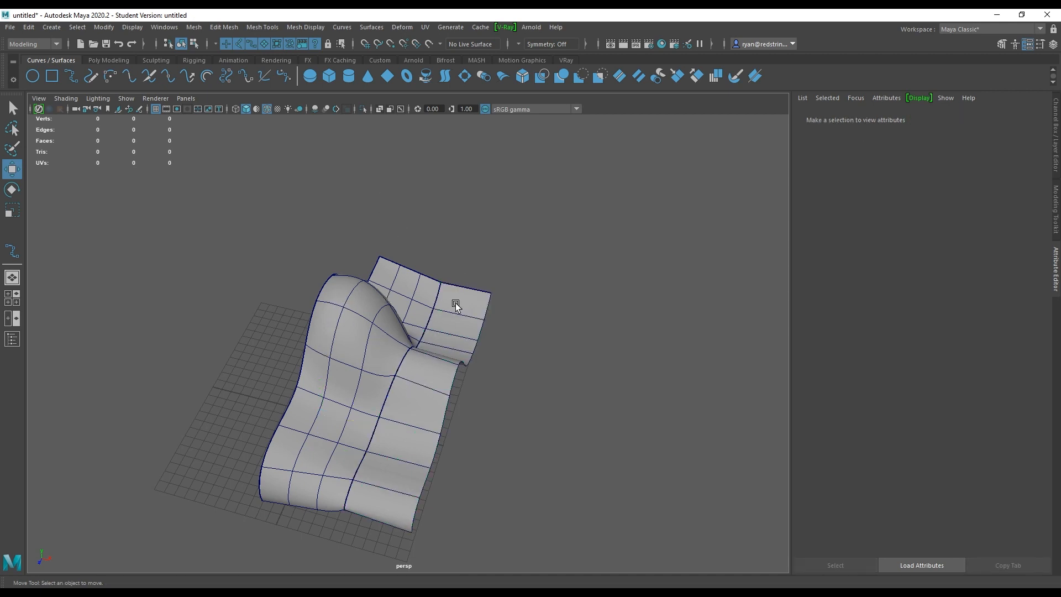
pyautogui.moveTo(275, 247); pyautogui.dragTo(508, 362)
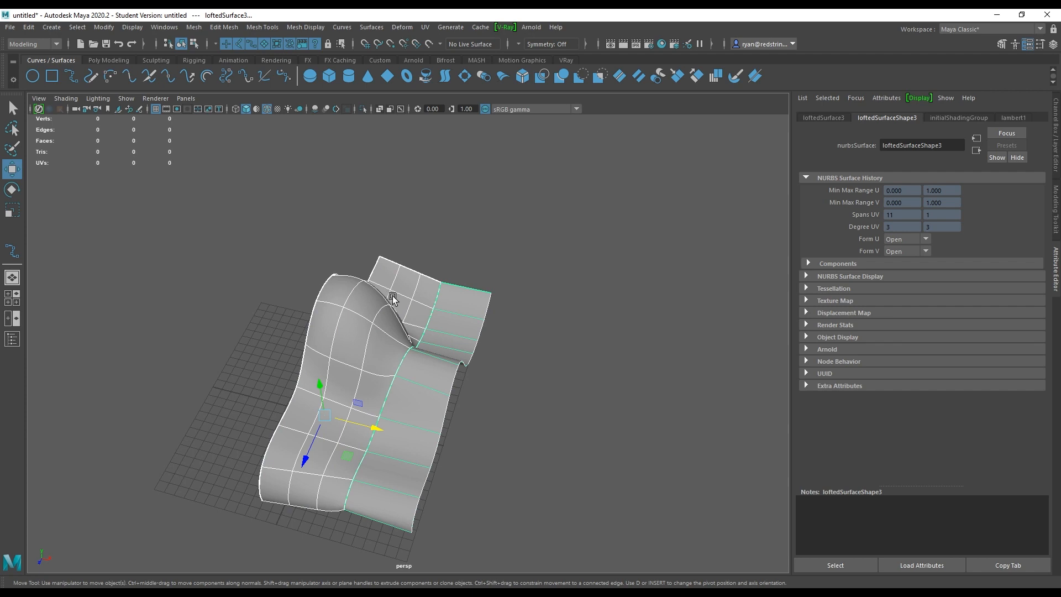
pyautogui.click(430, 389)
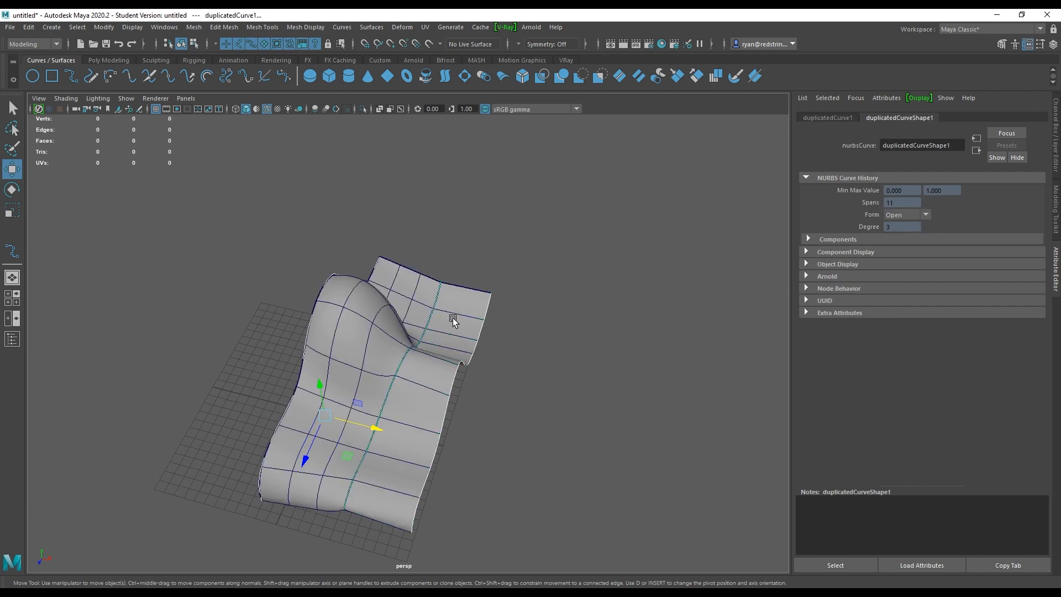
pyautogui.press('Delete')
# Attach the sculpted surface to the adjoining lofted surface and inspect the join.
pyautogui.click(422, 409)
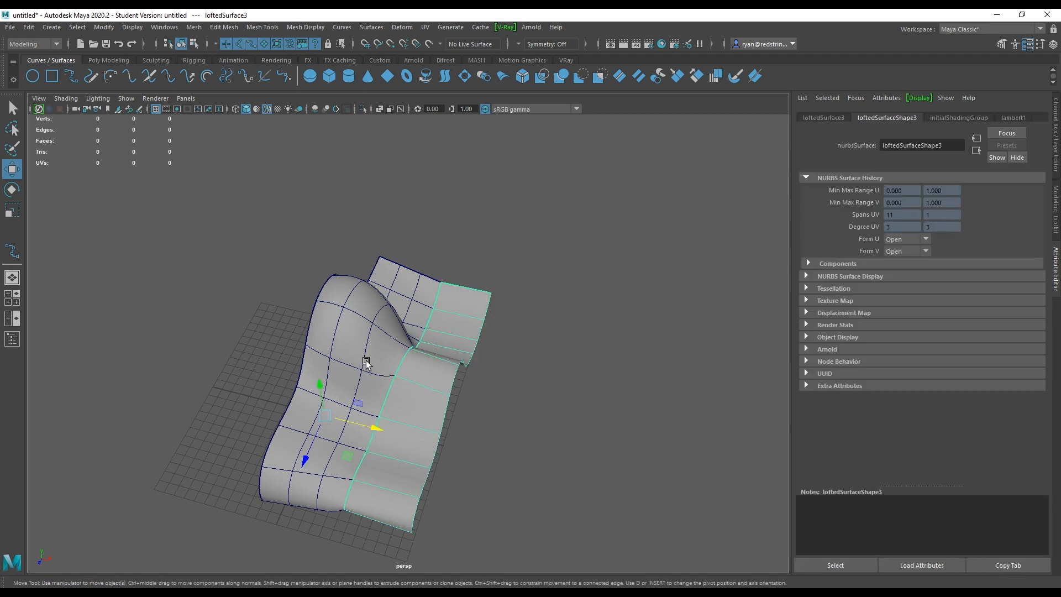
pyautogui.click(379, 302)
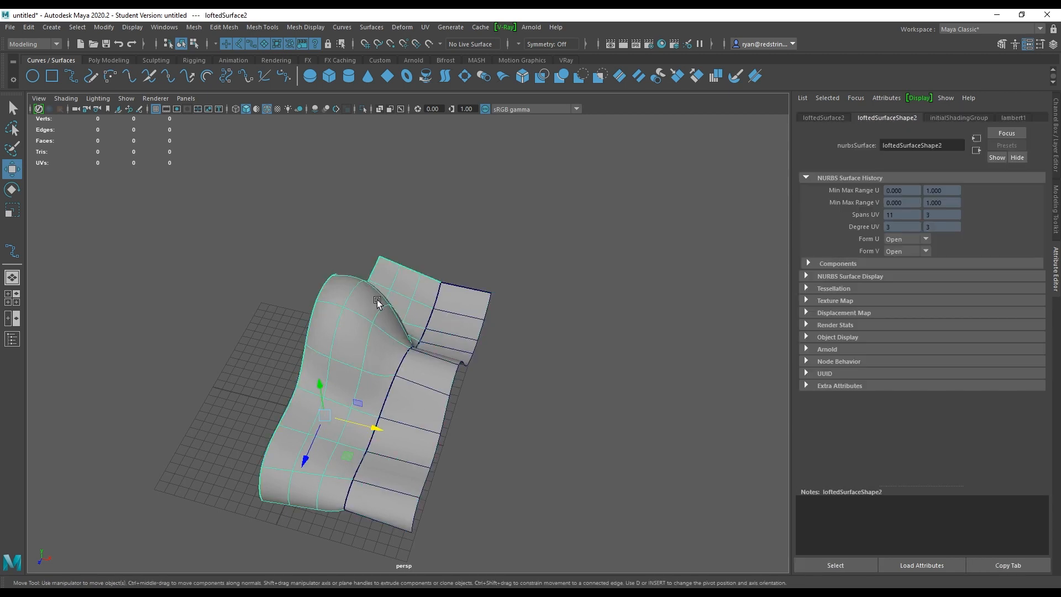
pyautogui.click(449, 321)
pyautogui.click(504, 337)
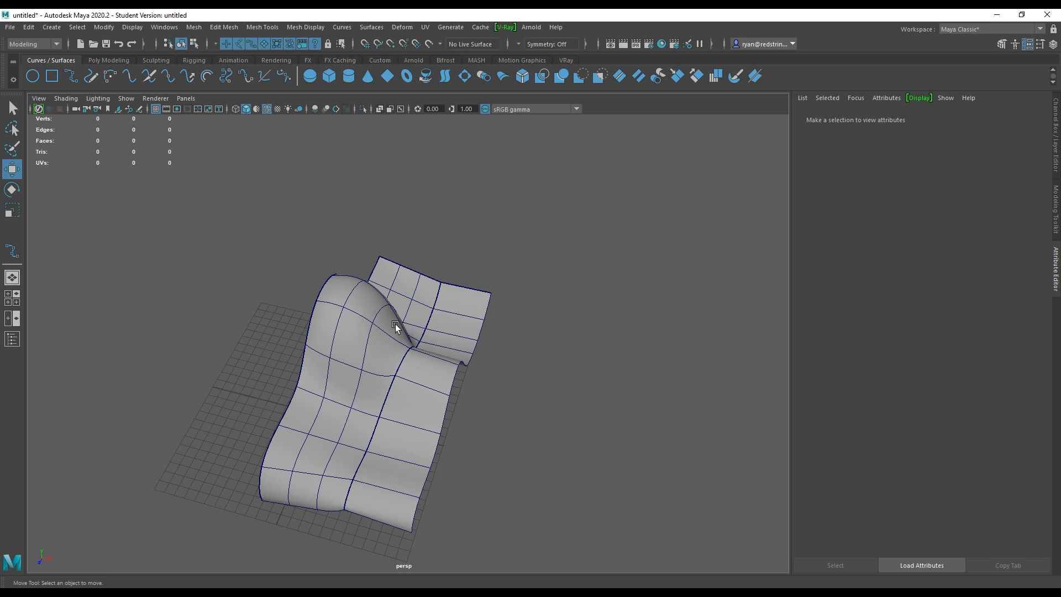
pyautogui.click(329, 315)
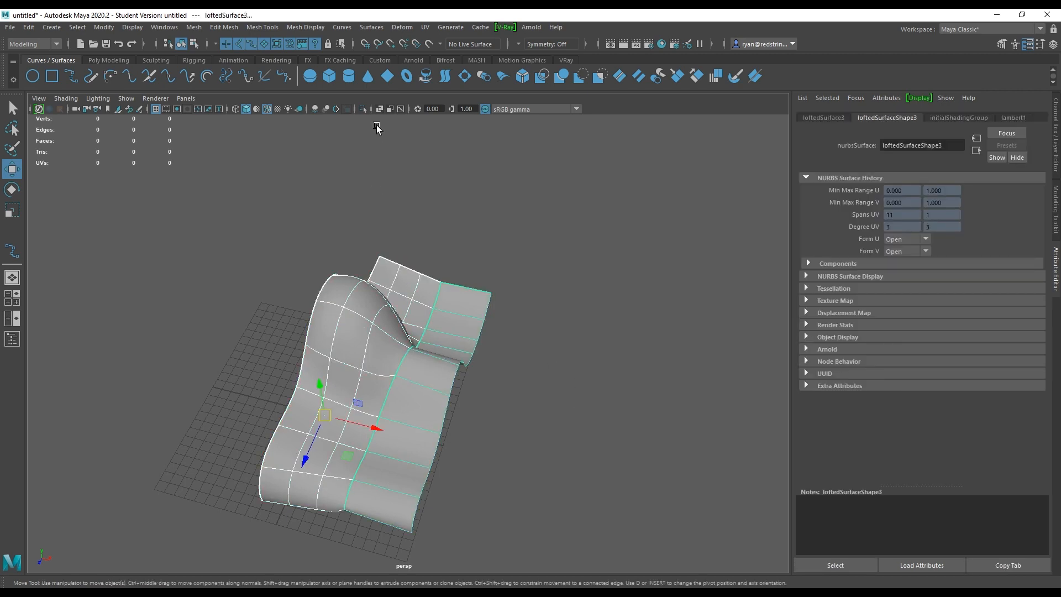
pyautogui.click(370, 28)
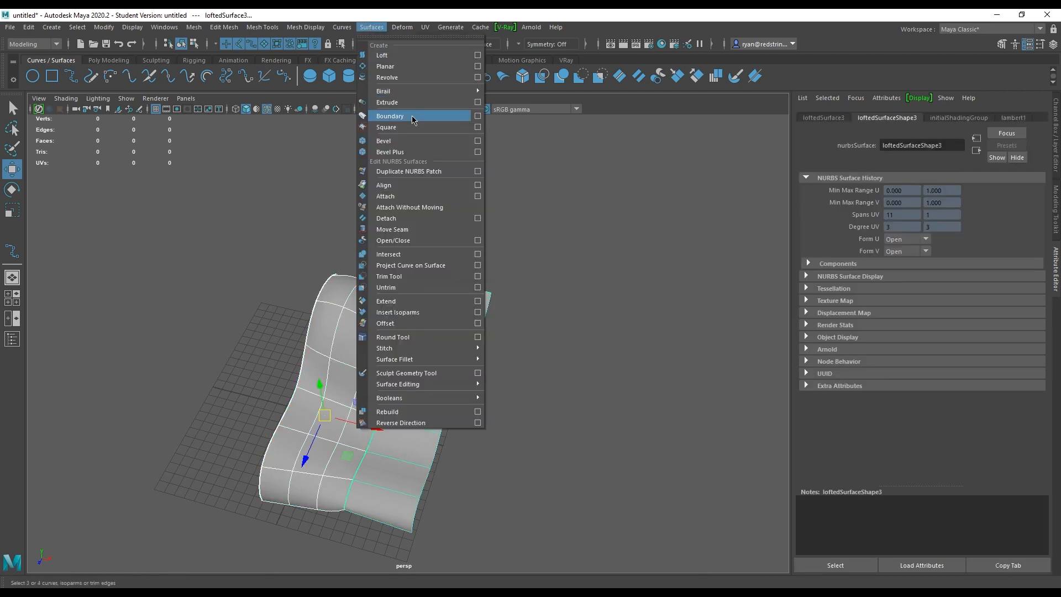
pyautogui.click(434, 197)
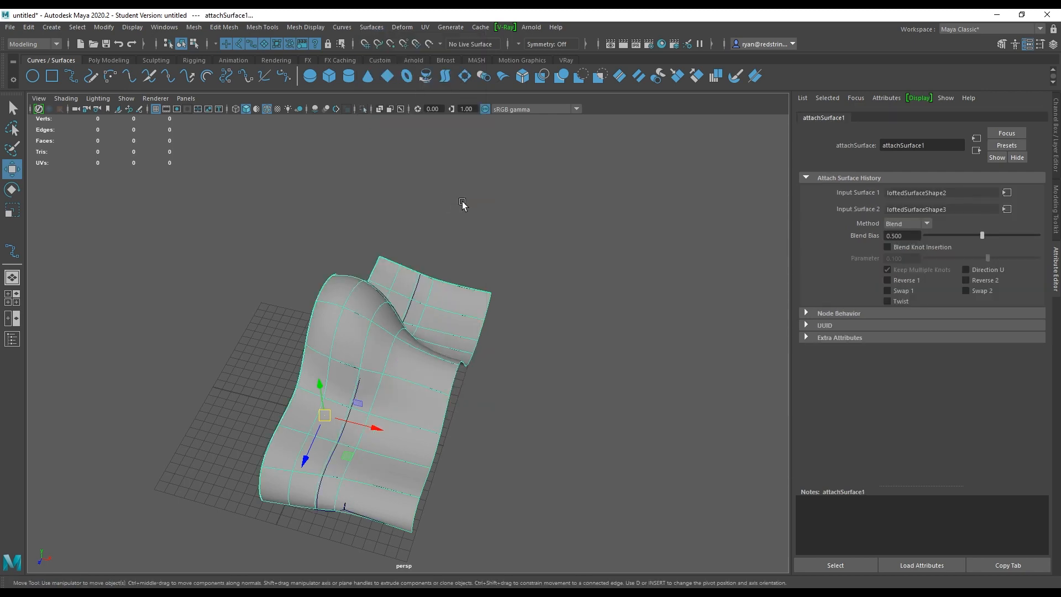
pyautogui.click(463, 207)
pyautogui.keyDown('alt'); pyautogui.moveTo(451, 309); pyautogui.dragTo(497, 284); pyautogui.keyUp('alt')
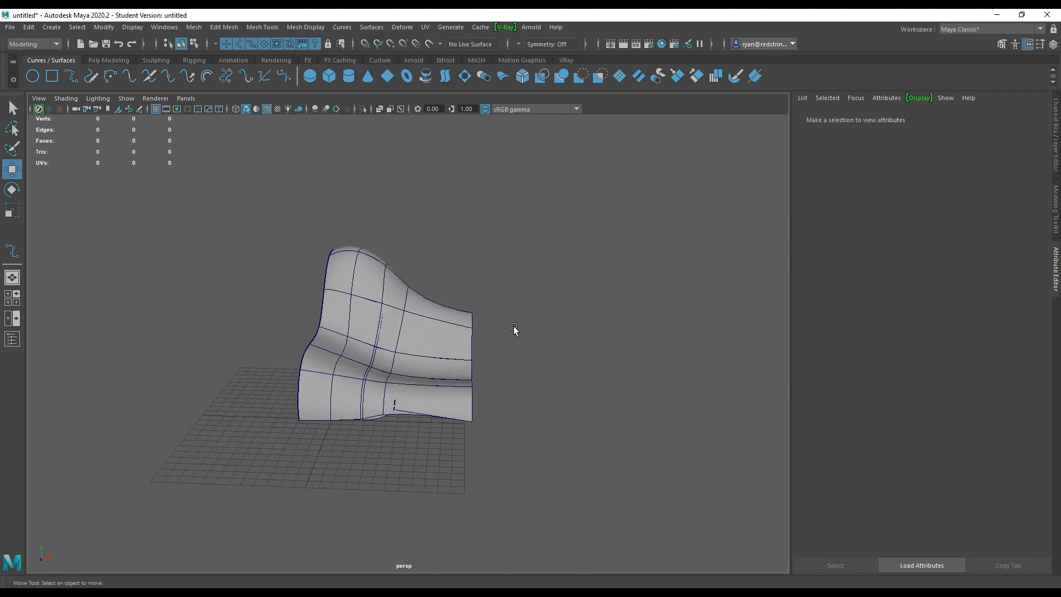
pyautogui.keyDown('alt'); pyautogui.moveTo(513, 330); pyautogui.dragTo(486, 330); pyautogui.keyUp('alt')
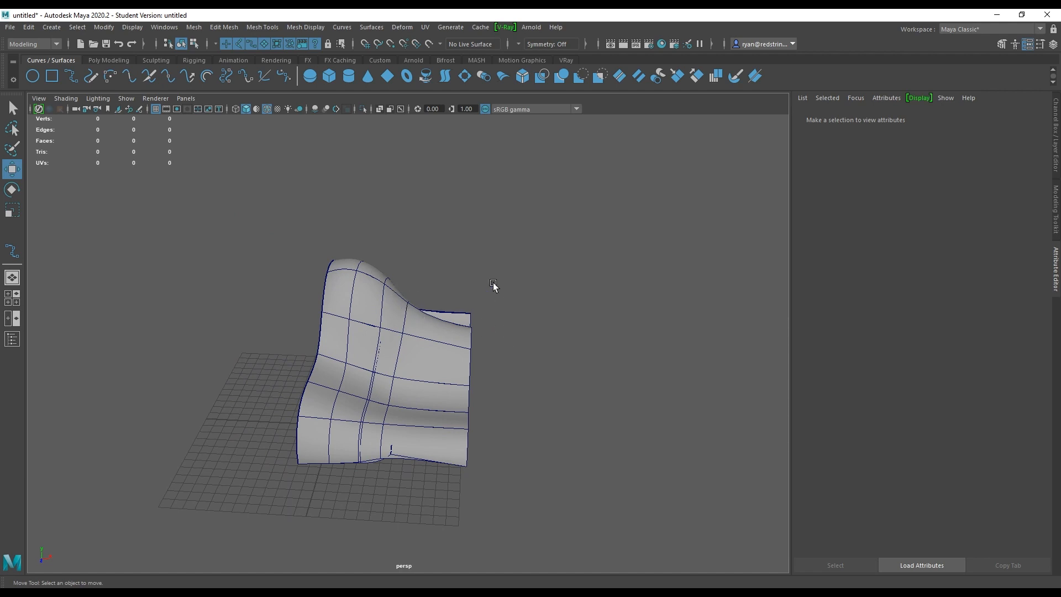
# Undo the attachment and attach the same two surfaces again.
pyautogui.click(399, 298)
pyautogui.click(423, 312)
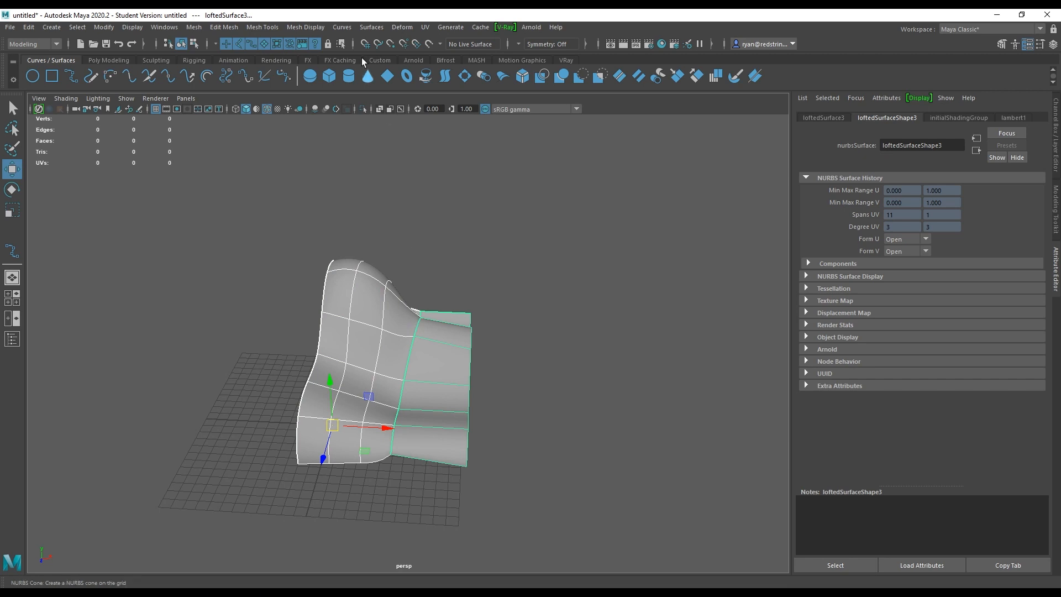
pyautogui.click(372, 27)
pyautogui.click(429, 196)
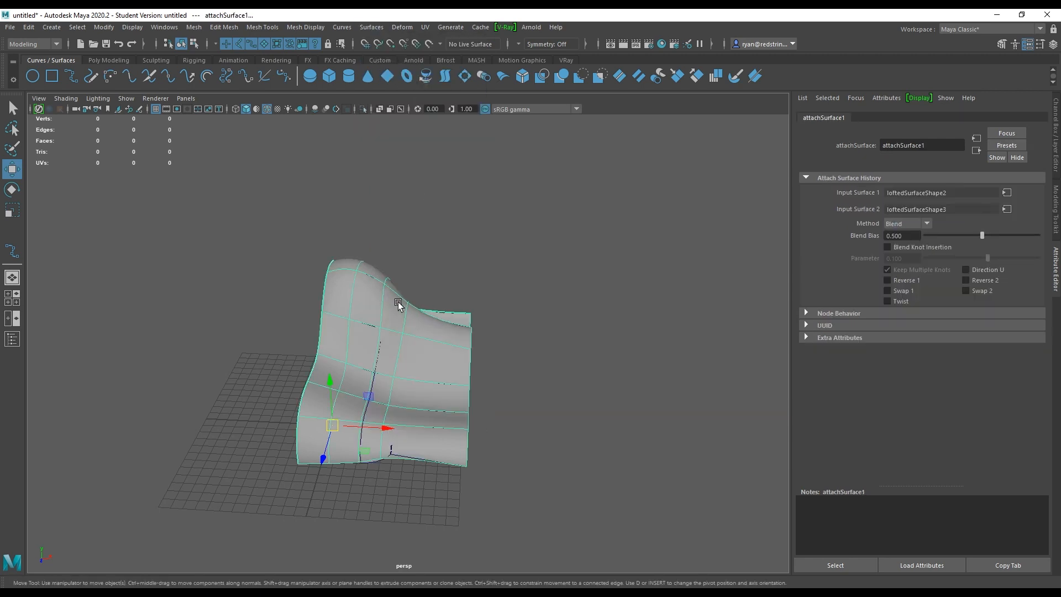
pyautogui.hotkey('ctrl', 'z')
pyautogui.hotkey('ctrl', 'y')
# Select the attached surface and move it about 16.7 cm along X, away from the two original surfaces.
pyautogui.keyDown('alt'); pyautogui.moveTo(424, 366); pyautogui.dragTo(400, 355); pyautogui.keyUp('alt')
pyautogui.click(363, 304)
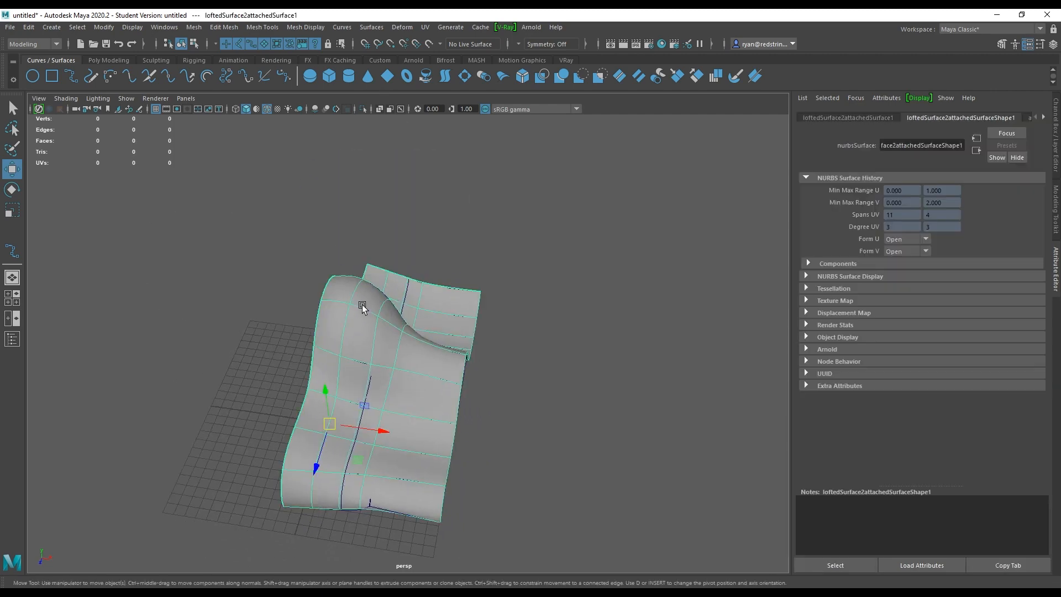
pyautogui.keyDown('shift'); pyautogui.moveTo(402, 434); pyautogui.dragTo(561, 427); pyautogui.keyUp('shift')
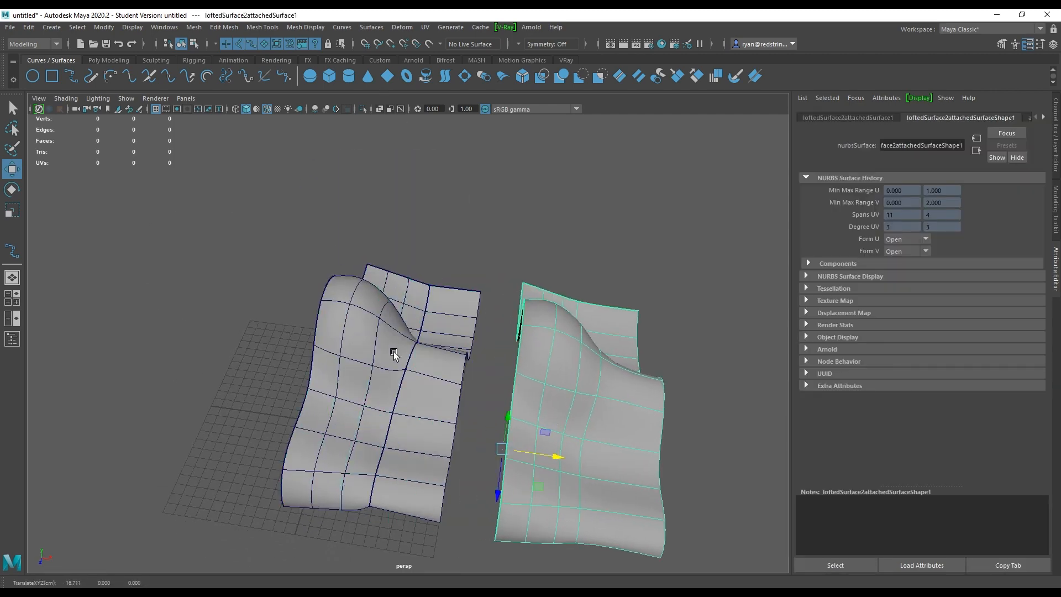
# Attach the two original surfaces again using the Connect method, keeping multiple knots and the originals.
pyautogui.keyDown('alt'); pyautogui.moveTo(477, 343); pyautogui.dragTo(400, 224); pyautogui.keyUp('alt')
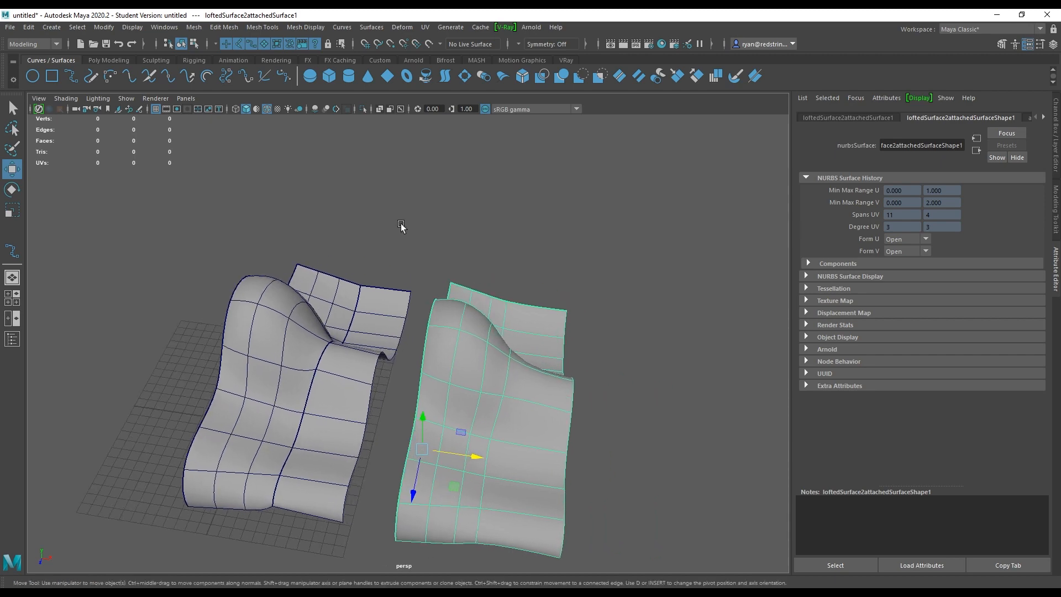
pyautogui.click(381, 28)
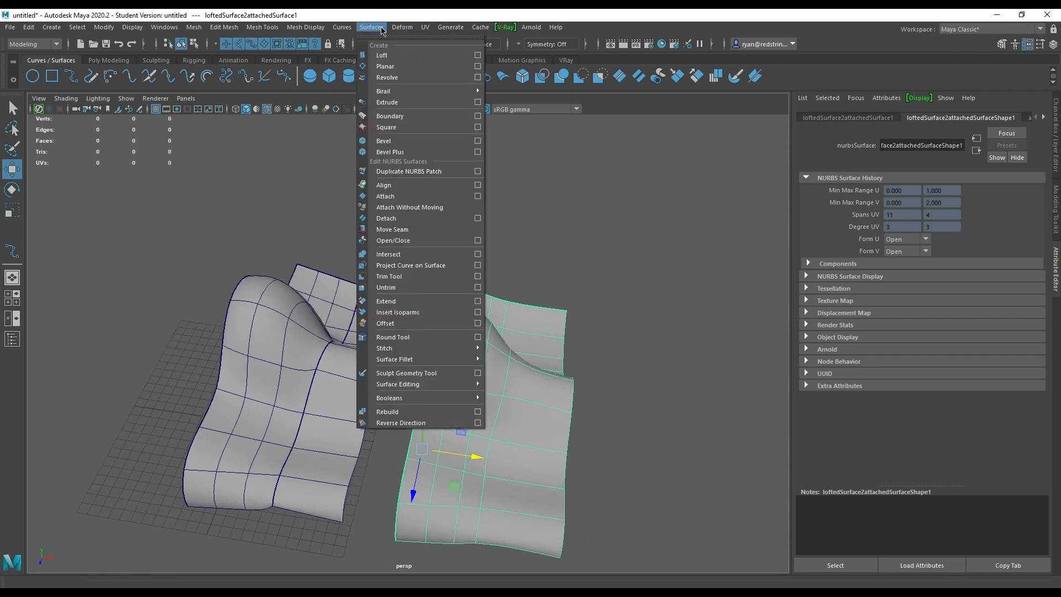
pyautogui.click(477, 196)
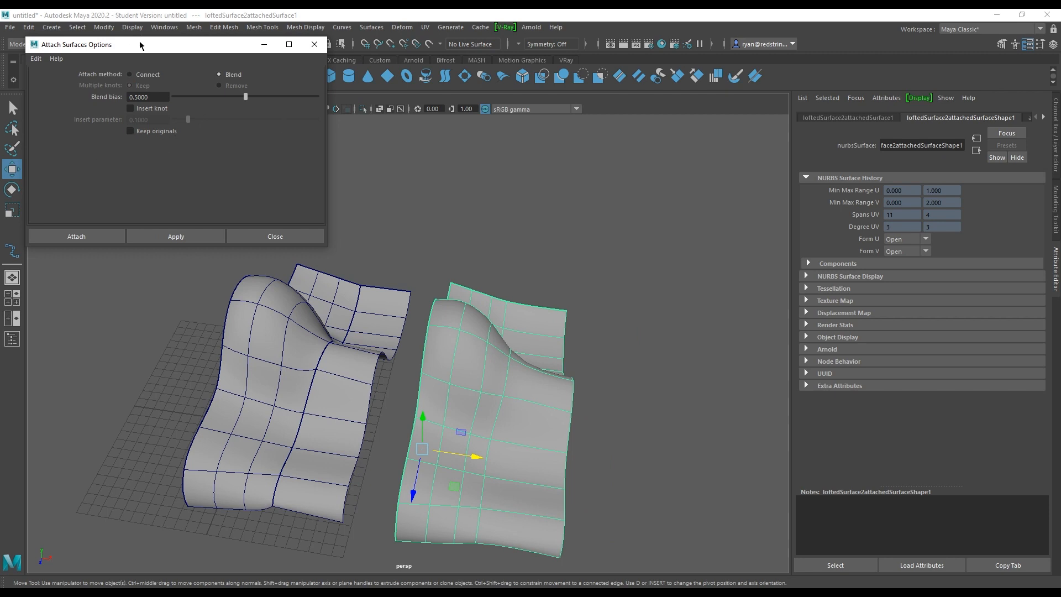
pyautogui.moveTo(142, 48); pyautogui.dragTo(176, 67)
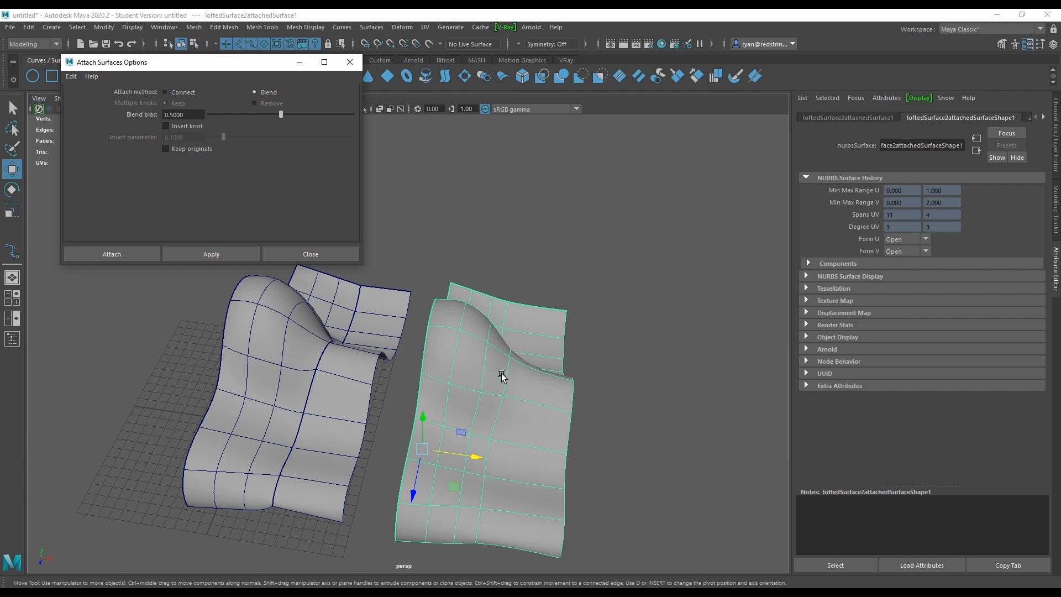
pyautogui.hotkey('ctrl', 'z')
pyautogui.click(401, 373)
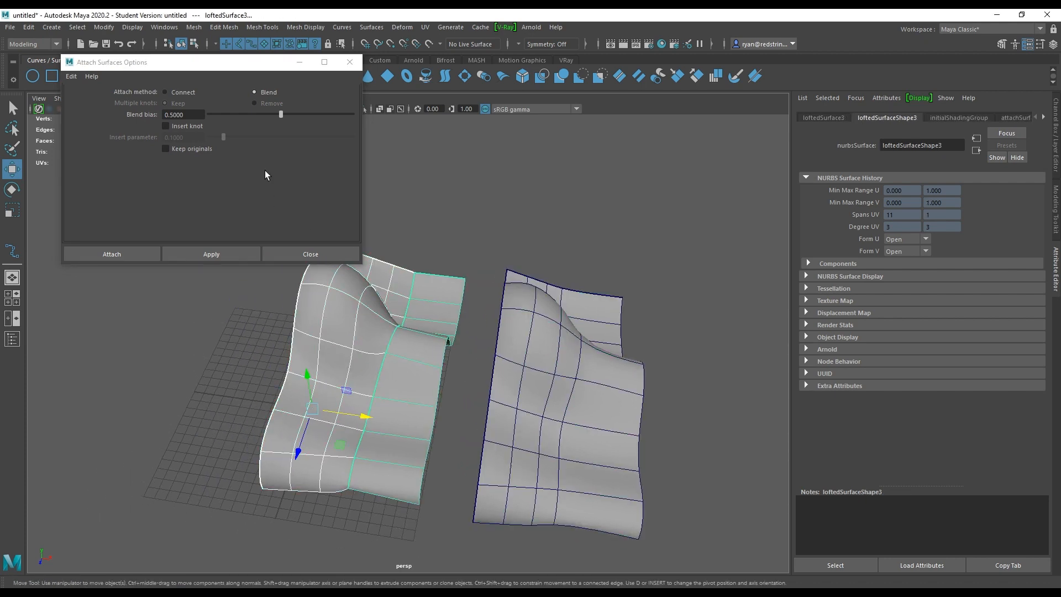
pyautogui.click(164, 148)
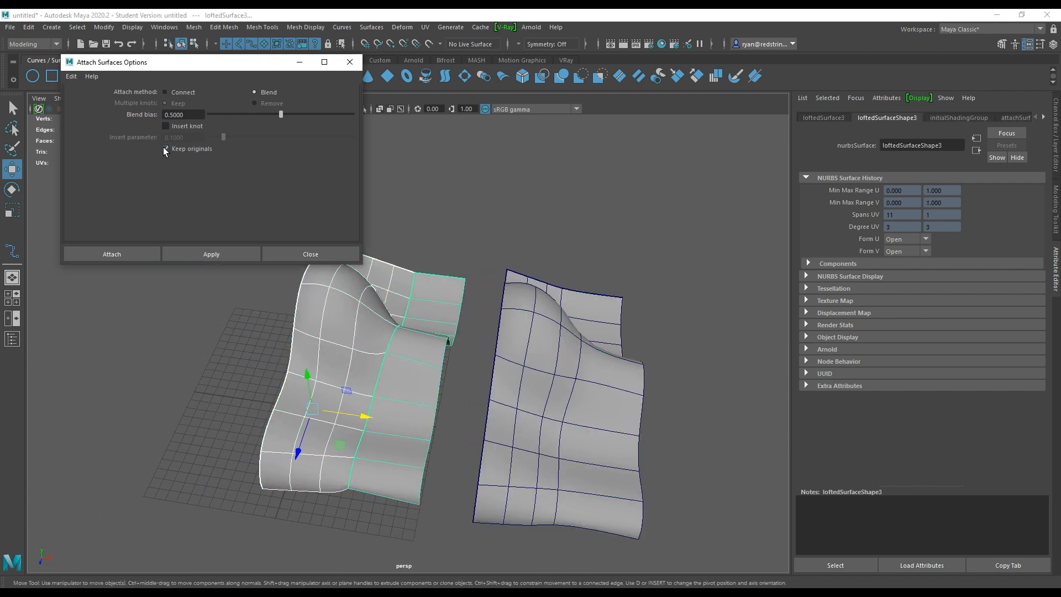
pyautogui.click(166, 92)
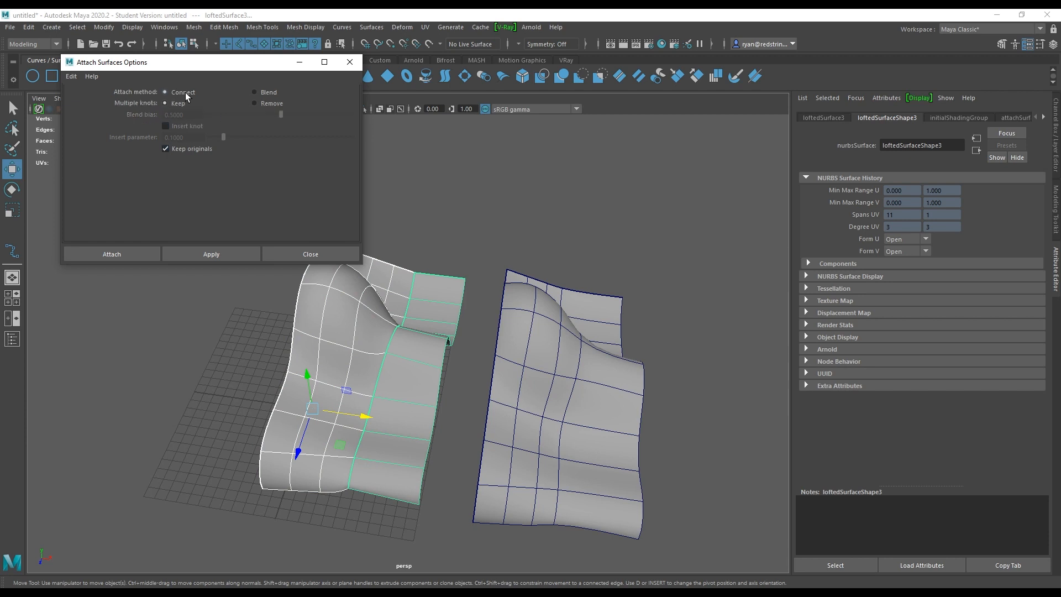
pyautogui.click(231, 253)
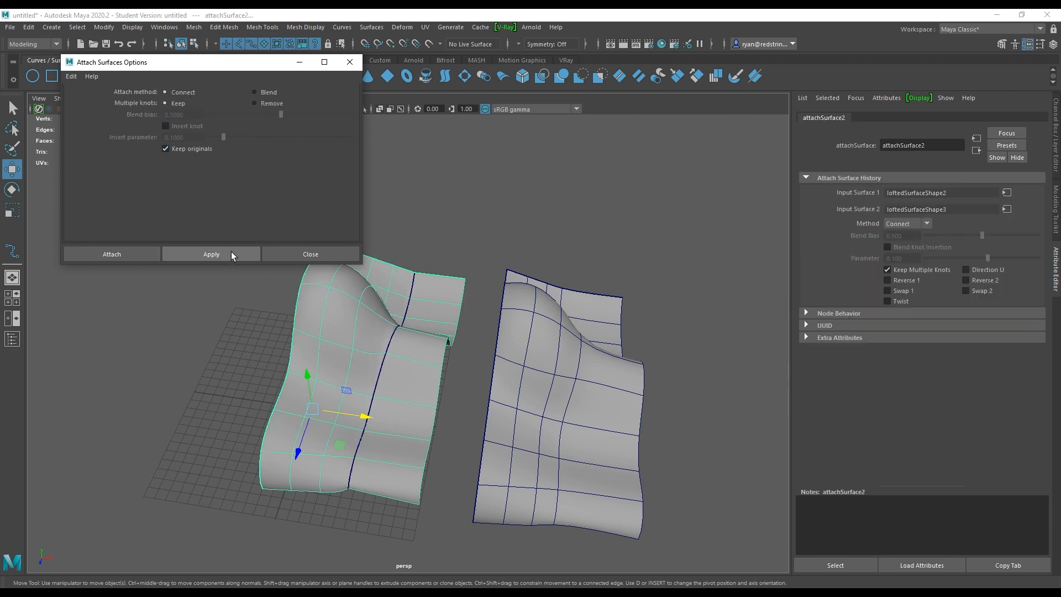
# Move the connected surface along X to the side of the originals opposite the blended surface, and inspect its join.
pyautogui.moveTo(366, 416); pyautogui.dragTo(459, 385)
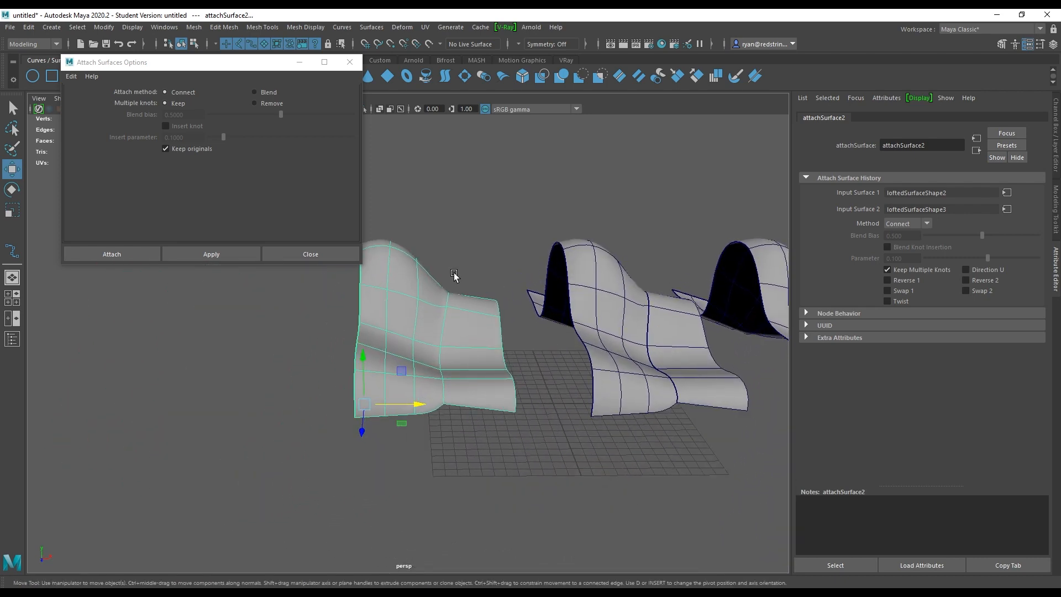
pyautogui.click(453, 273)
pyautogui.keyDown('alt'); pyautogui.moveTo(454, 272); pyautogui.dragTo(429, 256); pyautogui.keyUp('alt')
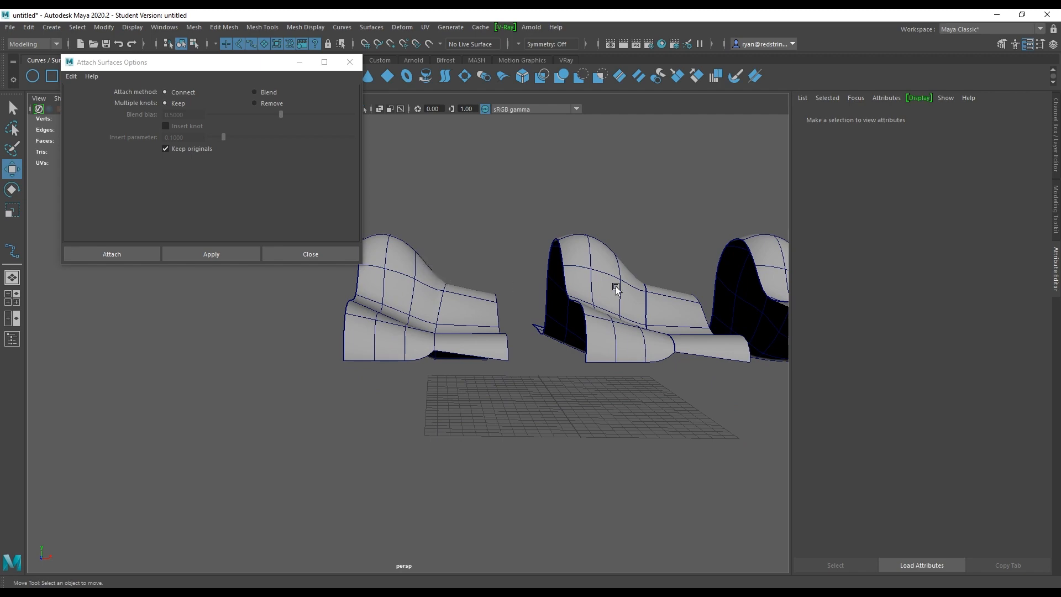
pyautogui.keyDown('alt'); pyautogui.moveTo(668, 281); pyautogui.dragTo(594, 313, button='middle'); pyautogui.keyUp('alt')
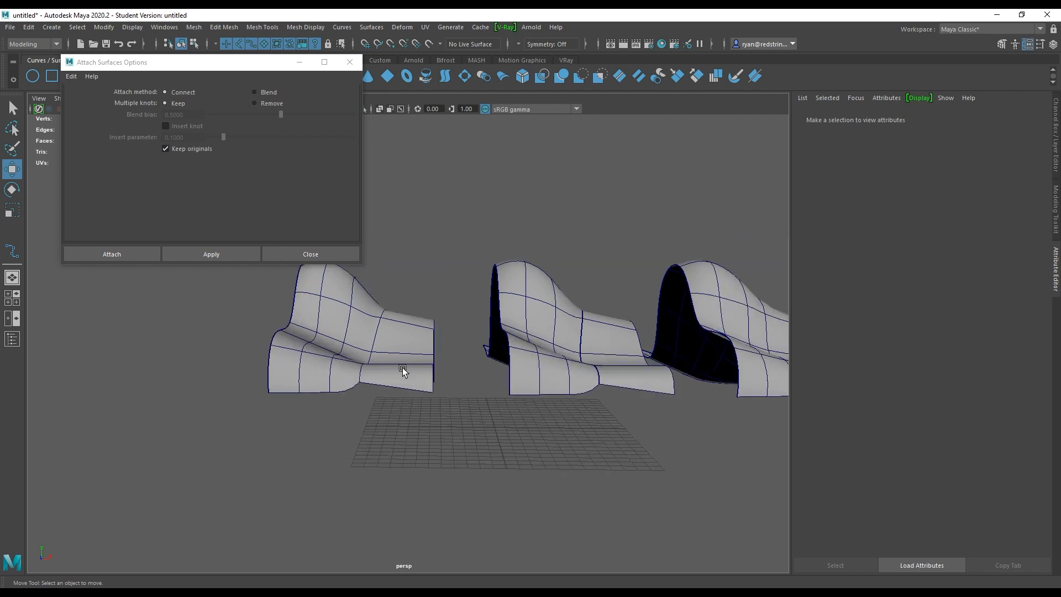
pyautogui.keyDown('alt'); pyautogui.moveTo(403, 367); pyautogui.dragTo(347, 373); pyautogui.keyUp('alt')
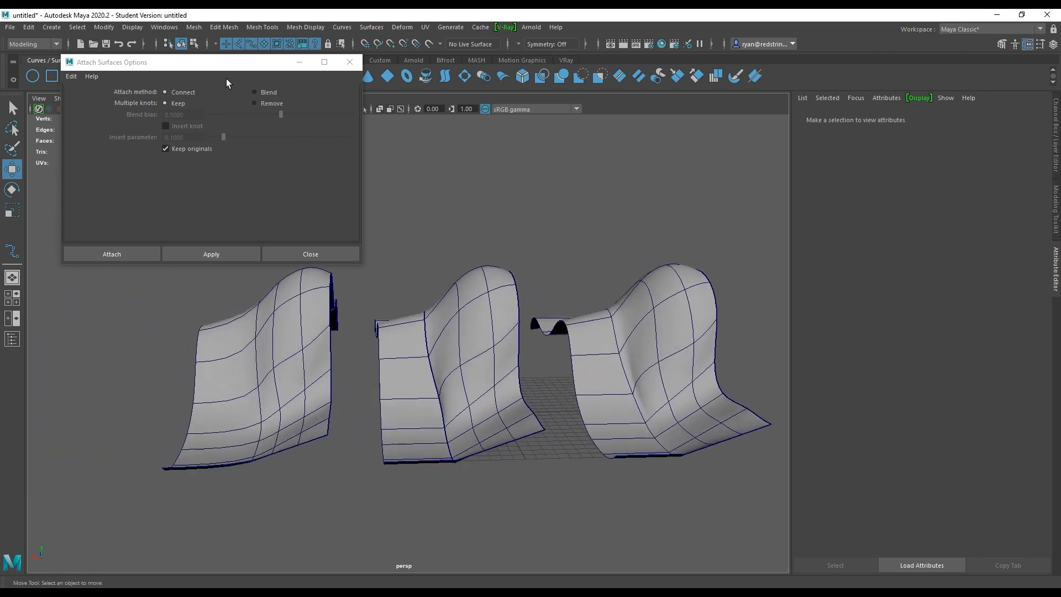
# Attach the two original surfaces once more with the Connect method, removing multiple knots and keeping the originals.
pyautogui.moveTo(213, 56)
pyautogui.mouseDown()
pyautogui.moveTo(213, 122)
pyautogui.moveTo(196, 51)
pyautogui.mouseUp()
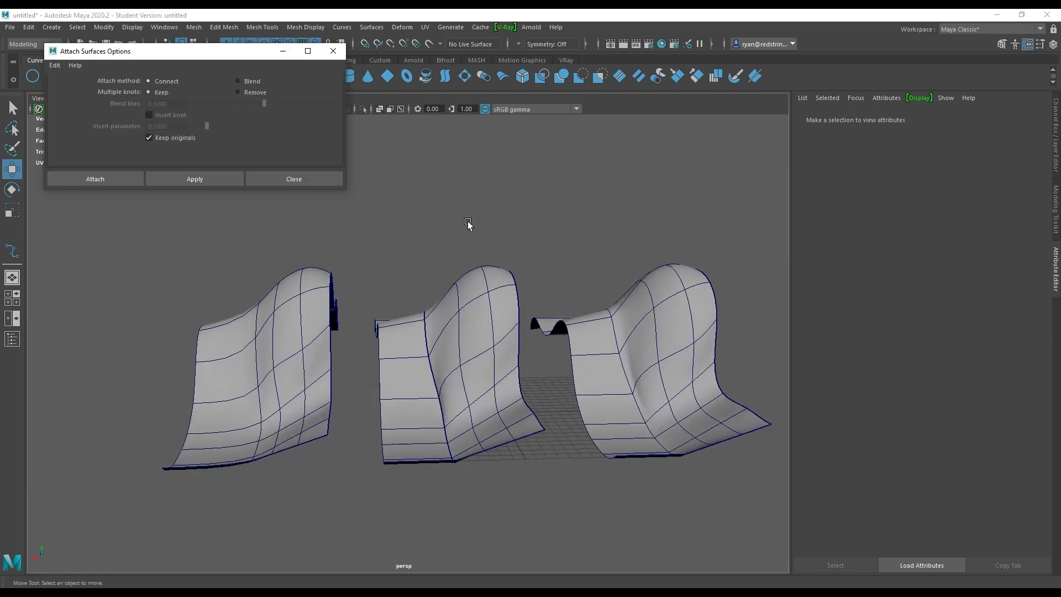
pyautogui.keyDown('alt'); pyautogui.moveTo(469, 224); pyautogui.dragTo(441, 332); pyautogui.keyUp('alt')
pyautogui.click(407, 338)
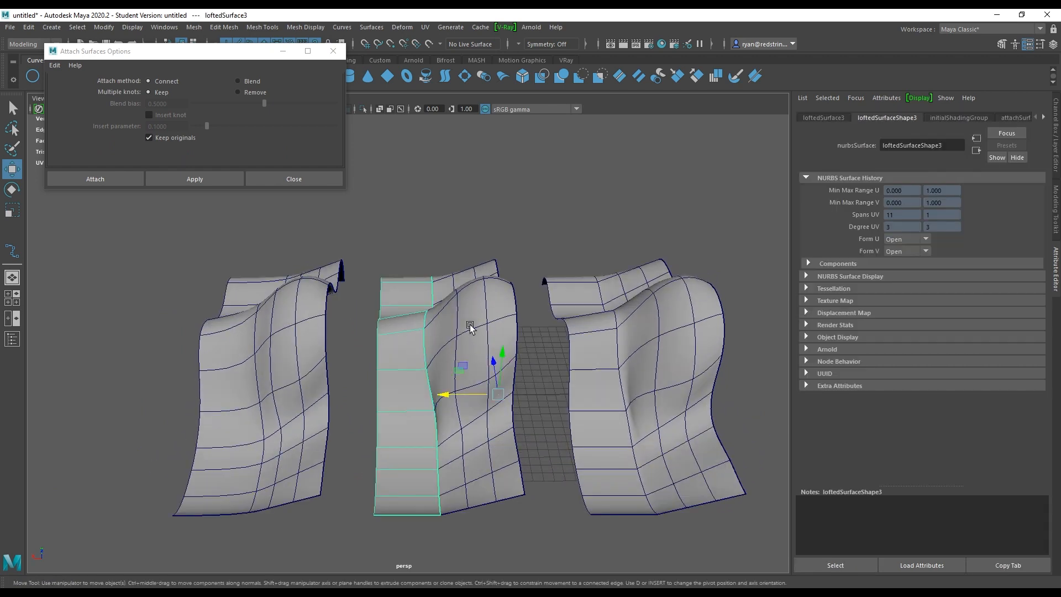
pyautogui.keyDown('shift'); pyautogui.click(471, 322); pyautogui.keyUp('shift')
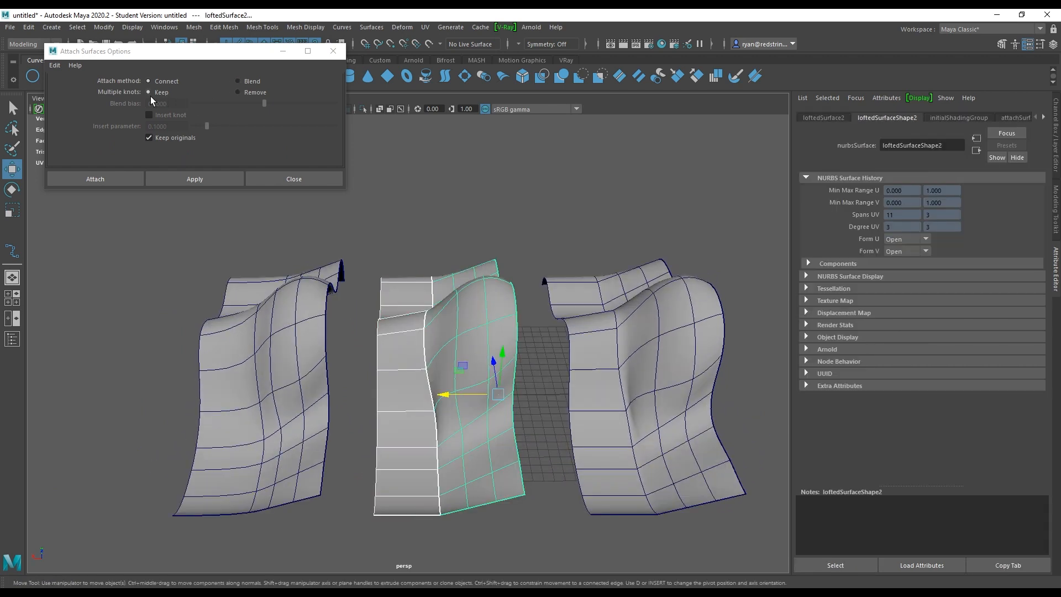
pyautogui.click(247, 91)
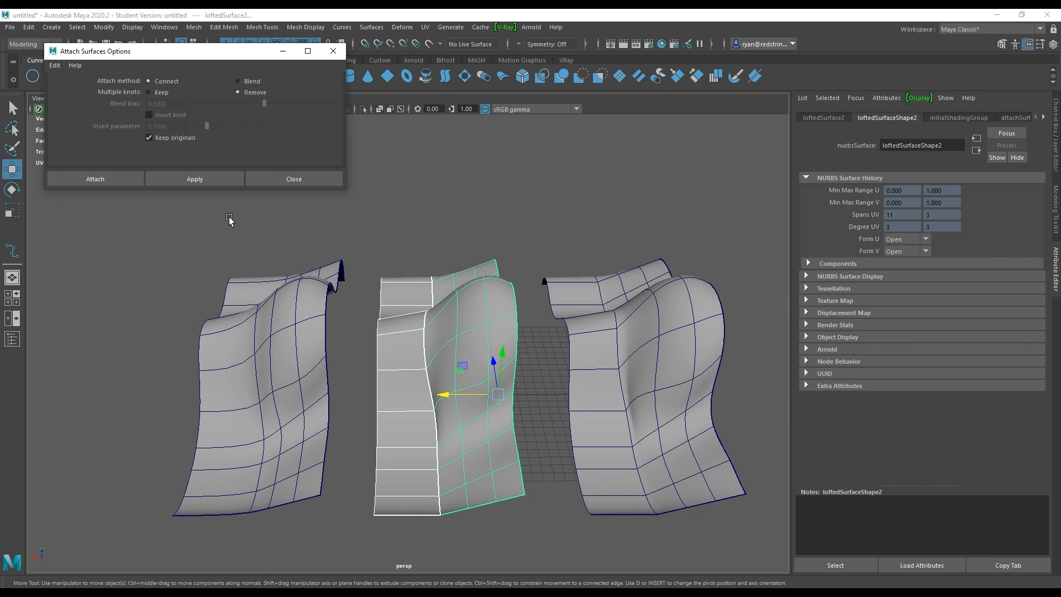
pyautogui.click(221, 180)
# Move the new attached surface about 38.2 cm along negative Z, clear of the other surfaces.
pyautogui.keyDown('alt'); pyautogui.moveTo(348, 271); pyautogui.dragTo(478, 299); pyautogui.keyUp('alt')
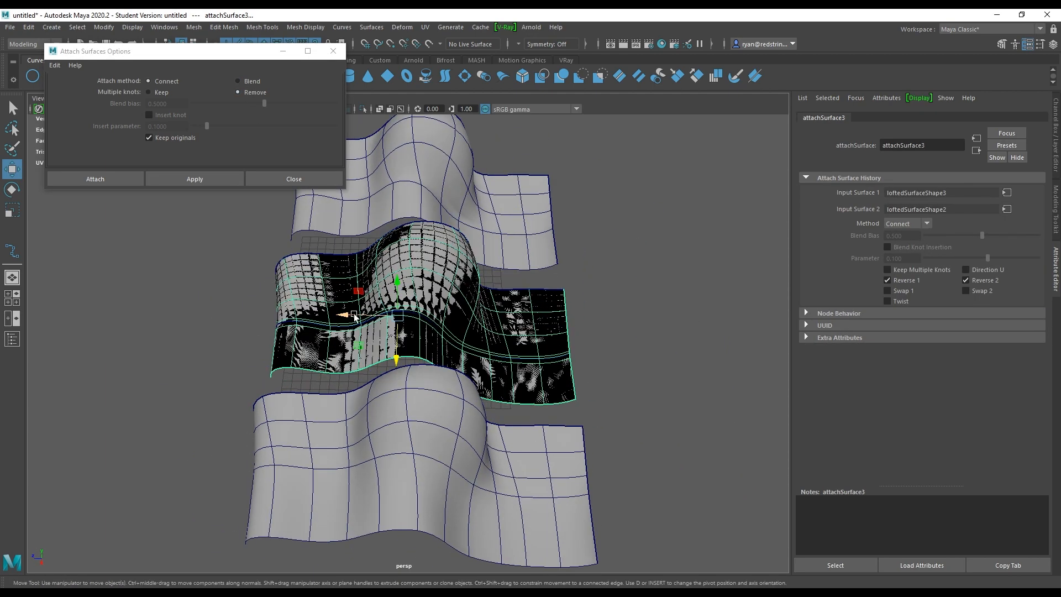
pyautogui.moveTo(352, 314); pyautogui.dragTo(675, 303)
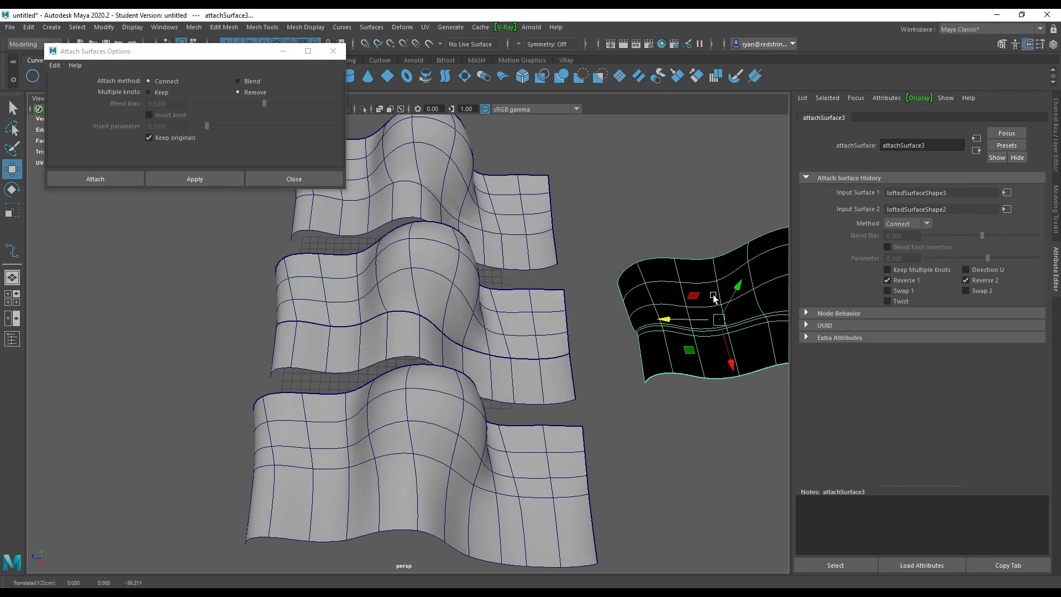
pyautogui.keyDown('alt'); pyautogui.moveTo(715, 298); pyautogui.dragTo(486, 315, button='middle'); pyautogui.keyUp('alt')
# Reverse the direction of the attached surface that displays black, and deselect it.
pyautogui.rightClick(569, 284)
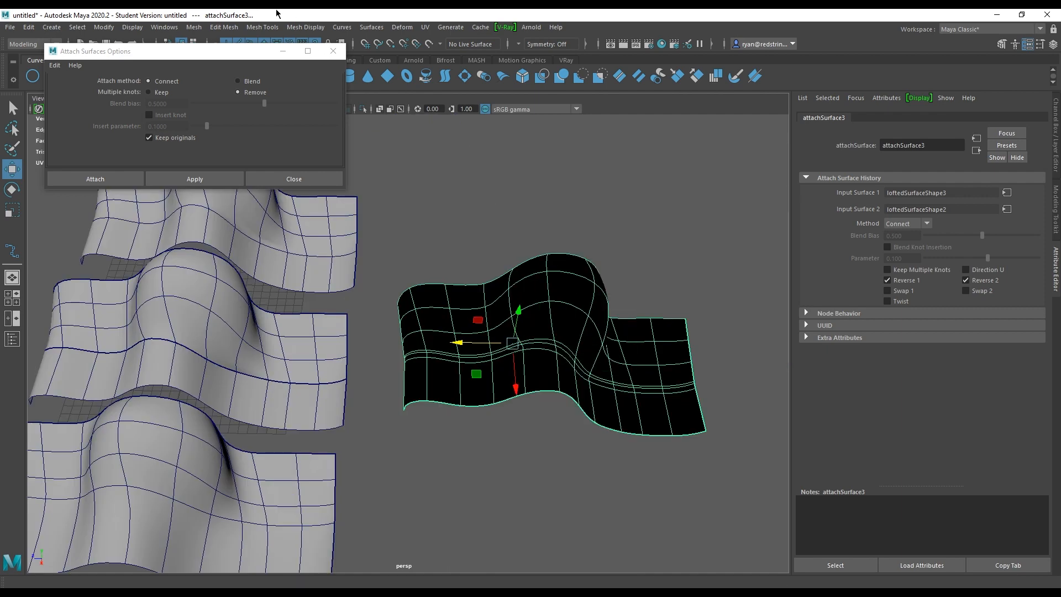
pyautogui.click(371, 27)
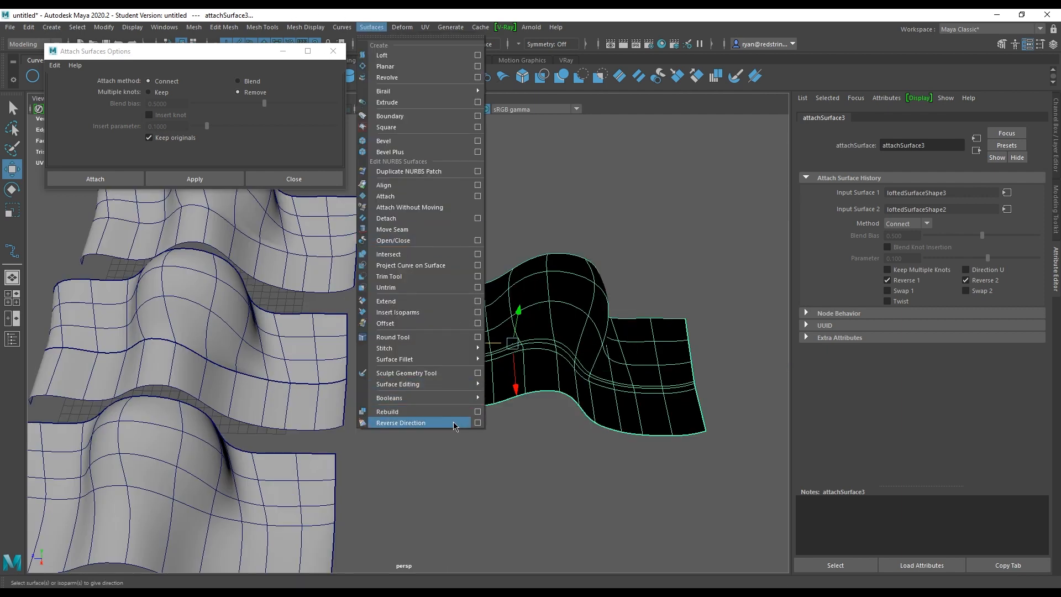
pyautogui.click(401, 423)
pyautogui.click(513, 233)
# Compare the joins of the attached surfaces from several angles and inspect the surface patches of the connected one.
pyautogui.keyDown('alt'); pyautogui.moveTo(513, 233); pyautogui.dragTo(611, 364); pyautogui.keyUp('alt')
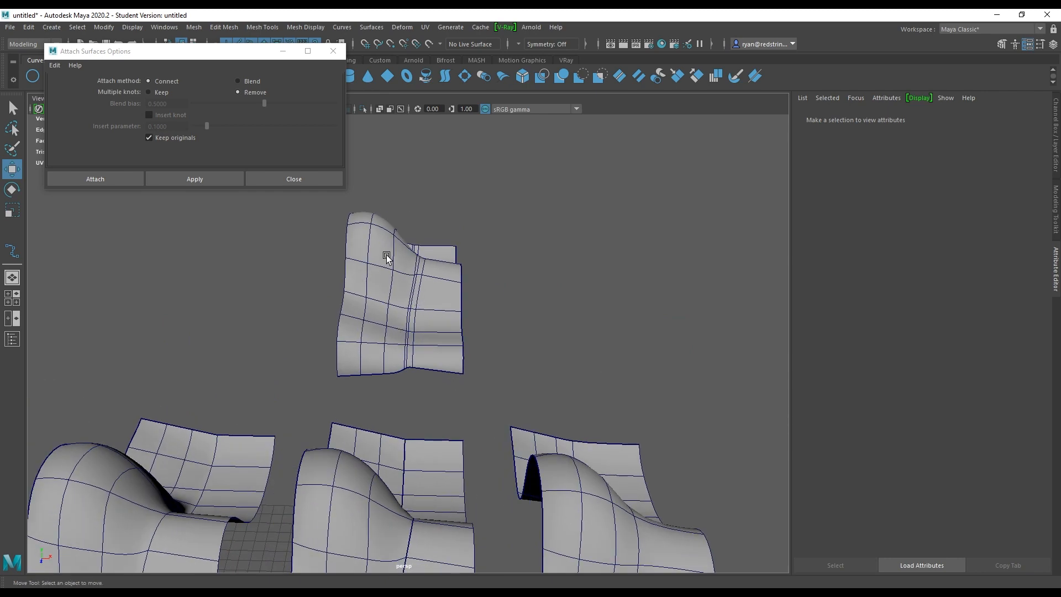
pyautogui.keyDown('alt'); pyautogui.moveTo(445, 319); pyautogui.dragTo(264, 333); pyautogui.keyUp('alt')
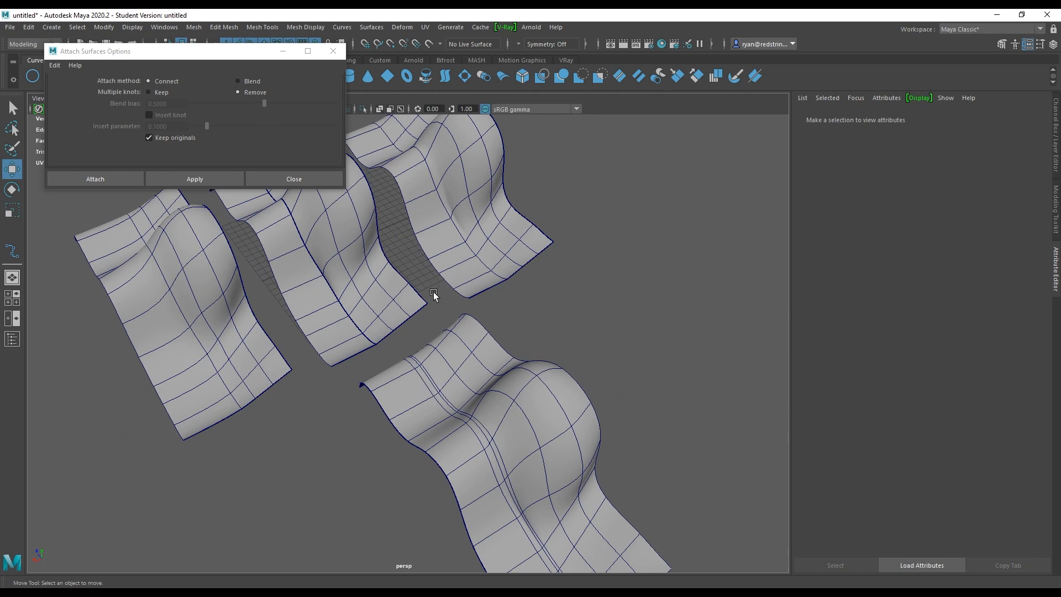
pyautogui.keyDown('alt'); pyautogui.moveTo(434, 294); pyautogui.dragTo(394, 369); pyautogui.keyUp('alt')
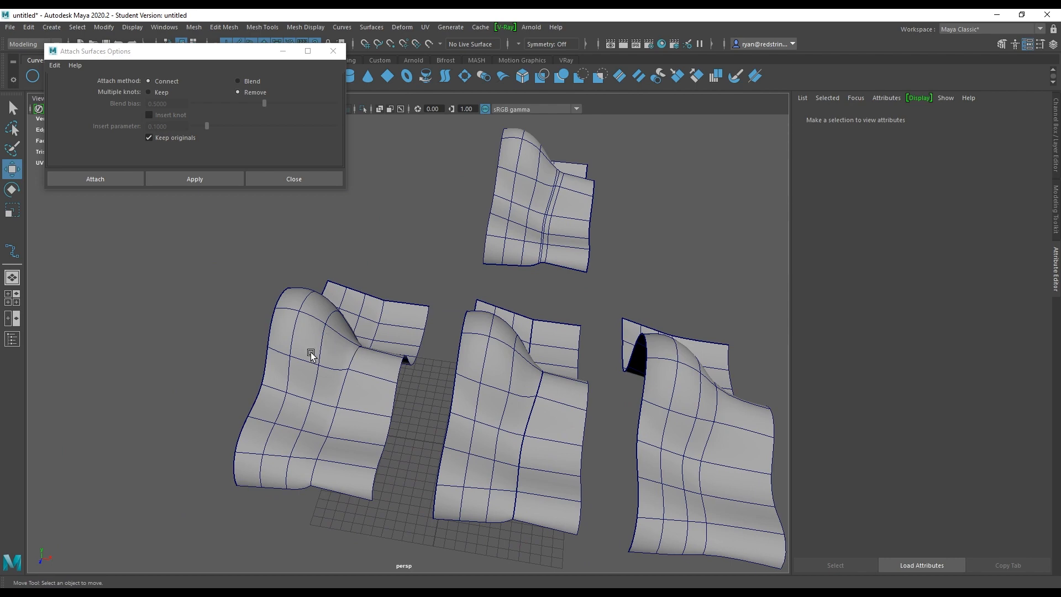
pyautogui.keyDown('alt'); pyautogui.moveTo(362, 334); pyautogui.dragTo(354, 337); pyautogui.keyUp('alt')
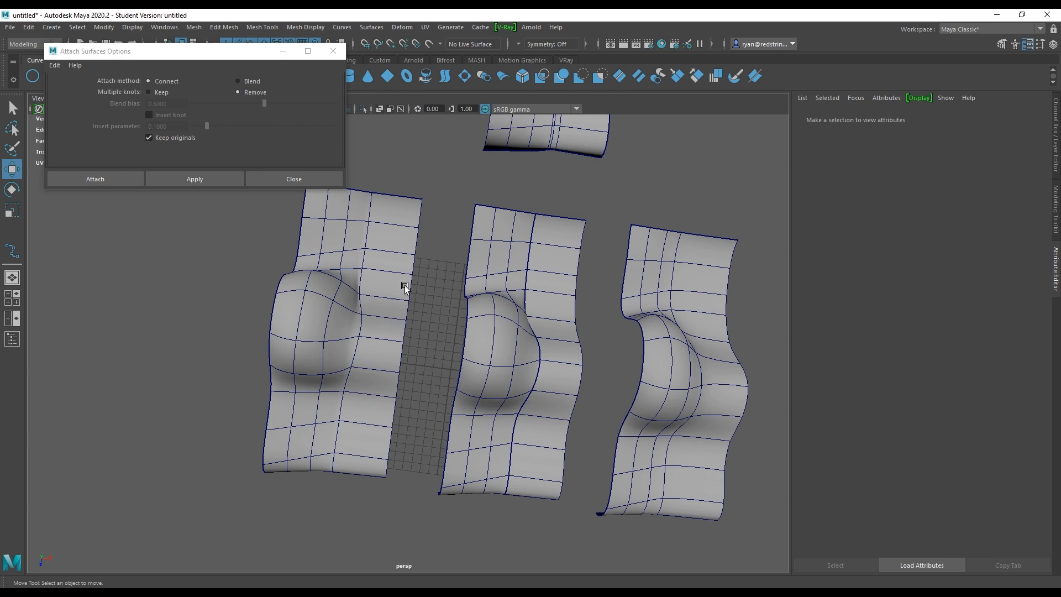
pyautogui.moveTo(387, 227); pyautogui.dragTo(355, 242, button='right')
pyautogui.click(392, 239)
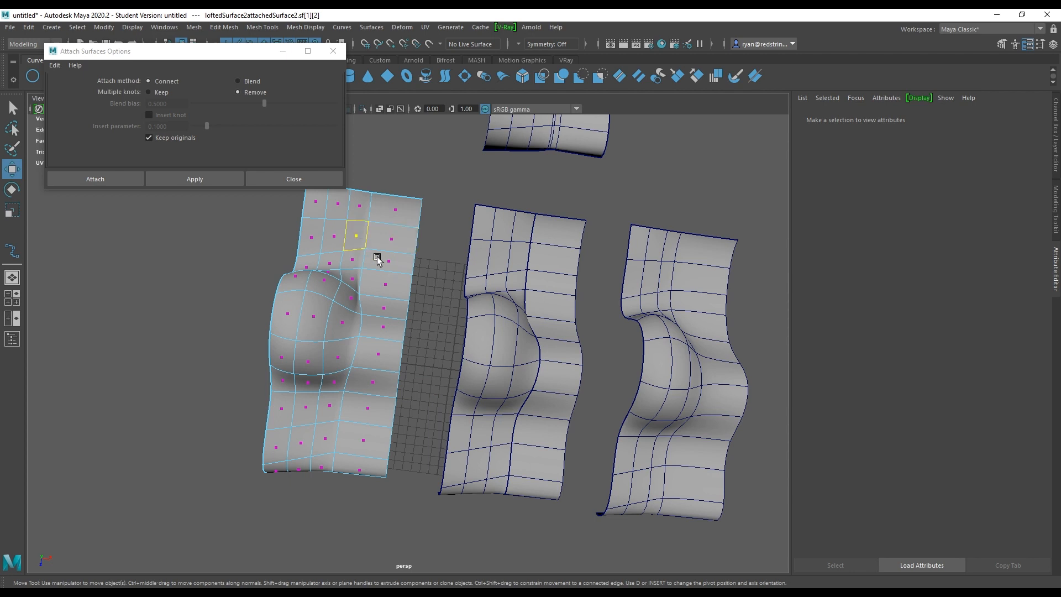
pyautogui.click(391, 267)
pyautogui.moveTo(387, 228); pyautogui.dragTo(441, 212, button='right')
pyautogui.click(459, 186)
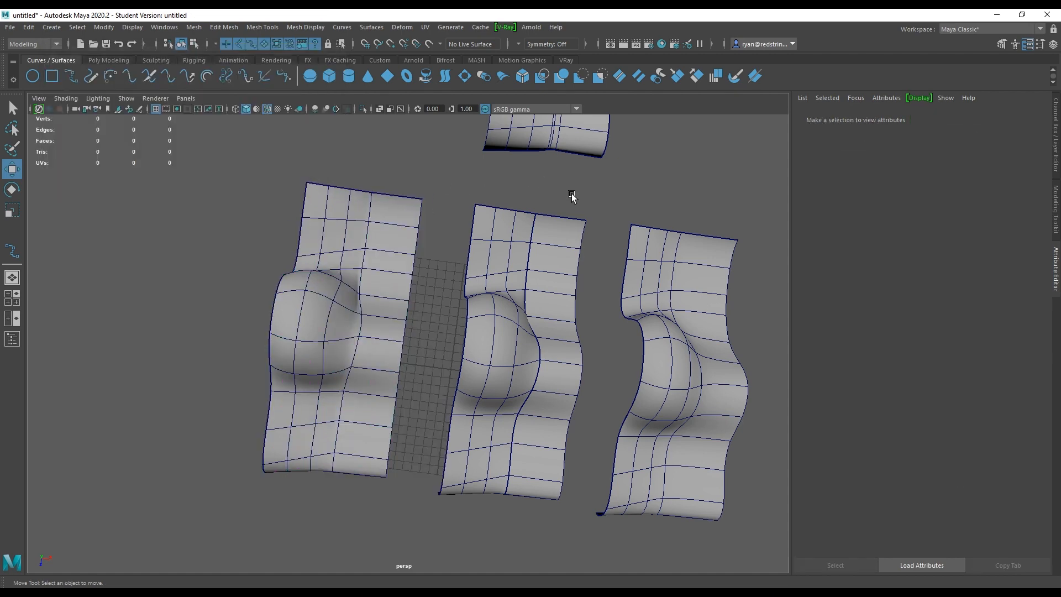
# Delete the attached surface with removed knots that sits apart from the other three.
pyautogui.keyDown('alt'); pyautogui.moveTo(570, 197); pyautogui.dragTo(203, 196); pyautogui.keyUp('alt')
pyautogui.keyDown('alt'); pyautogui.moveTo(528, 311); pyautogui.dragTo(429, 405); pyautogui.keyUp('alt')
pyautogui.press('Delete')
# Select the two attached surfaces and the two originals in turn to compare them.
pyautogui.click(428, 406)
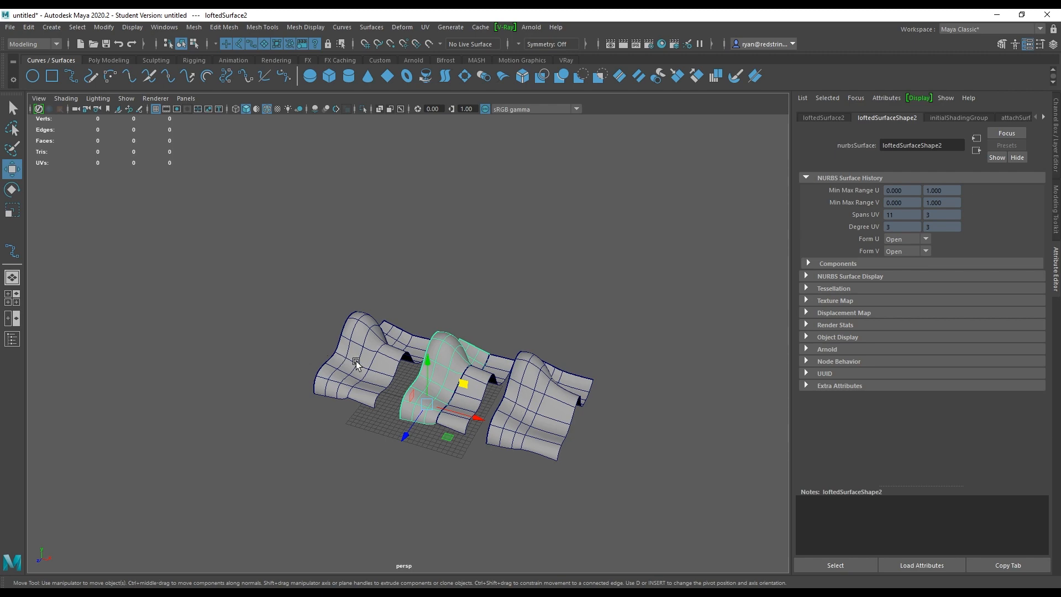
pyautogui.keyDown('alt'); pyautogui.moveTo(519, 297); pyautogui.dragTo(513, 382, button='right'); pyautogui.keyUp('alt')
pyautogui.keyDown('alt'); pyautogui.moveTo(513, 383); pyautogui.dragTo(426, 367, button='middle'); pyautogui.keyUp('alt')
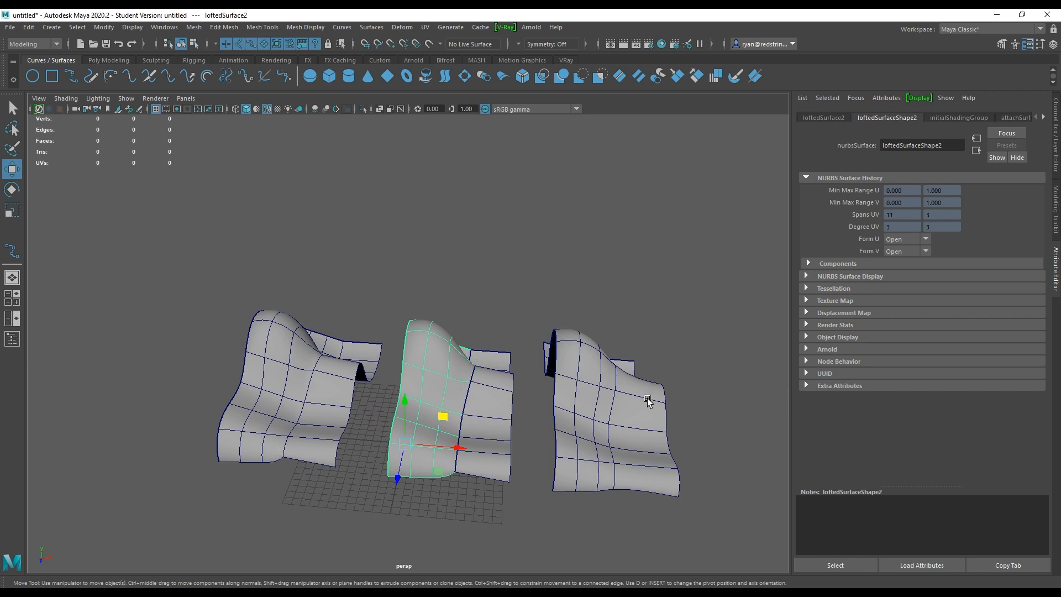
pyautogui.click(335, 365)
pyautogui.click(608, 365)
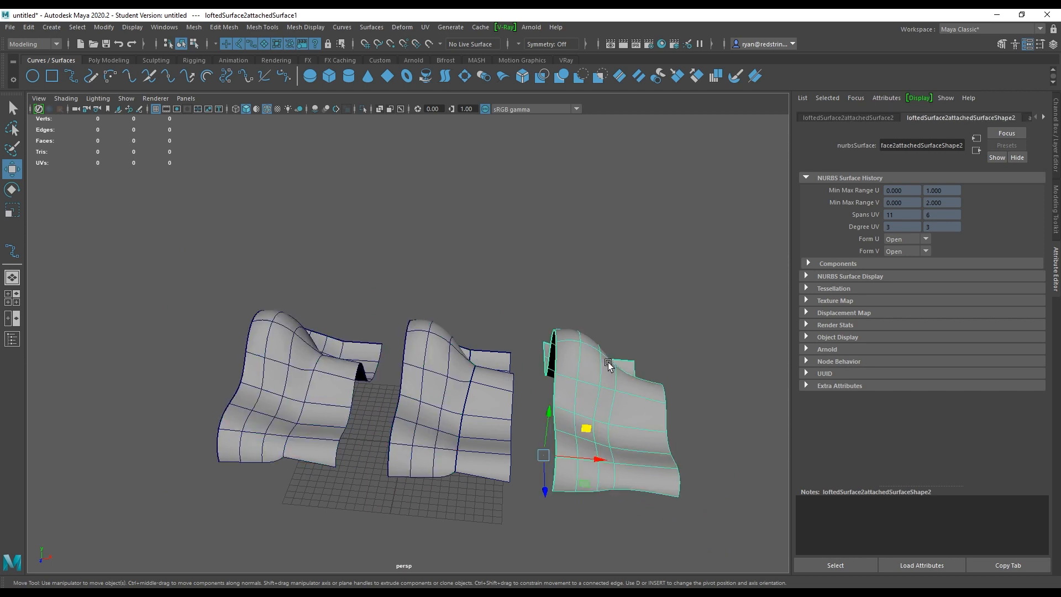
pyautogui.click(293, 346)
pyautogui.click(438, 353)
pyautogui.click(499, 391)
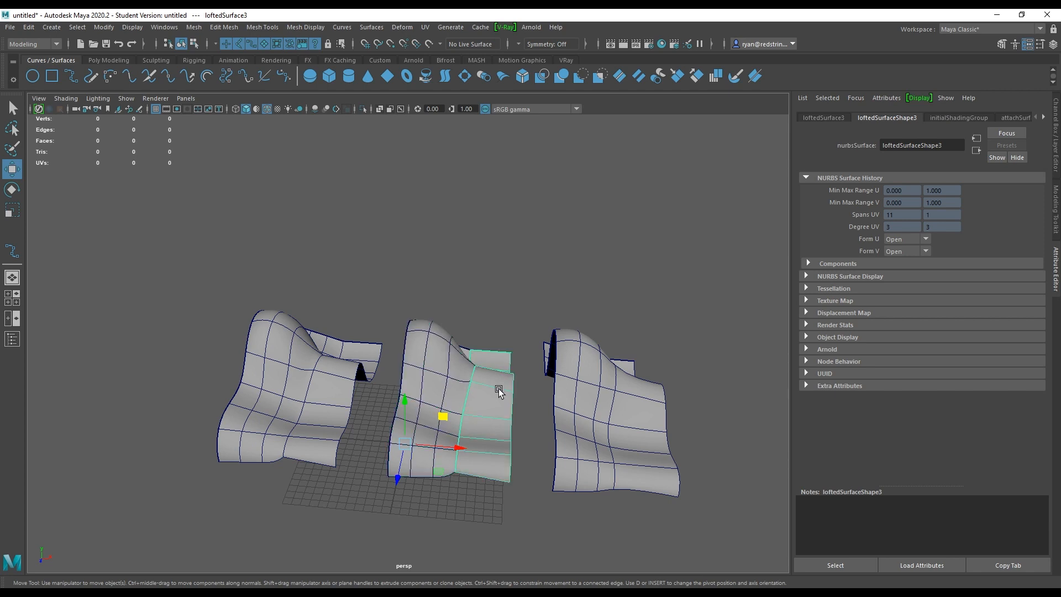
# Try to move the original sculpted surface and undo the move.
pyautogui.click(421, 405)
pyautogui.moveTo(457, 446); pyautogui.dragTo(480, 369)
pyautogui.hotkey('ctrl', 'z')
# Move the original adjoining strip up about 4 cm and slightly along X, checking how the attached surfaces respond.
pyautogui.click(486, 414)
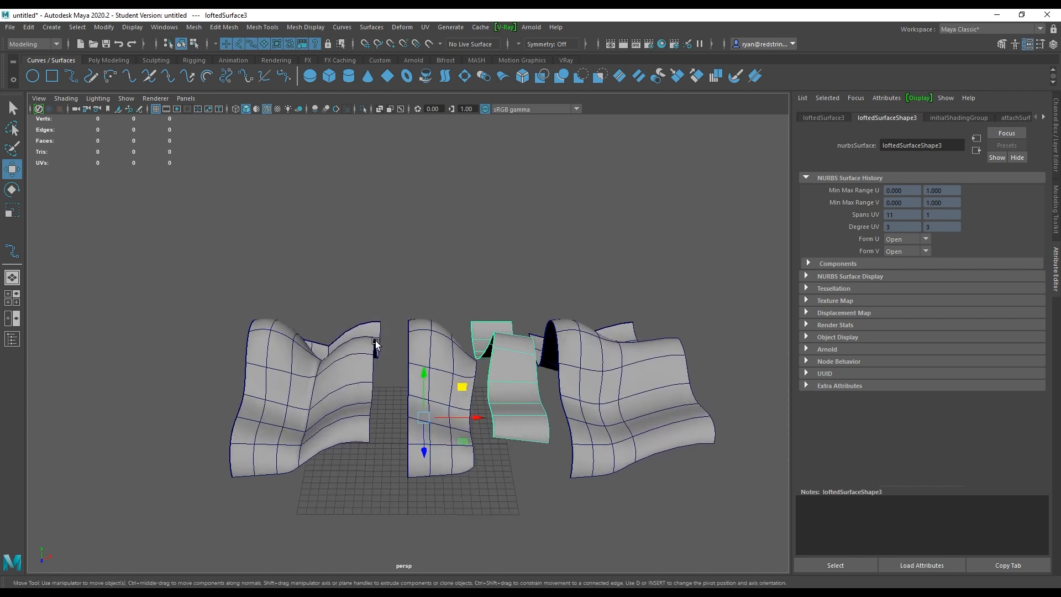
pyautogui.keyDown('alt'); pyautogui.moveTo(516, 360); pyautogui.dragTo(437, 373); pyautogui.keyUp('alt')
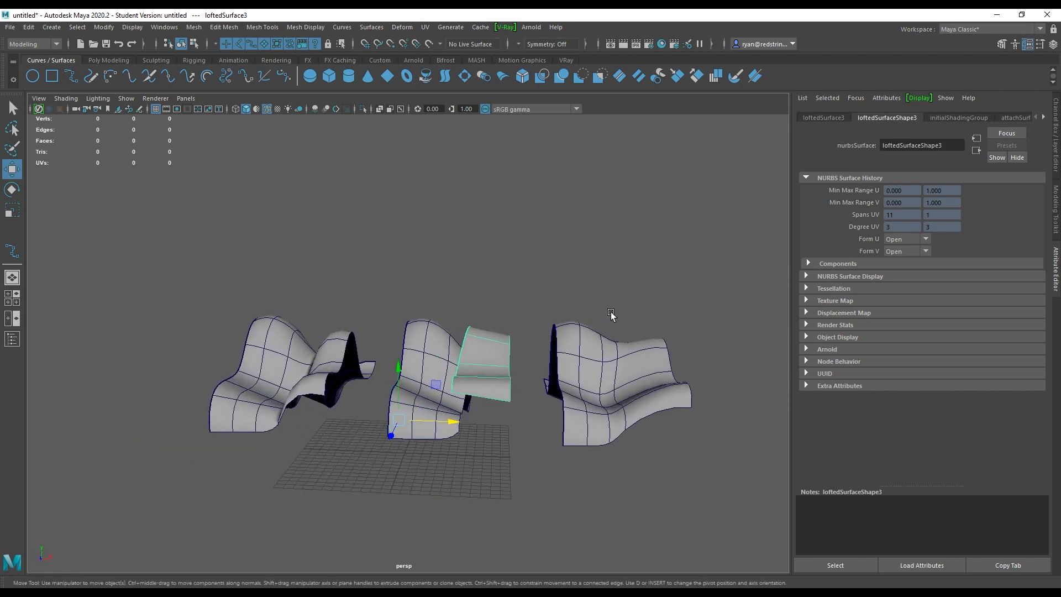
pyautogui.keyDown('alt'); pyautogui.moveTo(586, 330); pyautogui.dragTo(473, 456); pyautogui.keyUp('alt')
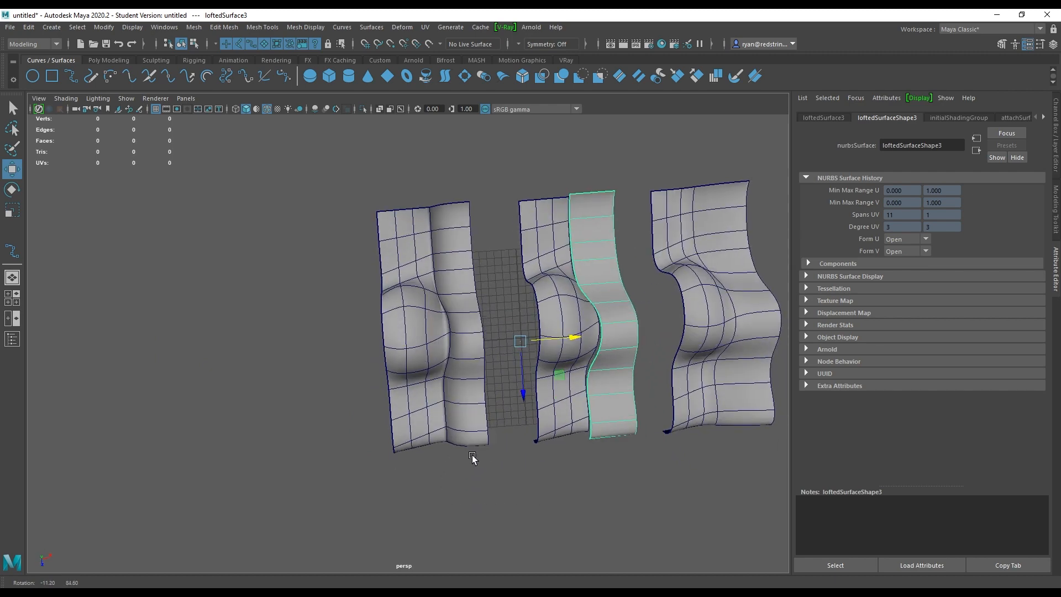
pyautogui.keyDown('alt'); pyautogui.moveTo(435, 325); pyautogui.dragTo(407, 404); pyautogui.keyUp('alt')
pyautogui.keyDown('alt'); pyautogui.moveTo(407, 403); pyautogui.dragTo(384, 420, button='right'); pyautogui.keyUp('alt')
pyautogui.keyDown('alt'); pyautogui.moveTo(384, 419); pyautogui.dragTo(449, 418, button='middle'); pyautogui.keyUp('alt')
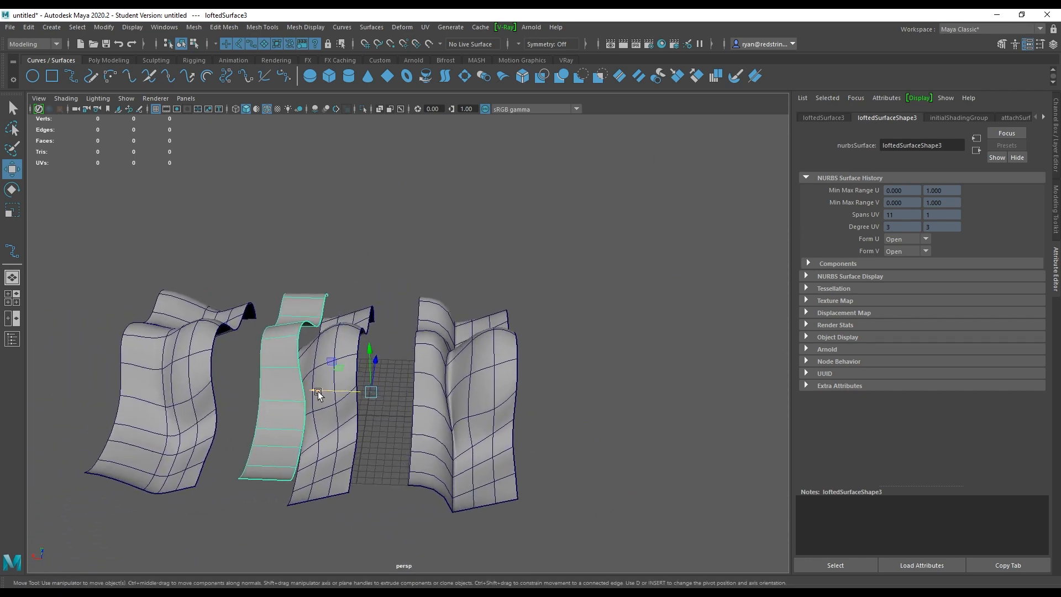
pyautogui.moveTo(318, 394); pyautogui.dragTo(311, 394)
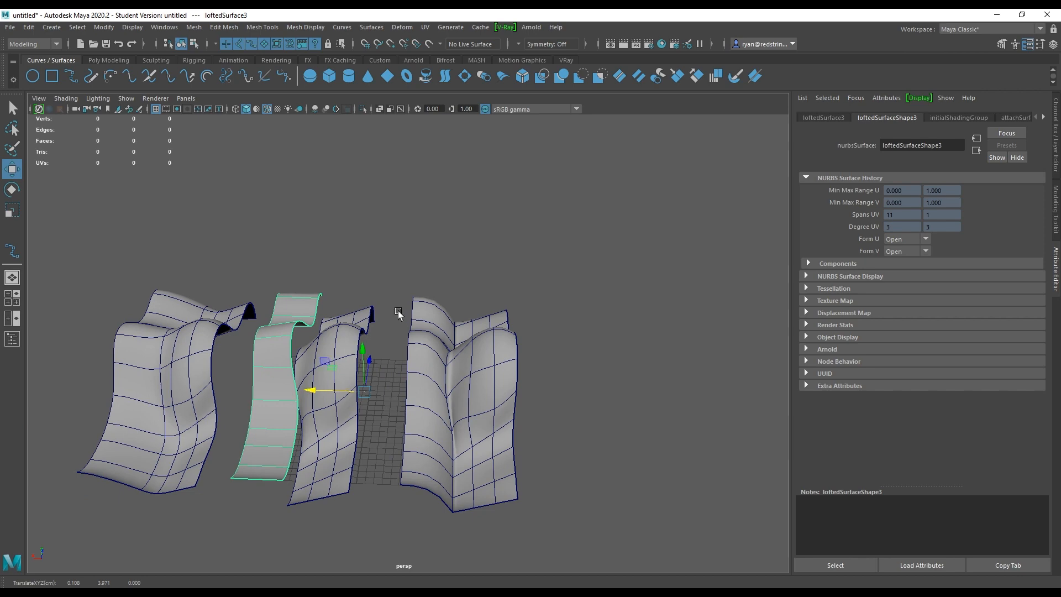
# Undo the last moves of the original adjoining strip and clear the selection.
pyautogui.click(397, 281)
pyautogui.moveTo(457, 386)
pyautogui.keyDown('alt'); pyautogui.mouseDown()
pyautogui.moveTo(474, 435)
pyautogui.moveTo(464, 426)
pyautogui.moveTo(502, 421)
pyautogui.moveTo(458, 385)
pyautogui.mouseUp(); pyautogui.keyUp('alt')
pyautogui.keyDown('alt'); pyautogui.moveTo(341, 337); pyautogui.dragTo(442, 326); pyautogui.keyUp('alt')
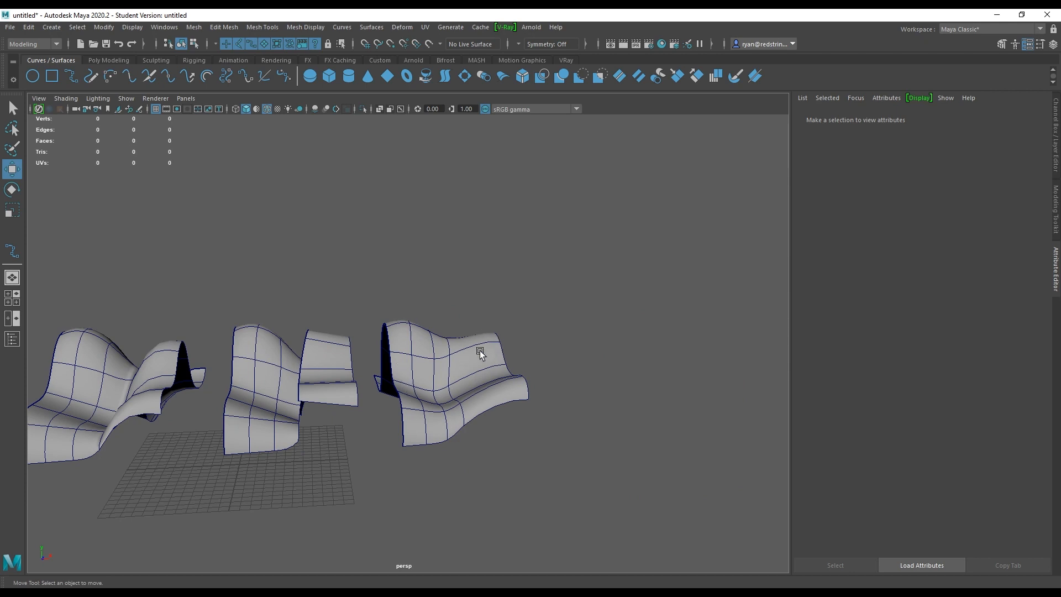
pyautogui.hotkey('ctrl', 'z')
pyautogui.hotkey('ctrl', 'z')
pyautogui.hotkey('ctrl', 'z')
pyautogui.hotkey('ctrl', 'z')
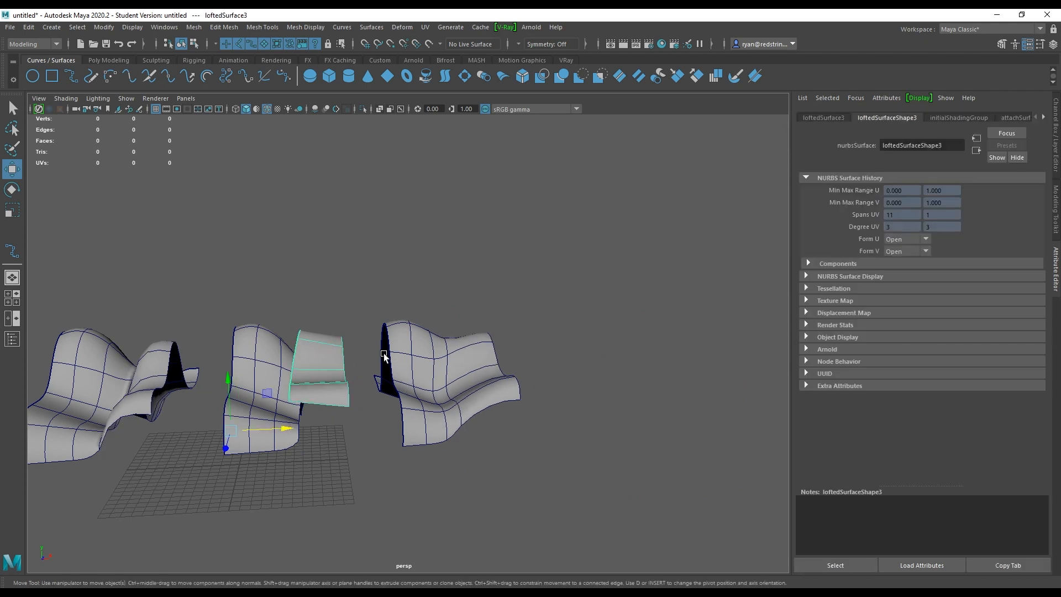
pyautogui.click(316, 316)
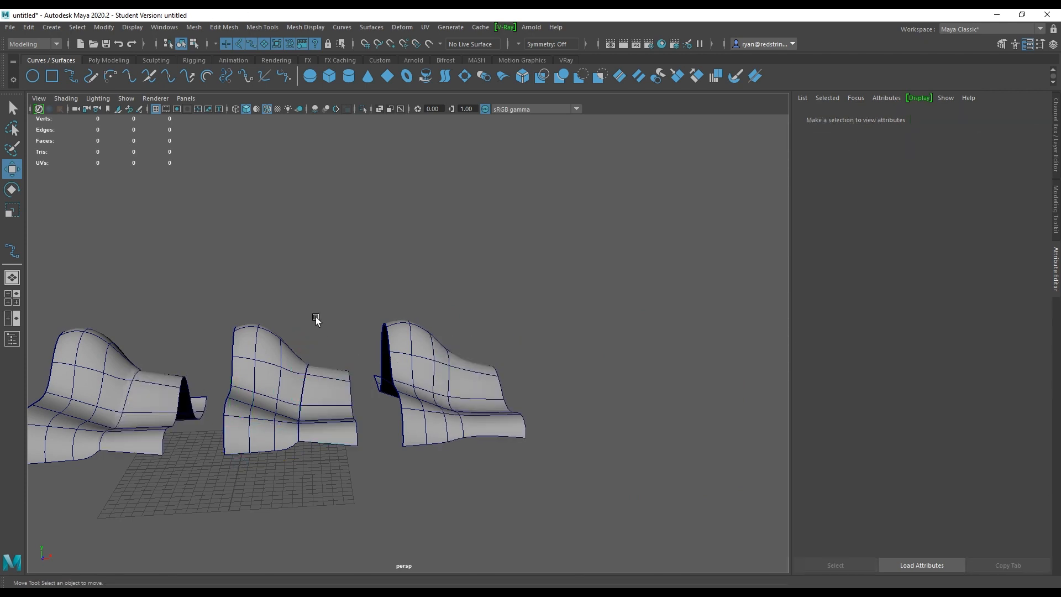
# Move the original sculpted surface's control vertices [6:7][3], near its upper joined edge, upward and outward along positive X.
pyautogui.click(333, 392)
pyautogui.moveTo(306, 301); pyautogui.dragTo(243, 301, button='right')
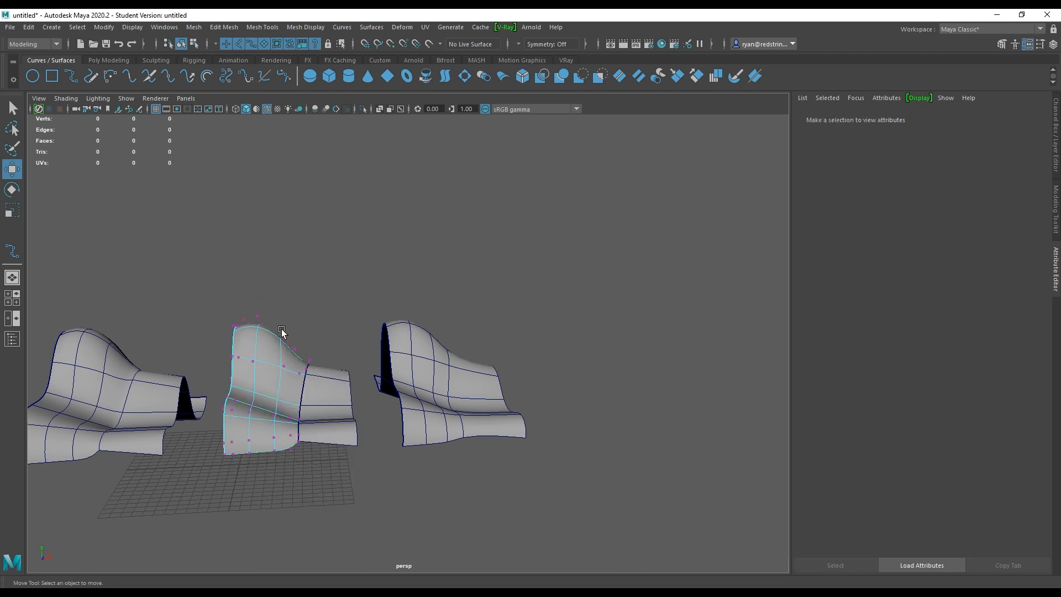
pyautogui.moveTo(269, 317); pyautogui.dragTo(293, 346)
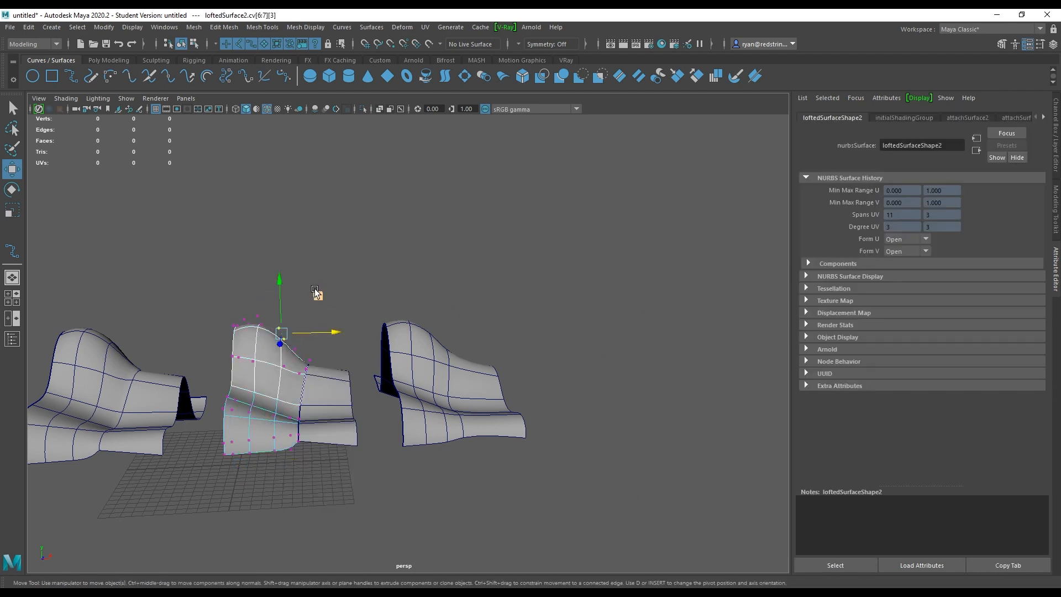
pyautogui.moveTo(314, 297); pyautogui.dragTo(341, 268)
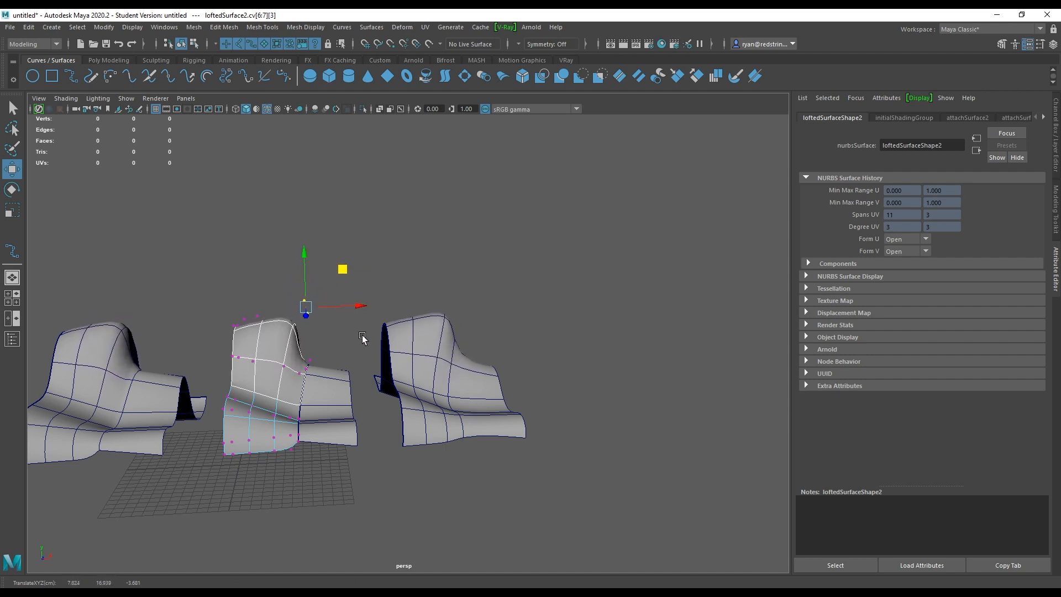
# Select the attached and original surfaces in turn, try to raise the original sculpted surface, and undo the move.
pyautogui.click(409, 326)
pyautogui.keyDown('shift'); pyautogui.click(100, 369); pyautogui.keyUp('shift')
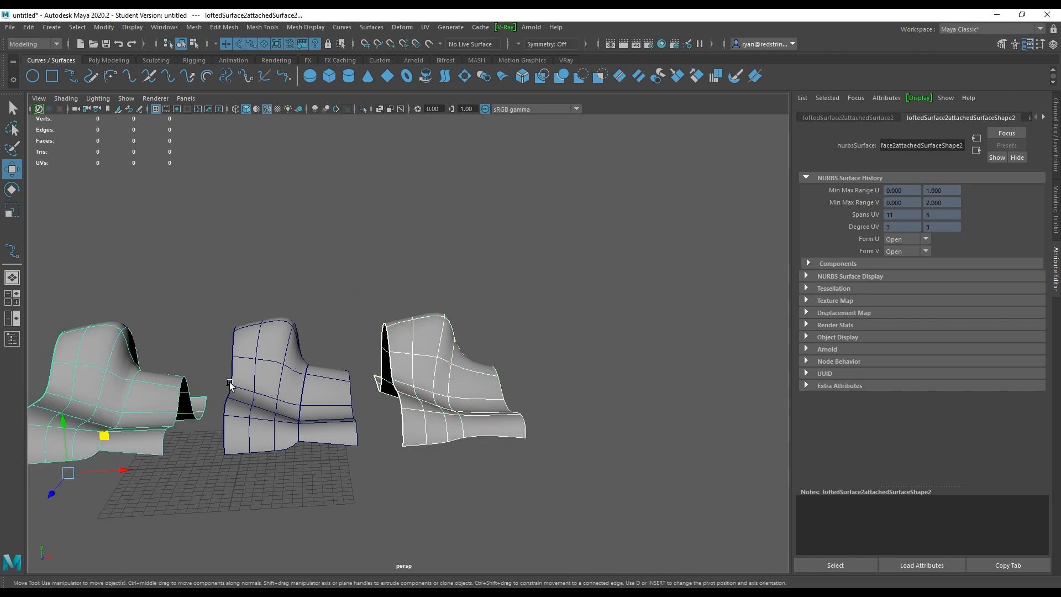
pyautogui.click(320, 391)
pyautogui.click(271, 356)
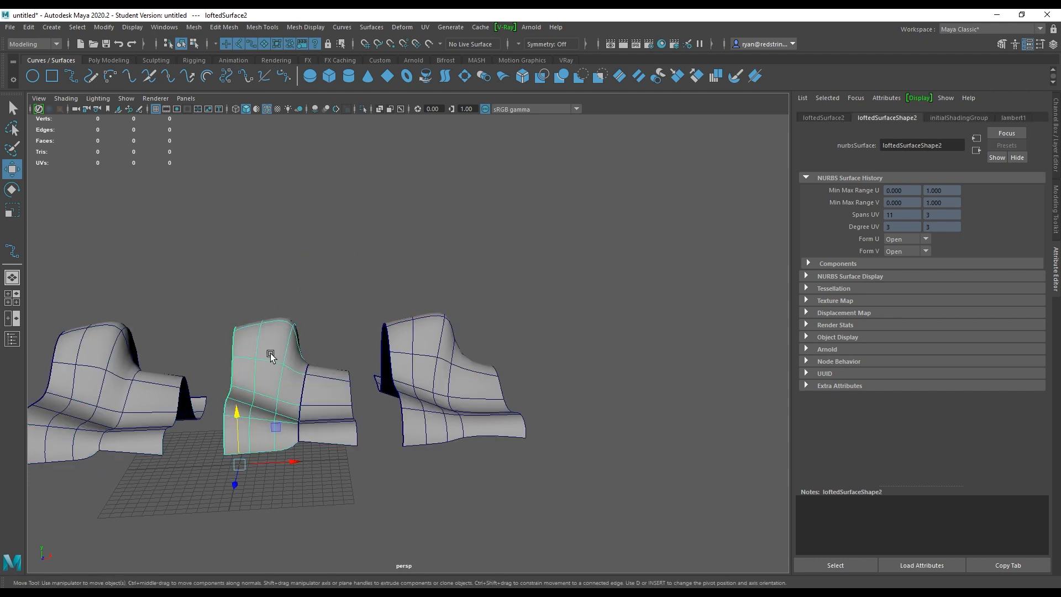
pyautogui.moveTo(237, 413); pyautogui.dragTo(254, 241)
pyautogui.hotkey('ctrl', 'z')
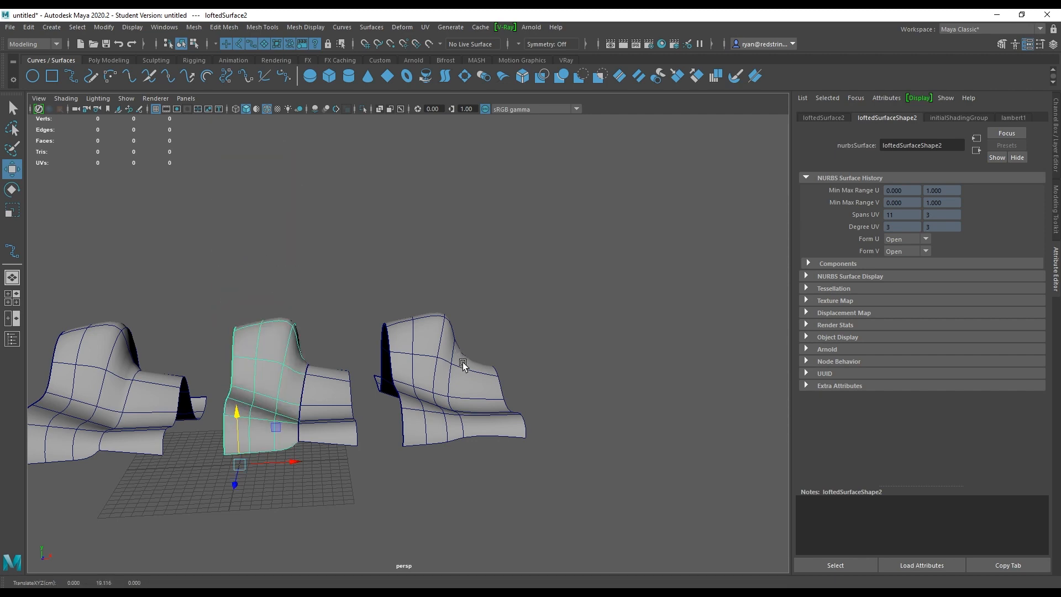
# Delete all the attached and original surfaces in the scene.
pyautogui.keyDown('alt'); pyautogui.moveTo(619, 507); pyautogui.dragTo(300, 392, button='right'); pyautogui.keyUp('alt')
pyautogui.keyDown('alt'); pyautogui.moveTo(300, 392); pyautogui.dragTo(289, 410); pyautogui.keyUp('alt')
pyautogui.moveTo(189, 291); pyautogui.dragTo(563, 493)
pyautogui.press('Delete')
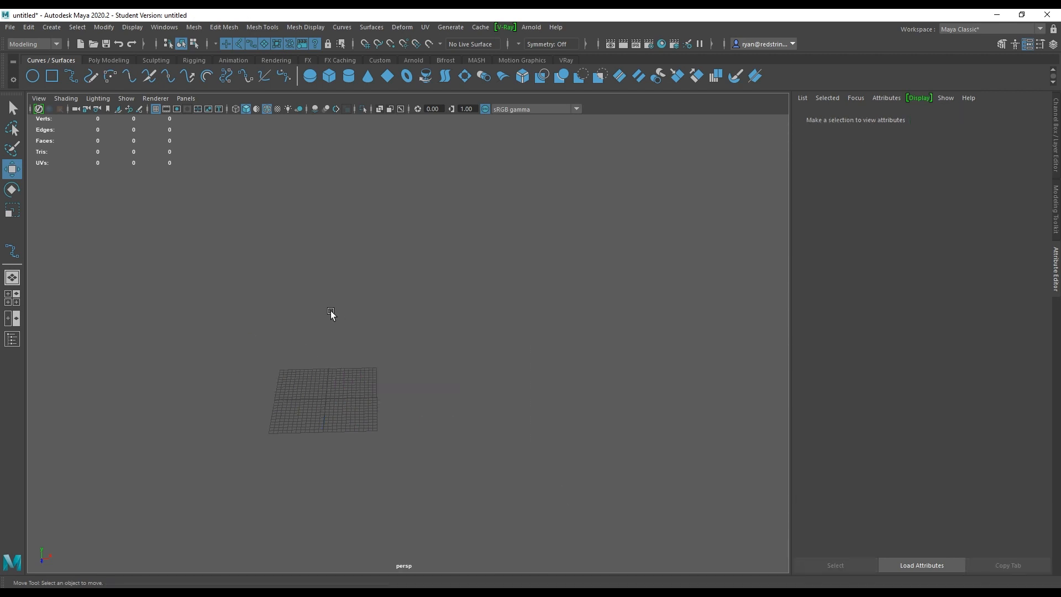
pyautogui.keyDown('alt'); pyautogui.moveTo(364, 288); pyautogui.dragTo(435, 303, button='middle'); pyautogui.keyUp('alt')
pyautogui.scroll(5, 249, 237)
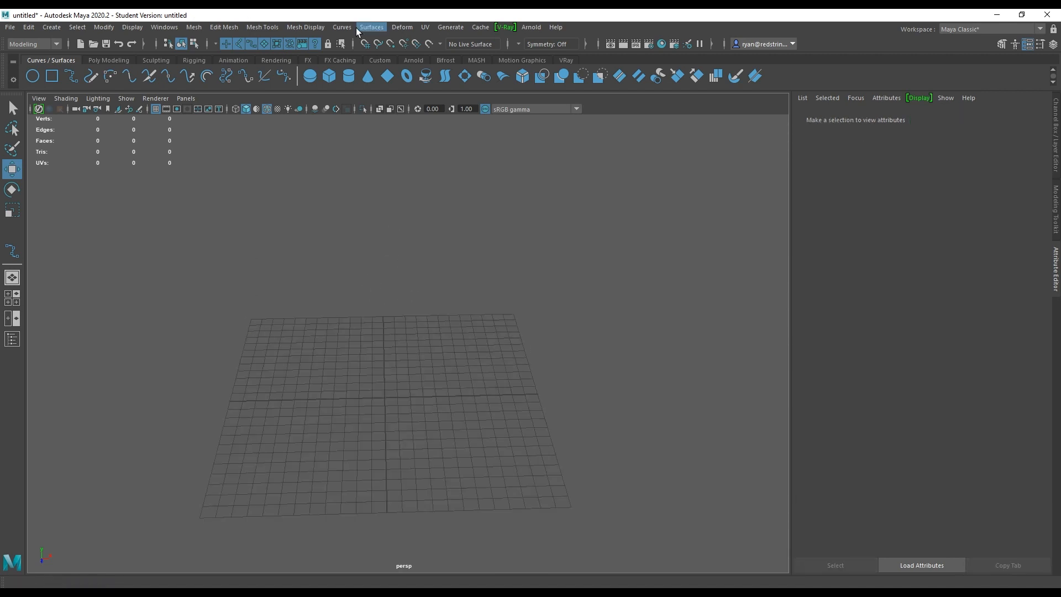
pyautogui.click(342, 27)
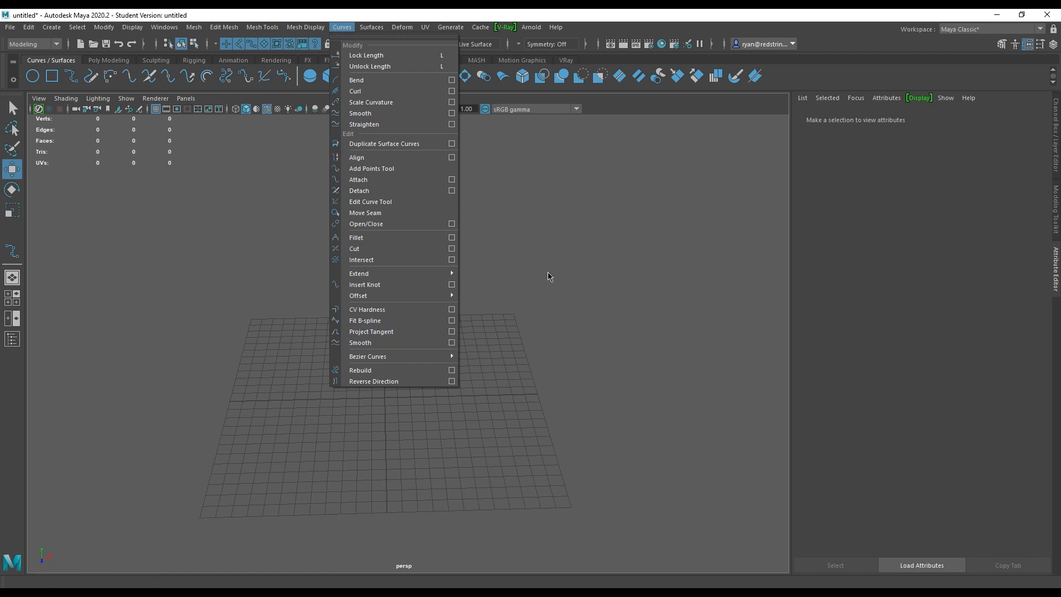
pyautogui.moveTo(370, 31)
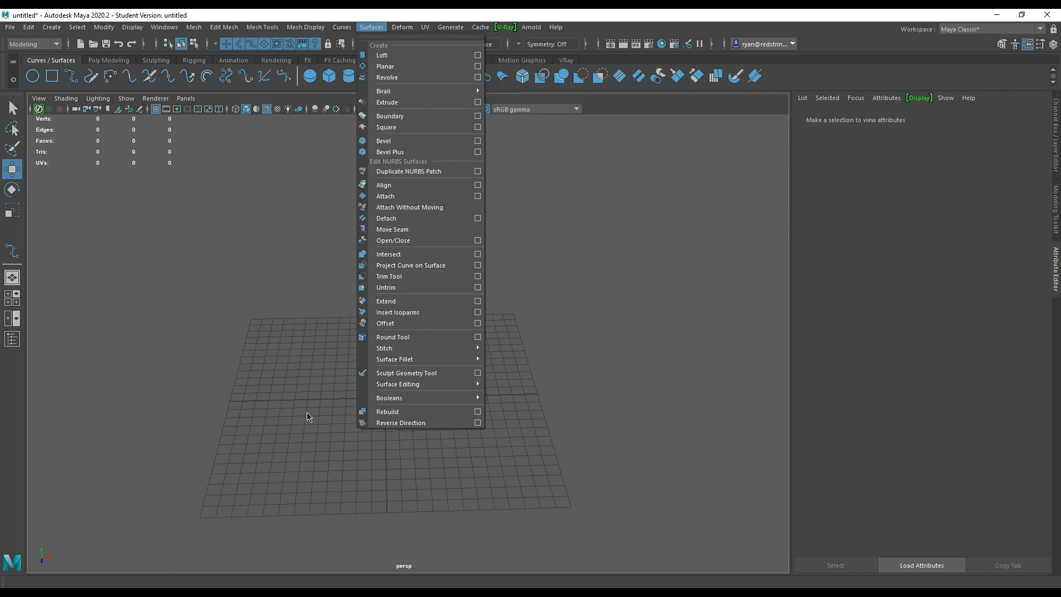
pyautogui.click(296, 314)
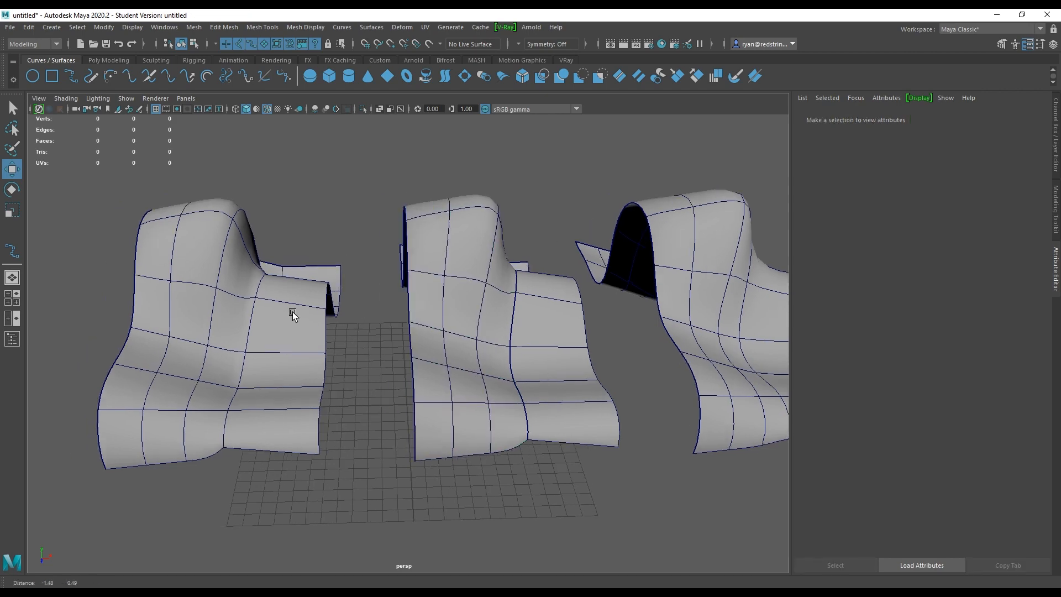
# Detach the attached surface on the negative X side along its isoparm at V 0.667 and select both pieces to check the split.
pyautogui.keyDown('alt'); pyautogui.moveTo(292, 312); pyautogui.dragTo(389, 303, button='middle'); pyautogui.keyUp('alt')
pyautogui.click(349, 256)
pyautogui.moveTo(320, 220); pyautogui.dragTo(318, 191, button='right')
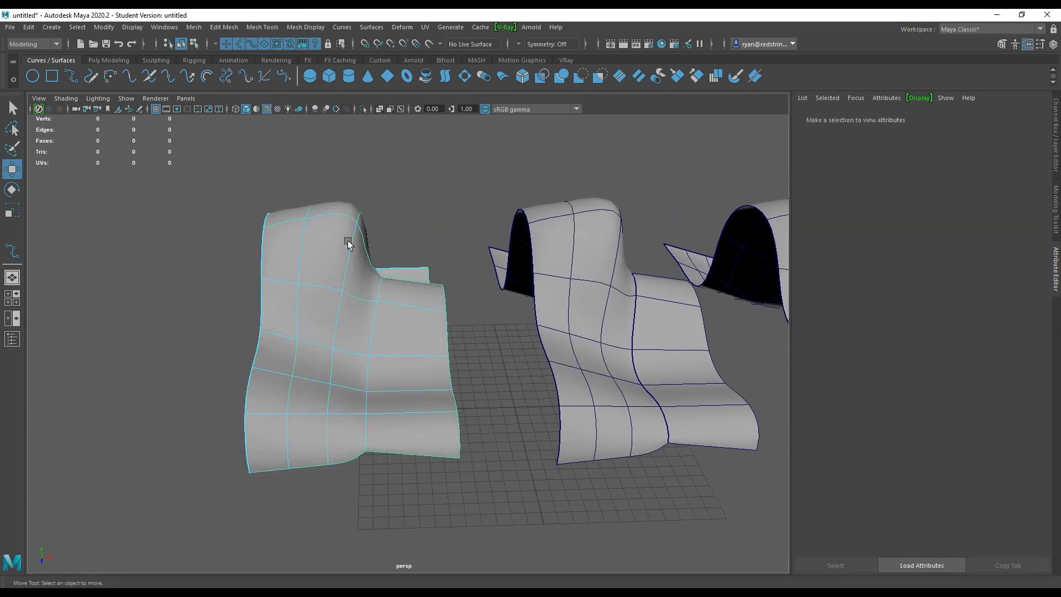
pyautogui.click(351, 254)
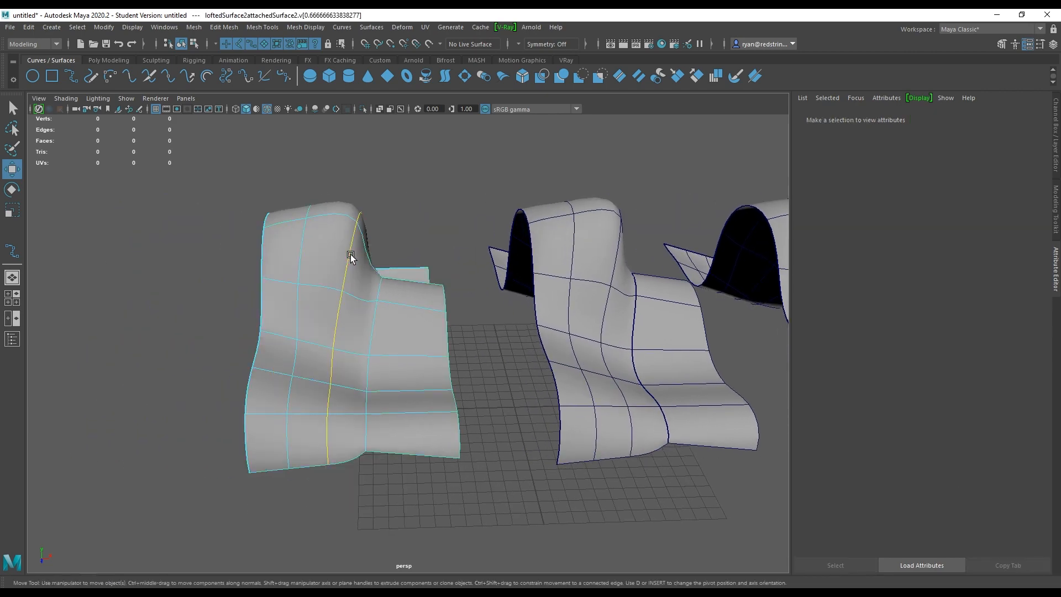
pyautogui.click(371, 27)
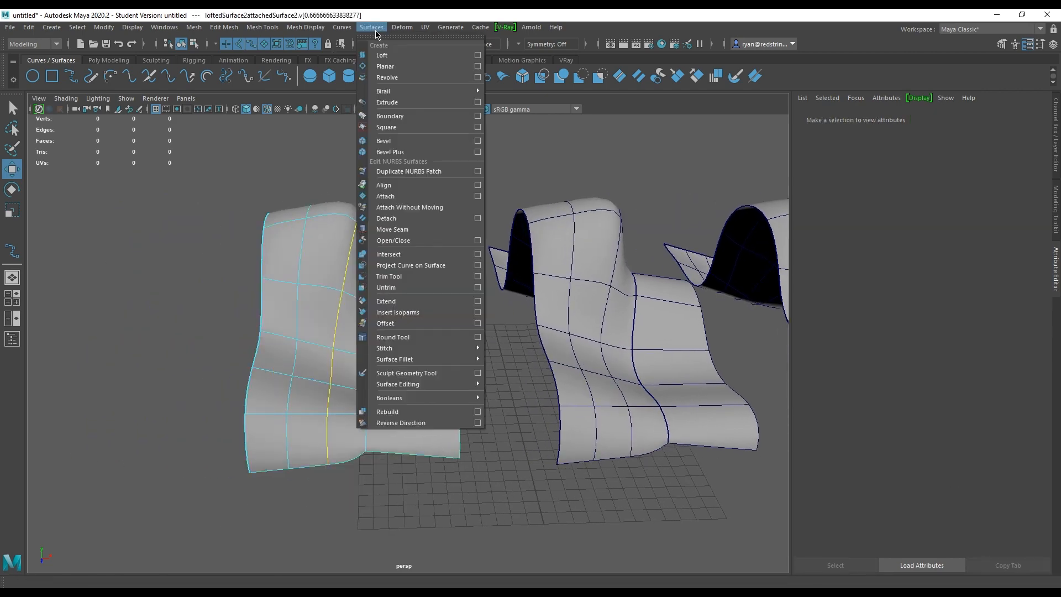
pyautogui.click(420, 218)
pyautogui.click(414, 303)
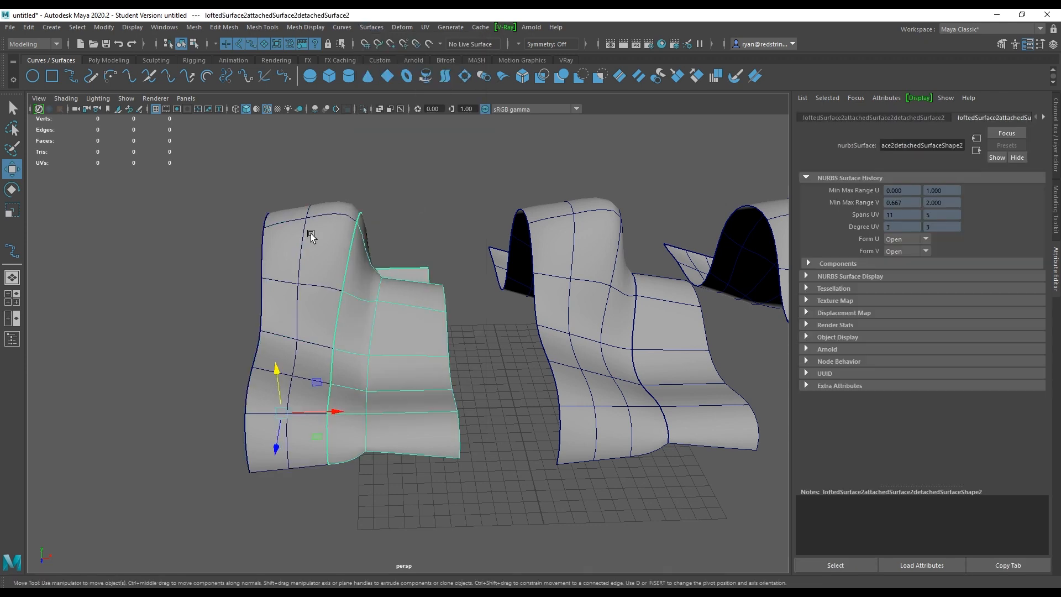
pyautogui.click(311, 235)
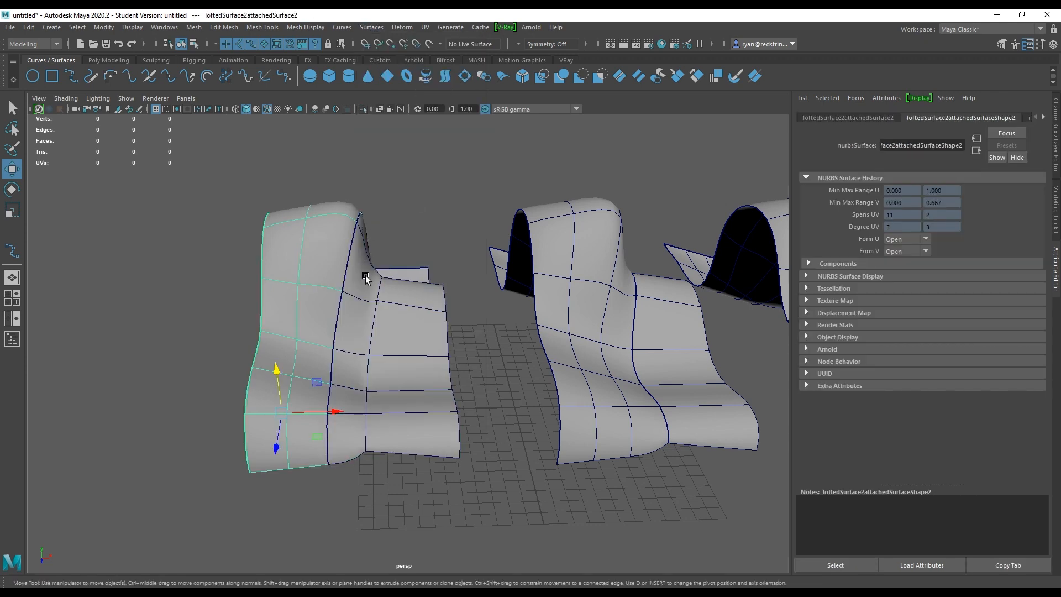
# Detach the attached surface on the positive X side along its isoparms at U 0.545 and V 1, and check the pieces.
pyautogui.keyDown('alt'); pyautogui.moveTo(397, 266); pyautogui.dragTo(506, 297); pyautogui.keyUp('alt')
pyautogui.moveTo(450, 299); pyautogui.dragTo(449, 261, button='right')
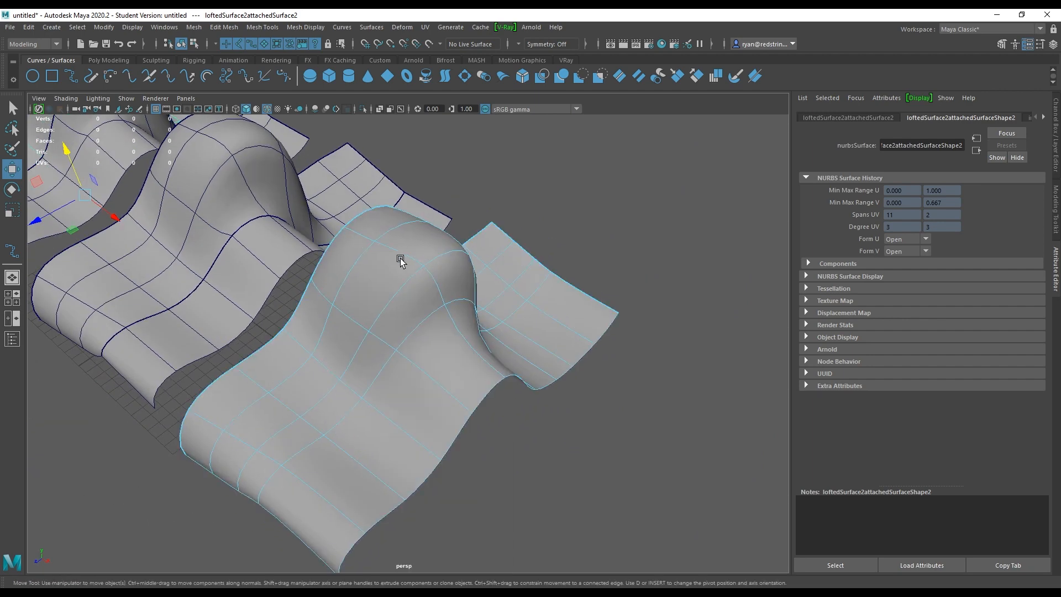
pyautogui.click(402, 260)
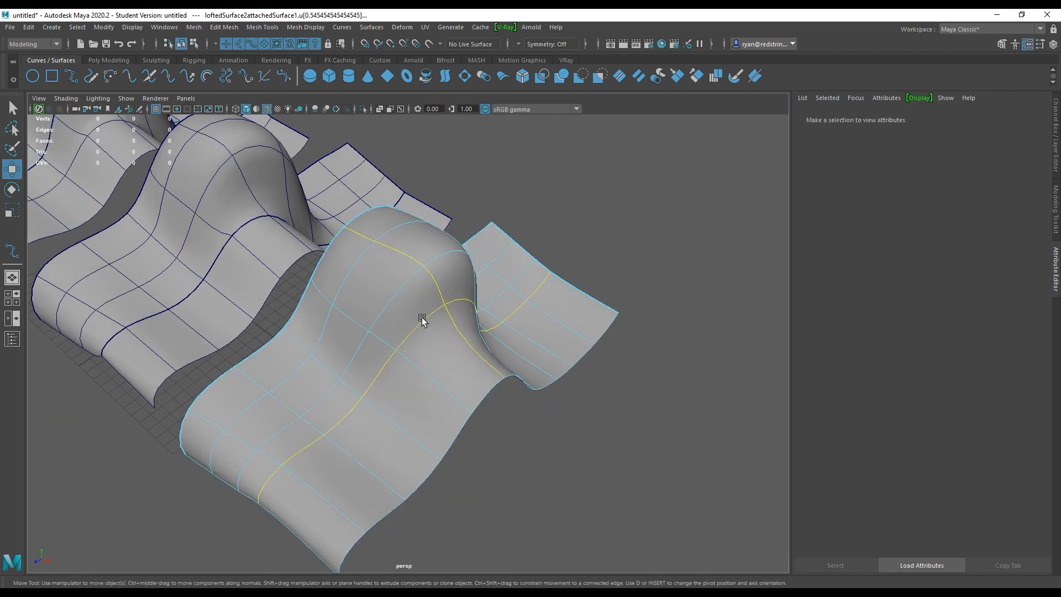
pyautogui.click(371, 27)
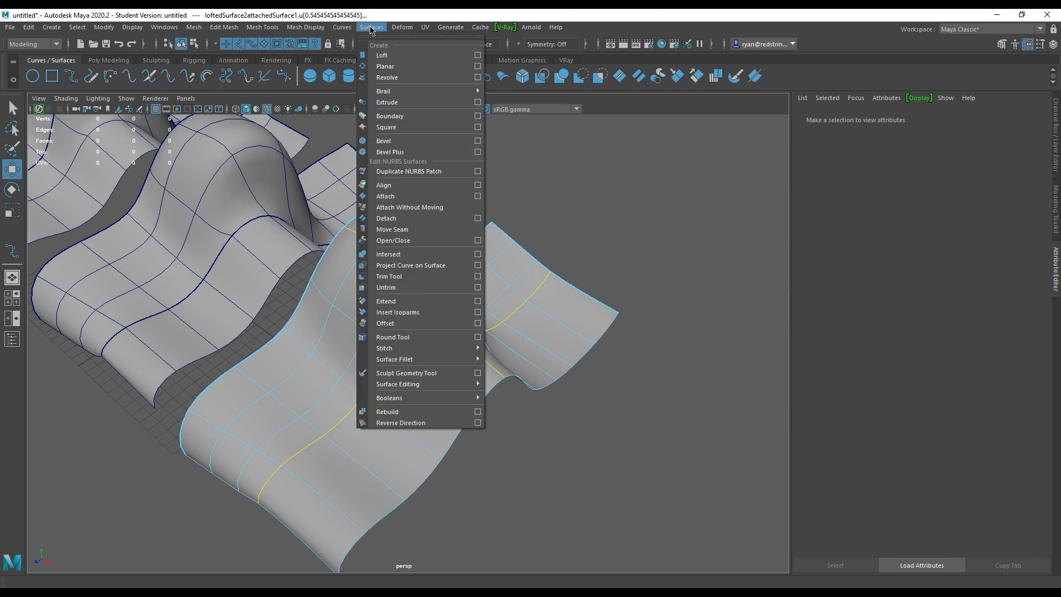
pyautogui.click(433, 229)
pyautogui.click(397, 324)
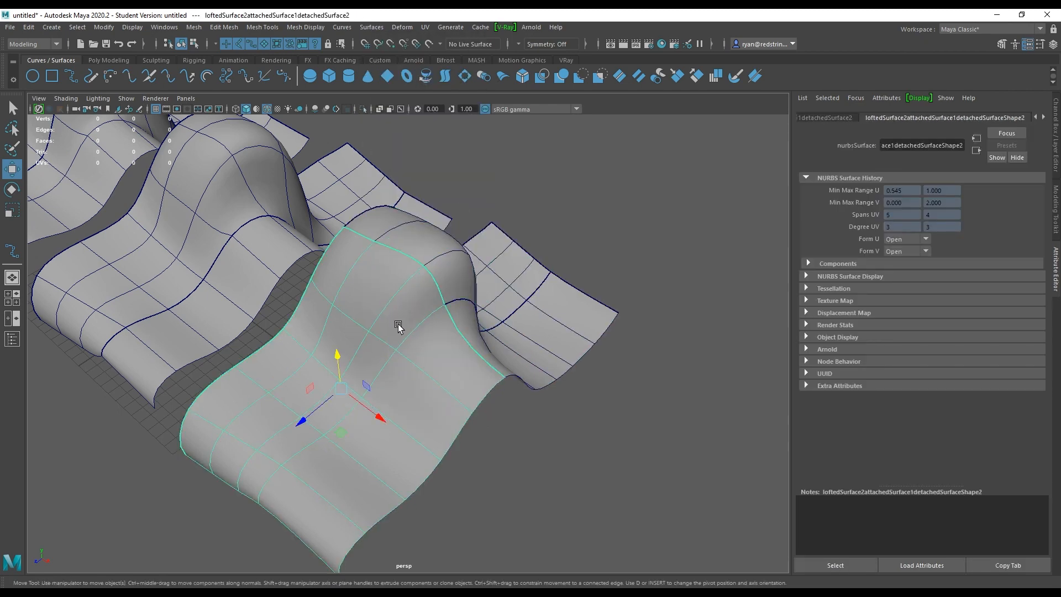
pyautogui.click(484, 325)
pyautogui.click(485, 333)
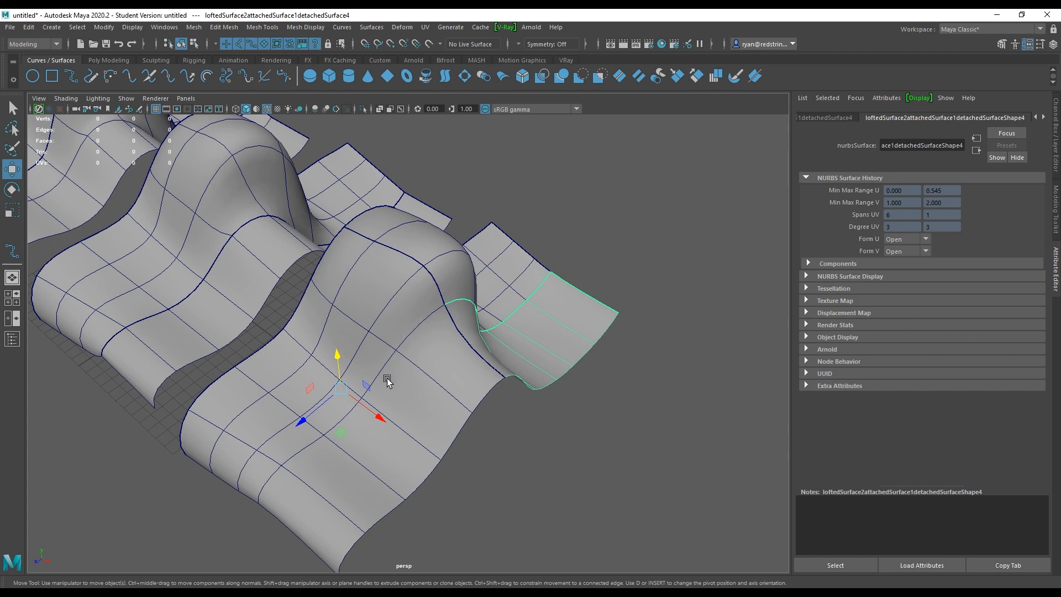
# Detach the remaining unsplit piece of the positive X surface along its isoparm at V 1 and select the resulting pieces to check them.
pyautogui.moveTo(414, 335); pyautogui.dragTo(425, 317, button='right')
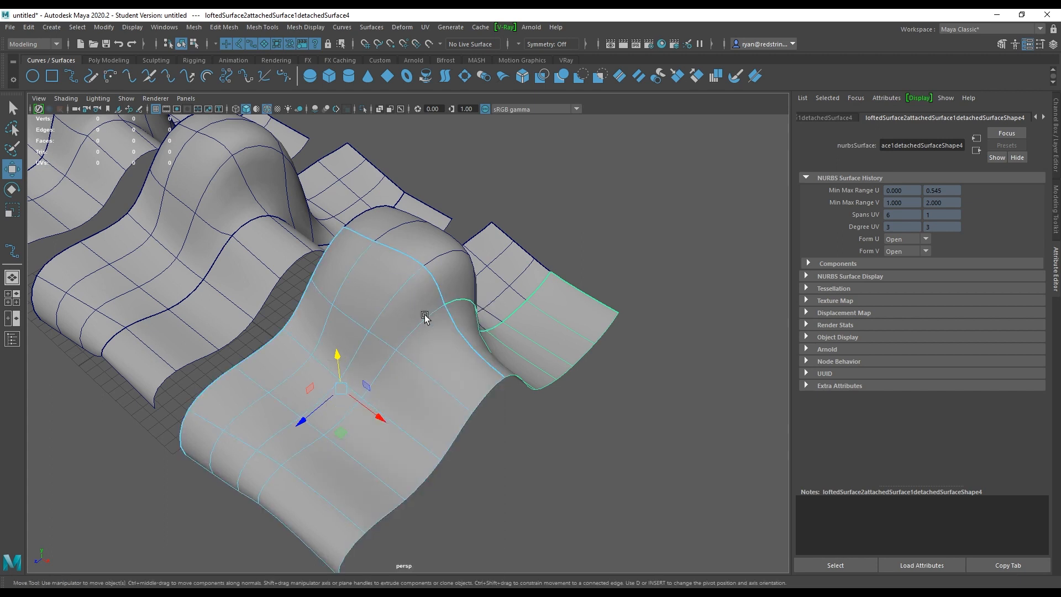
pyautogui.click(427, 320)
pyautogui.click(372, 27)
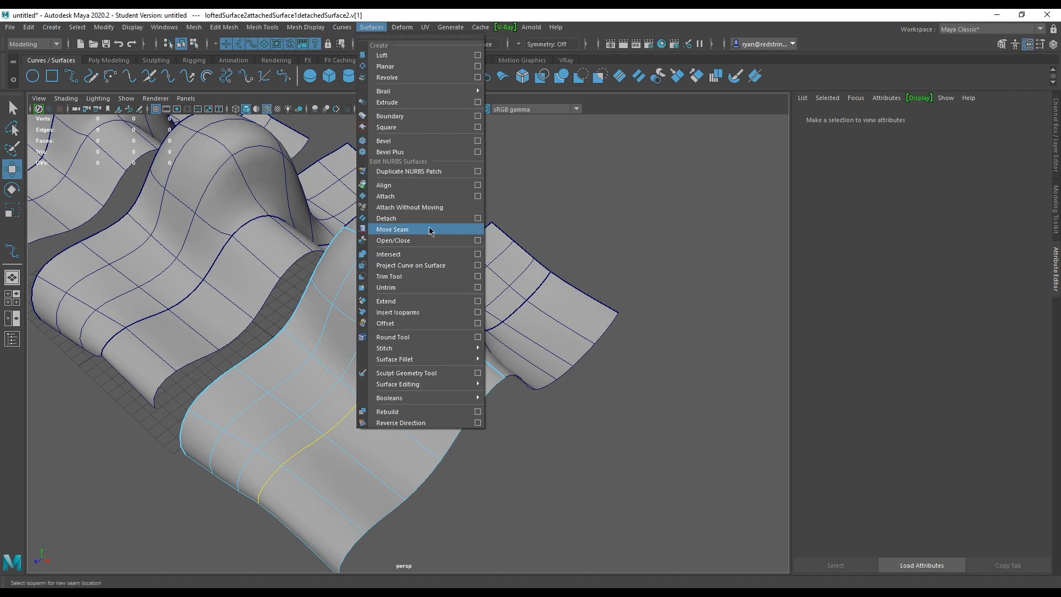
pyautogui.click(428, 222)
pyautogui.click(558, 187)
pyautogui.keyDown('alt'); pyautogui.moveTo(630, 277); pyautogui.dragTo(440, 280); pyautogui.keyUp('alt')
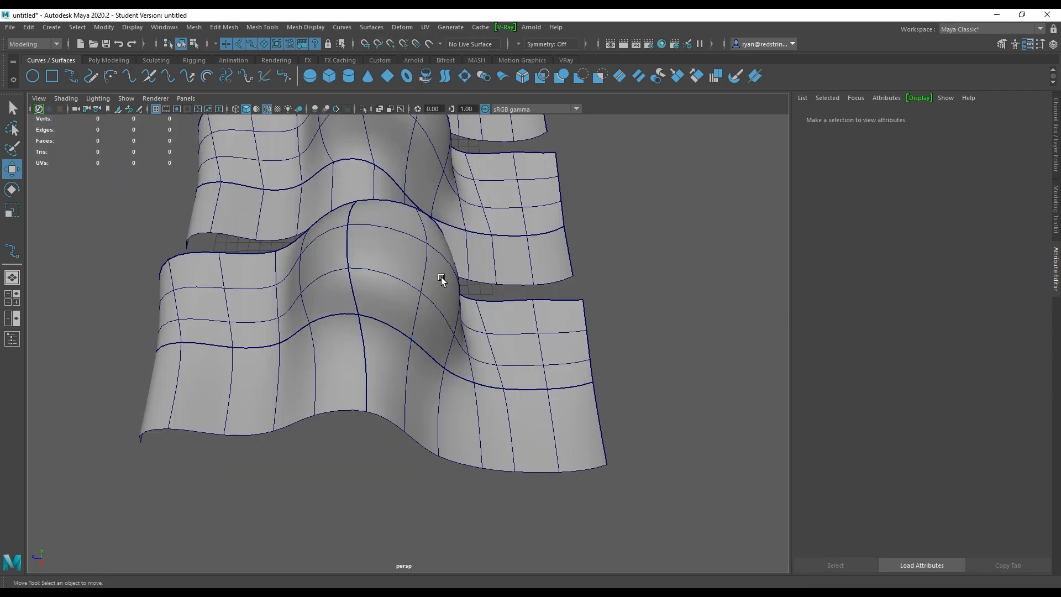
pyautogui.click(294, 309)
pyautogui.click(325, 380)
pyautogui.click(402, 388)
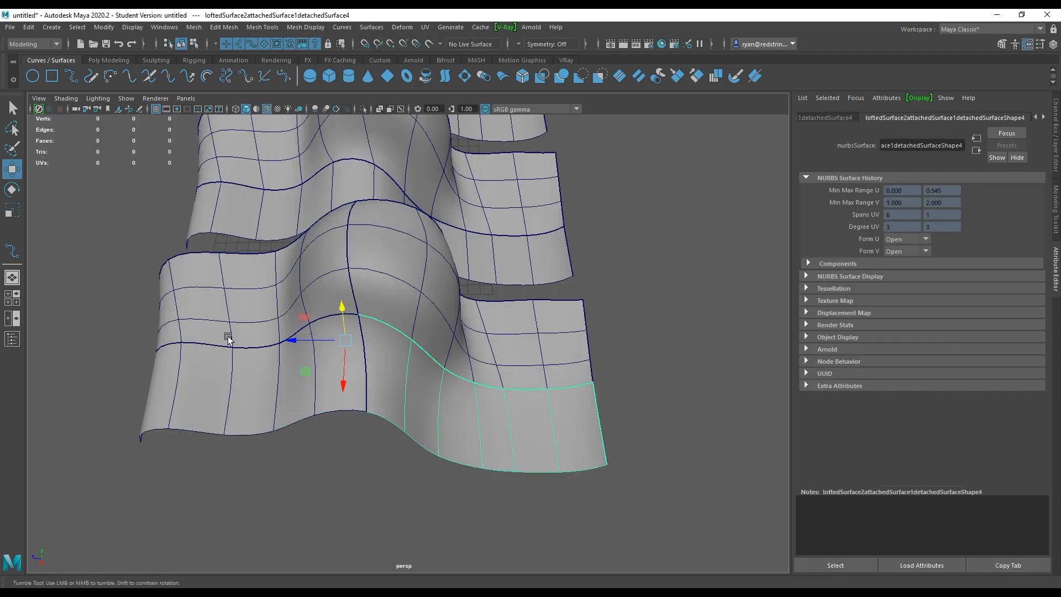
# Inspect the detached pieces and original surfaces from several angles and review the available surface editing commands.
pyautogui.keyDown('alt'); pyautogui.moveTo(403, 388); pyautogui.dragTo(365, 306); pyautogui.keyUp('alt')
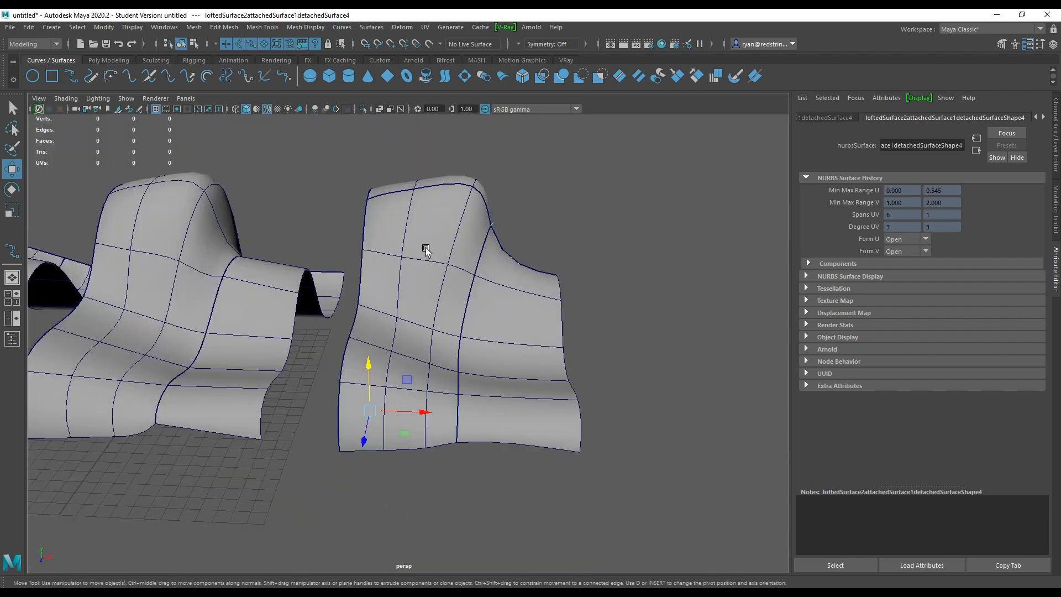
pyautogui.keyDown('alt'); pyautogui.moveTo(427, 250); pyautogui.dragTo(299, 255); pyautogui.keyUp('alt')
pyautogui.keyDown('alt'); pyautogui.moveTo(141, 221); pyautogui.dragTo(431, 243); pyautogui.keyUp('alt')
pyautogui.scroll(-5, 492, 248)
pyautogui.click(636, 315)
pyautogui.moveTo(638, 326)
pyautogui.keyDown('alt'); pyautogui.mouseDown()
pyautogui.moveTo(458, 286)
pyautogui.moveTo(397, 289)
pyautogui.moveTo(634, 287)
pyautogui.mouseUp(); pyautogui.keyUp('alt')
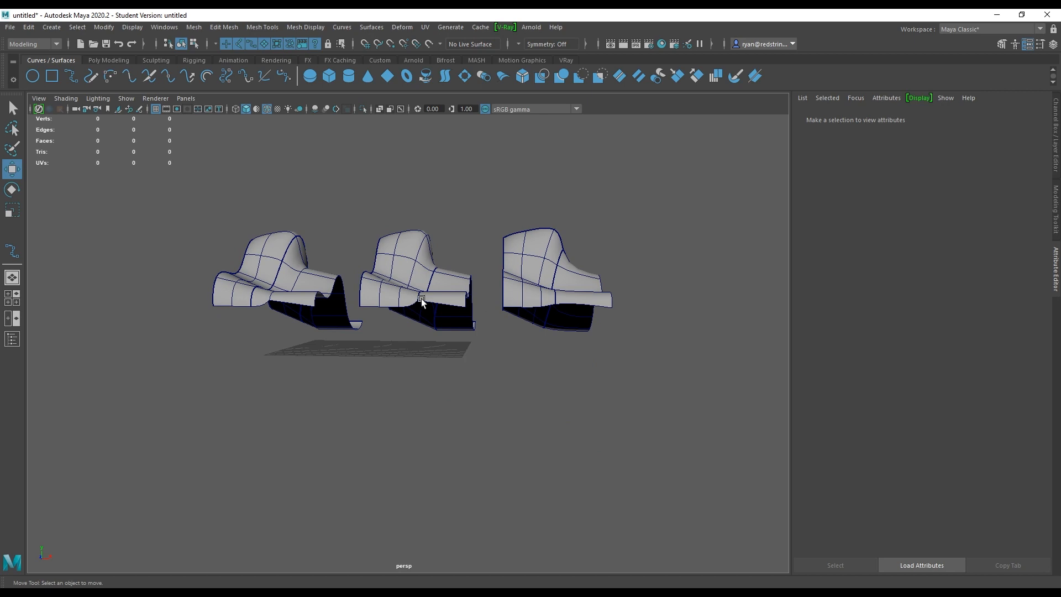
pyautogui.keyDown('alt'); pyautogui.moveTo(415, 264); pyautogui.dragTo(425, 286); pyautogui.keyUp('alt')
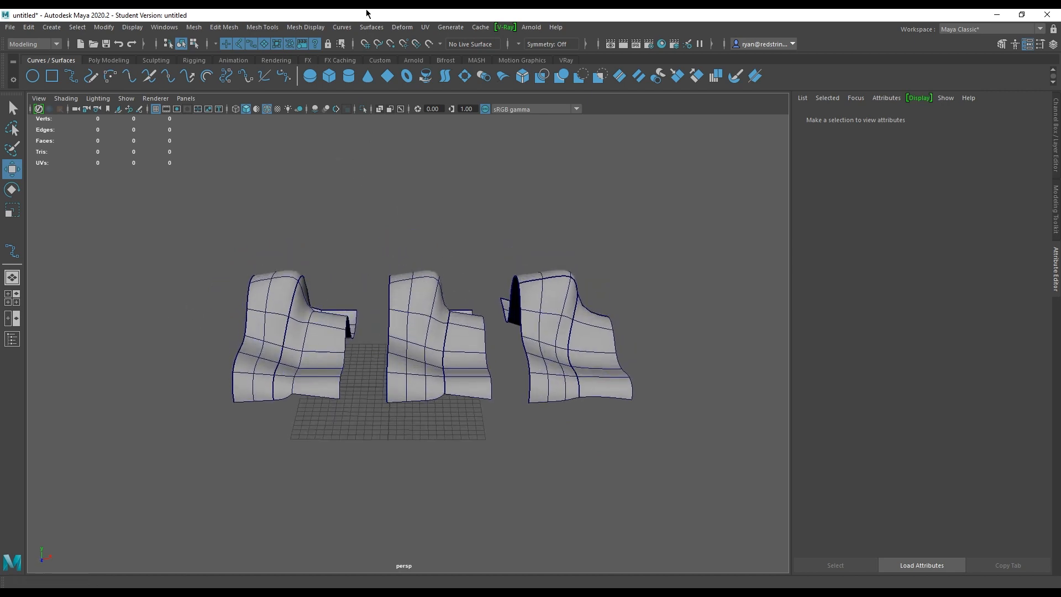
pyautogui.click(371, 27)
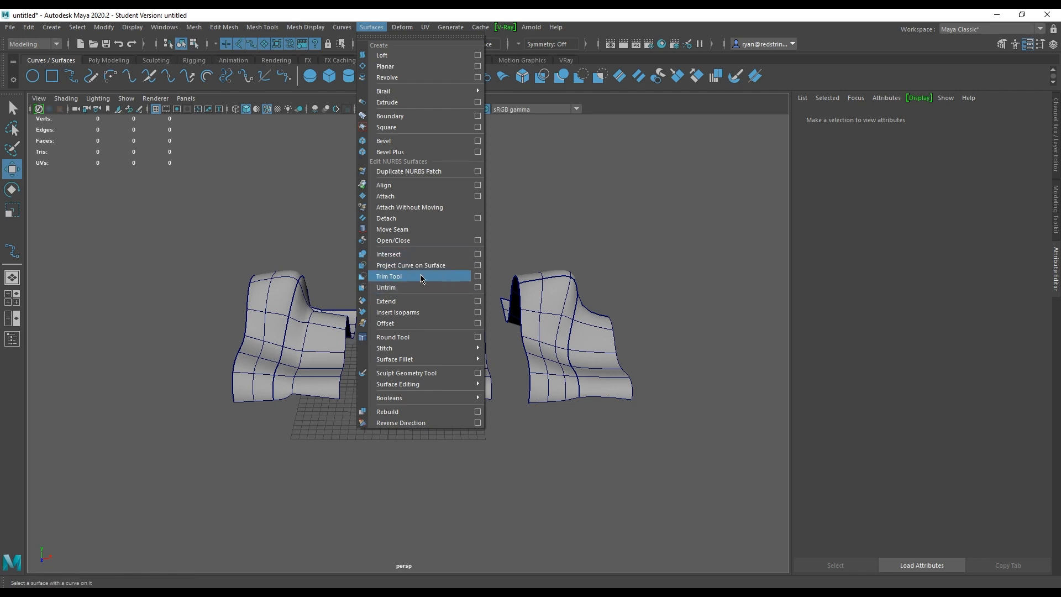
pyautogui.click(615, 206)
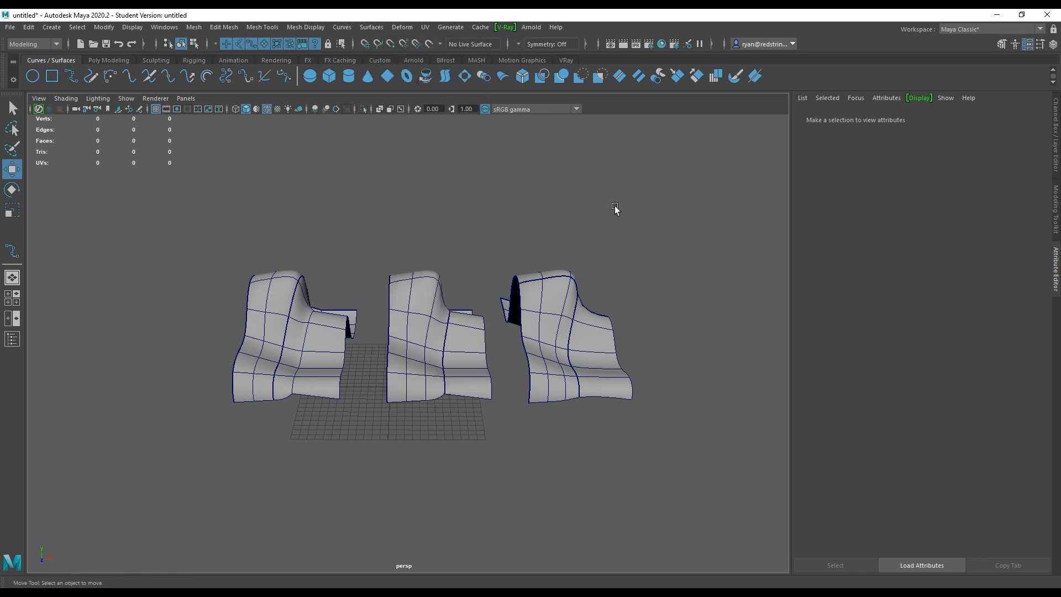